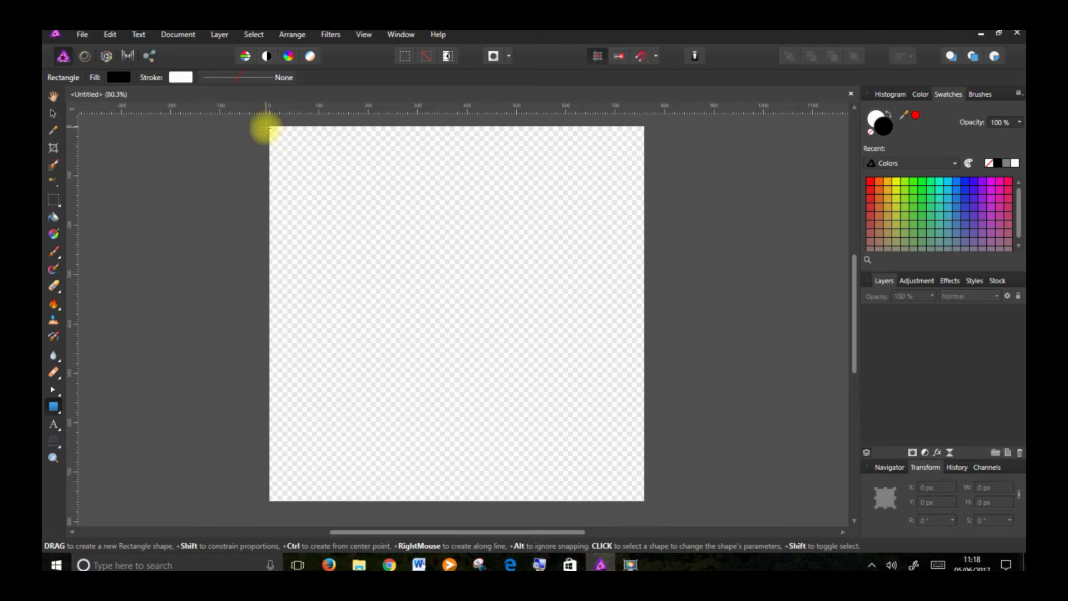
Step: Draw a black rectangle about 795 by 764 px covering the whole canvas, and deselect all layers
{"action": "left_click_drag", "start_coordinate": [267, 126], "coordinate": [660, 504]}
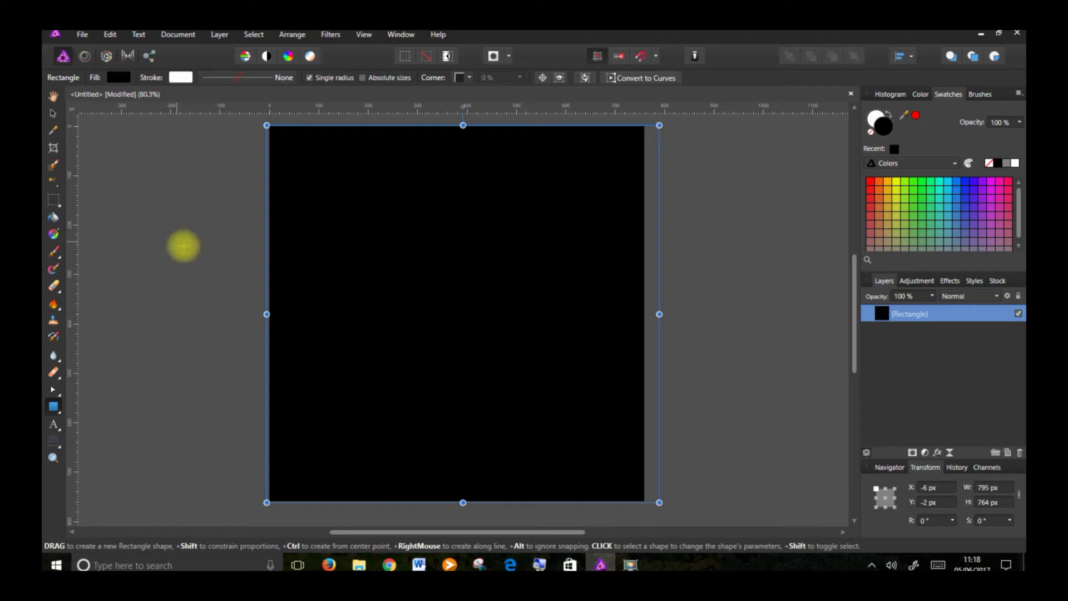
{"action": "left_click", "coordinate": [53, 96]}
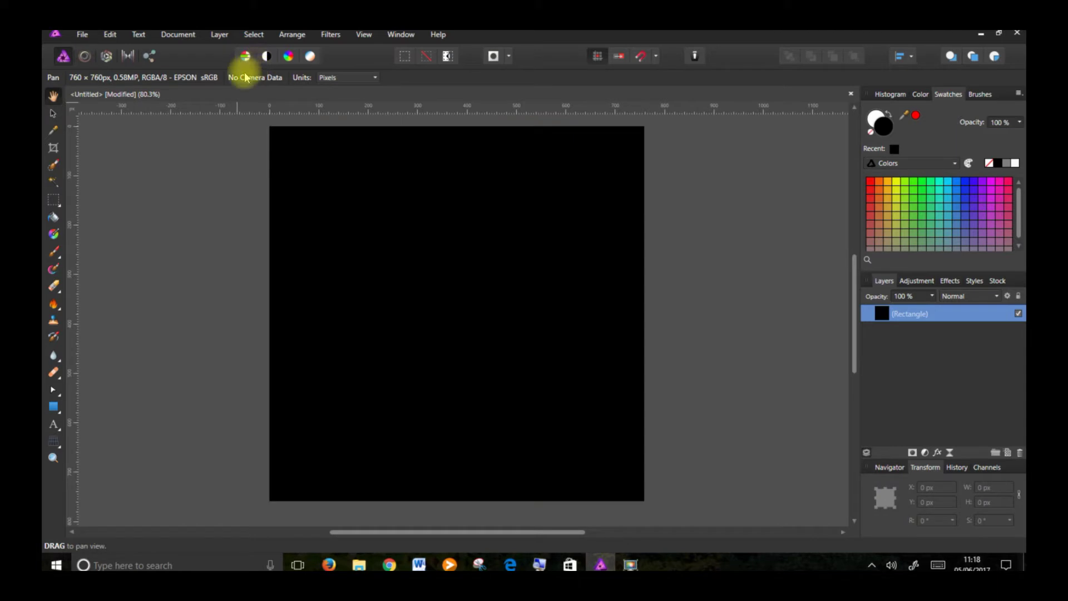
{"action": "left_click", "coordinate": [255, 35]}
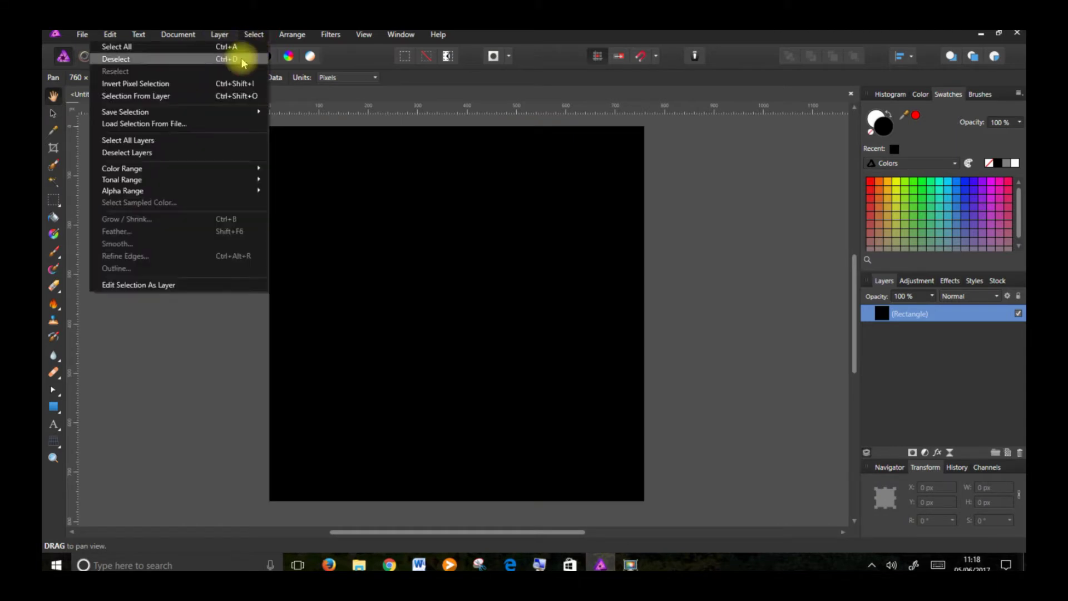
{"action": "left_click", "coordinate": [188, 153]}
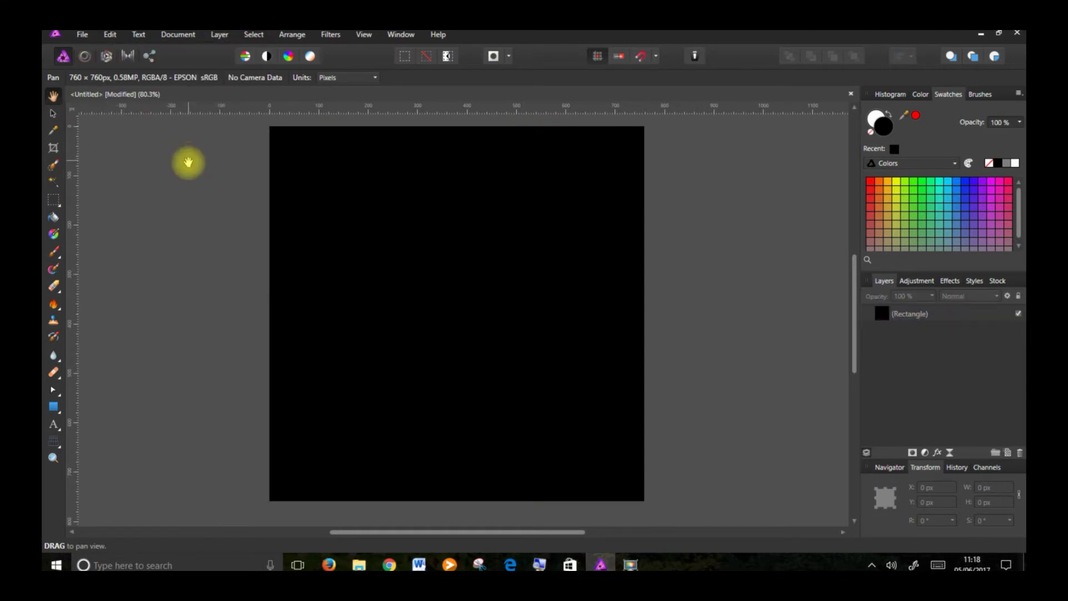
Step: Set up the Ellipse tool with no fill and a white stroke 0.9 pt wide
{"action": "left_click", "coordinate": [62, 415]}
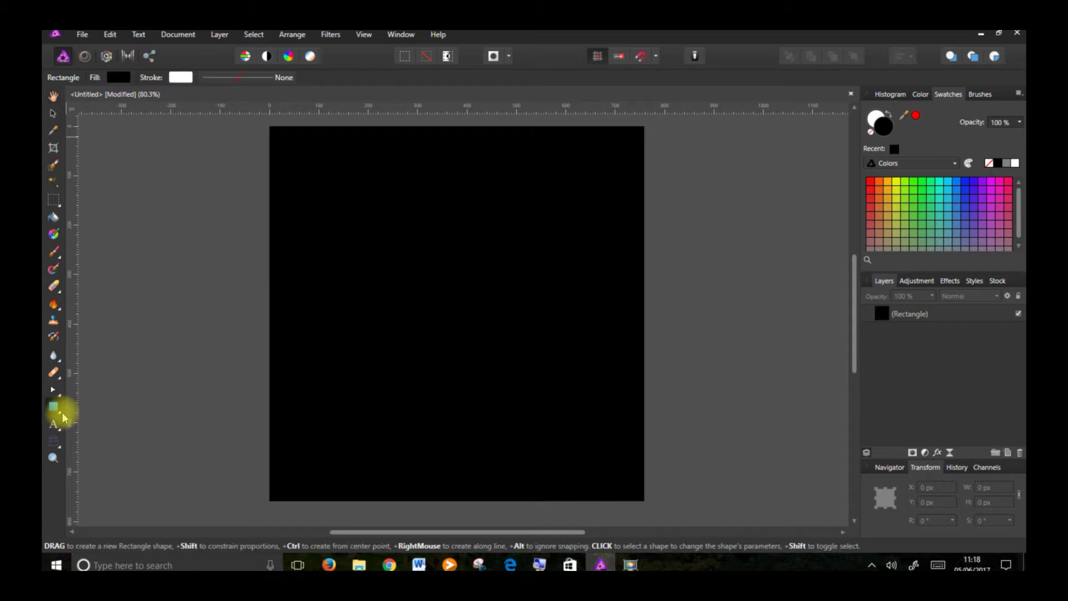
{"action": "left_click", "coordinate": [60, 414]}
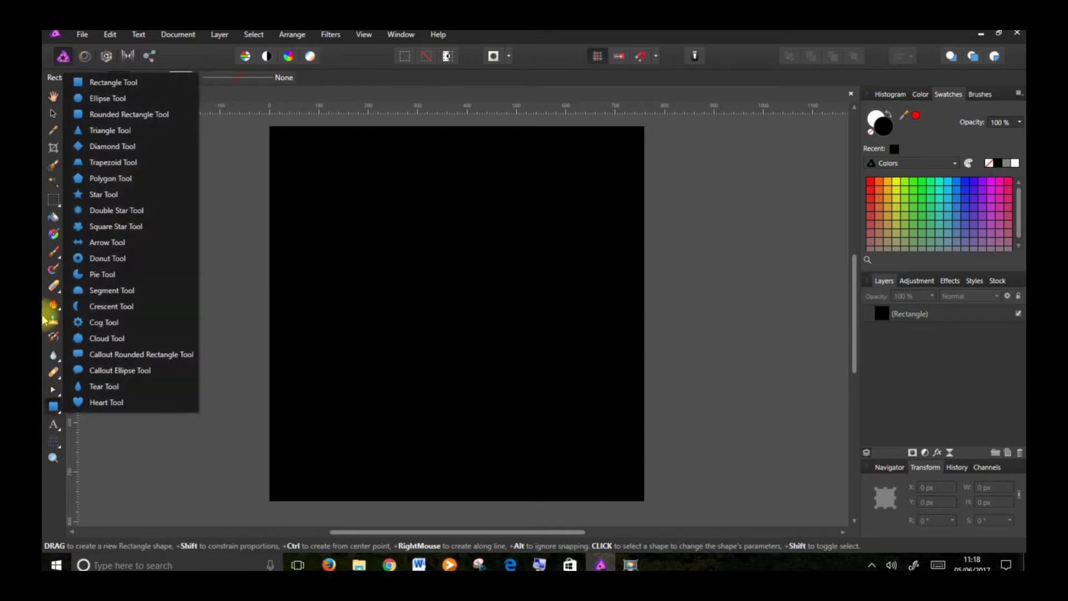
{"action": "left_click", "coordinate": [109, 99]}
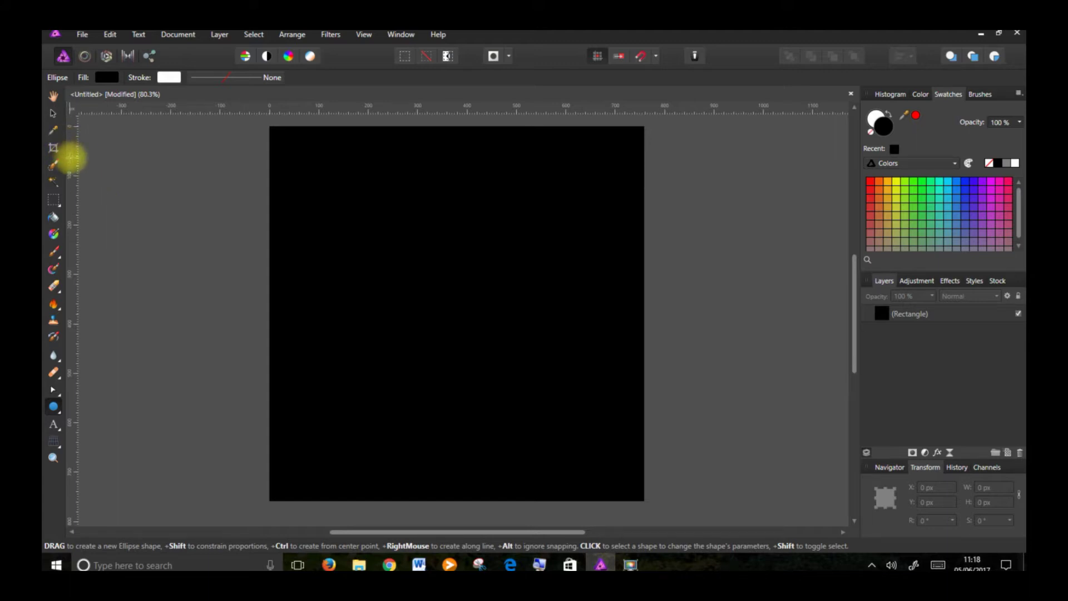
{"action": "left_click", "coordinate": [108, 77]}
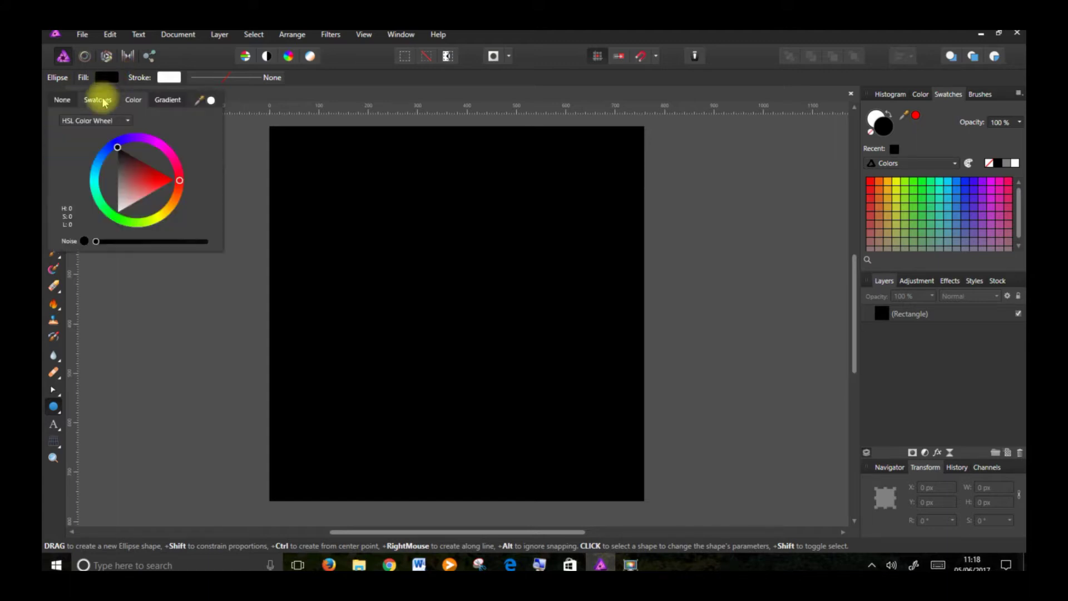
{"action": "left_click", "coordinate": [61, 101]}
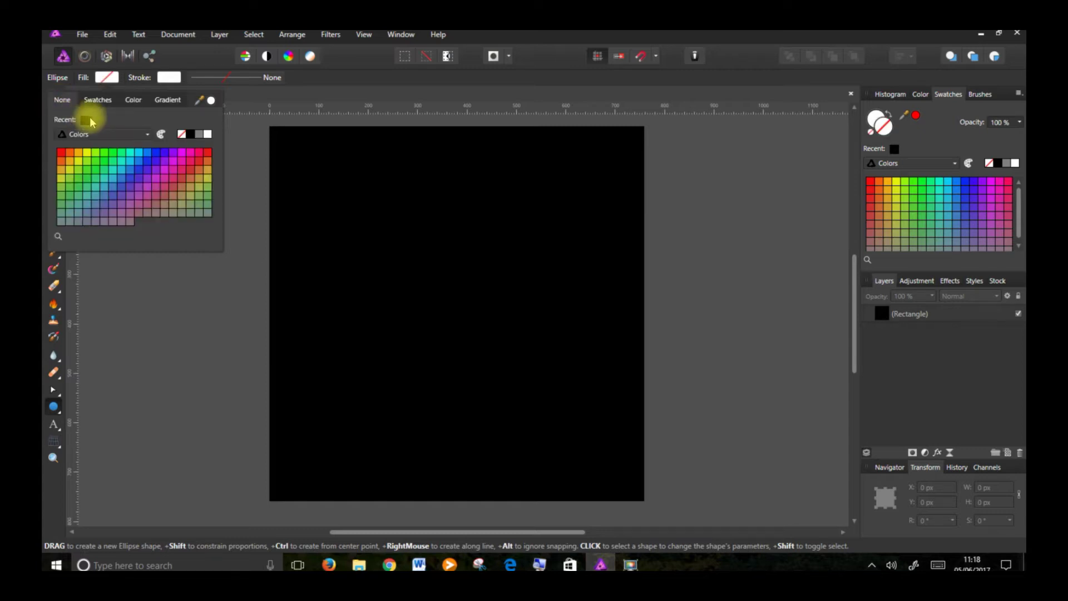
{"action": "left_click", "coordinate": [268, 81]}
{"action": "left_click", "coordinate": [271, 78]}
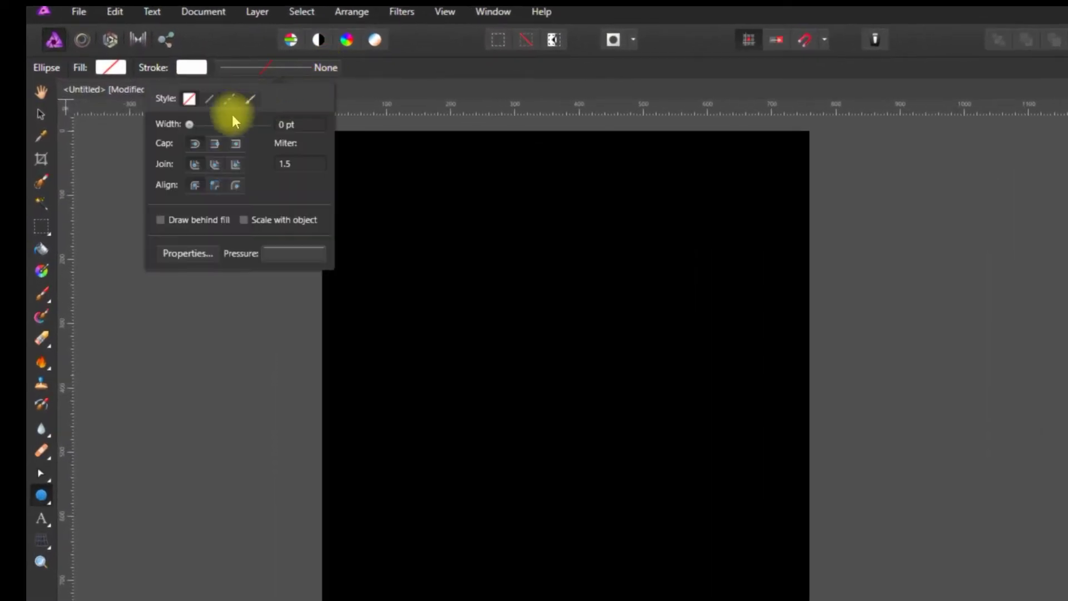
{"action": "left_click_drag", "start_coordinate": [189, 127], "coordinate": [205, 136]}
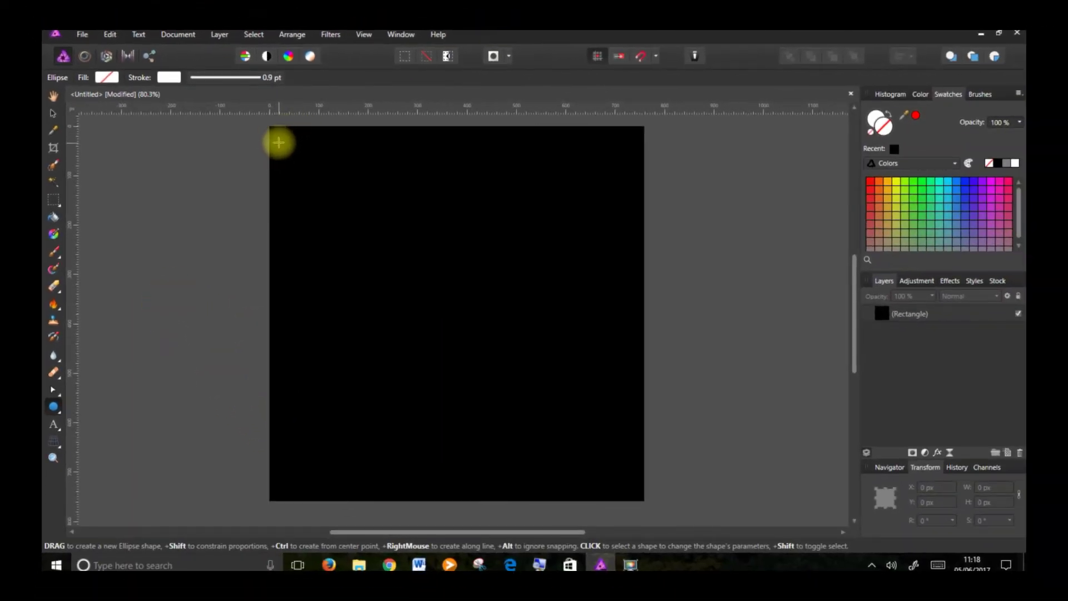
Step: Draw a circle on the black background, size it to 740 by 740 px and centre it on the canvas
{"action": "left_click_drag", "start_coordinate": [278, 137], "coordinate": [680, 495]}
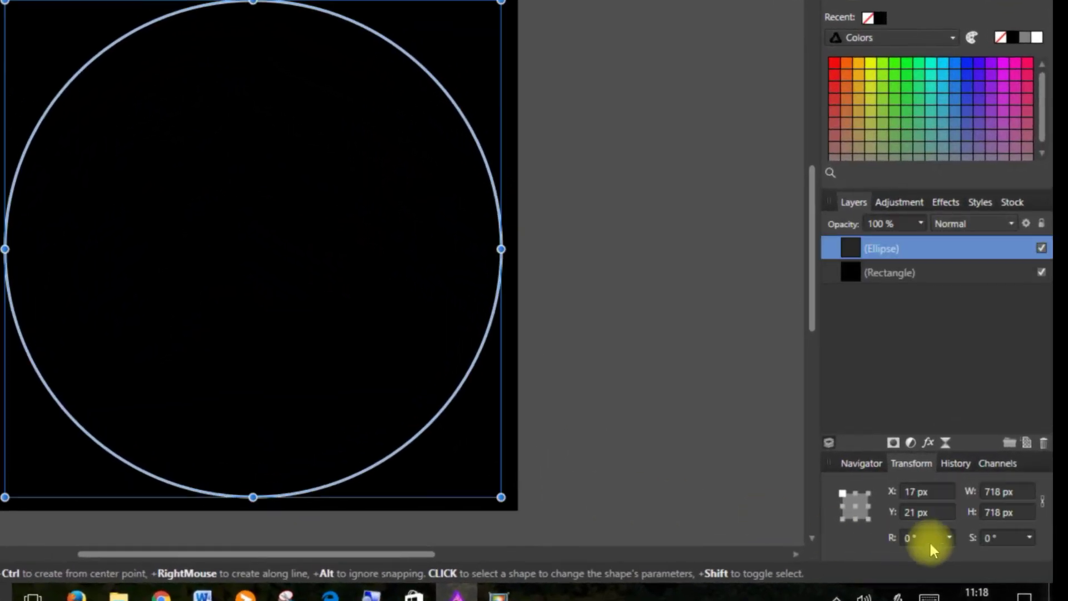
{"action": "type", "text": "740"}
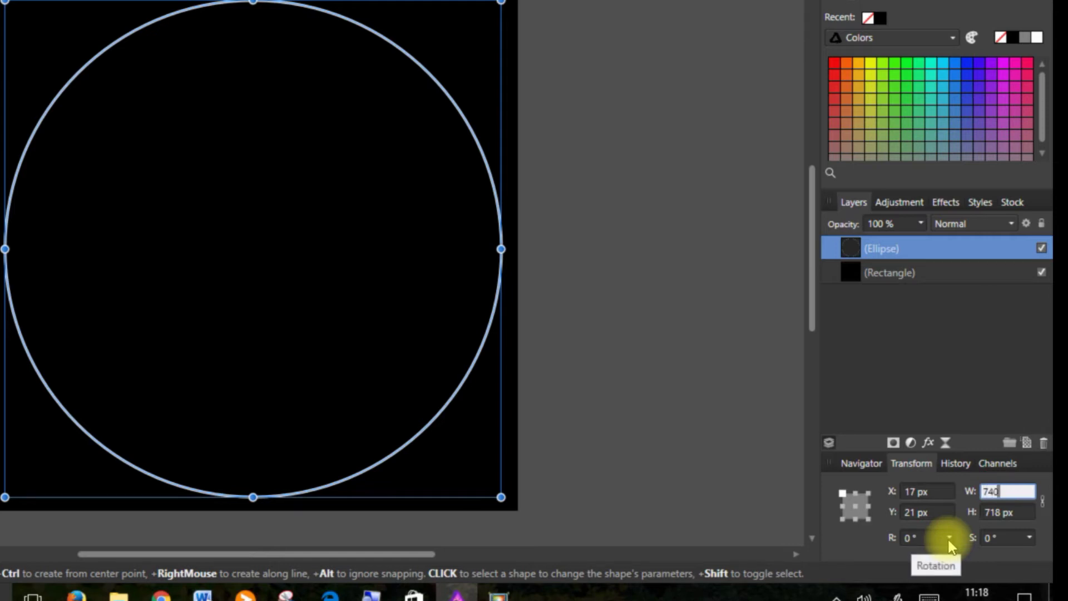
{"action": "left_click", "coordinate": [994, 511]}
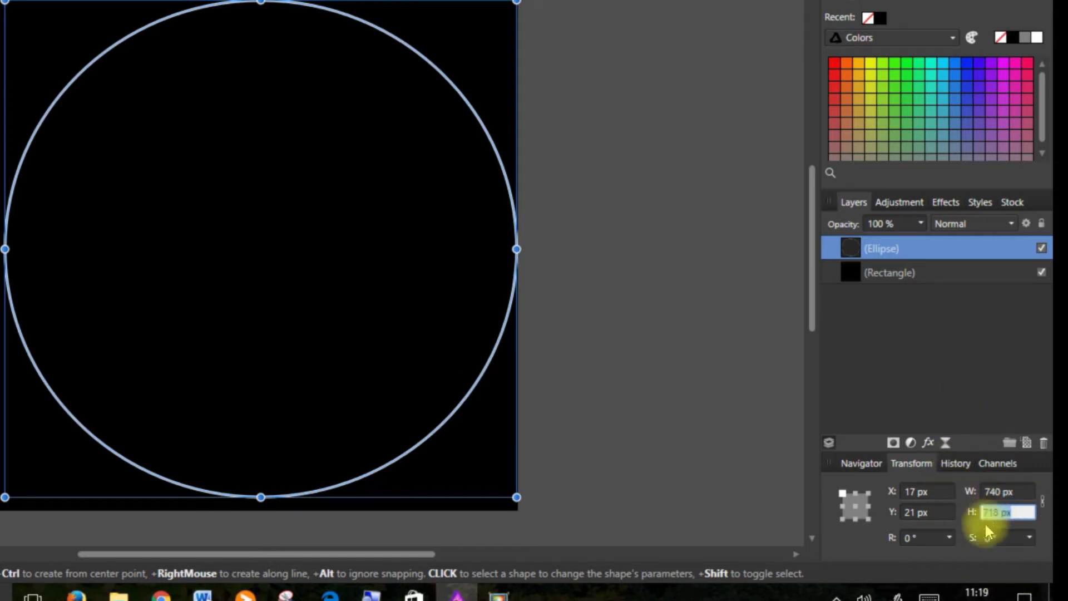
{"action": "type", "text": "740"}
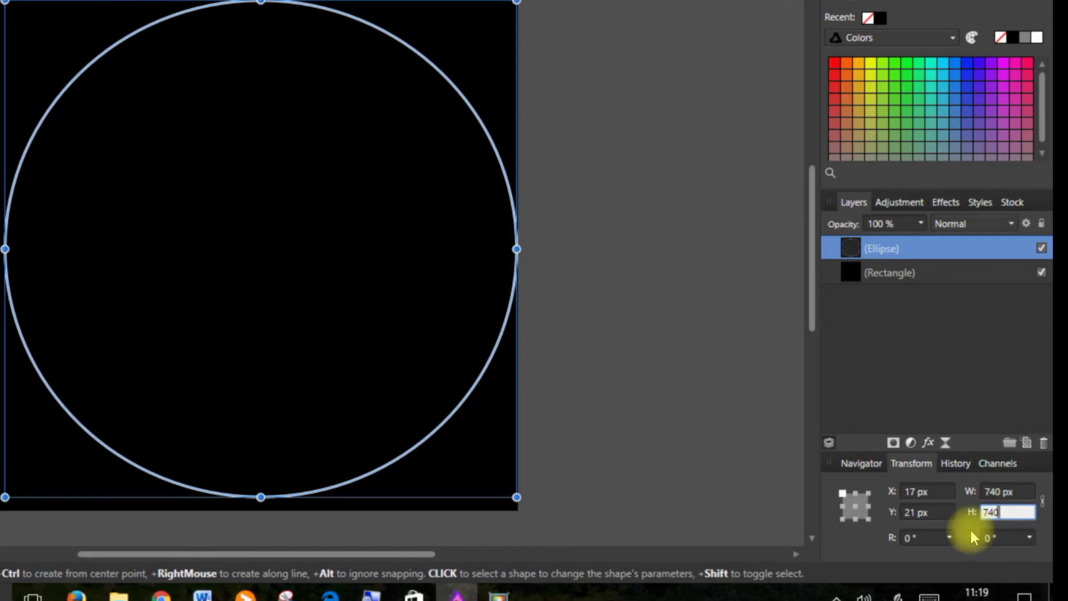
{"action": "key", "text": "Return"}
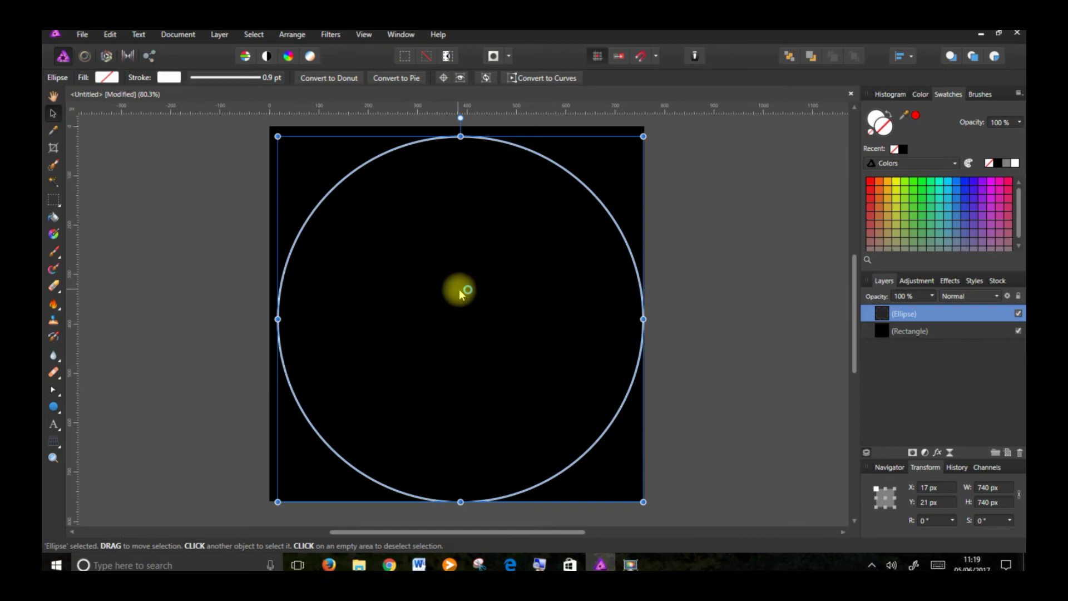
{"action": "left_click_drag", "start_coordinate": [460, 295], "coordinate": [459, 288]}
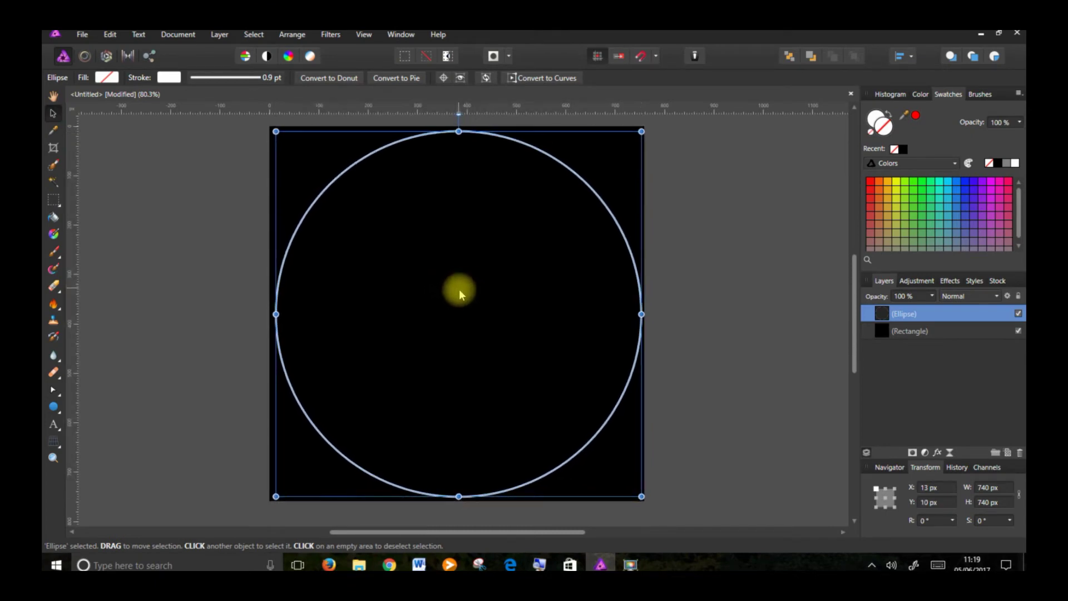
{"action": "left_click", "coordinate": [694, 292]}
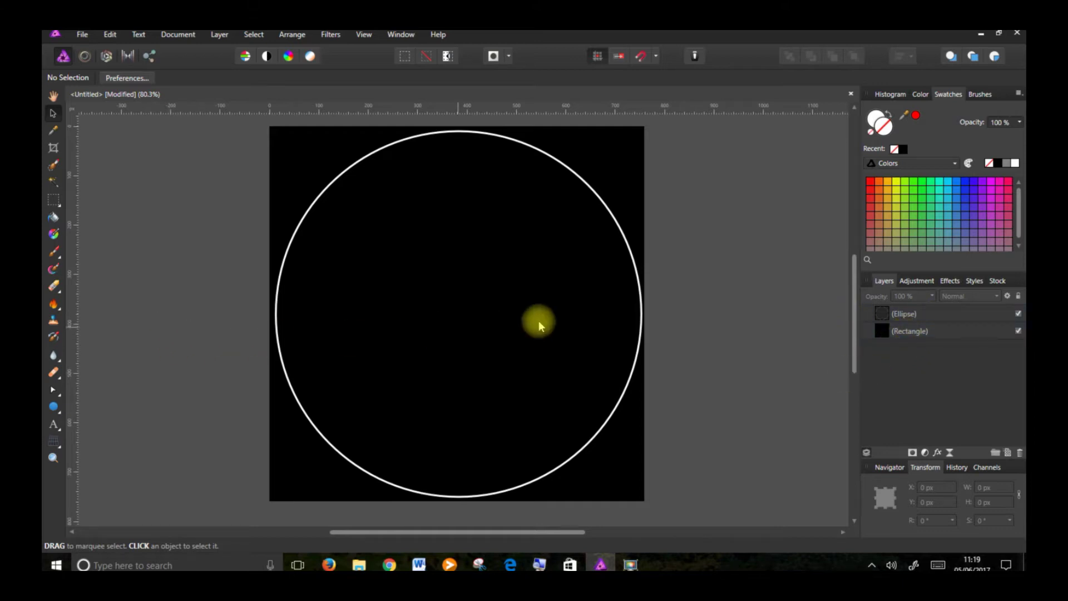
Step: Fill the circle with an elliptical gradient running from beyond its upper-left edge to just past its centre
{"action": "left_click", "coordinate": [913, 315]}
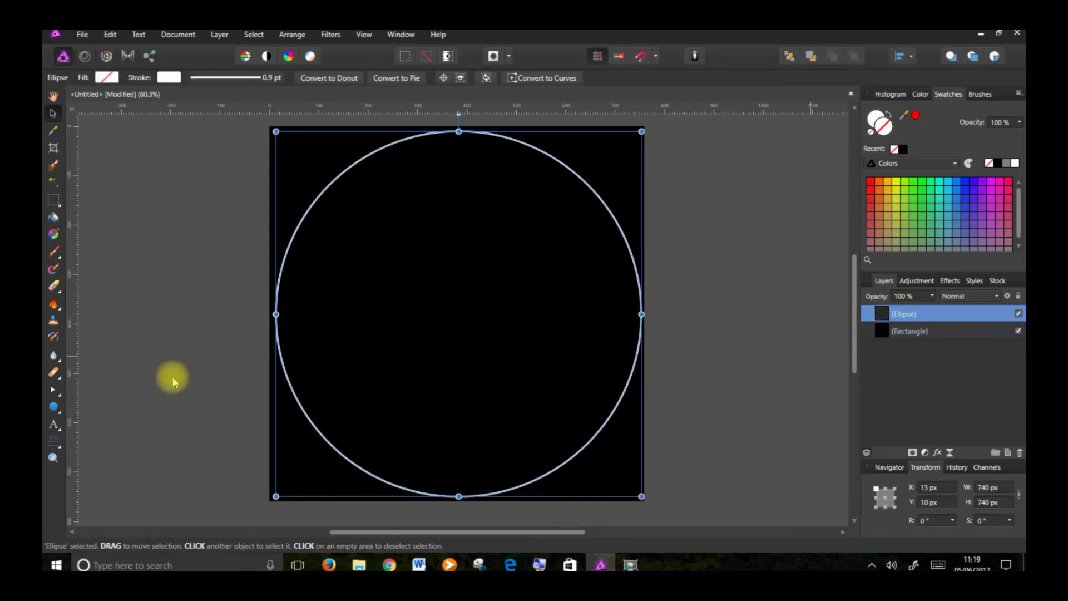
{"action": "left_click", "coordinate": [54, 233]}
{"action": "left_click", "coordinate": [113, 79]}
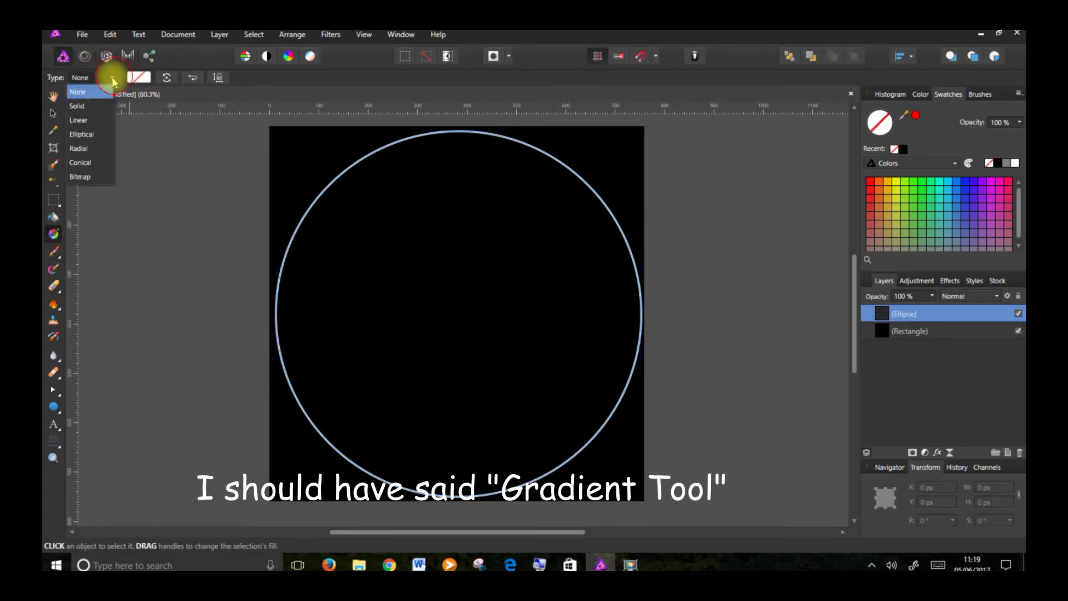
{"action": "left_click", "coordinate": [81, 134]}
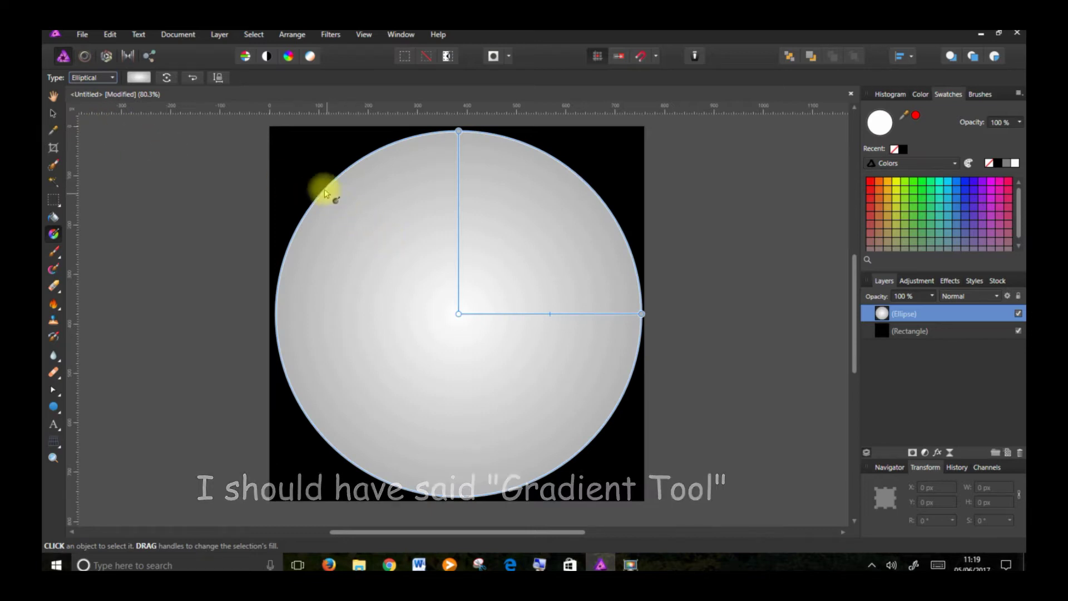
{"action": "left_click_drag", "start_coordinate": [301, 170], "coordinate": [492, 337]}
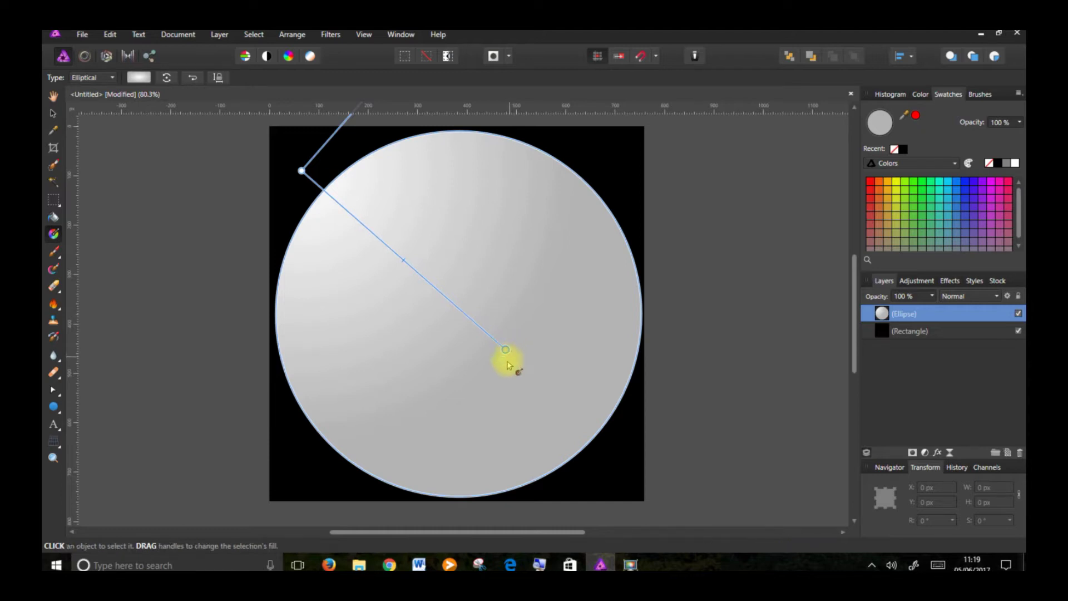
Step: Lower the opacity of the circle gradient's end stop to 24% and deselect the circle
{"action": "left_click", "coordinate": [140, 78]}
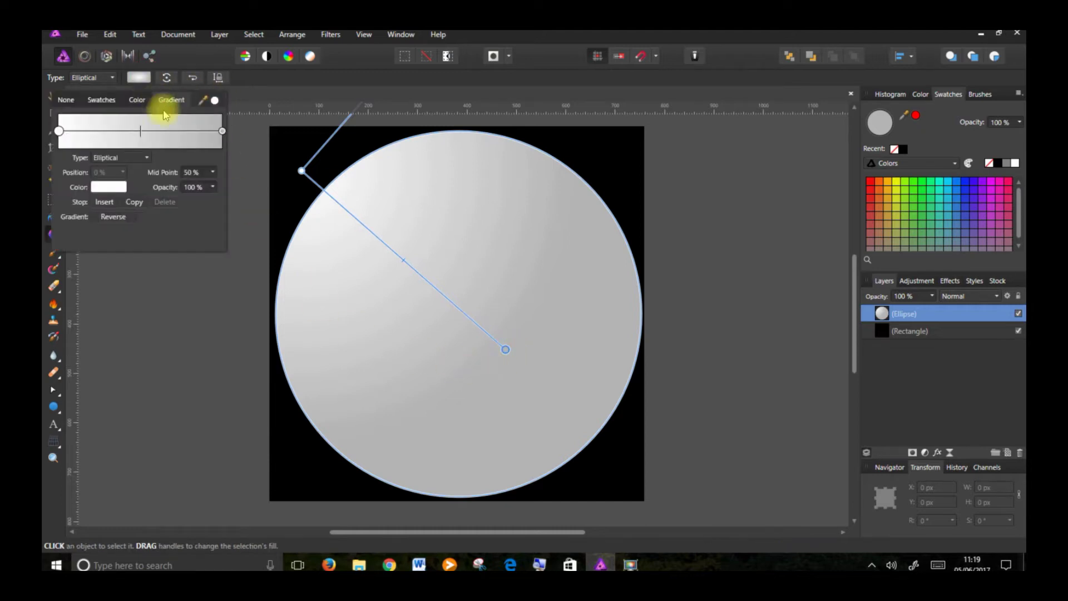
{"action": "left_click", "coordinate": [222, 132]}
{"action": "left_click_drag", "start_coordinate": [212, 192], "coordinate": [150, 201]}
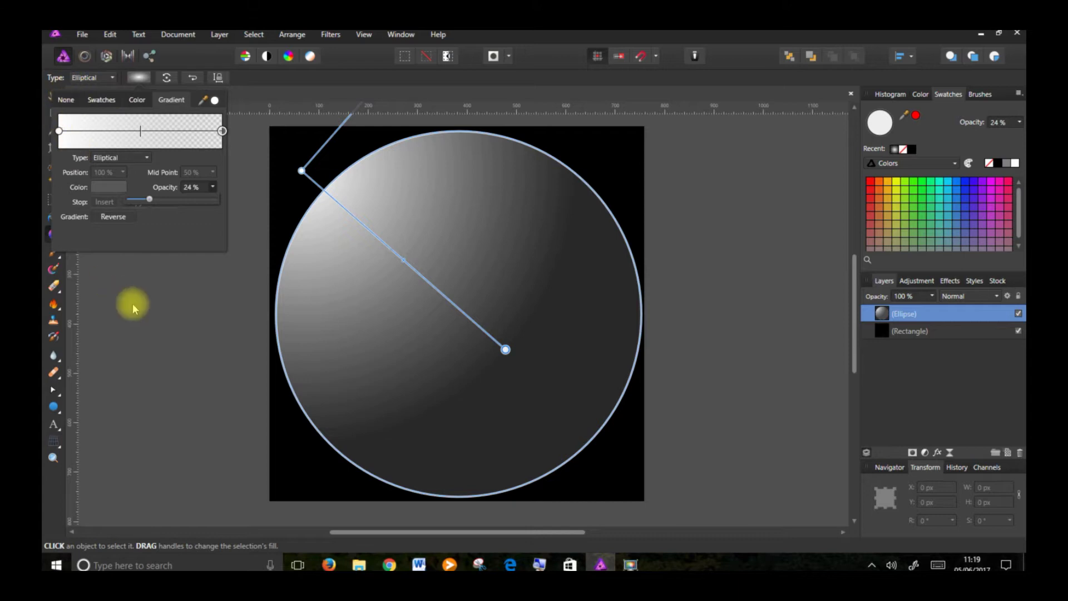
{"action": "left_click", "coordinate": [158, 299]}
{"action": "left_click", "coordinate": [158, 300]}
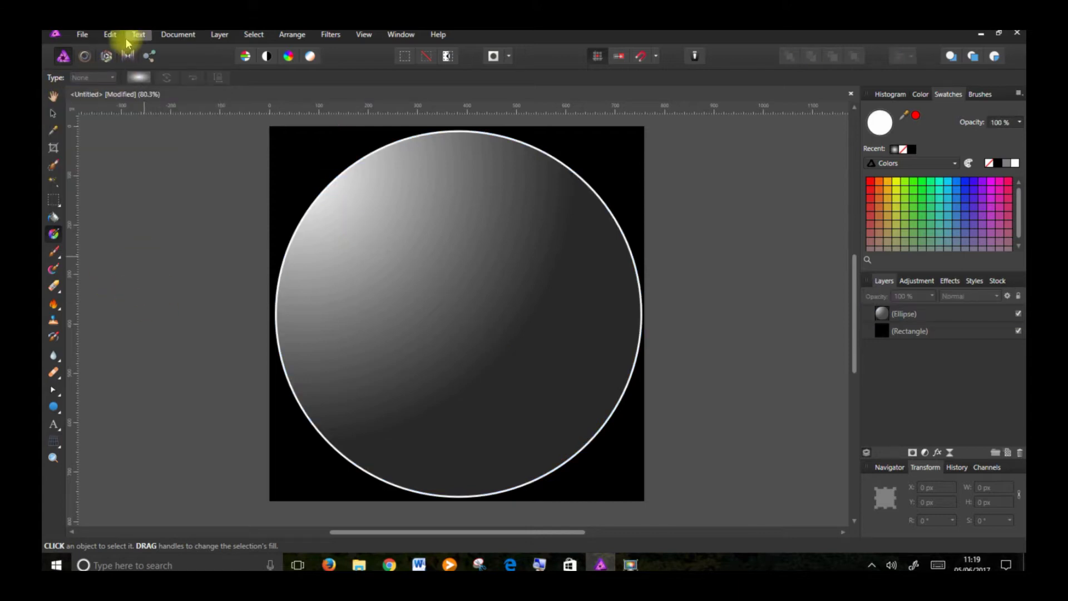
Step: Place the Camelia image over the canvas at about 1195 px wide and shift it so the flower sits nearer the middle
{"action": "left_click", "coordinate": [83, 36]}
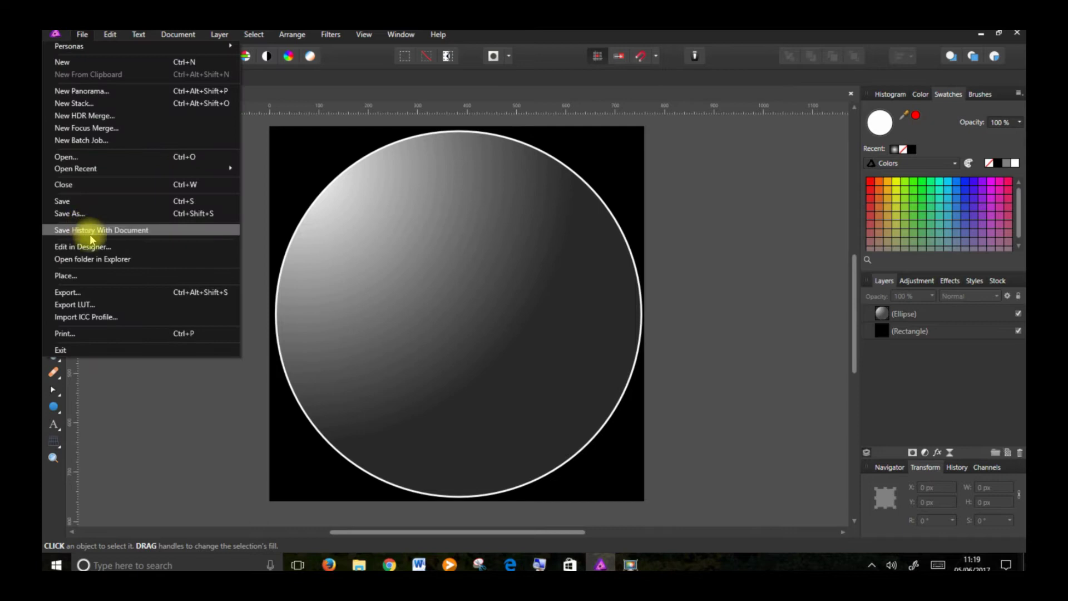
{"action": "left_click", "coordinate": [82, 276]}
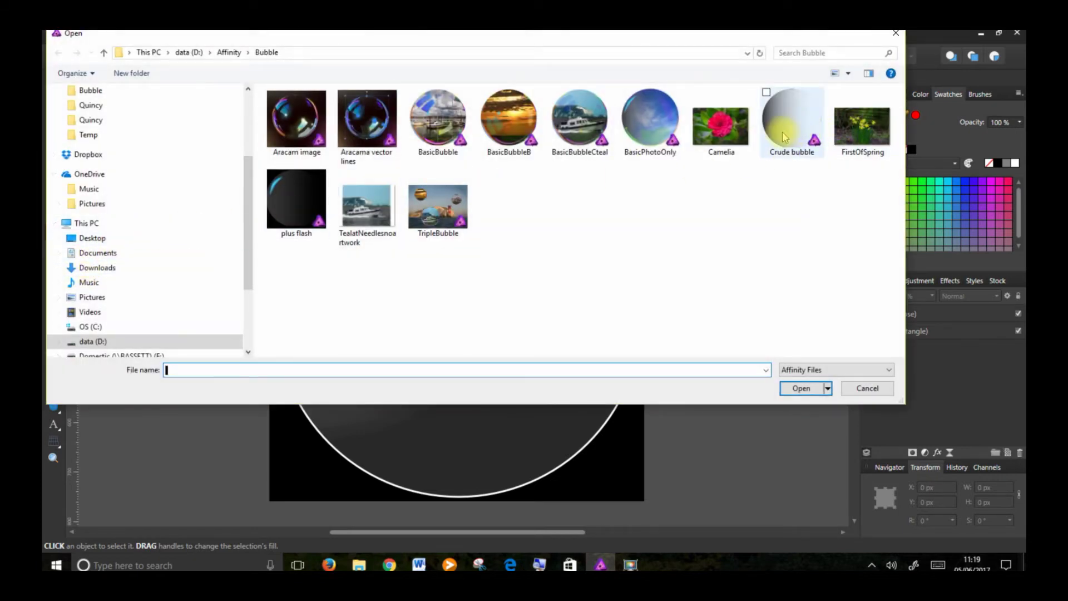
{"action": "double_click", "coordinate": [793, 128]}
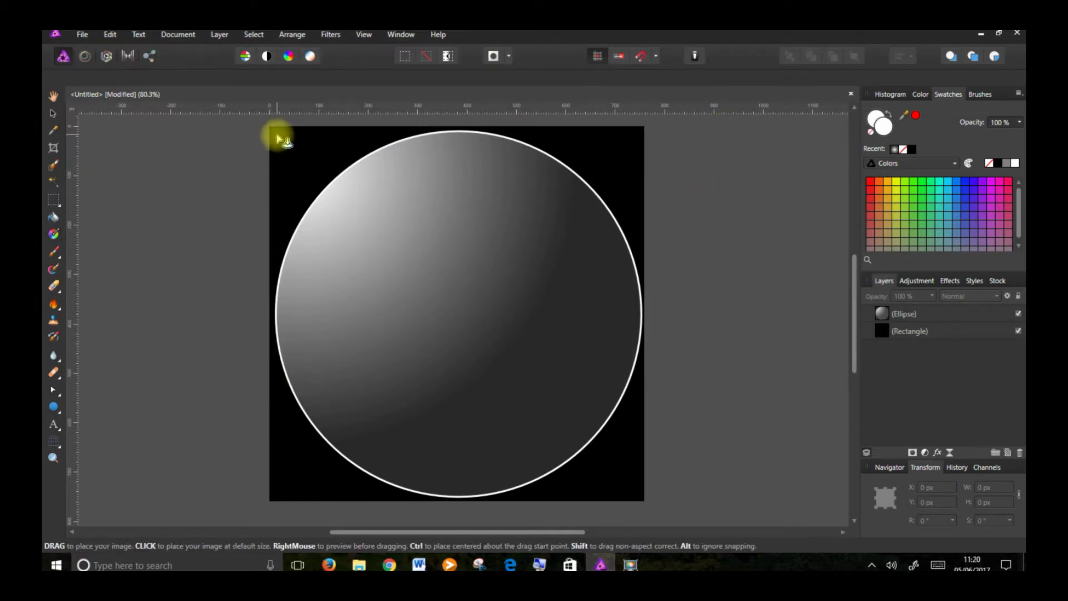
{"action": "left_click_drag", "start_coordinate": [274, 129], "coordinate": [850, 523]}
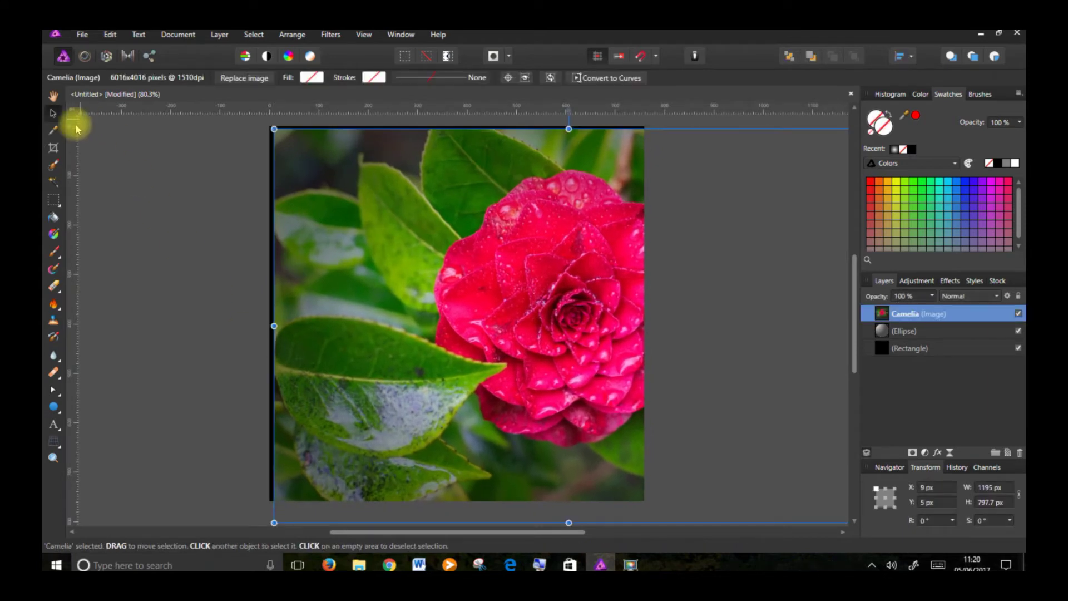
{"action": "left_click_drag", "start_coordinate": [523, 307], "coordinate": [453, 301]}
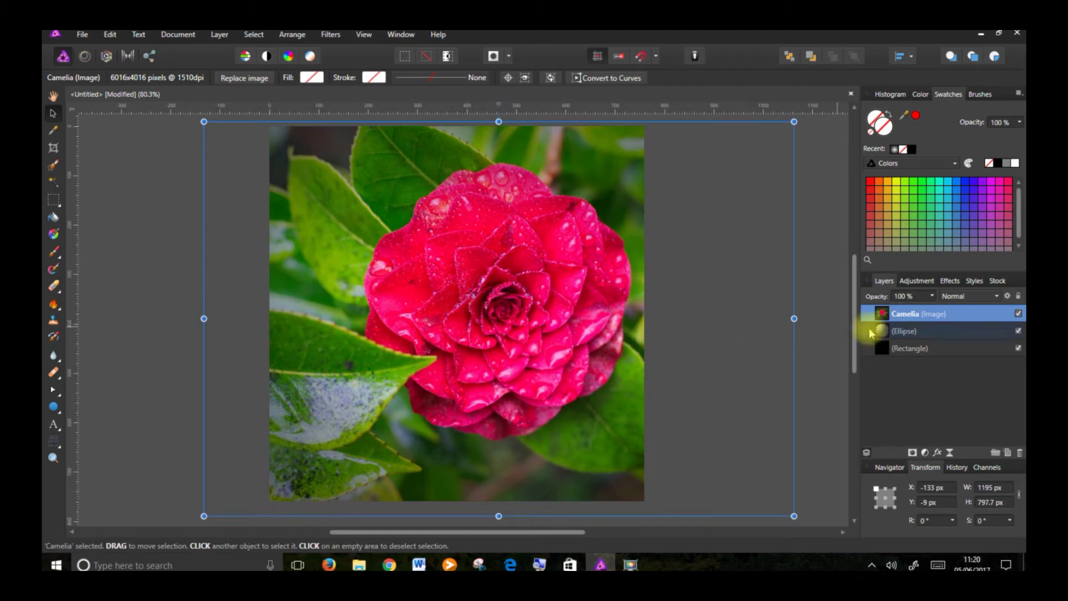
Step: Reduce the Camelia layer's opacity to 50% and move the image so the flower is centred within the circle
{"action": "left_click", "coordinate": [933, 297]}
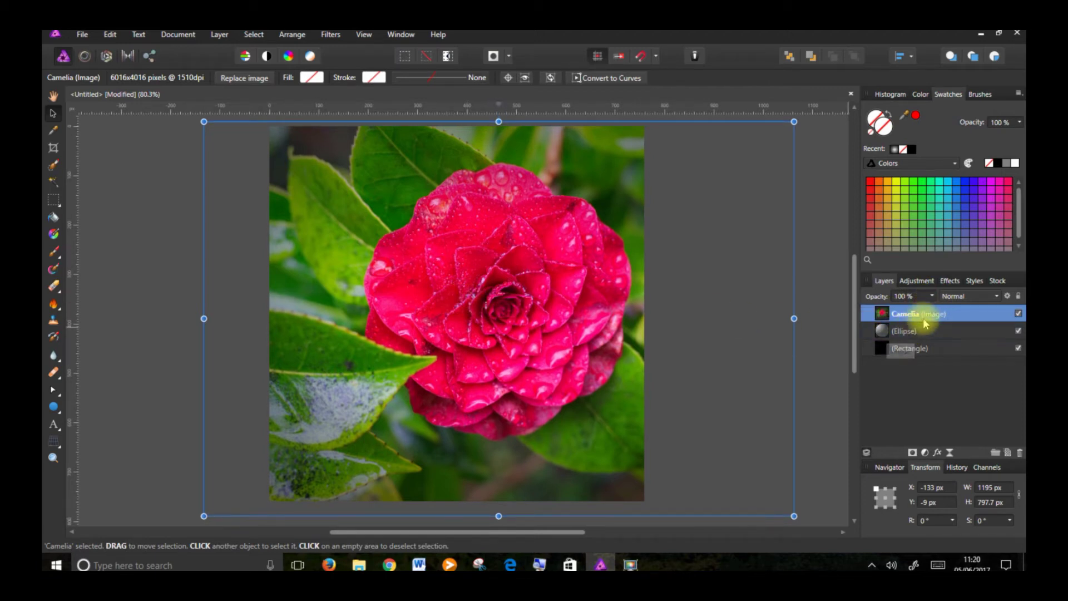
{"action": "left_click", "coordinate": [933, 297]}
{"action": "left_click_drag", "start_coordinate": [932, 305], "coordinate": [889, 318]}
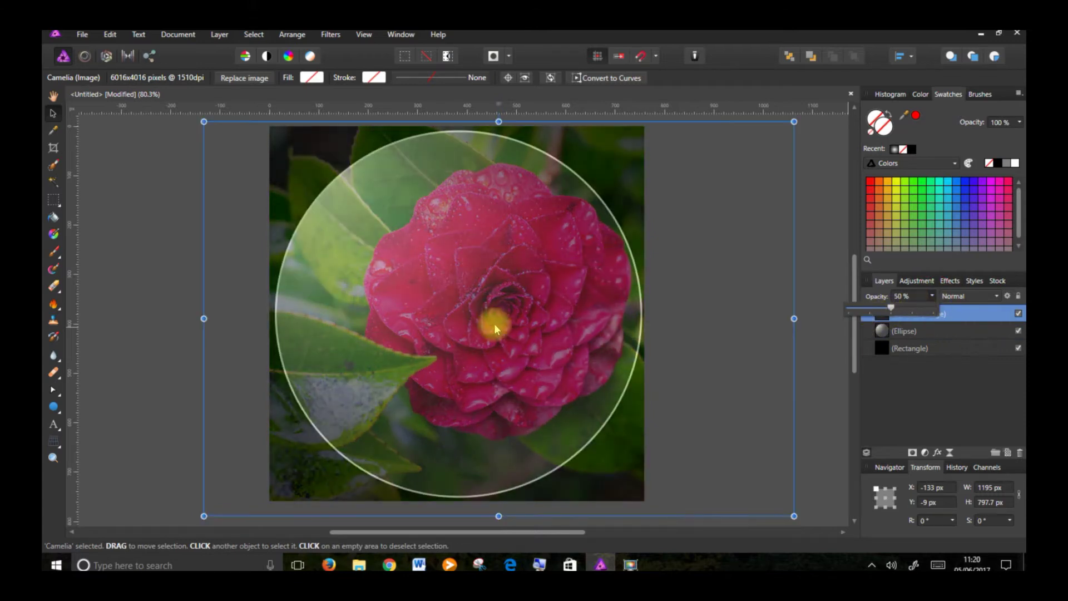
{"action": "left_click_drag", "start_coordinate": [505, 325], "coordinate": [477, 328]}
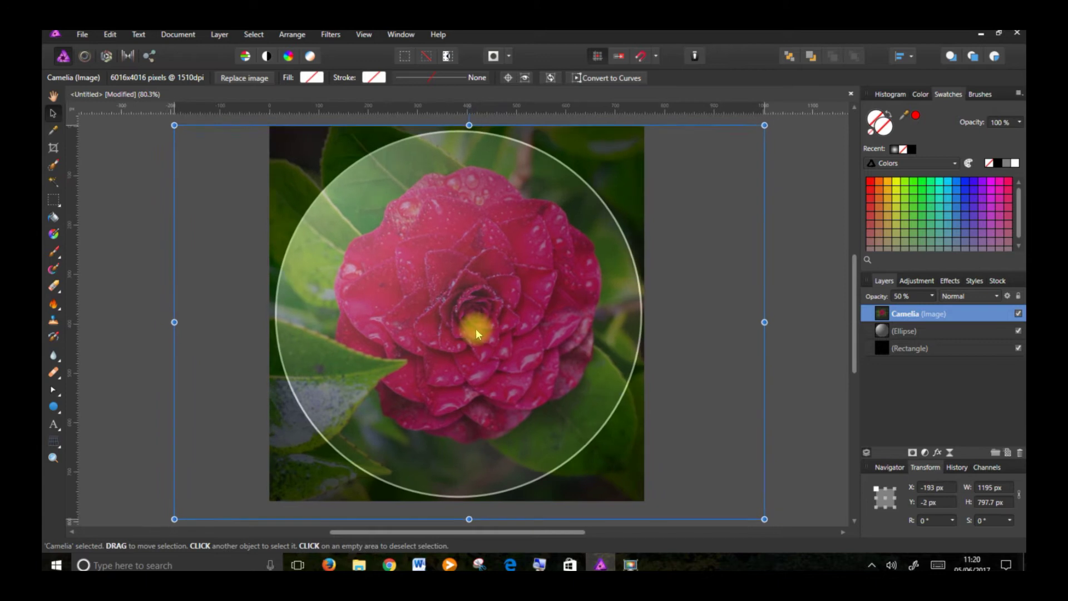
Step: Restore the Camelia layer's opacity to 100% and hide the layer
{"action": "left_click", "coordinate": [933, 297]}
{"action": "left_click_drag", "start_coordinate": [927, 311], "coordinate": [996, 307]}
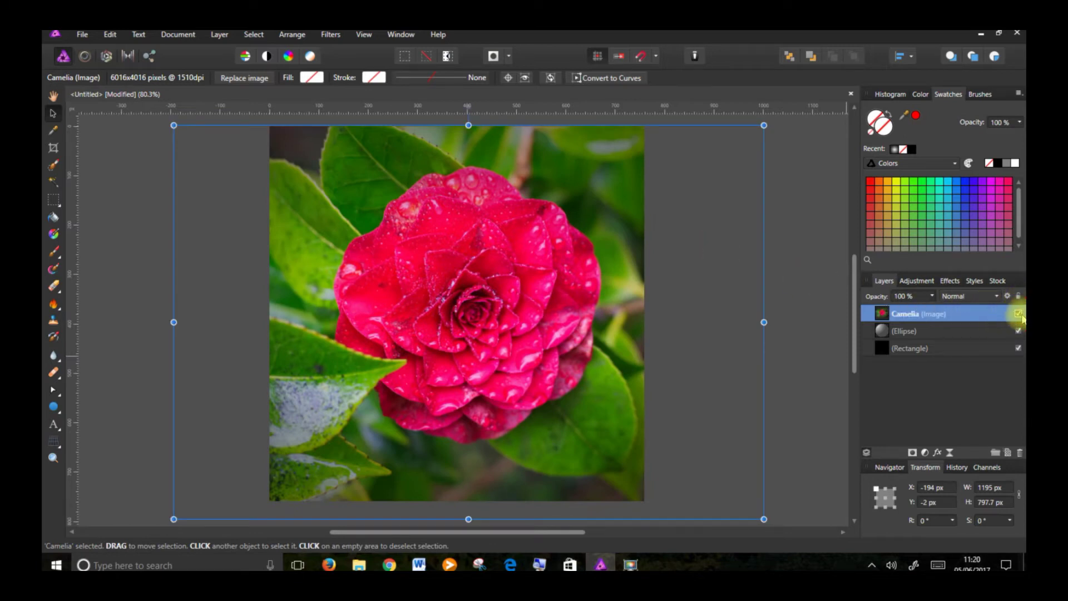
{"action": "left_click", "coordinate": [1018, 314]}
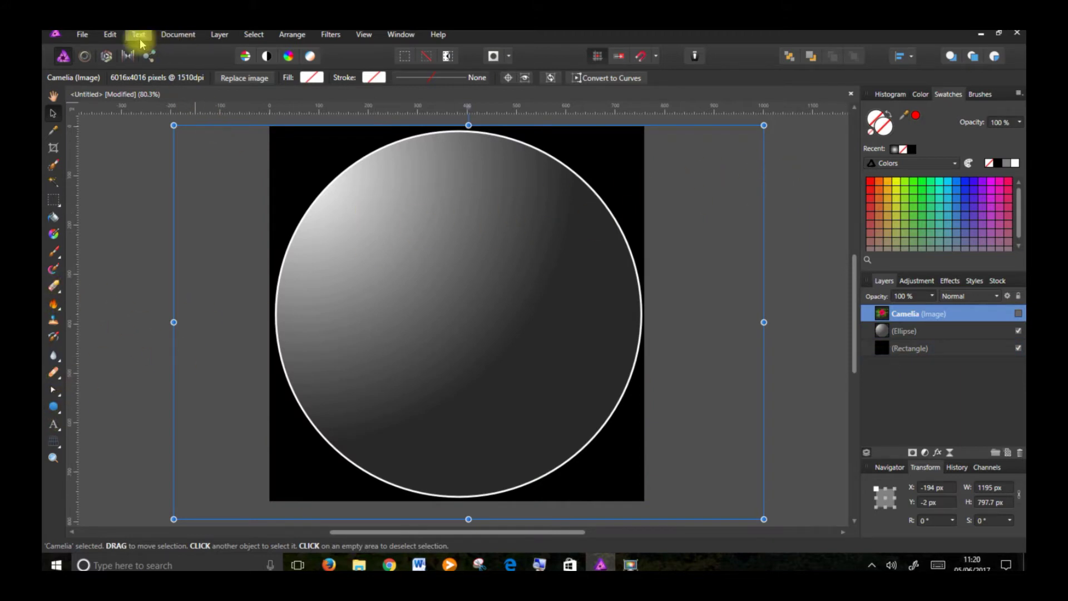
Step: Deselect all layers and draw a new ellipse about 812 × 724 px over the gradient circle
{"action": "left_click", "coordinate": [251, 34]}
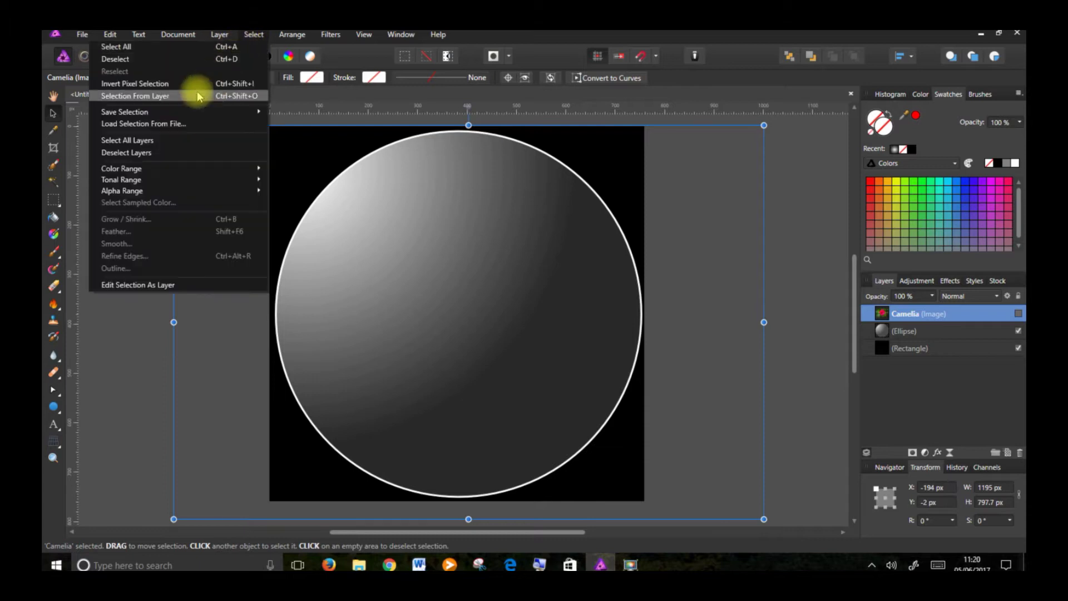
{"action": "left_click", "coordinate": [162, 153]}
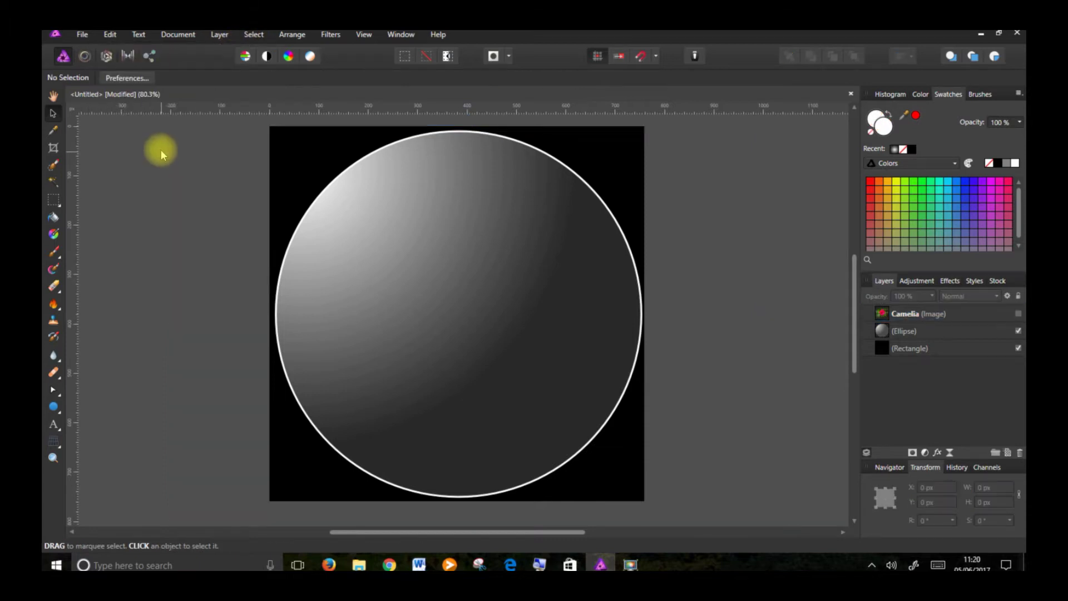
{"action": "left_click", "coordinate": [60, 413]}
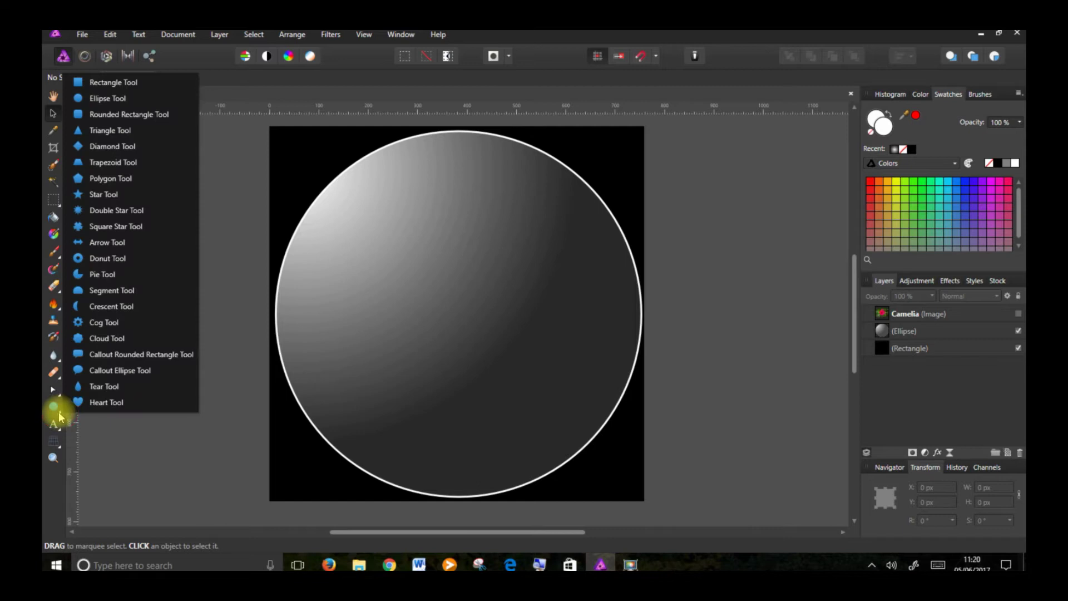
{"action": "left_click", "coordinate": [125, 100]}
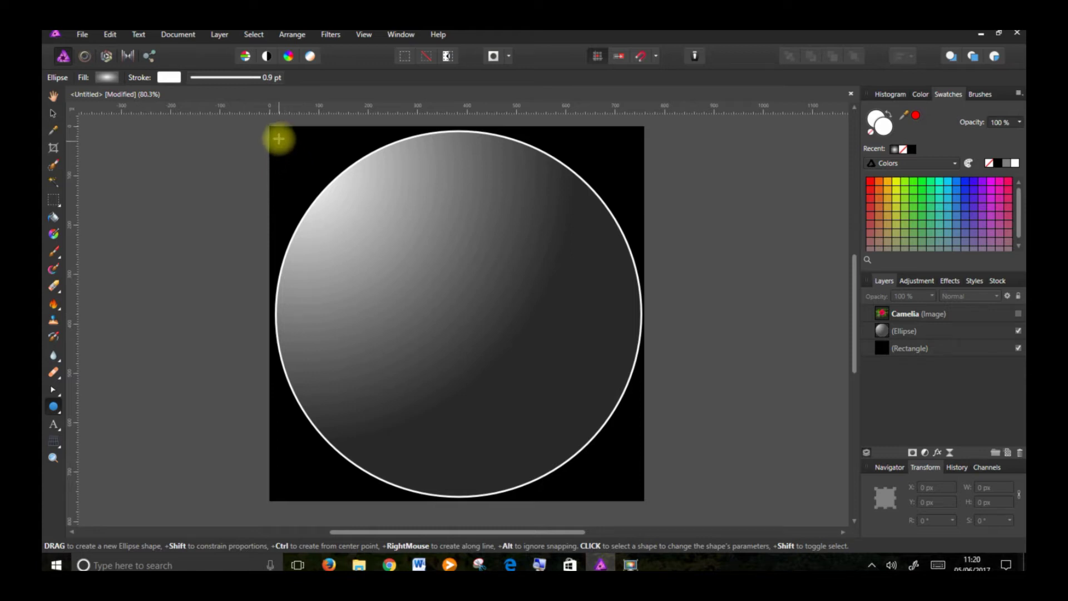
{"action": "left_click_drag", "start_coordinate": [274, 131], "coordinate": [675, 489]}
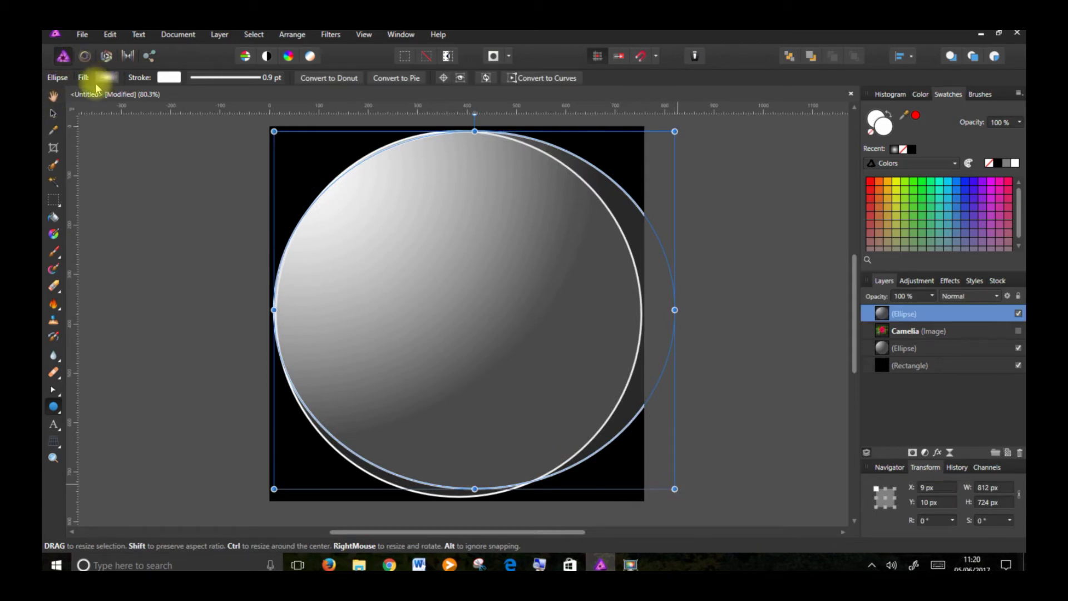
Step: Change the new ellipse's fill from a gradient to solid white
{"action": "left_click", "coordinate": [116, 79]}
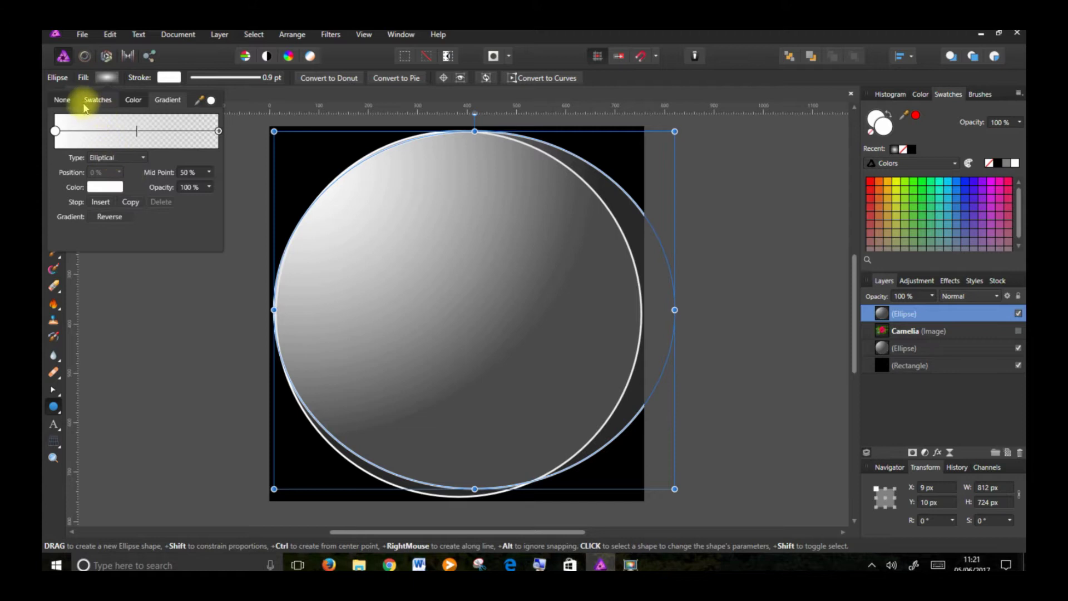
{"action": "left_click", "coordinate": [133, 100]}
{"action": "left_click", "coordinate": [211, 101]}
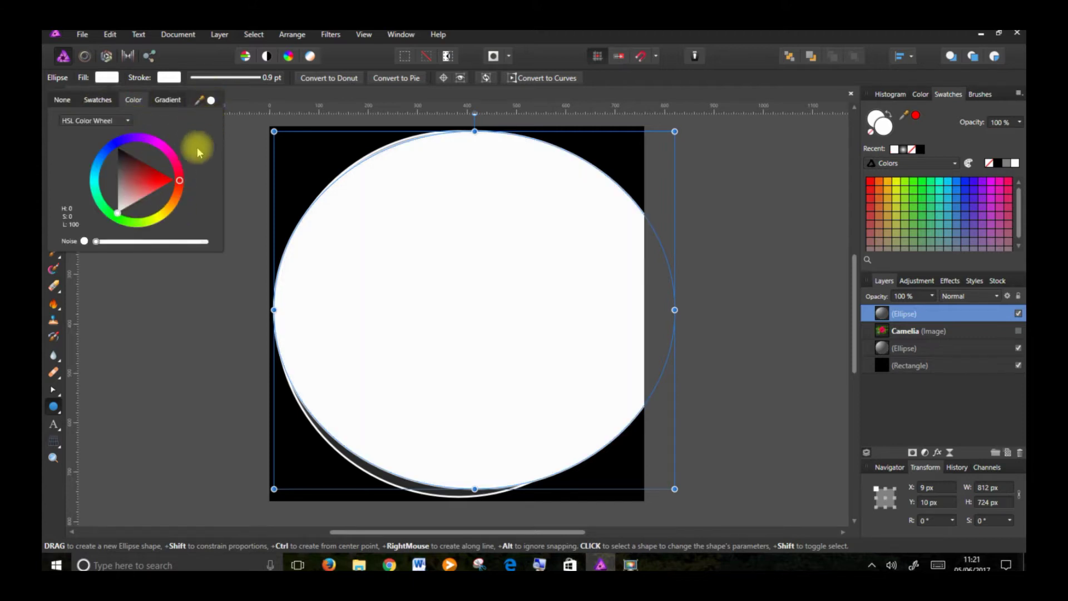
Step: Set the white ellipse's width and height to 740 px and move it to line up with the gradient circle
{"action": "left_click", "coordinate": [985, 488]}
{"action": "left_click", "coordinate": [981, 501]}
{"action": "left_click", "coordinate": [984, 488]}
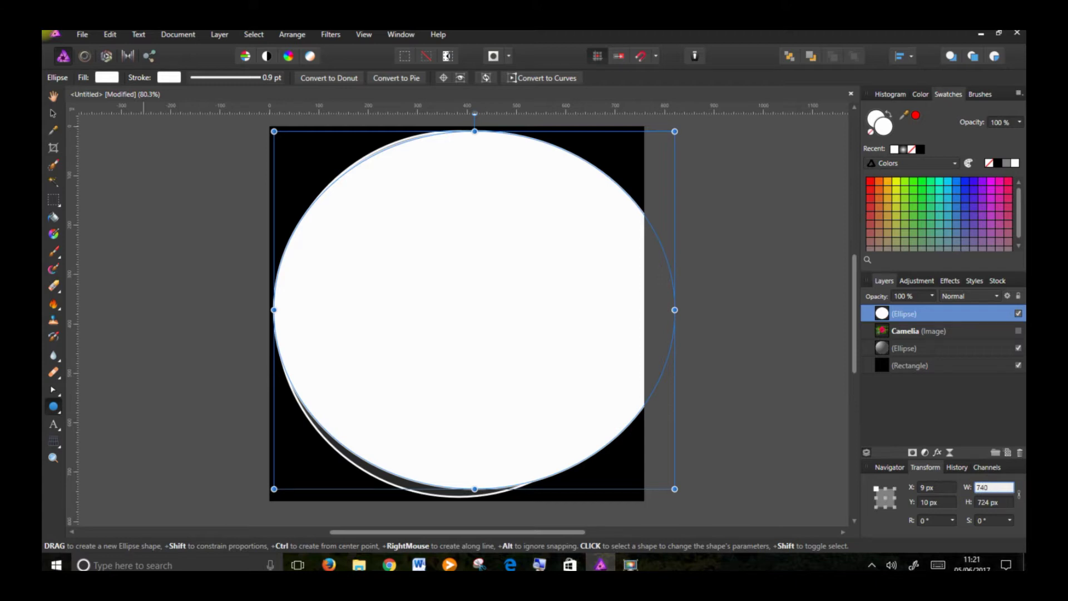
{"action": "type", "text": "740"}
{"action": "key", "text": "Return"}
{"action": "left_click", "coordinate": [990, 503]}
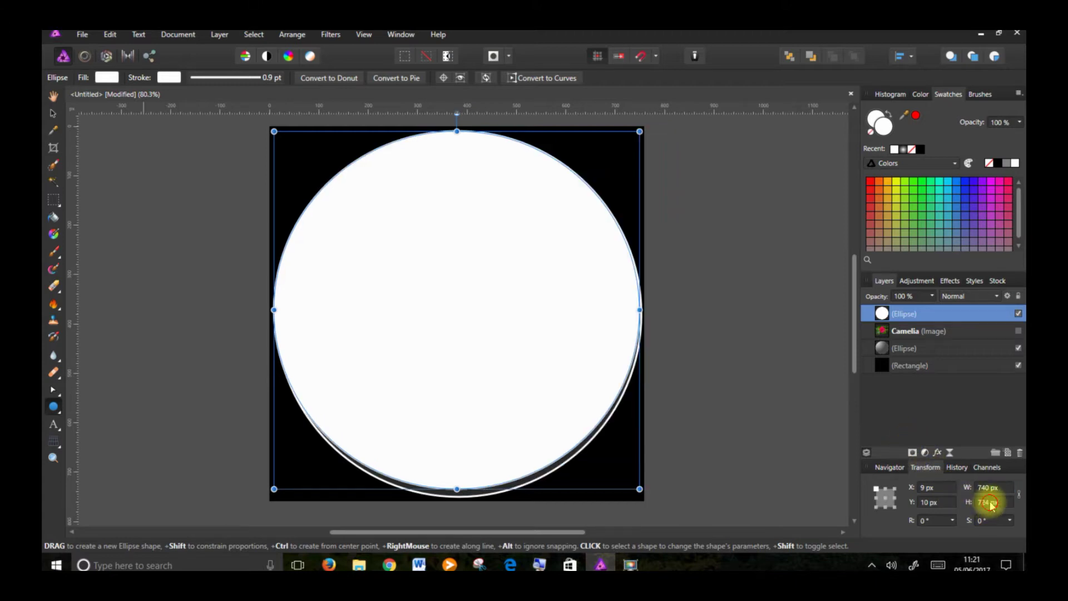
{"action": "type", "text": "740"}
{"action": "key", "text": "Return"}
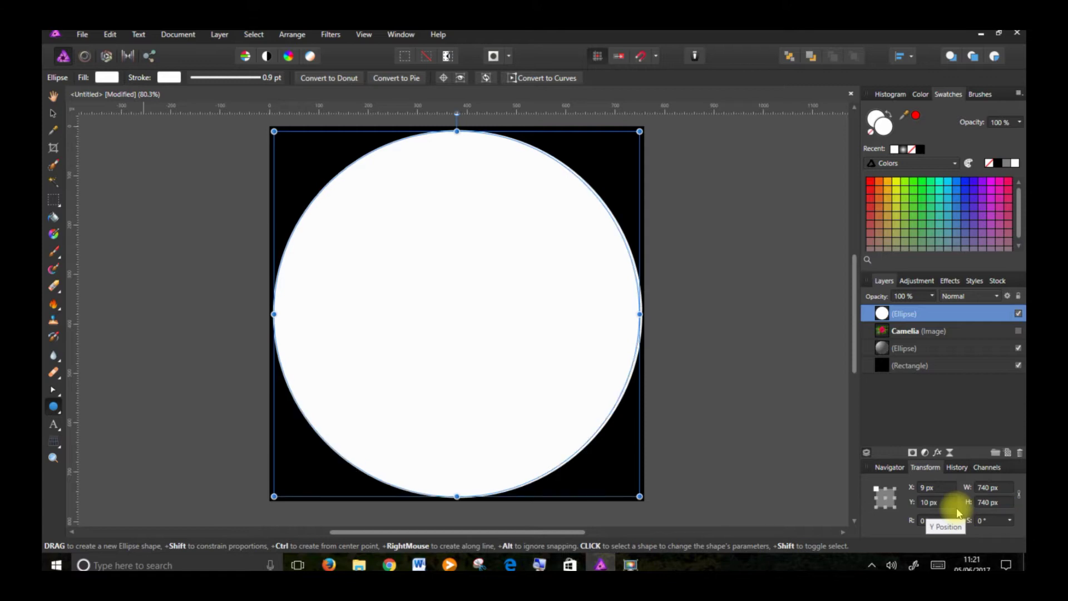
{"action": "left_click", "coordinate": [53, 112]}
{"action": "mouse_move", "coordinate": [470, 295]}
{"action": "left_mouse_down"}
{"action": "mouse_move", "coordinate": [477, 316]}
{"action": "mouse_move", "coordinate": [470, 295]}
{"action": "mouse_move", "coordinate": [484, 306]}
{"action": "left_mouse_up"}
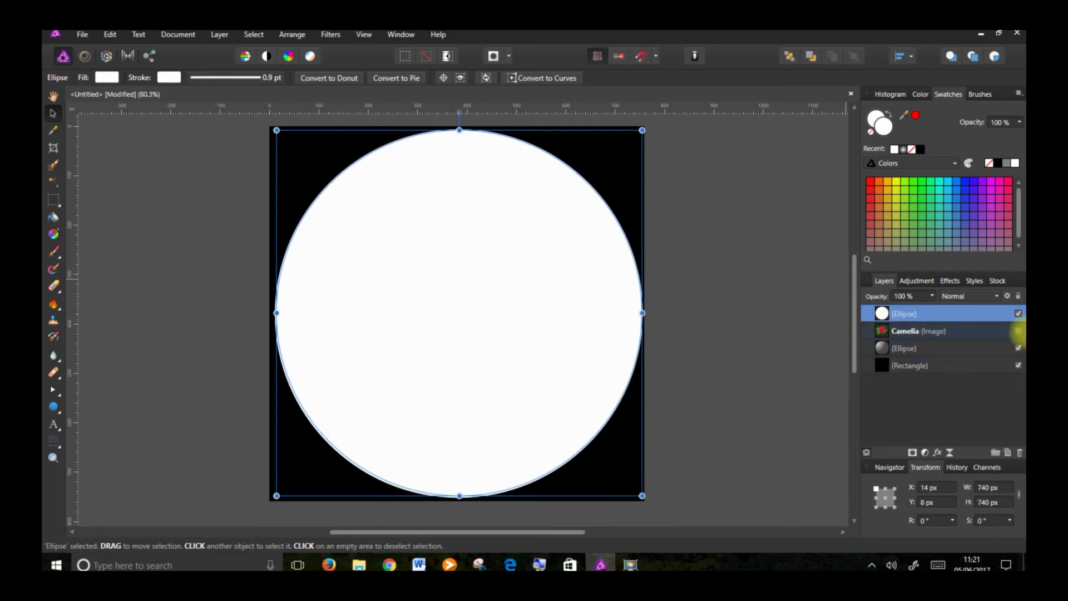
Step: Show the Camelia layer and mask it with the white circle, nudging the mask circle up slightly
{"action": "left_click", "coordinate": [1019, 332]}
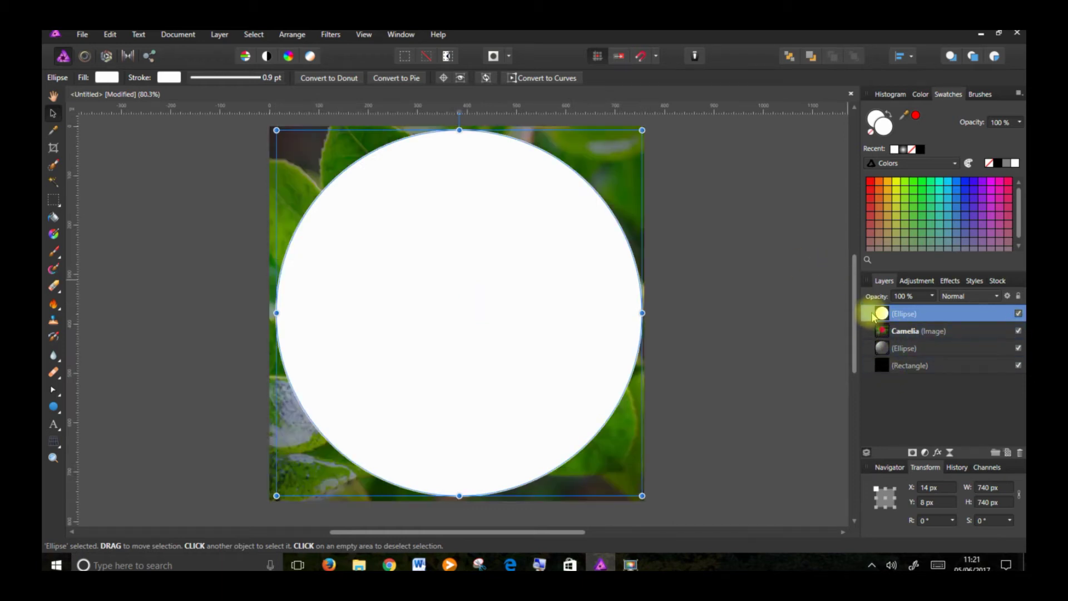
{"action": "left_click_drag", "start_coordinate": [874, 328], "coordinate": [888, 334]}
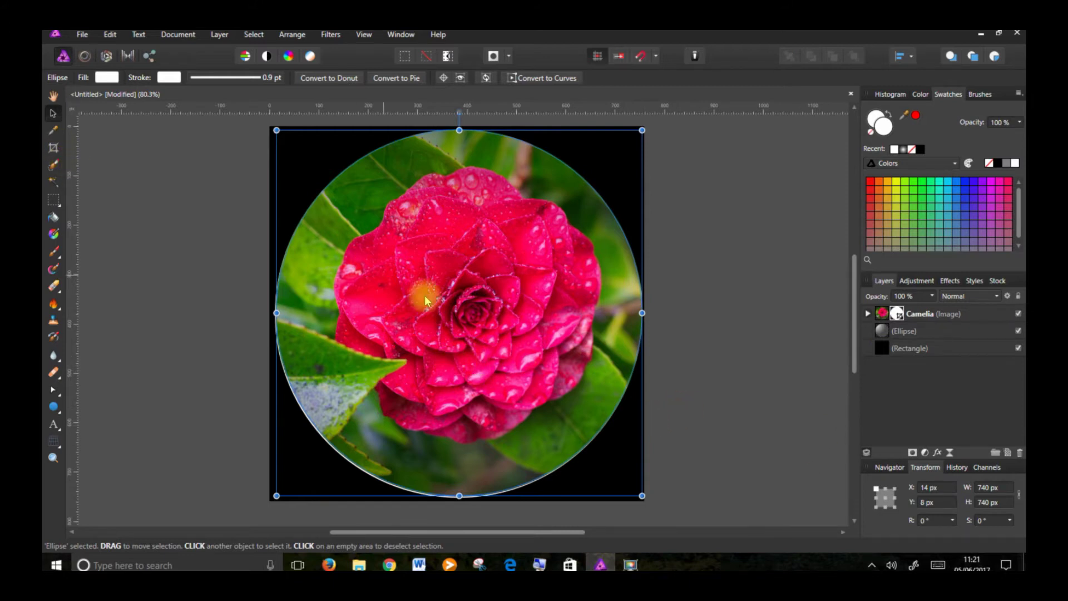
{"action": "left_click_drag", "start_coordinate": [462, 311], "coordinate": [460, 314]}
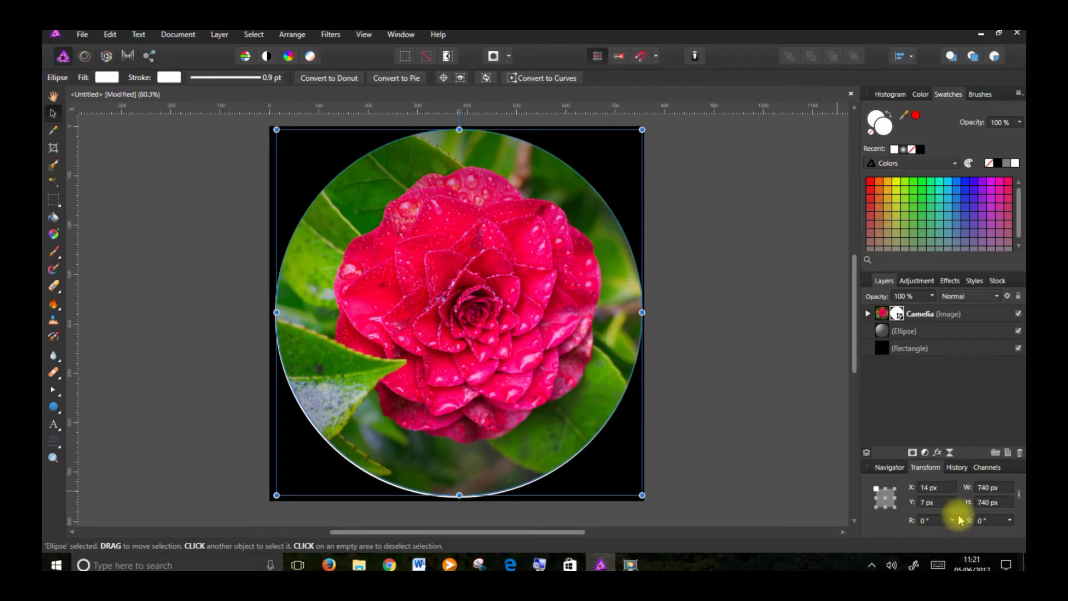
Step: Set the mask circle's width and height to 742 px
{"action": "left_click", "coordinate": [987, 488]}
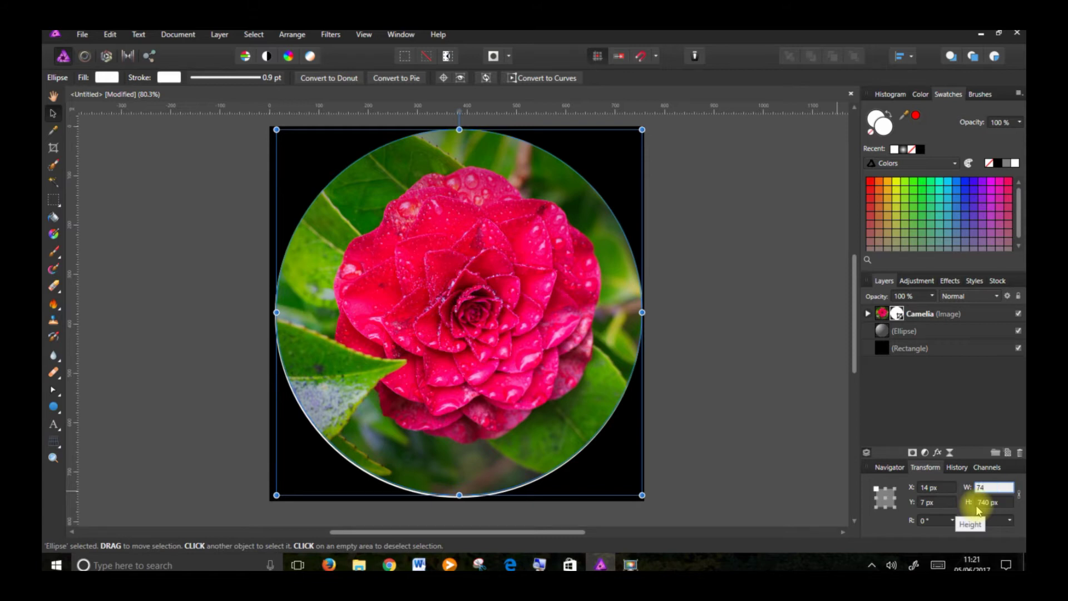
{"action": "type", "text": "742"}
{"action": "left_click", "coordinate": [983, 504]}
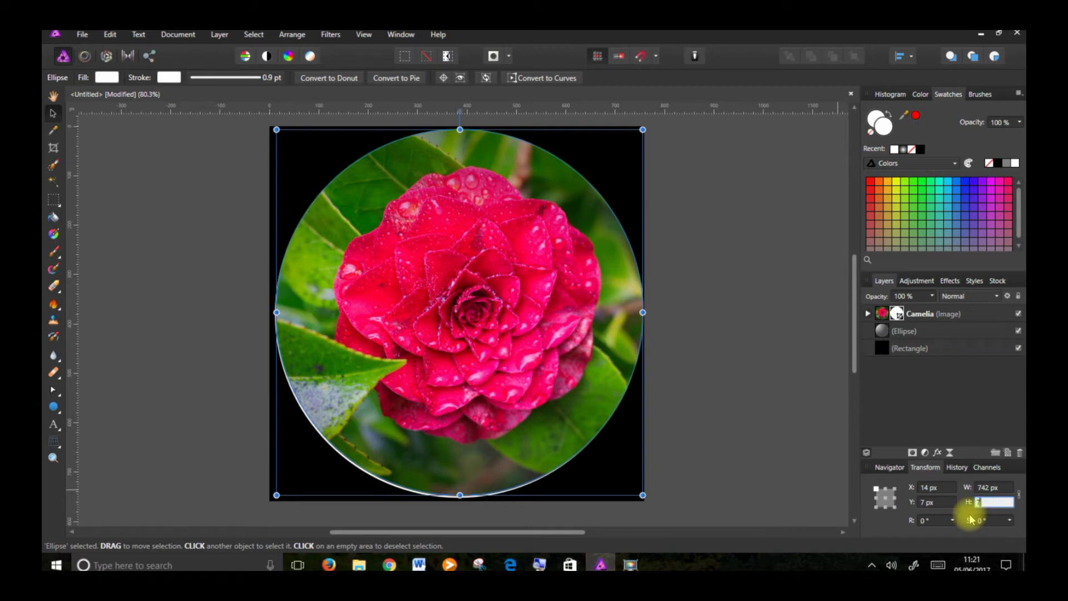
{"action": "key", "text": "Return"}
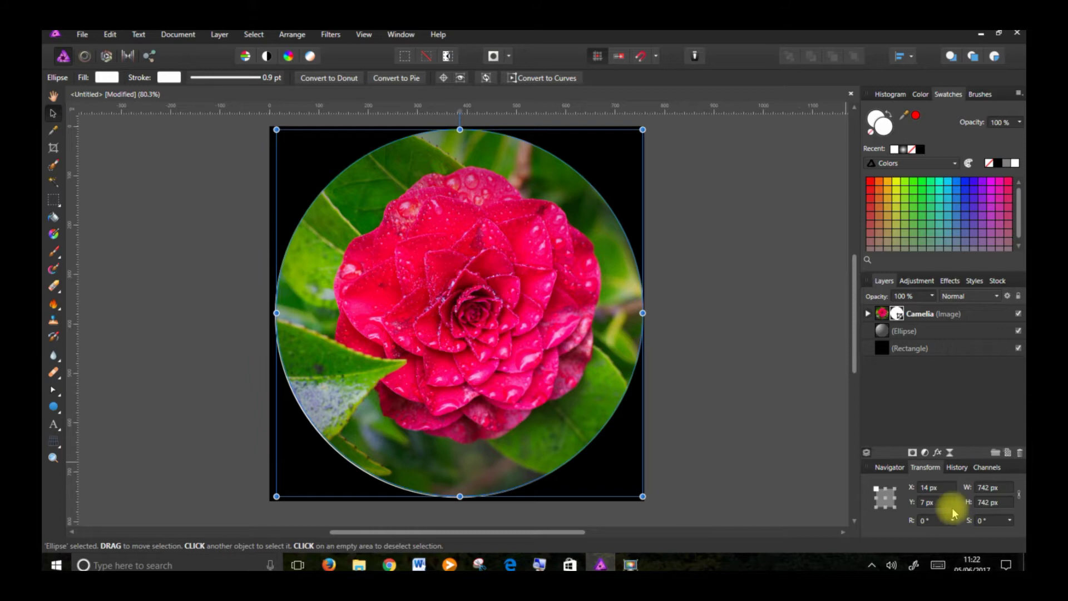
Step: Set the mask circle's Y position to 9 px
{"action": "left_click", "coordinate": [932, 503]}
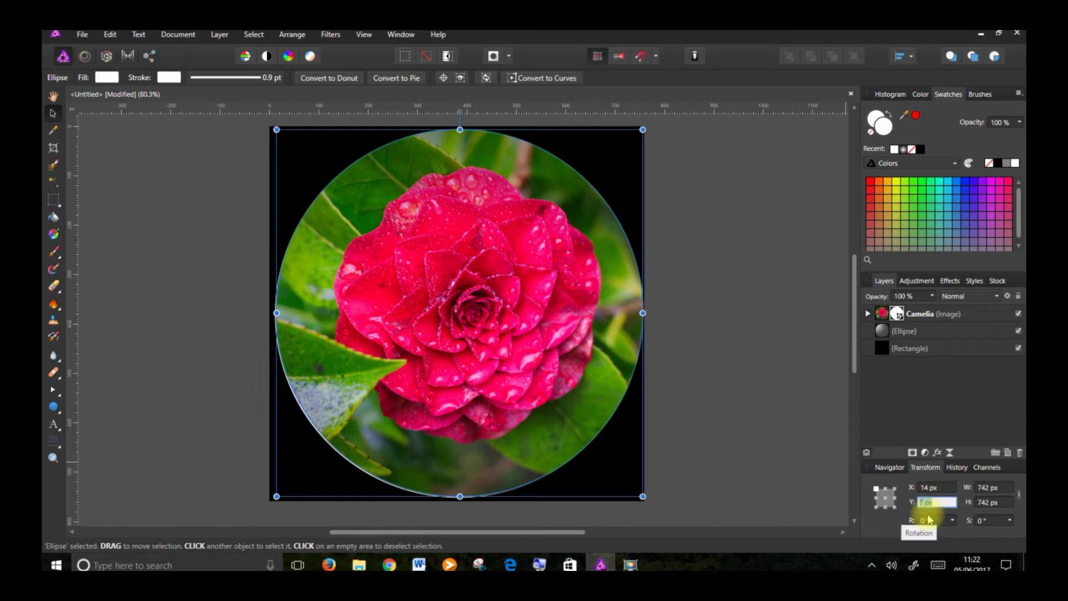
{"action": "scroll", "coordinate": [643, 289], "scroll_direction": "down", "scroll_amount": 1}
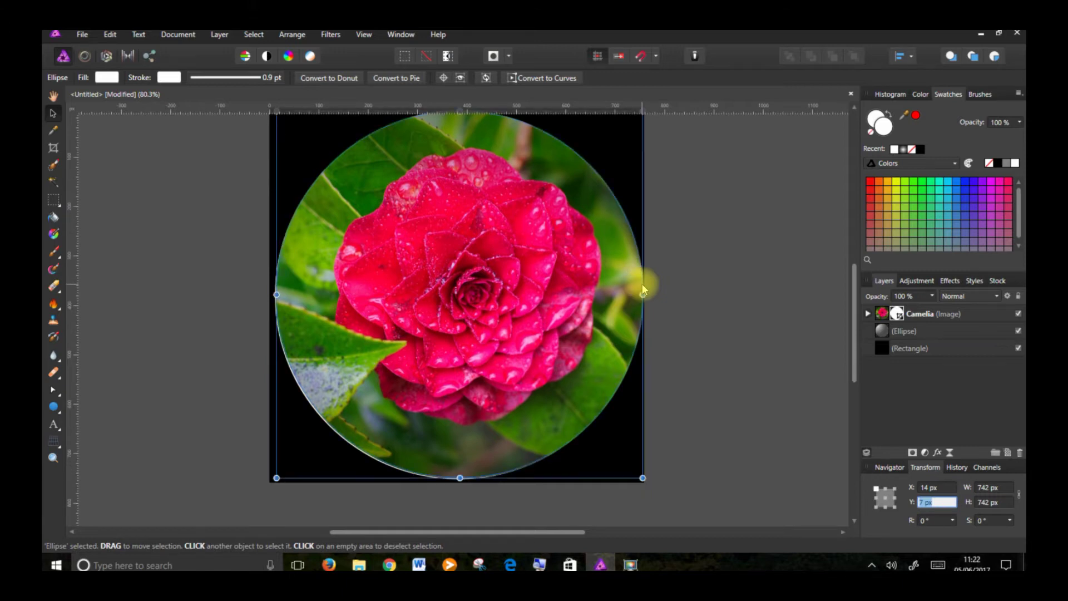
{"action": "scroll", "coordinate": [642, 290], "scroll_direction": "up", "scroll_amount": 1}
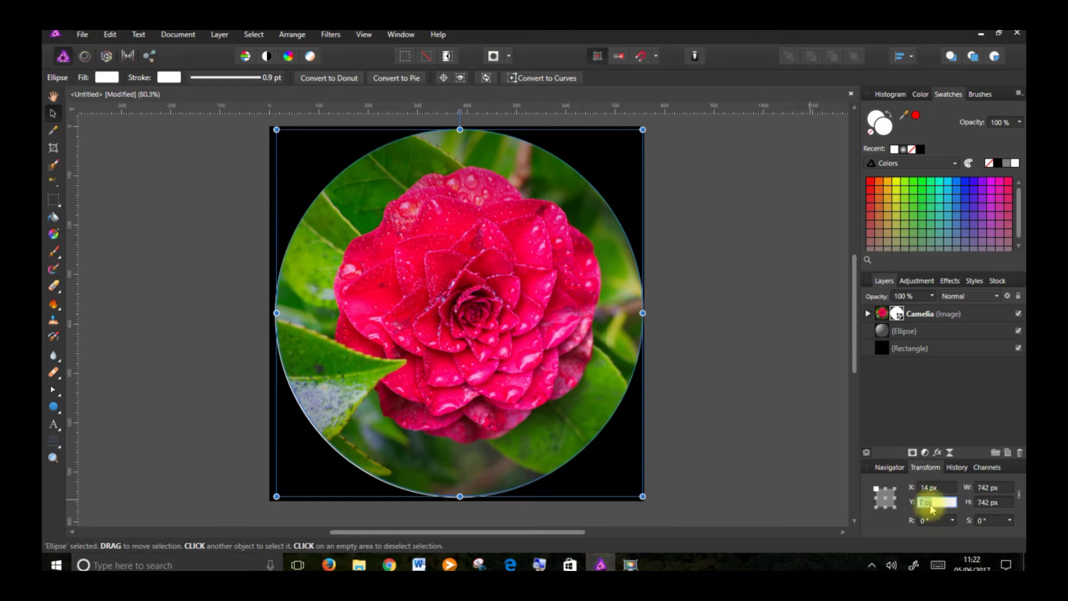
{"action": "type", "text": "9"}
{"action": "key", "text": "Return"}
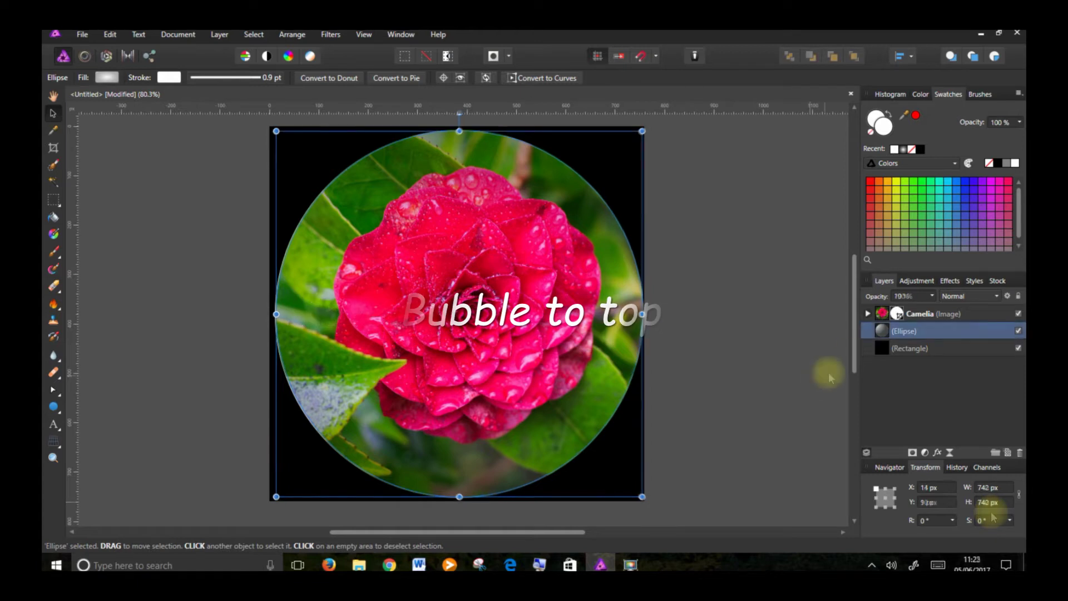
Step: Place the gradient circle layer above the Camelia layer and reduce its opacity to 50%
{"action": "mouse_move", "coordinate": [883, 331]}
{"action": "left_mouse_down"}
{"action": "mouse_move", "coordinate": [865, 328]}
{"action": "mouse_move", "coordinate": [881, 314]}
{"action": "mouse_move", "coordinate": [871, 314]}
{"action": "left_mouse_up"}
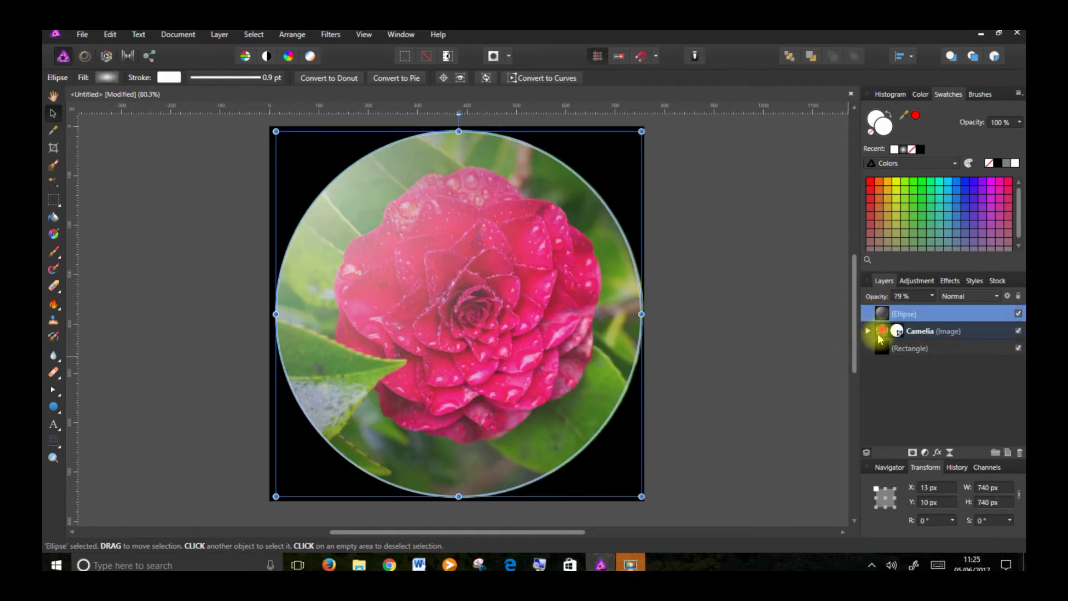
{"action": "left_click", "coordinate": [932, 296]}
{"action": "left_click_drag", "start_coordinate": [938, 308], "coordinate": [907, 329]}
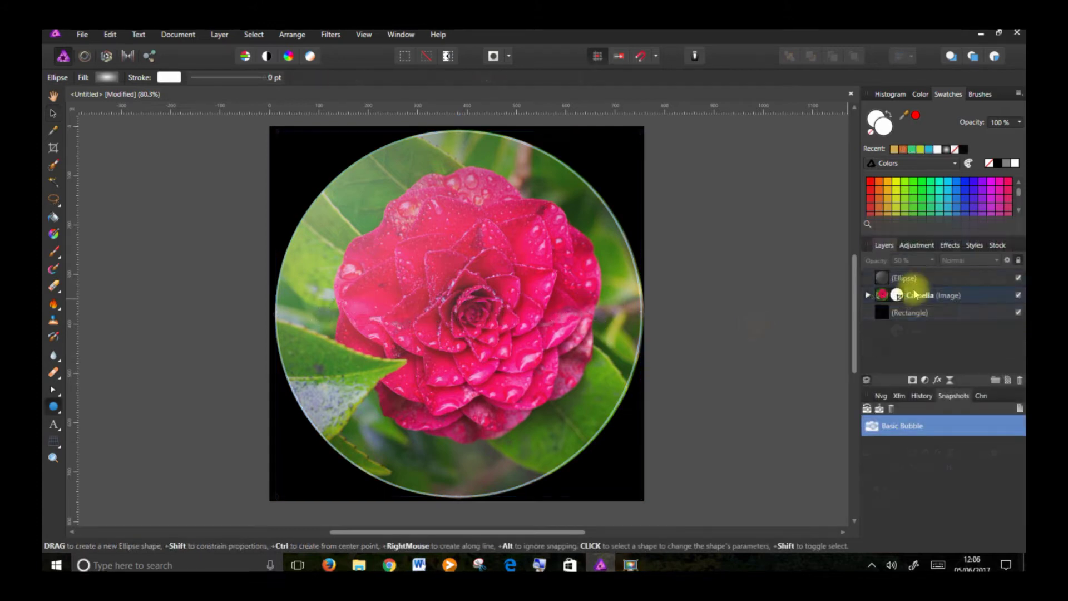
Step: Set the gradient circle's stroke width to 0 pt
{"action": "left_click", "coordinate": [923, 279]}
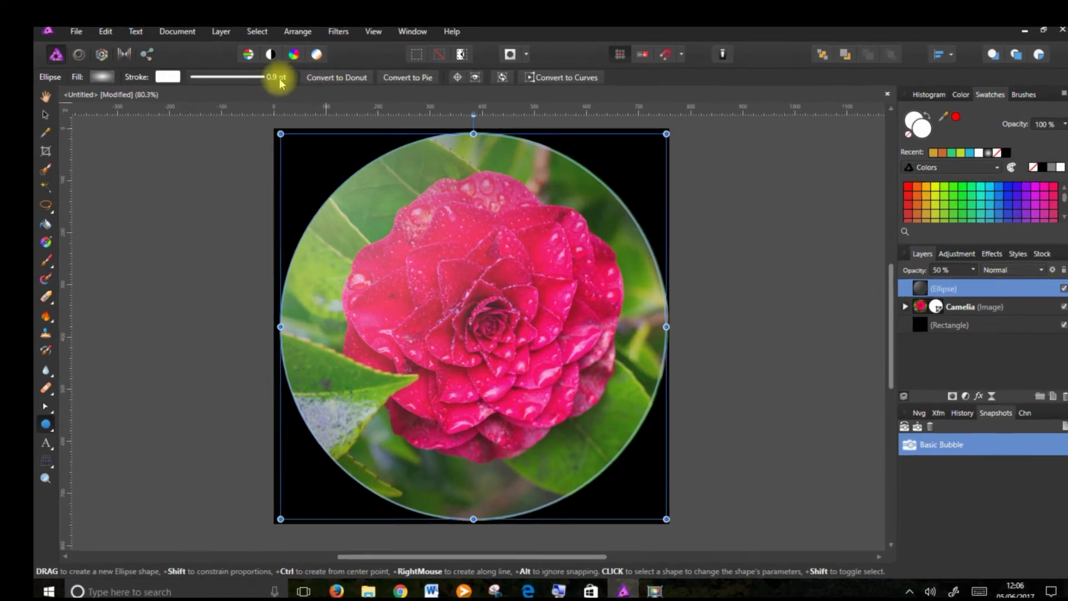
{"action": "left_click", "coordinate": [281, 82]}
{"action": "mouse_move", "coordinate": [196, 120]}
{"action": "left_mouse_down"}
{"action": "mouse_move", "coordinate": [168, 123]}
{"action": "mouse_move", "coordinate": [157, 137]}
{"action": "left_mouse_up"}
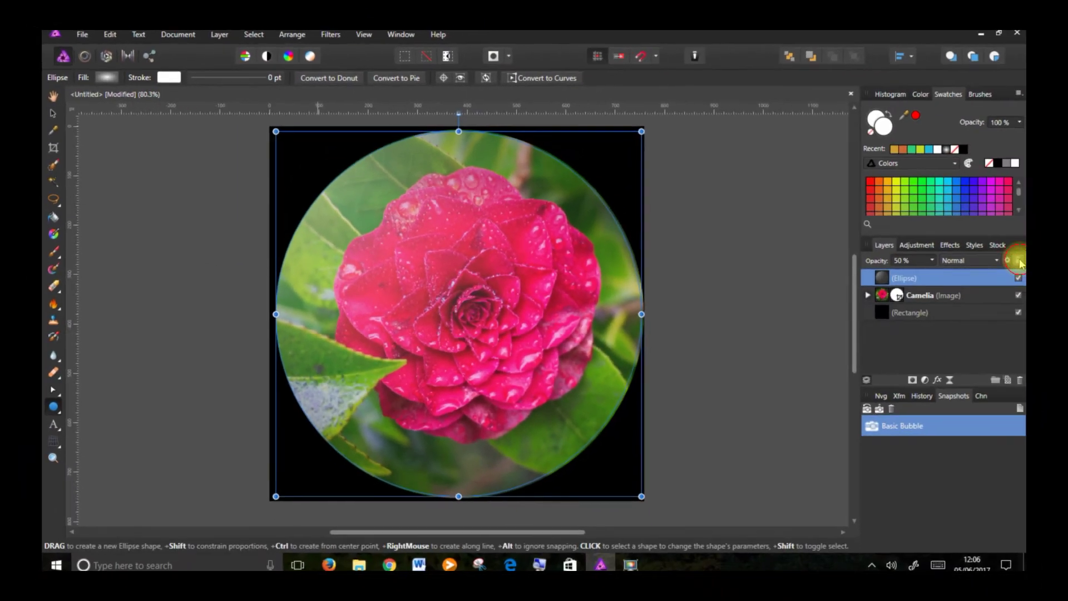
Step: Lock the gradient circle and Camelia layers and hide the Camelia layer
{"action": "left_click", "coordinate": [1018, 261]}
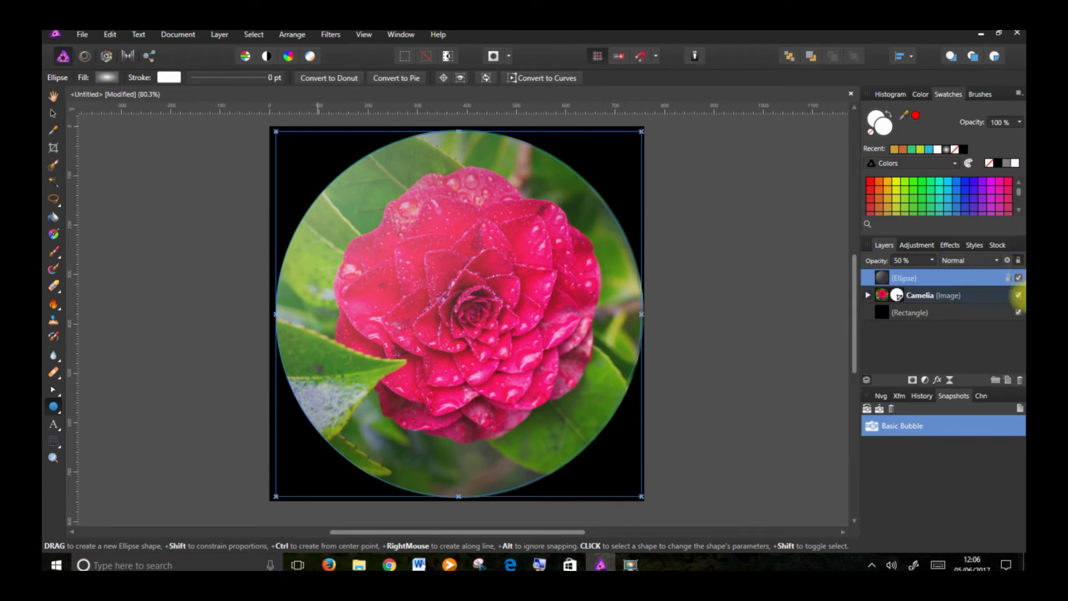
{"action": "left_click", "coordinate": [953, 295]}
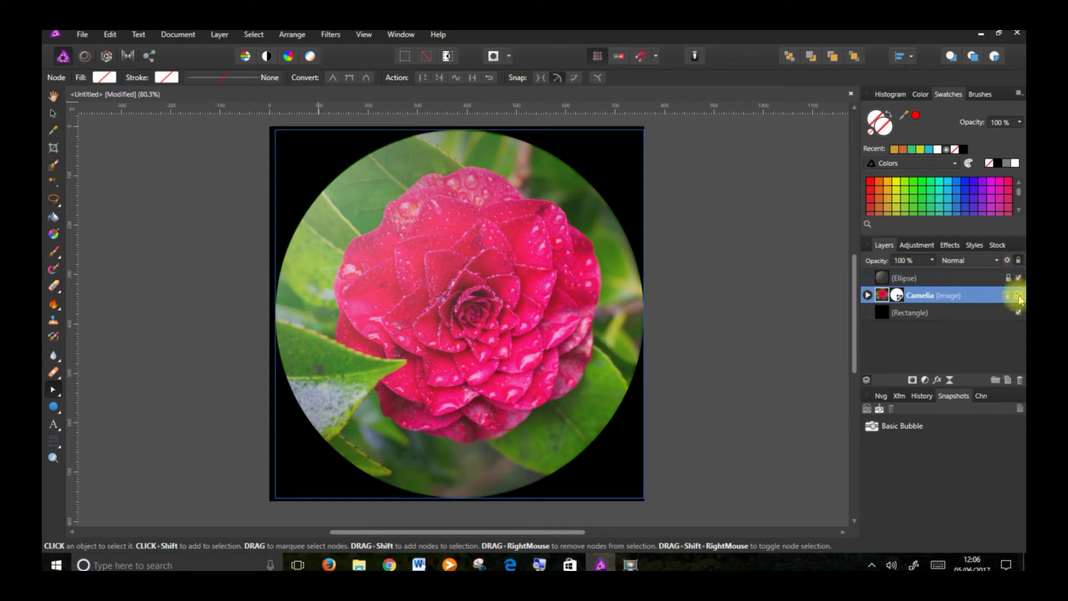
{"action": "left_click", "coordinate": [1019, 295]}
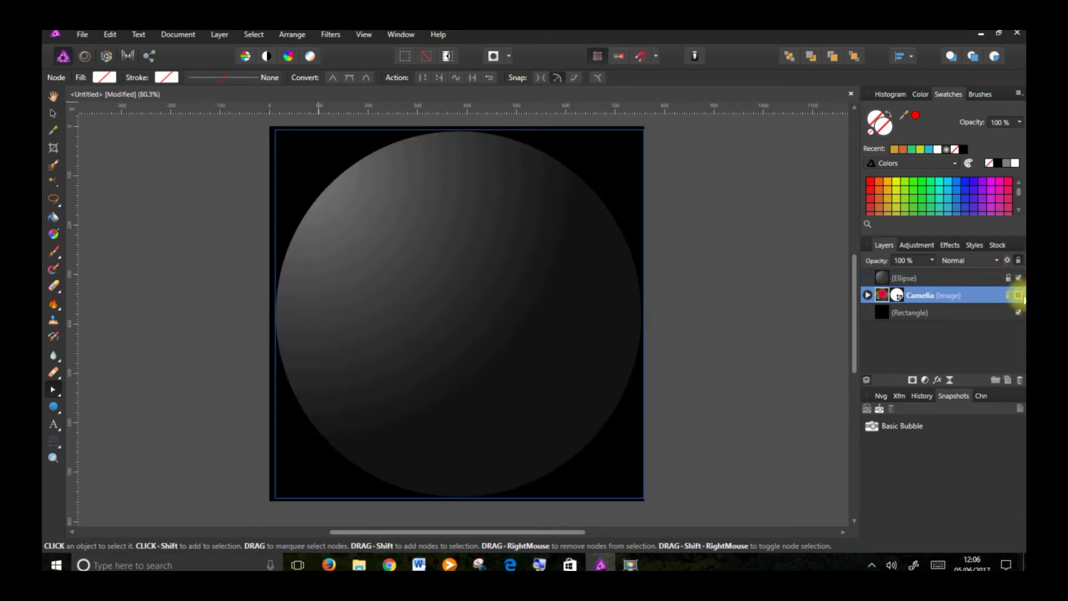
Step: Deselect all layers and draw a wide, flat ellipse with a light blue fill across the middle of the gradient circle
{"action": "left_click", "coordinate": [871, 276]}
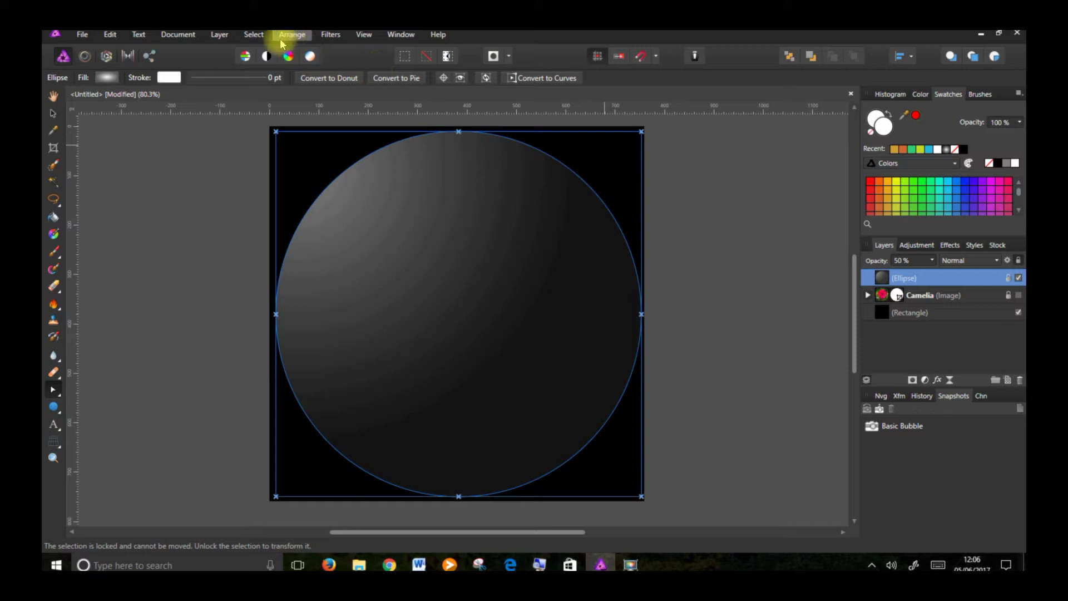
{"action": "left_click", "coordinate": [254, 35]}
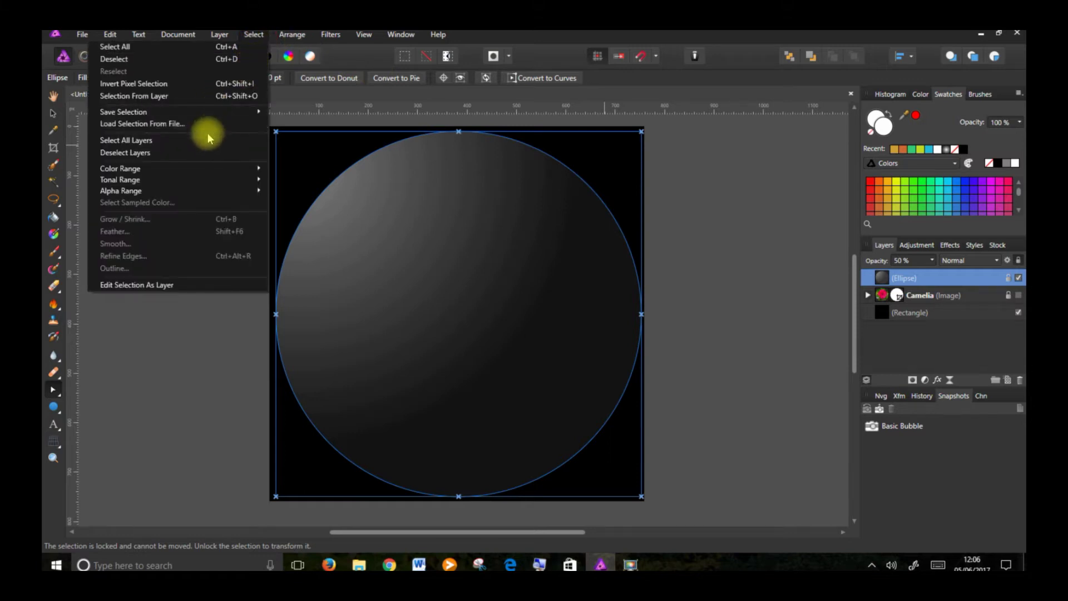
{"action": "left_click", "coordinate": [201, 149]}
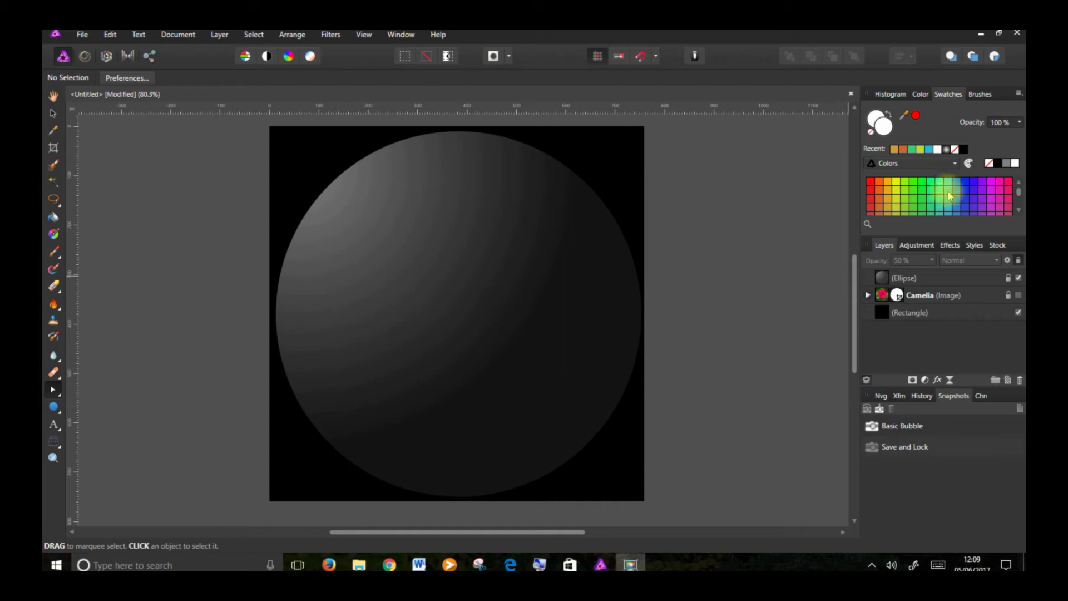
{"action": "left_click", "coordinate": [946, 193]}
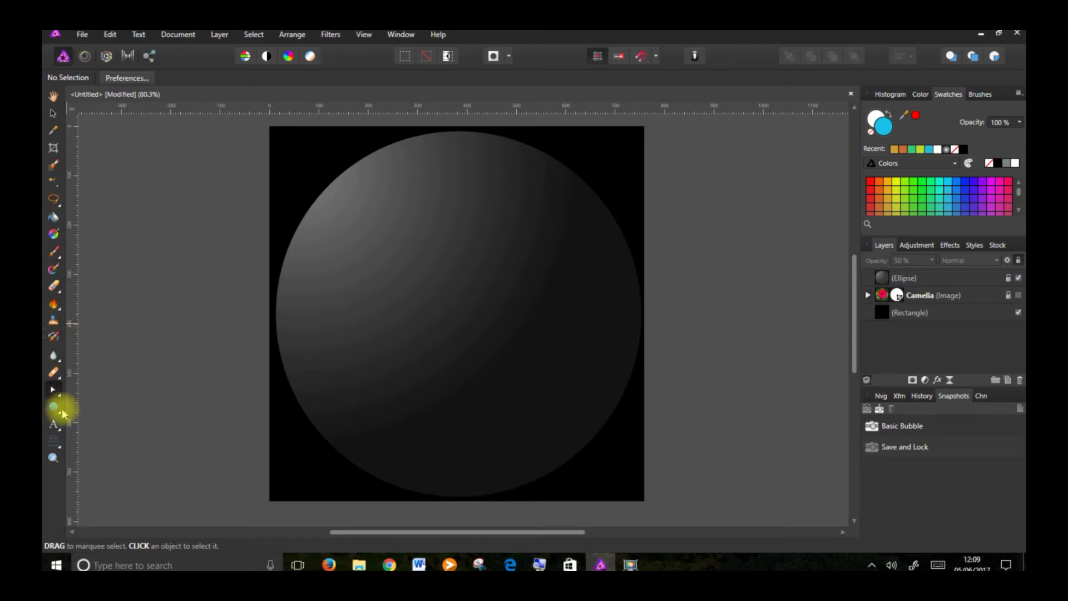
{"action": "left_click", "coordinate": [53, 407]}
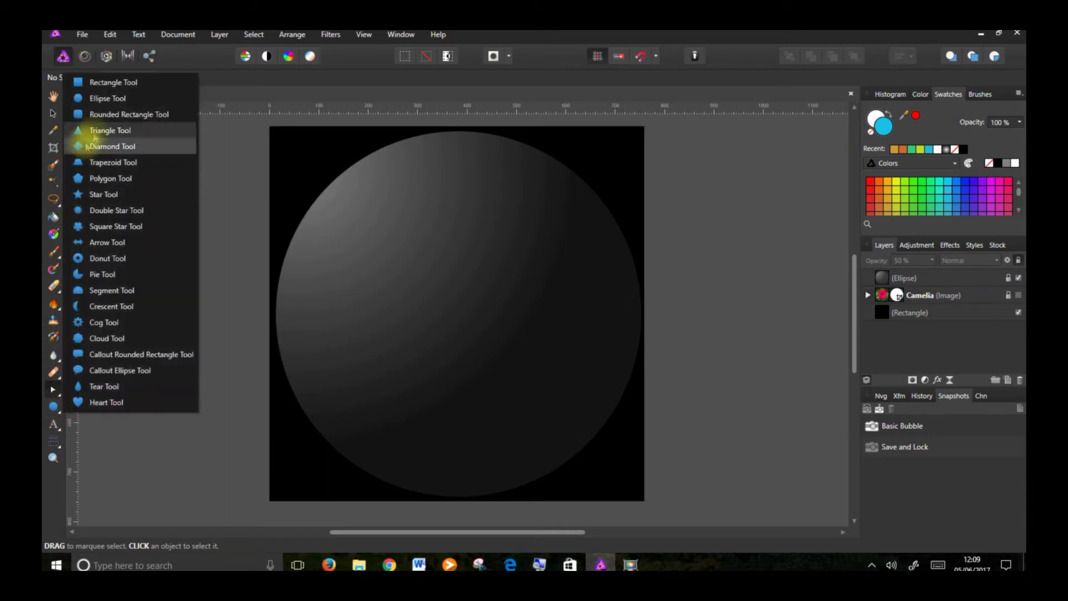
{"action": "left_click", "coordinate": [108, 99]}
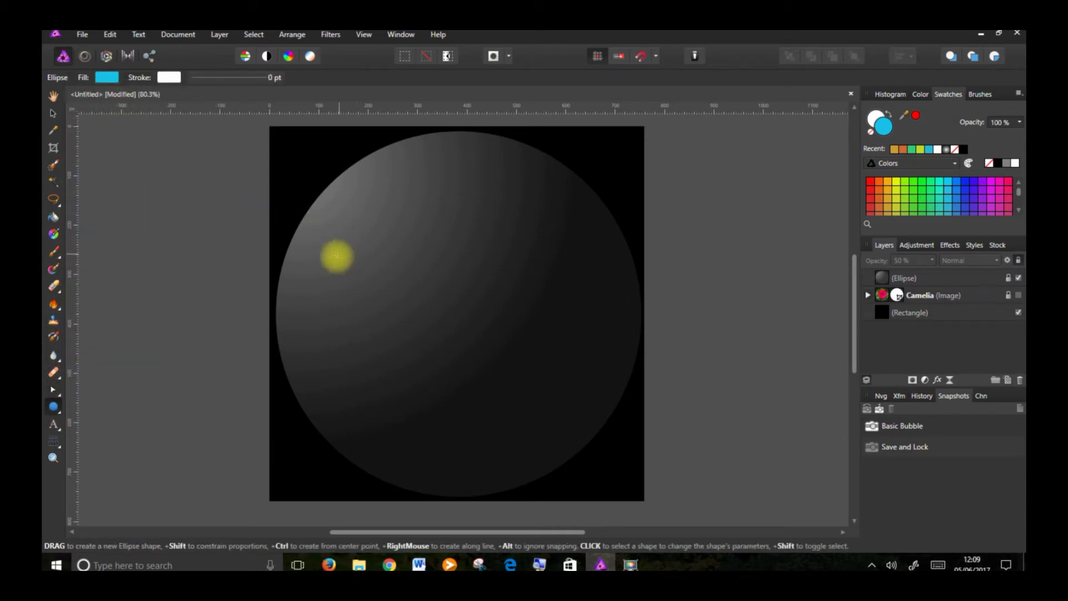
{"action": "left_click_drag", "start_coordinate": [344, 264], "coordinate": [557, 305]}
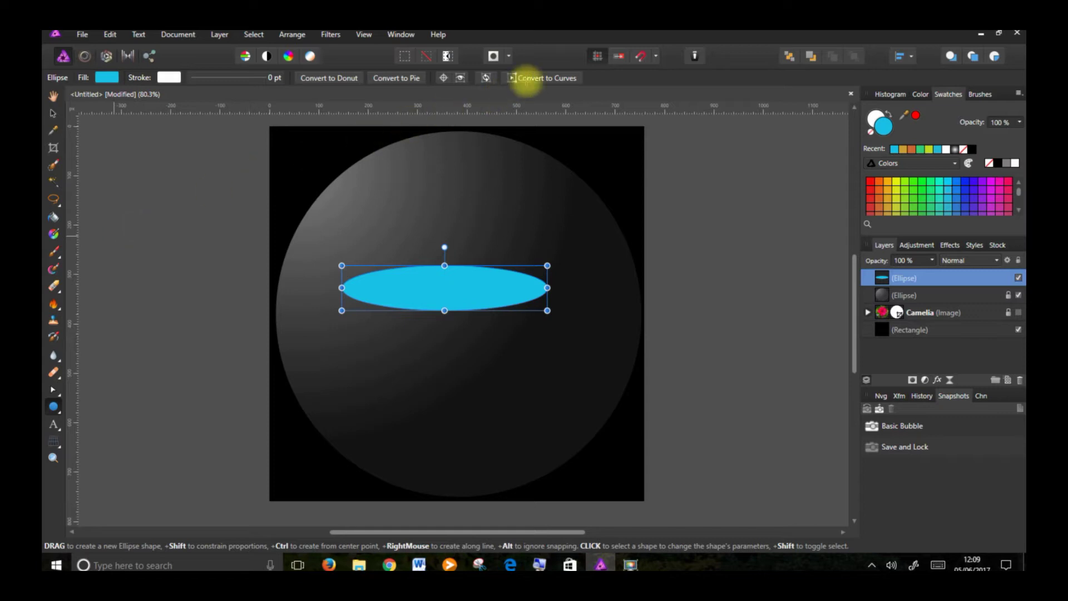
Step: Convert the blue ellipse to curves and reshape it into a thin crescent with sharp end nodes and a raised bottom node
{"action": "left_click", "coordinate": [537, 79]}
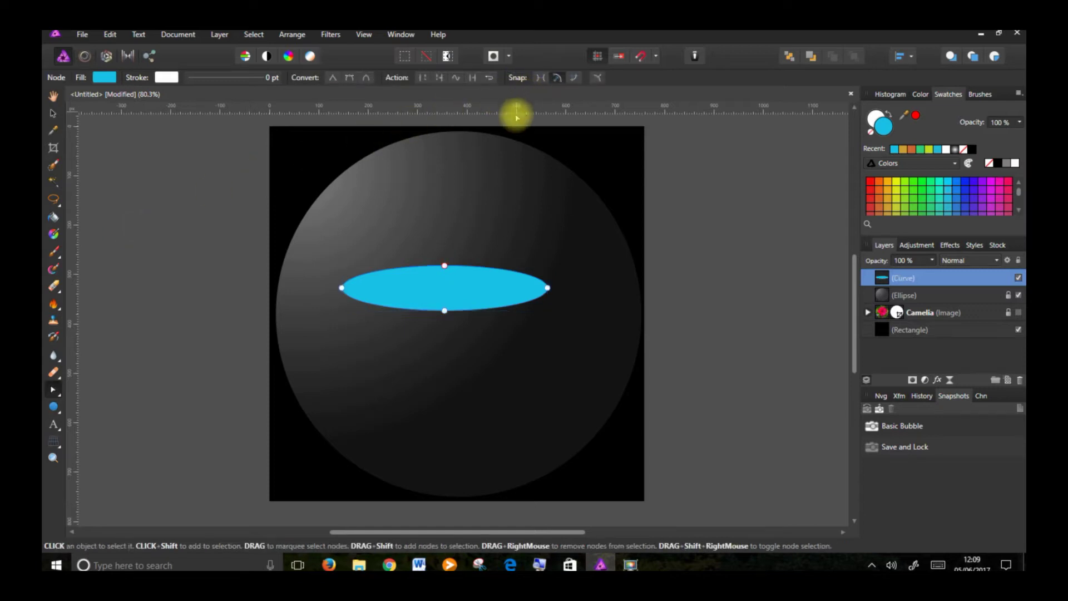
{"action": "left_click", "coordinate": [50, 392]}
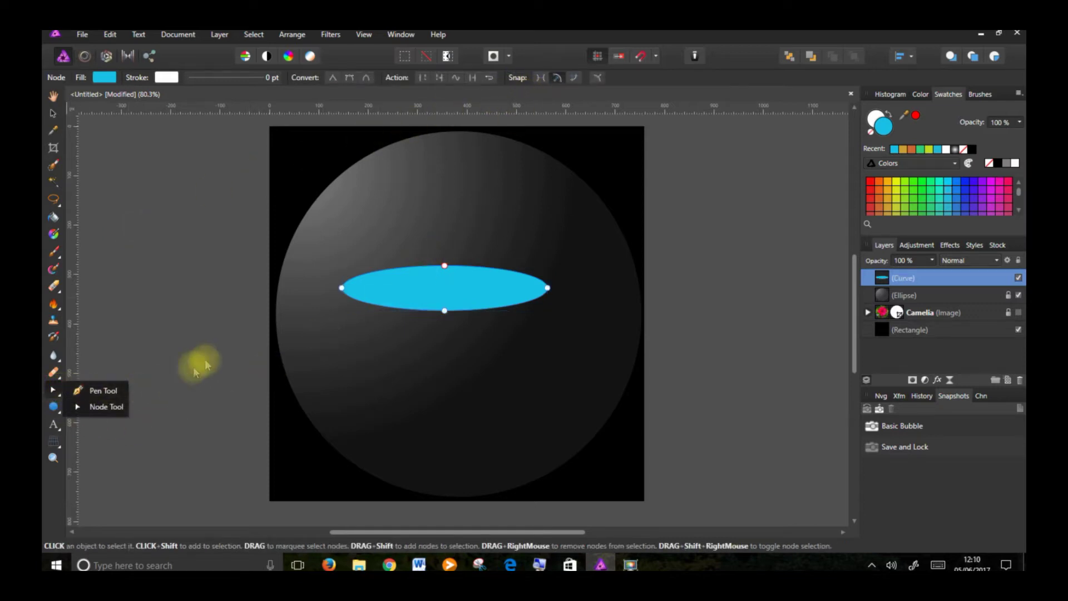
{"action": "left_click", "coordinate": [342, 288]}
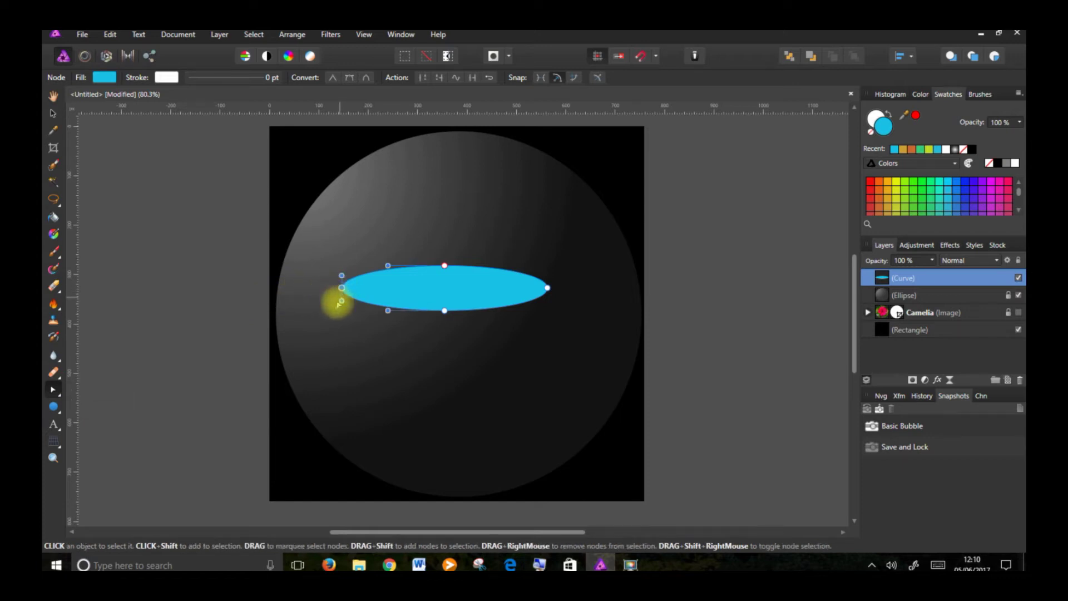
{"action": "left_click", "coordinate": [332, 77]}
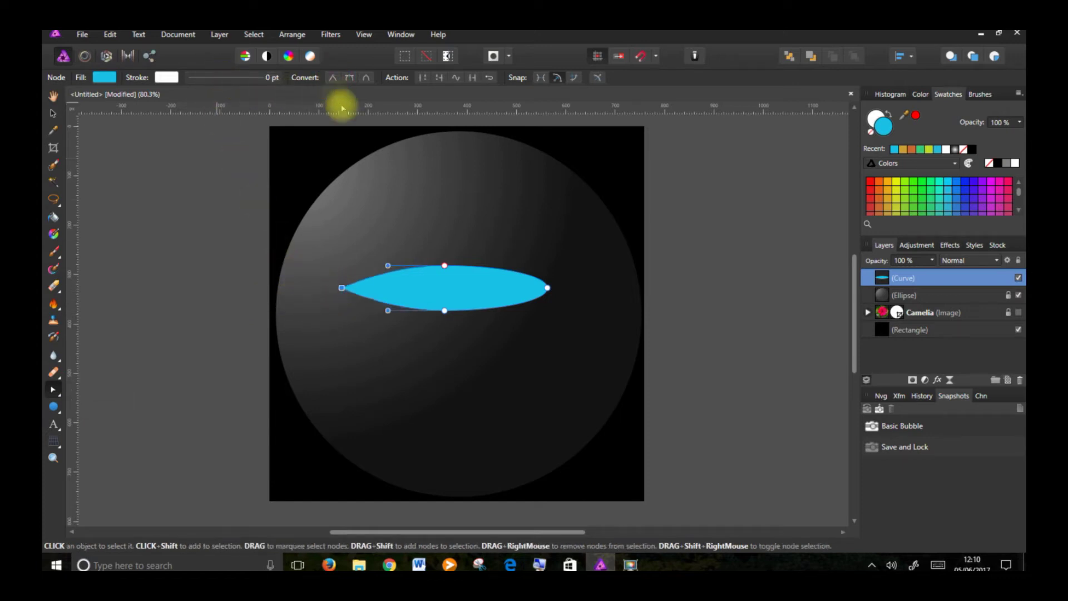
{"action": "left_click", "coordinate": [548, 288]}
{"action": "left_click", "coordinate": [332, 77]}
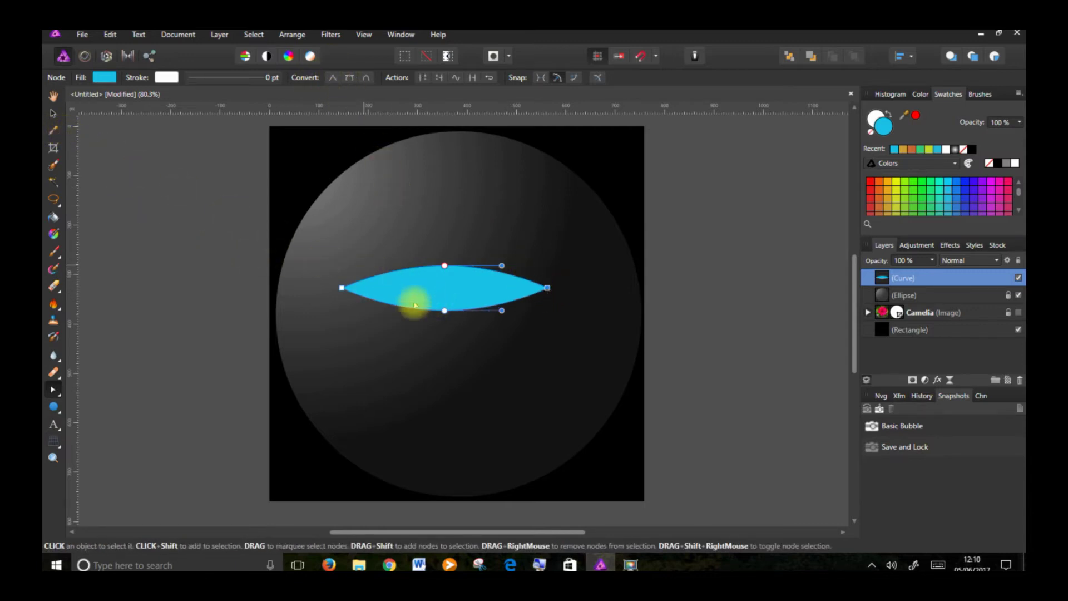
{"action": "left_click_drag", "start_coordinate": [445, 313], "coordinate": [444, 286]}
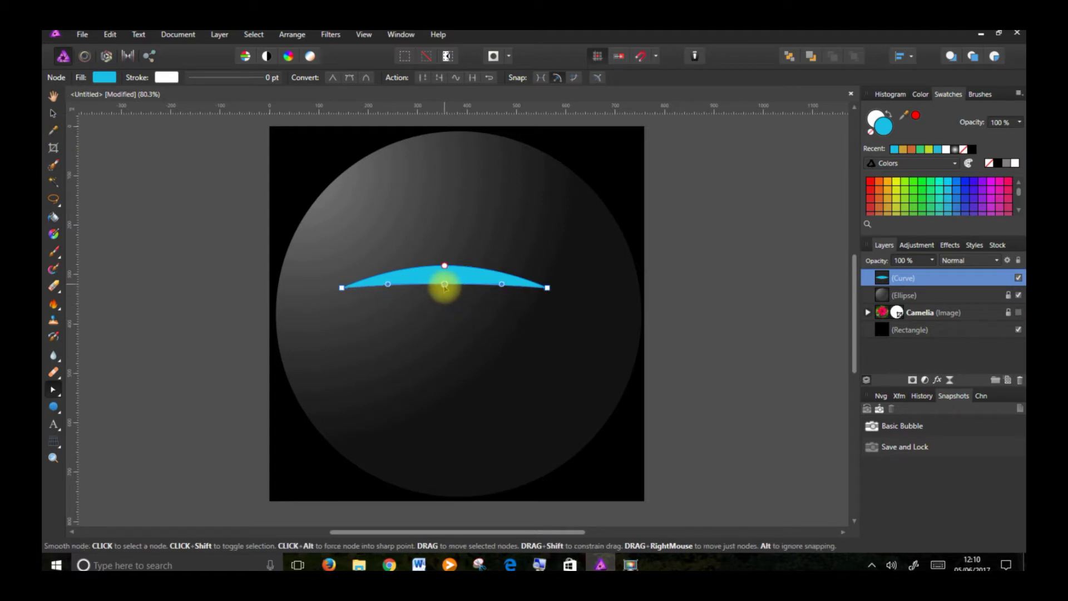
Step: Move and rotate the blue crescent to fit just inside the upper-left edge of the gradient circle
{"action": "left_click", "coordinate": [53, 114]}
{"action": "left_click", "coordinate": [449, 281]}
{"action": "left_click_drag", "start_coordinate": [445, 273], "coordinate": [435, 250]}
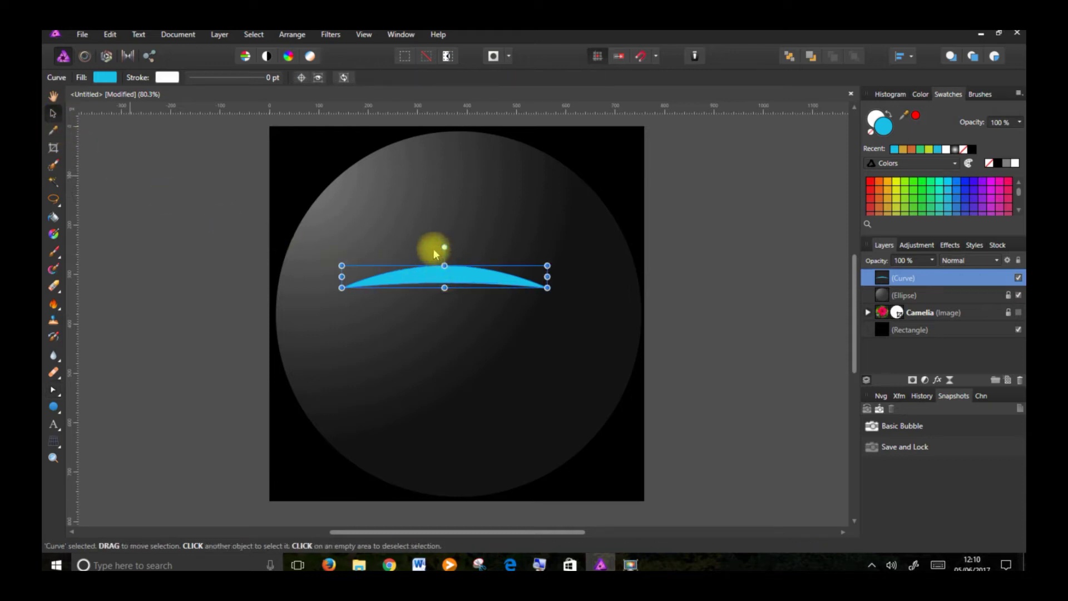
{"action": "left_click", "coordinate": [433, 276]}
{"action": "left_click", "coordinate": [425, 256]}
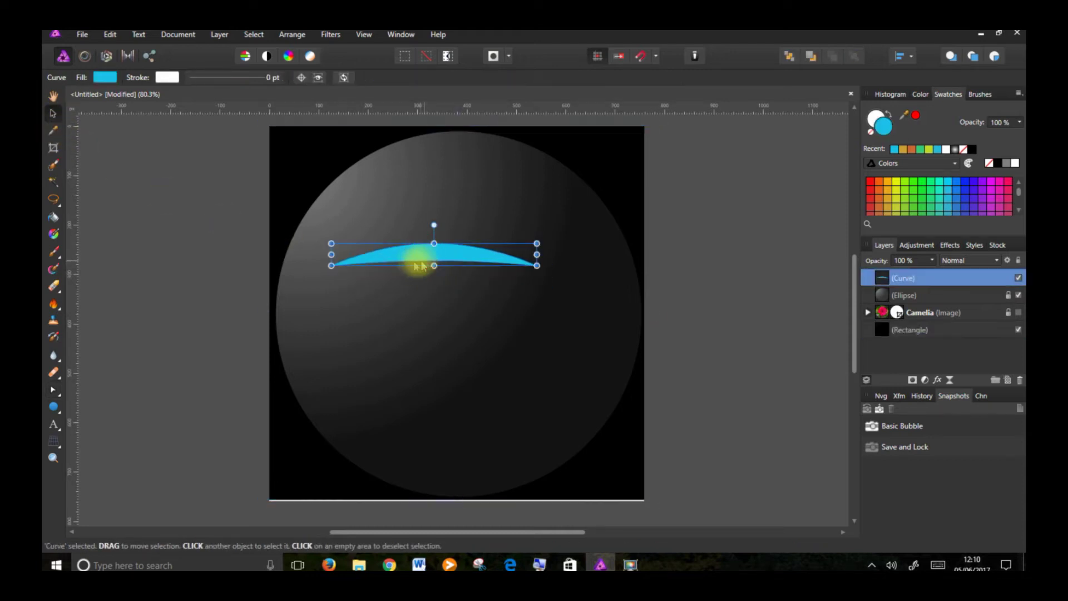
{"action": "left_click_drag", "start_coordinate": [408, 257], "coordinate": [329, 210]}
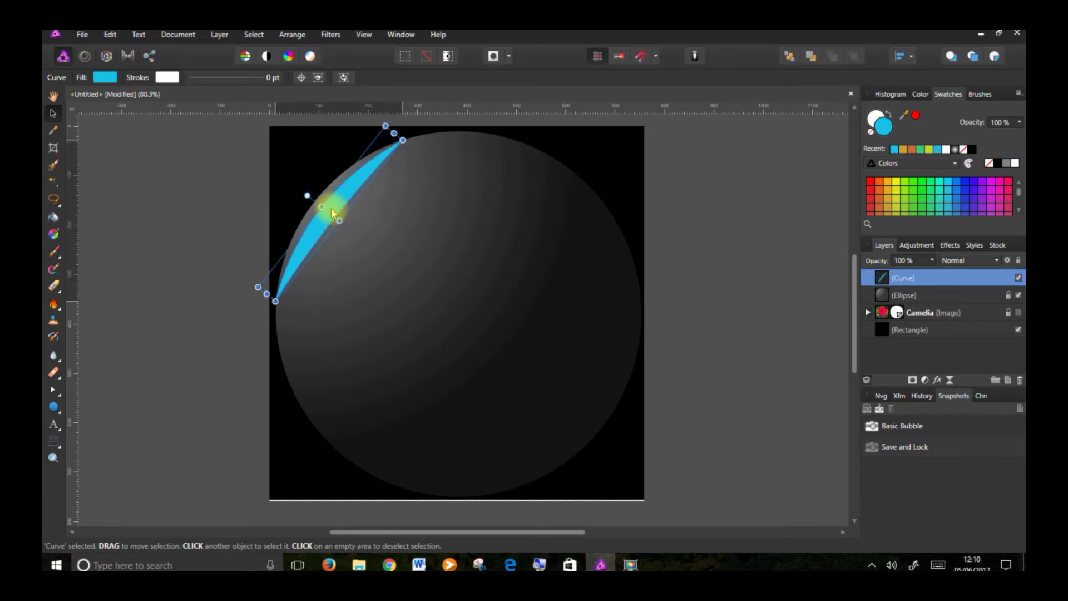
{"action": "left_click_drag", "start_coordinate": [275, 301], "coordinate": [280, 301]}
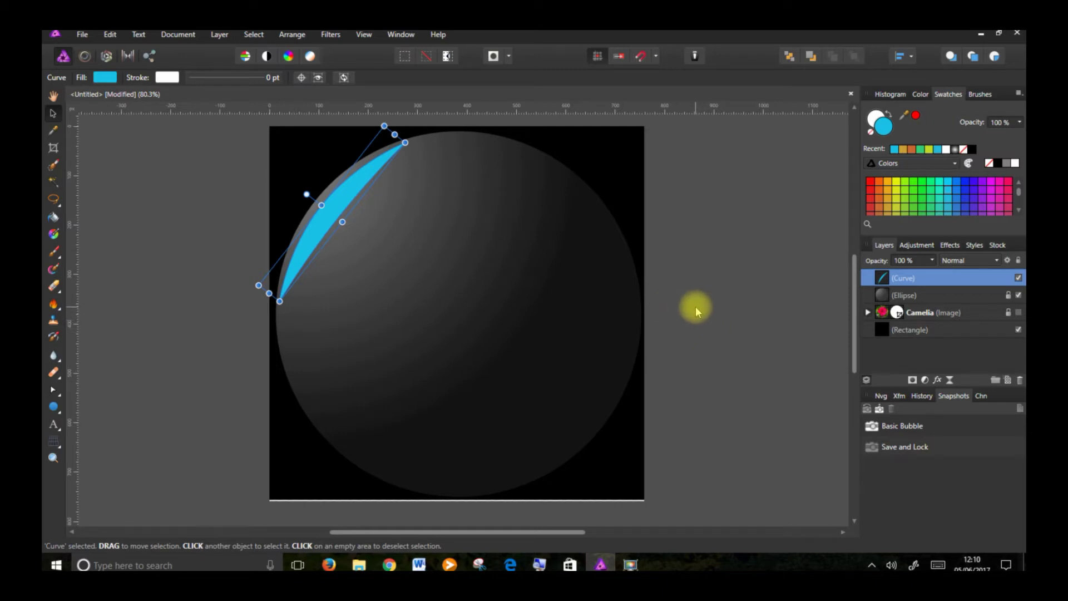
Step: Rename the crescent's curve layer as "Blue crescent"
{"action": "double_click", "coordinate": [898, 279]}
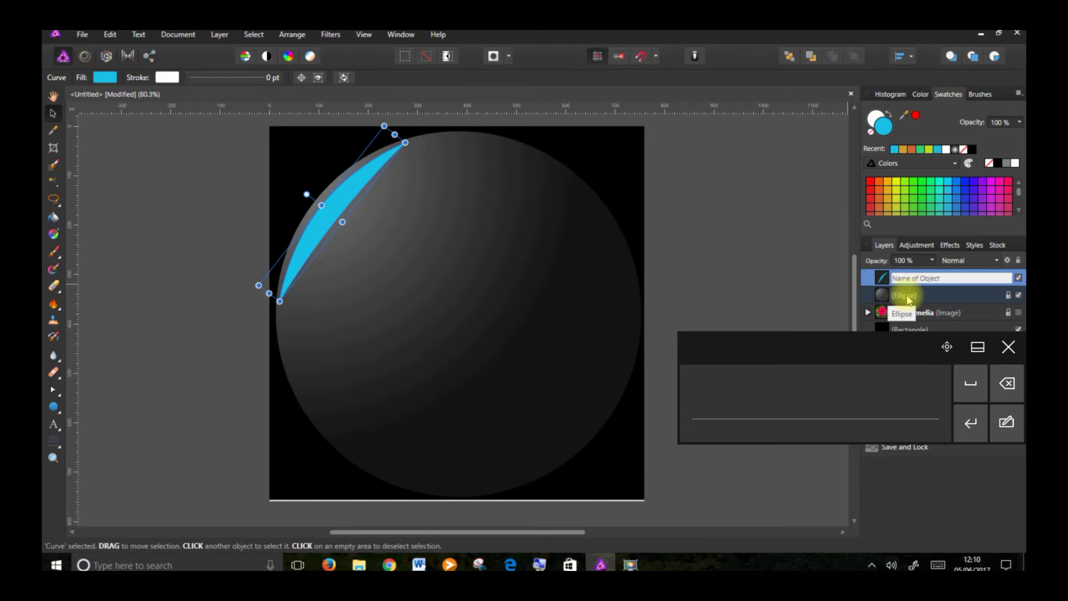
{"action": "type", "text": "Blue crescent"}
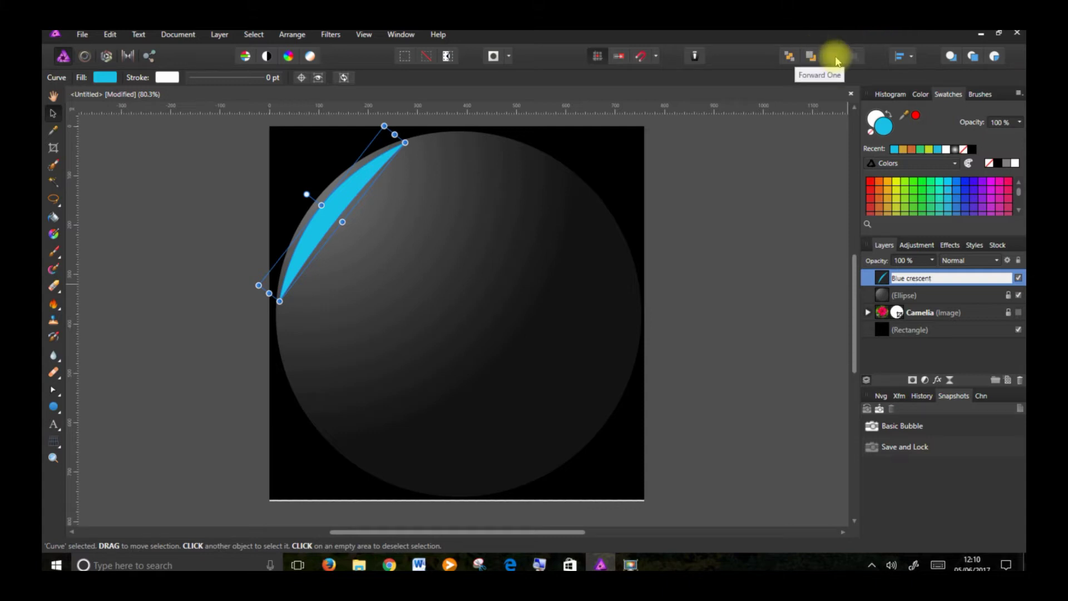
{"action": "key", "text": "Return"}
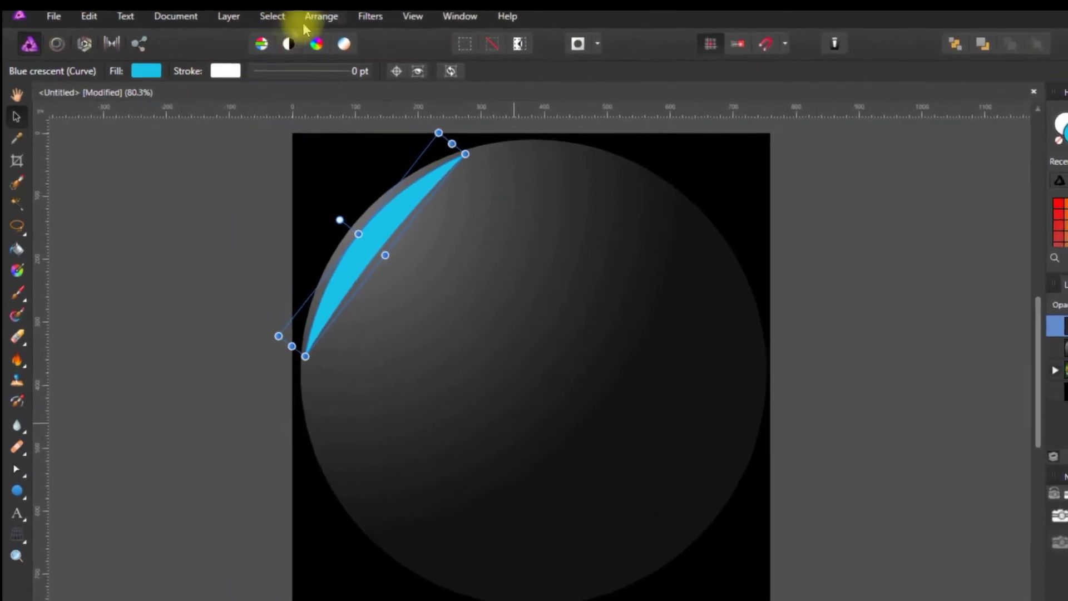
Step: Add a live Gaussian Blur filter to the Blue crescent layer with a radius of about 7.3 px
{"action": "left_click", "coordinate": [222, 29]}
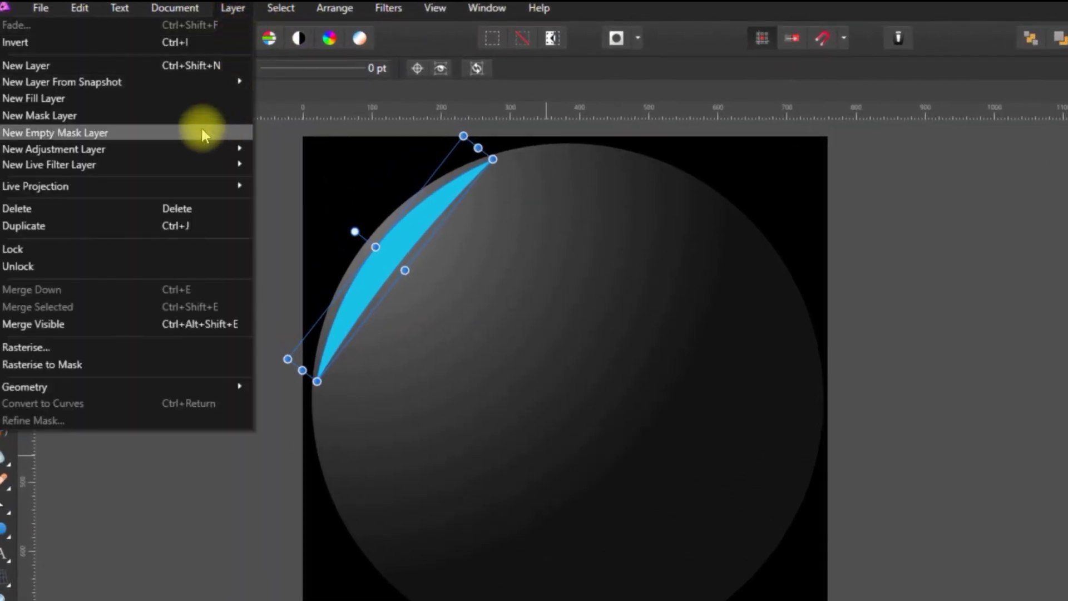
{"action": "mouse_move", "coordinate": [228, 164]}
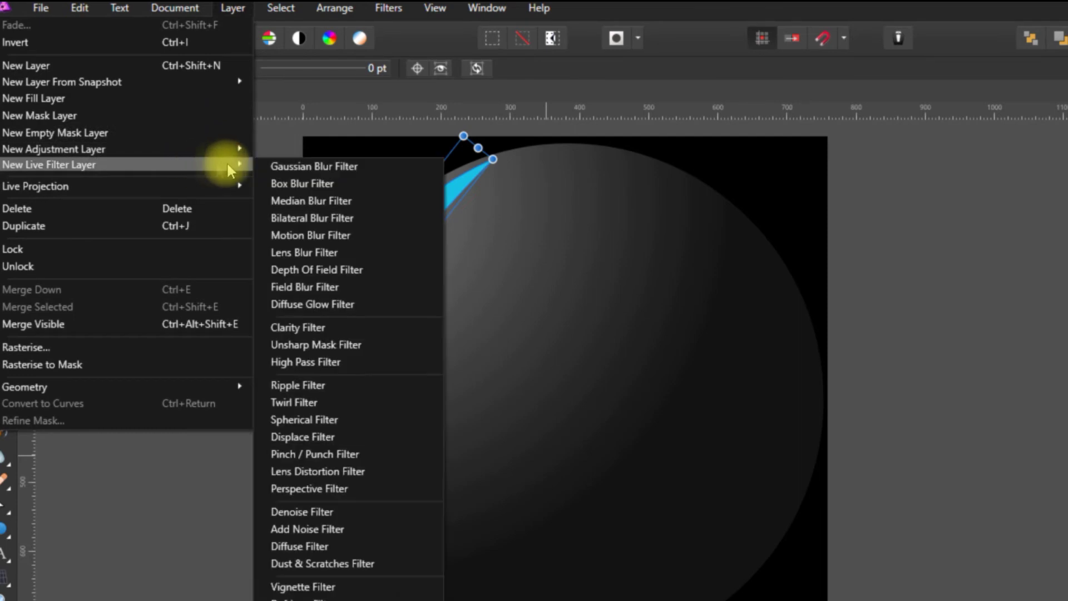
{"action": "left_click", "coordinate": [282, 166]}
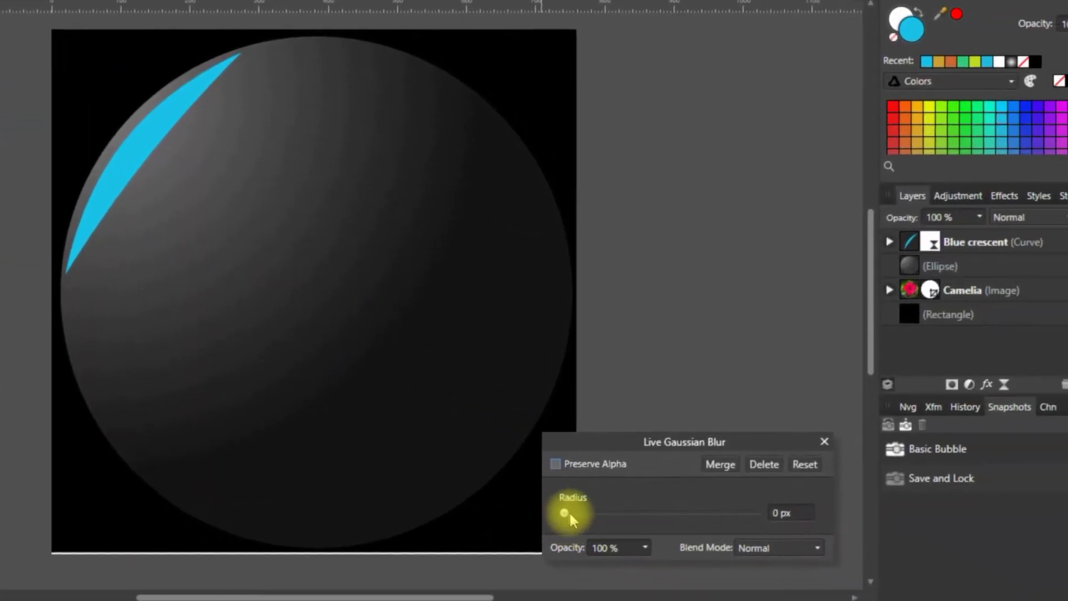
{"action": "left_click_drag", "start_coordinate": [671, 555], "coordinate": [747, 556]}
{"action": "left_click_drag", "start_coordinate": [646, 527], "coordinate": [638, 522]}
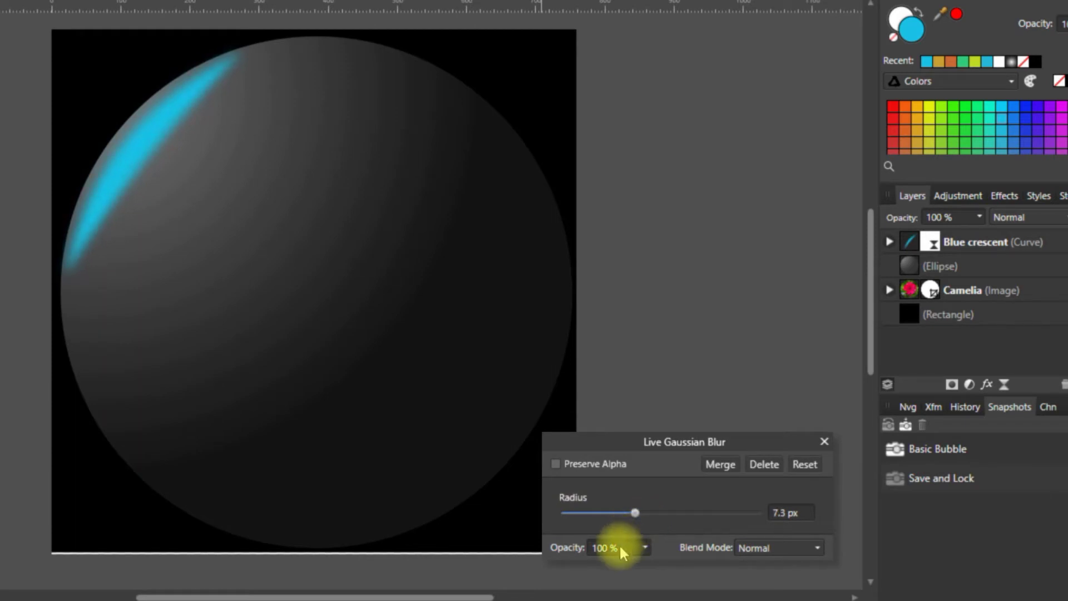
{"action": "left_click", "coordinate": [754, 367]}
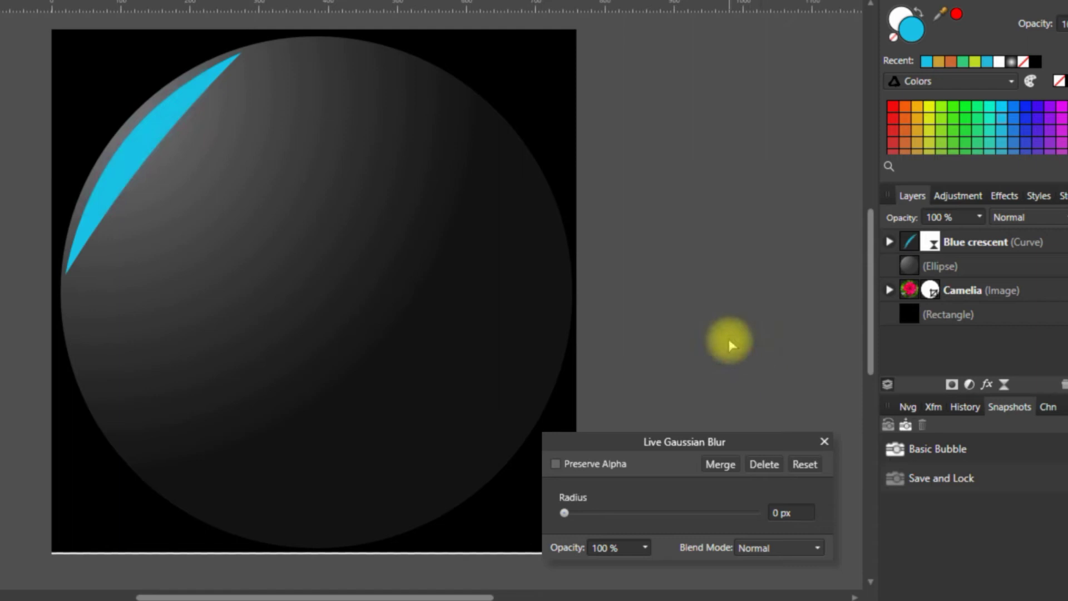
{"action": "left_click_drag", "start_coordinate": [572, 521], "coordinate": [637, 516]}
{"action": "left_click", "coordinate": [825, 443]}
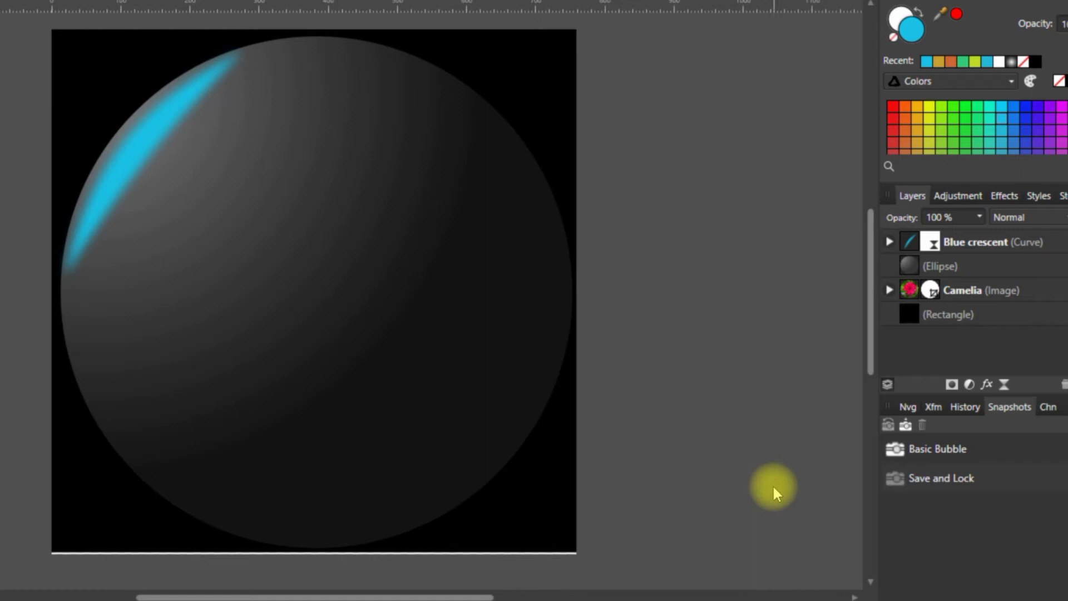
Step: Duplicate the Blue crescent layer and move the copy down and inward from the original
{"action": "left_click", "coordinate": [982, 313]}
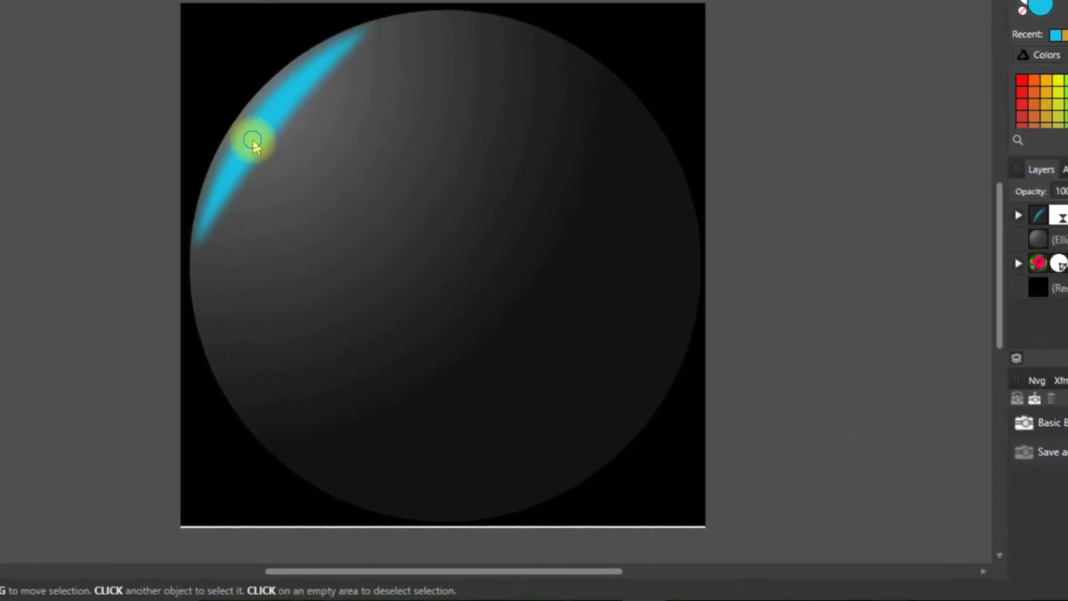
{"action": "right_click", "coordinate": [125, 166]}
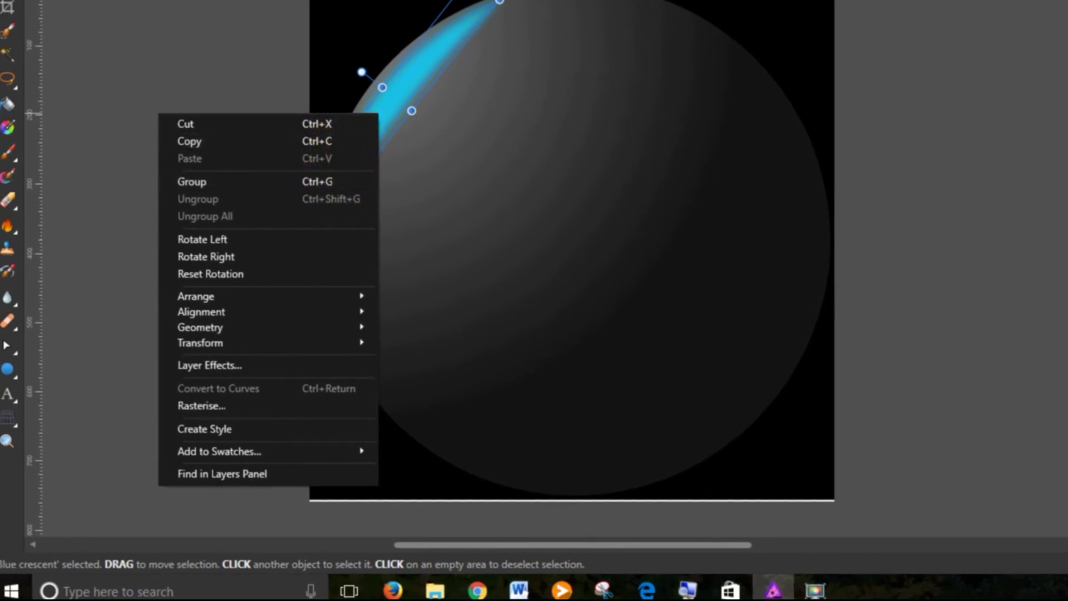
{"action": "key", "text": "Escape"}
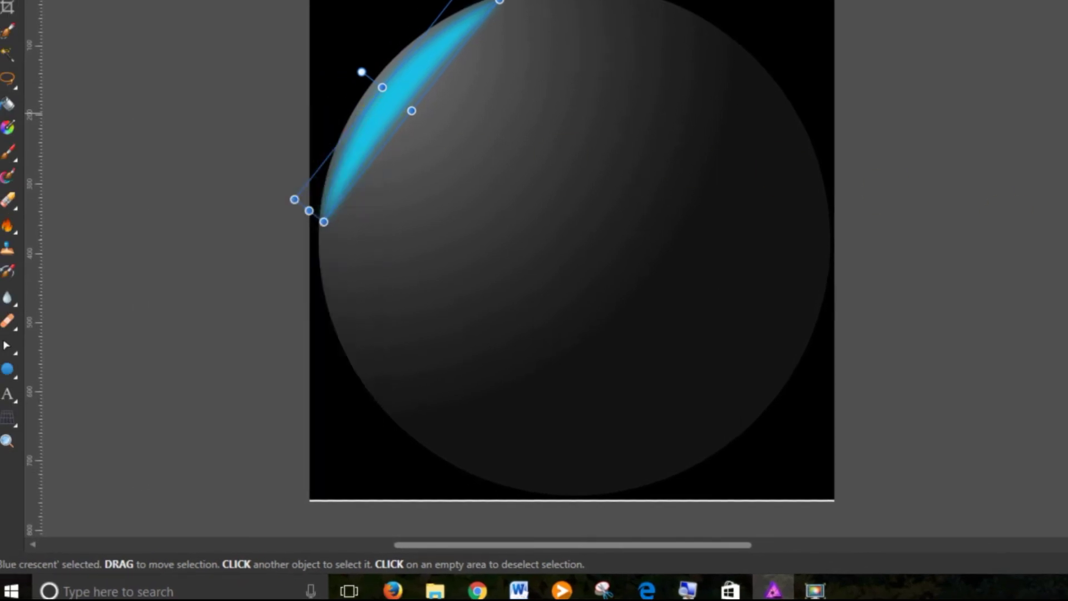
{"action": "right_click", "coordinate": [963, 201]}
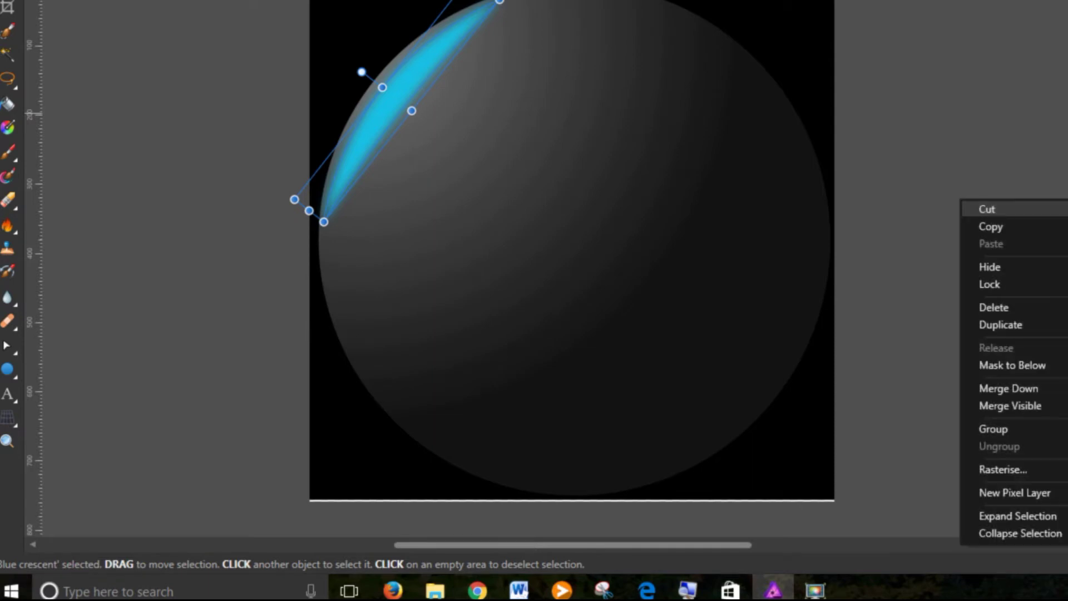
{"action": "left_click", "coordinate": [1058, 325]}
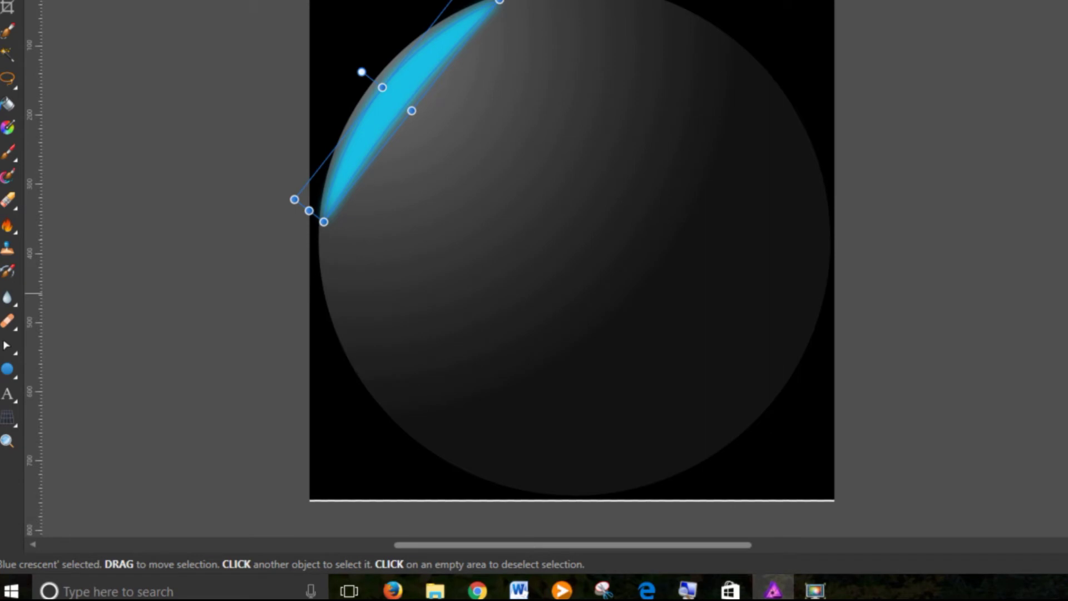
{"action": "left_click_drag", "start_coordinate": [397, 103], "coordinate": [457, 183]}
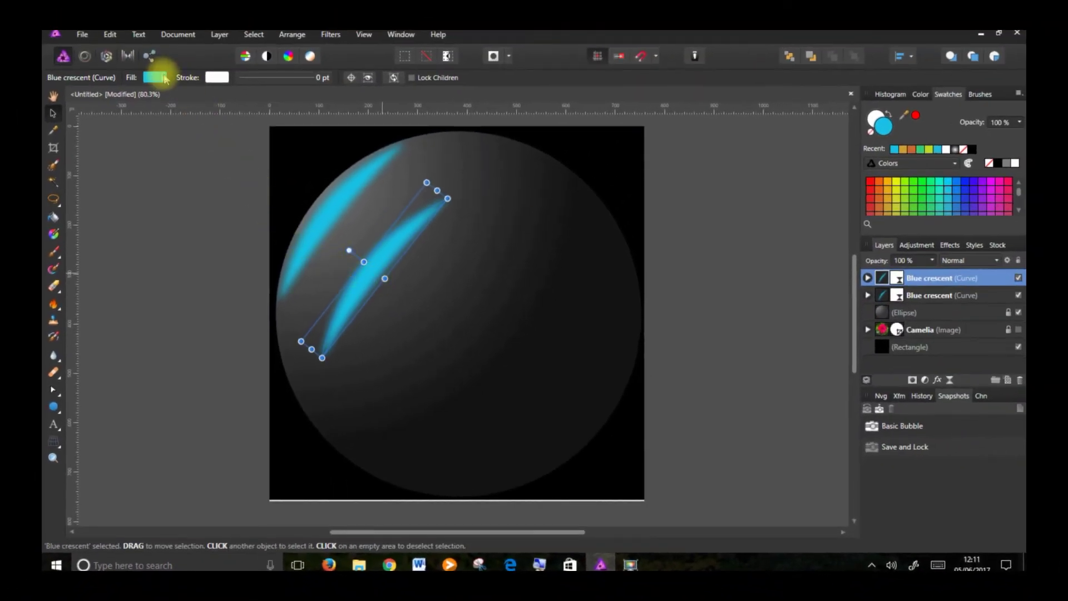
Step: Fill the duplicate crescent with yellow-green (H 89, S 80, L 50) and rename its layer "yellow crescent"
{"action": "left_click", "coordinate": [158, 82]}
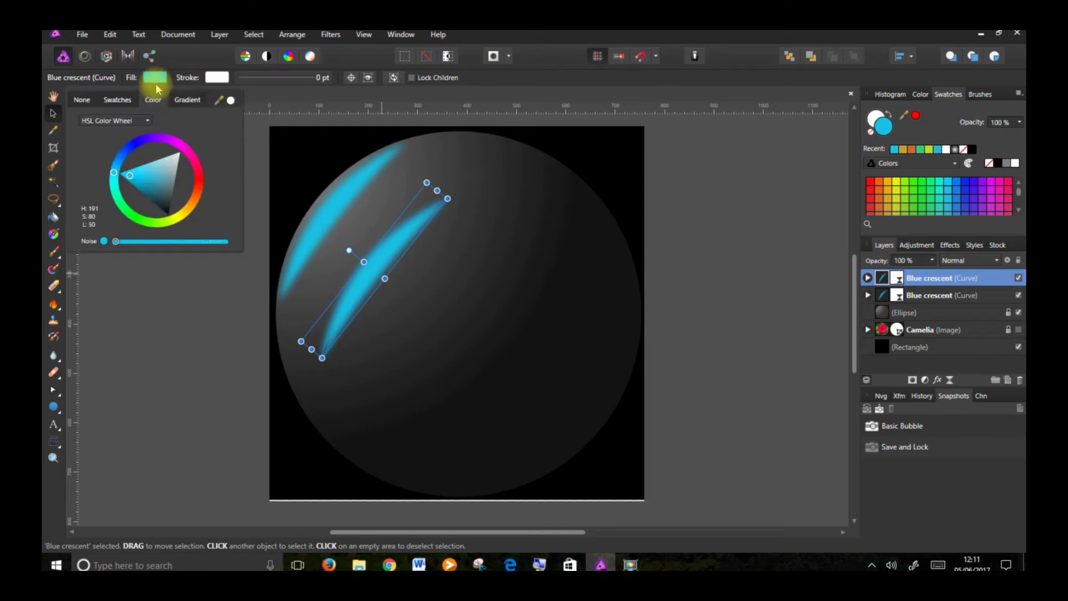
{"action": "left_click", "coordinate": [157, 226]}
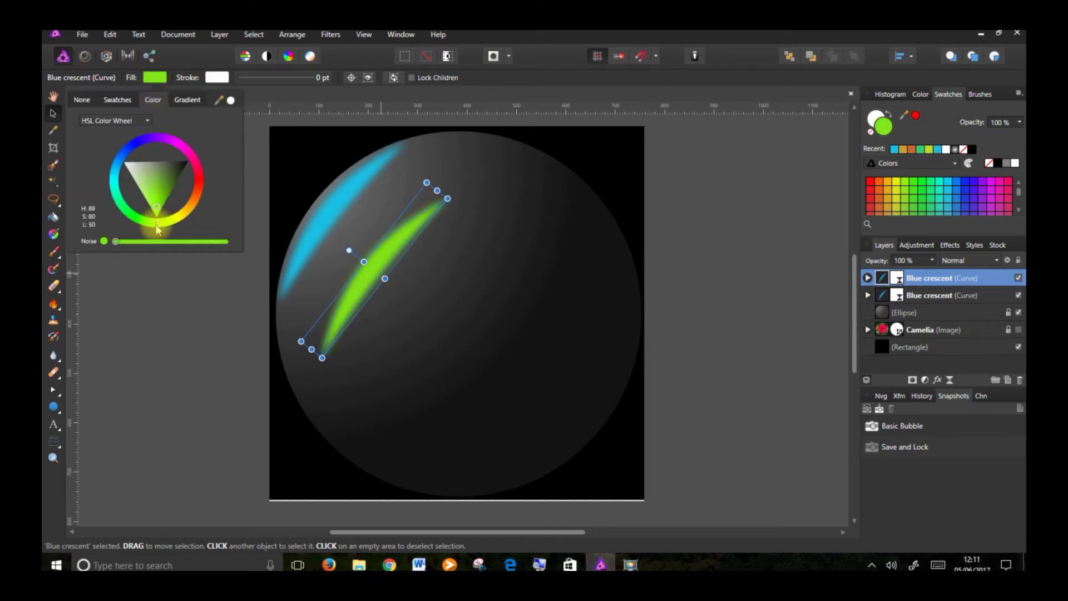
{"action": "double_click", "coordinate": [922, 278]}
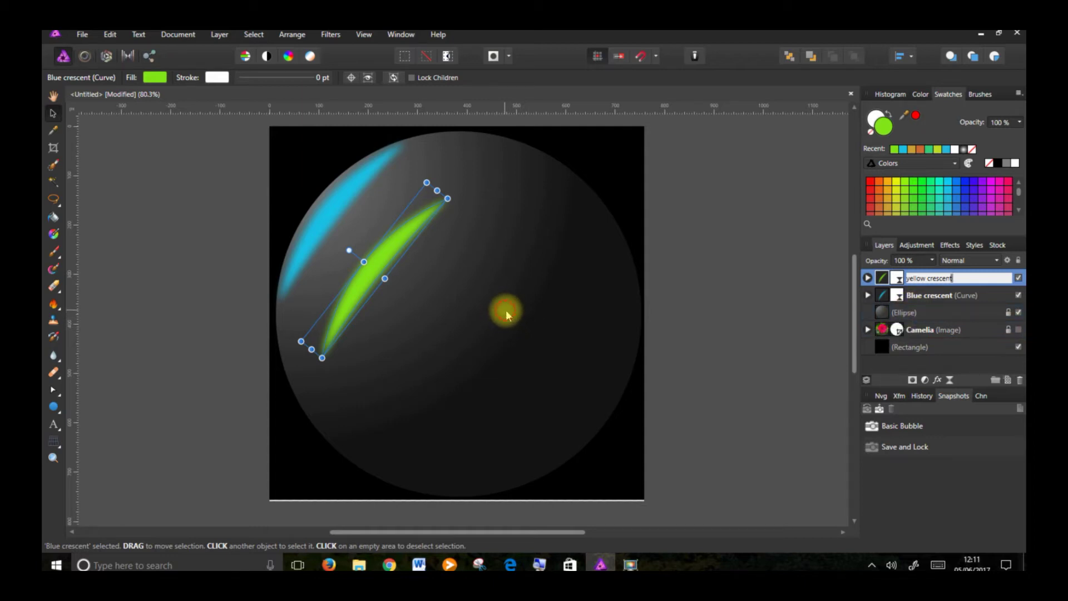
{"action": "left_click", "coordinate": [385, 305]}
Step: Move the yellow crescent down into the bubble's lower-left area and rotate it counterclockwise to follow that part of the rim
{"action": "left_click", "coordinate": [349, 251]}
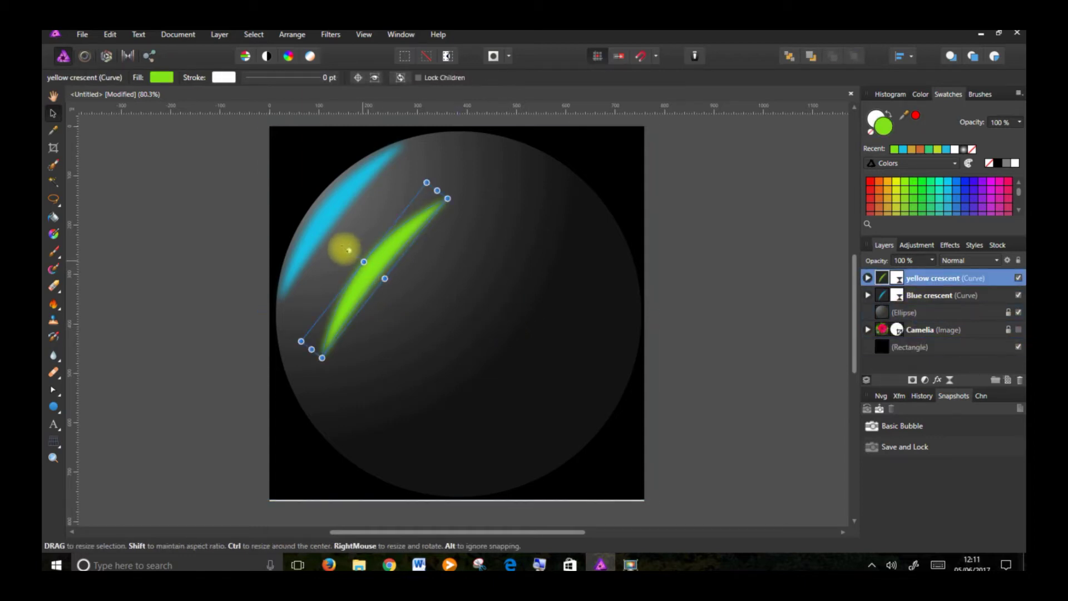
{"action": "left_click", "coordinate": [346, 251]}
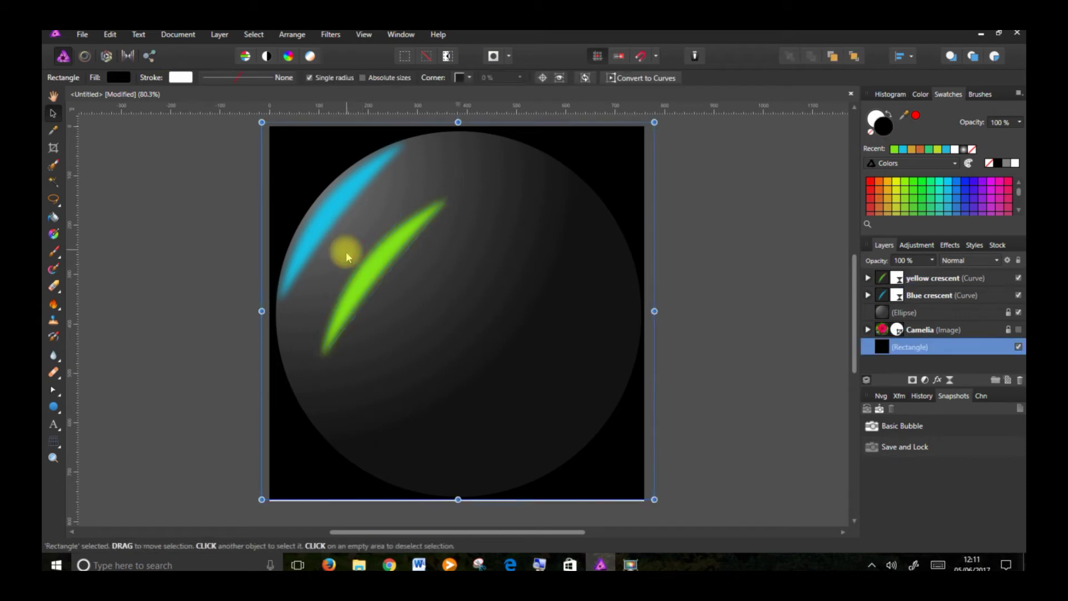
{"action": "left_click_drag", "start_coordinate": [345, 255], "coordinate": [348, 247]}
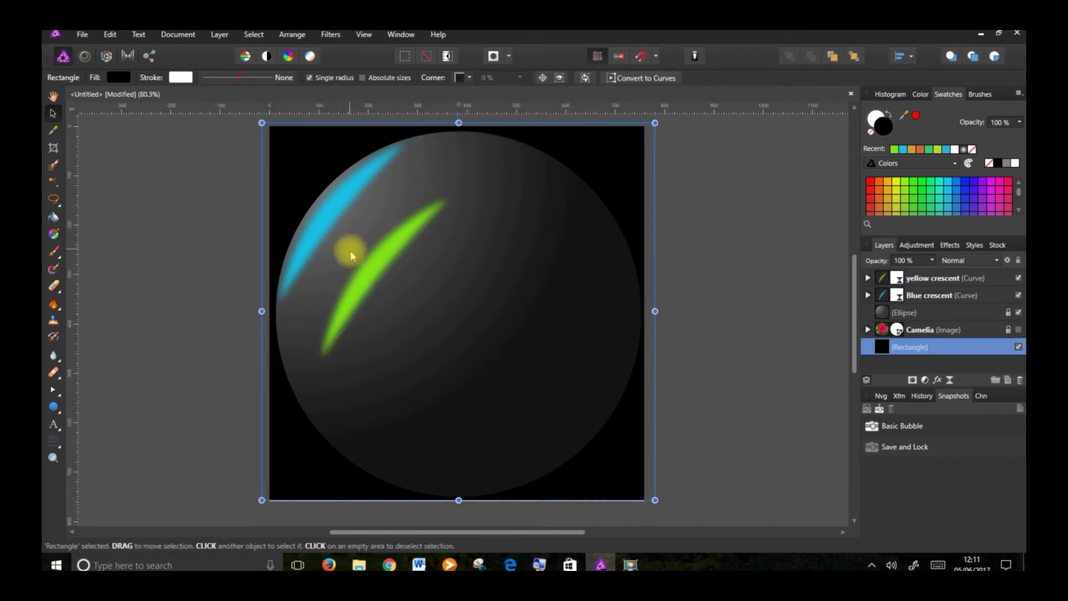
{"action": "left_click", "coordinate": [366, 273]}
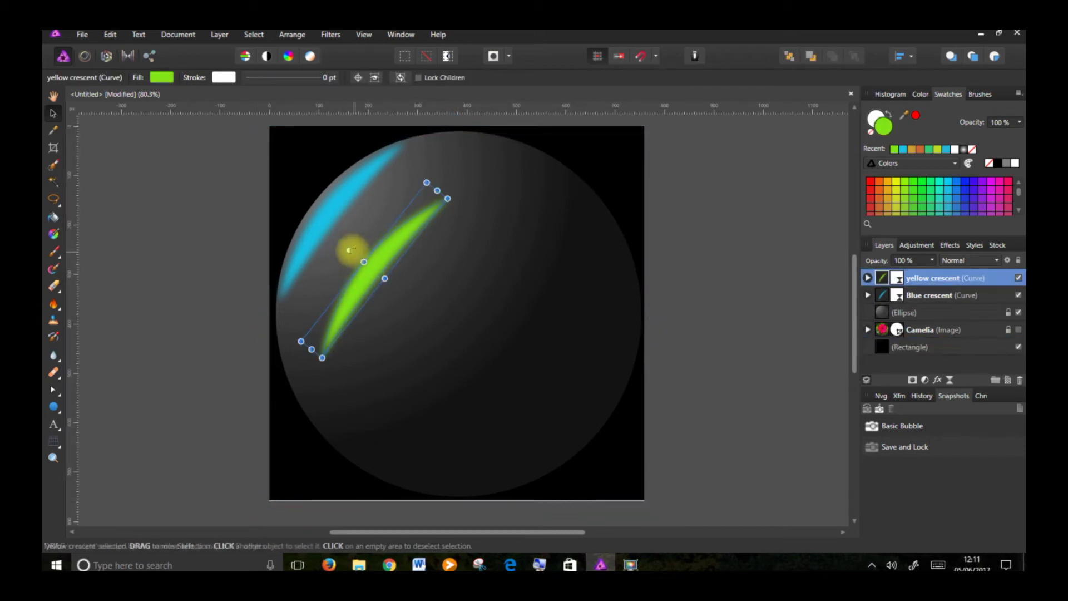
{"action": "left_click_drag", "start_coordinate": [349, 250], "coordinate": [394, 399]}
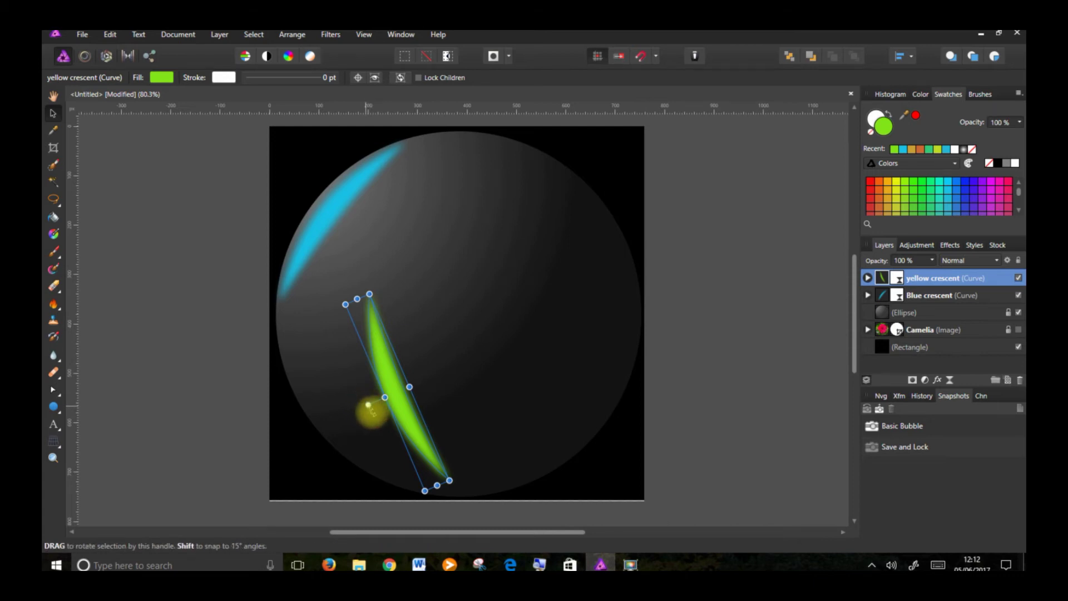
{"action": "left_click_drag", "start_coordinate": [367, 405], "coordinate": [373, 413]}
{"action": "left_click", "coordinate": [373, 413]}
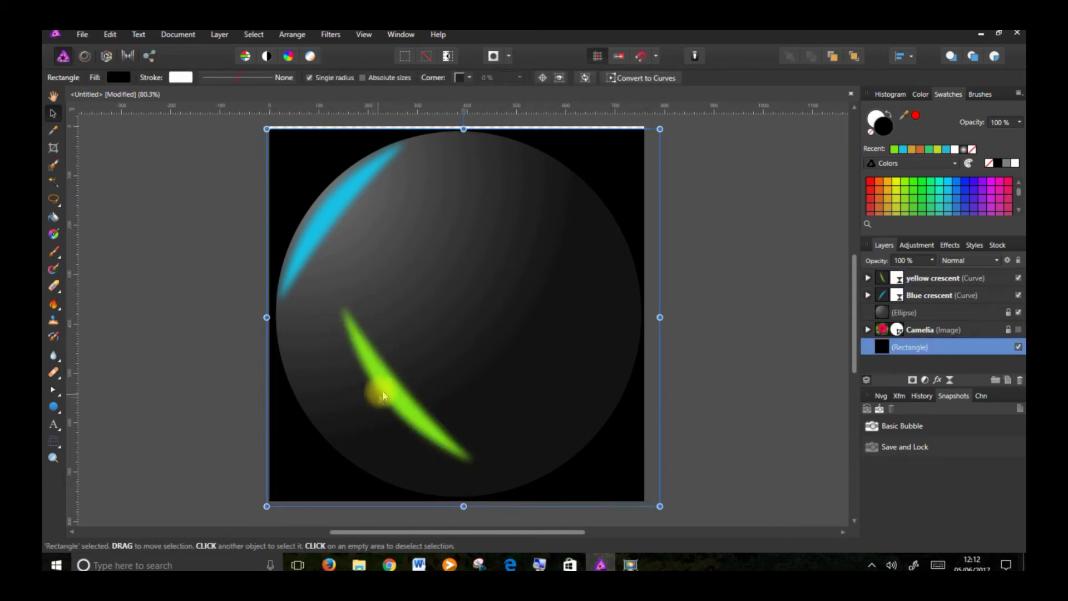
{"action": "left_click_drag", "start_coordinate": [400, 376], "coordinate": [404, 381]}
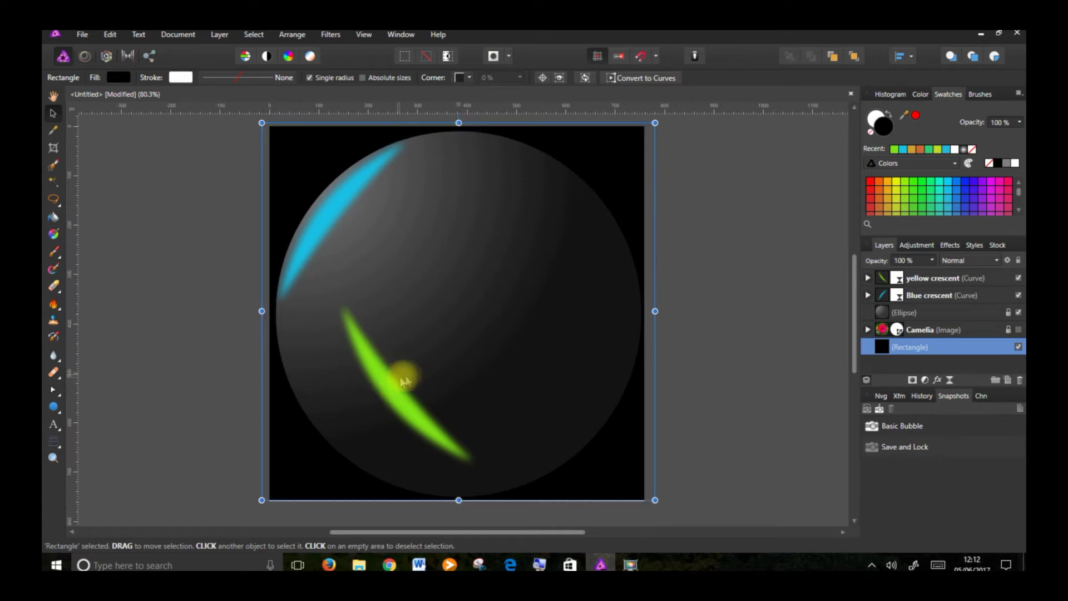
{"action": "left_click", "coordinate": [390, 396]}
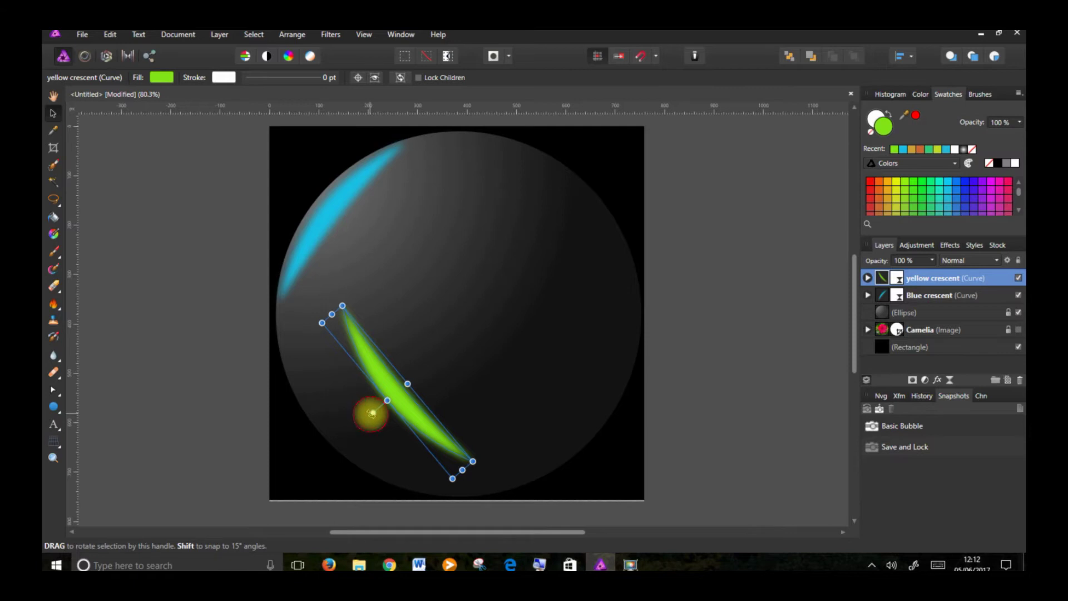
Step: Fine-tune the yellow crescent's rotation so that it runs parallel to the bubble's lower-left edge
{"action": "key", "text": "z"}
{"action": "left_click", "coordinate": [370, 412]}
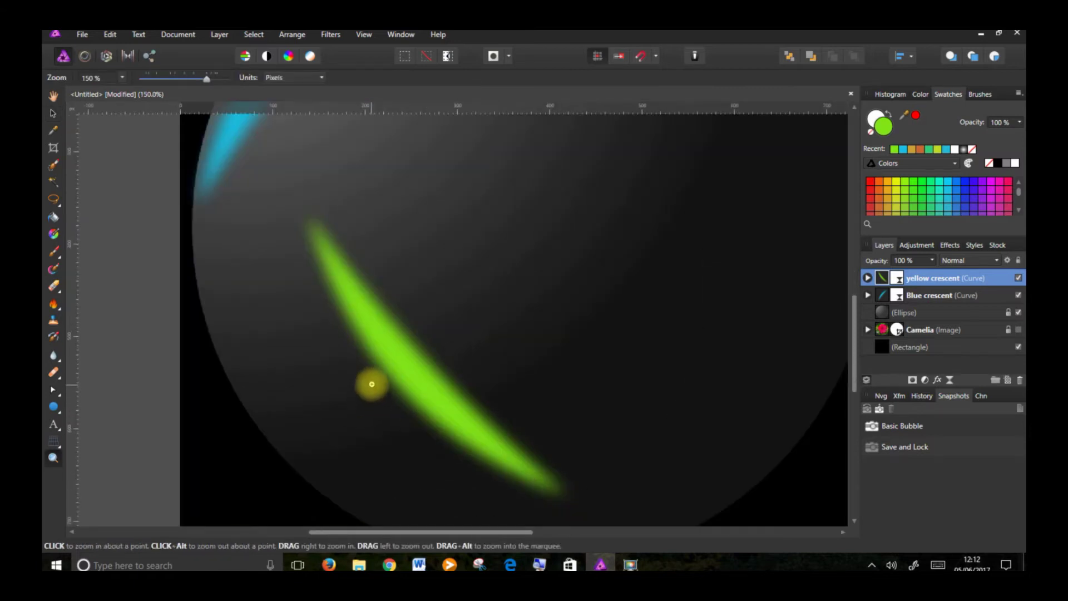
{"action": "left_click", "coordinate": [396, 376]}
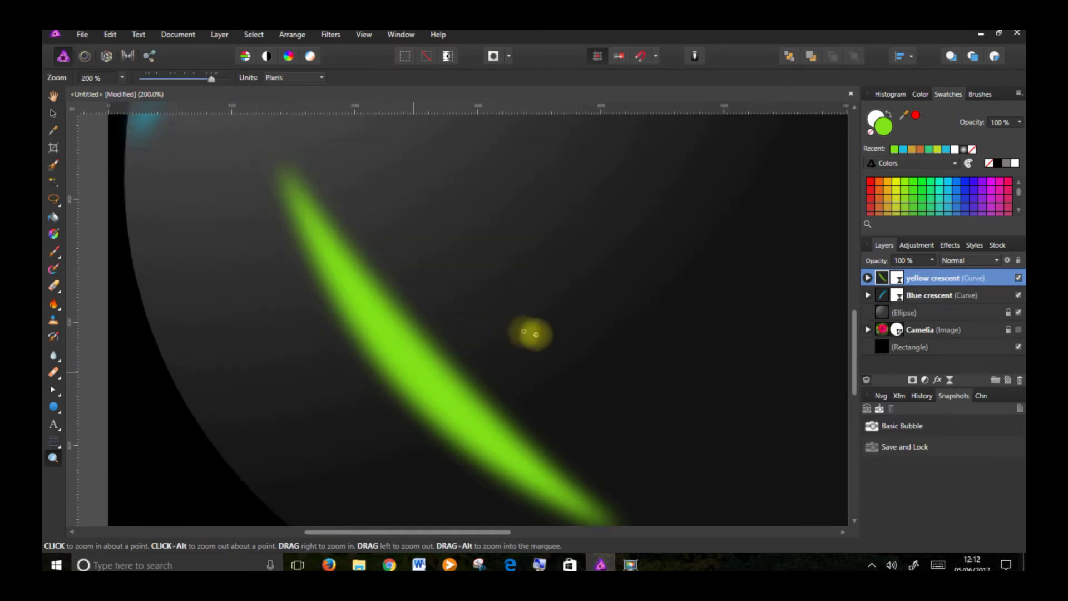
{"action": "left_click", "coordinate": [534, 334], "text": "alt"}
{"action": "key", "text": "v"}
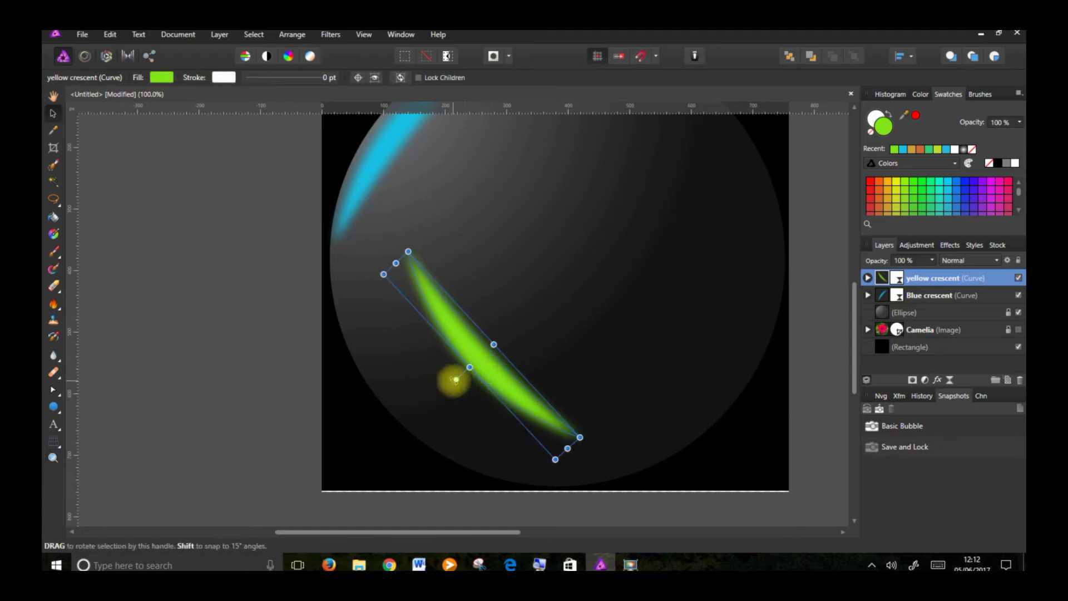
{"action": "left_click_drag", "start_coordinate": [457, 381], "coordinate": [458, 382]}
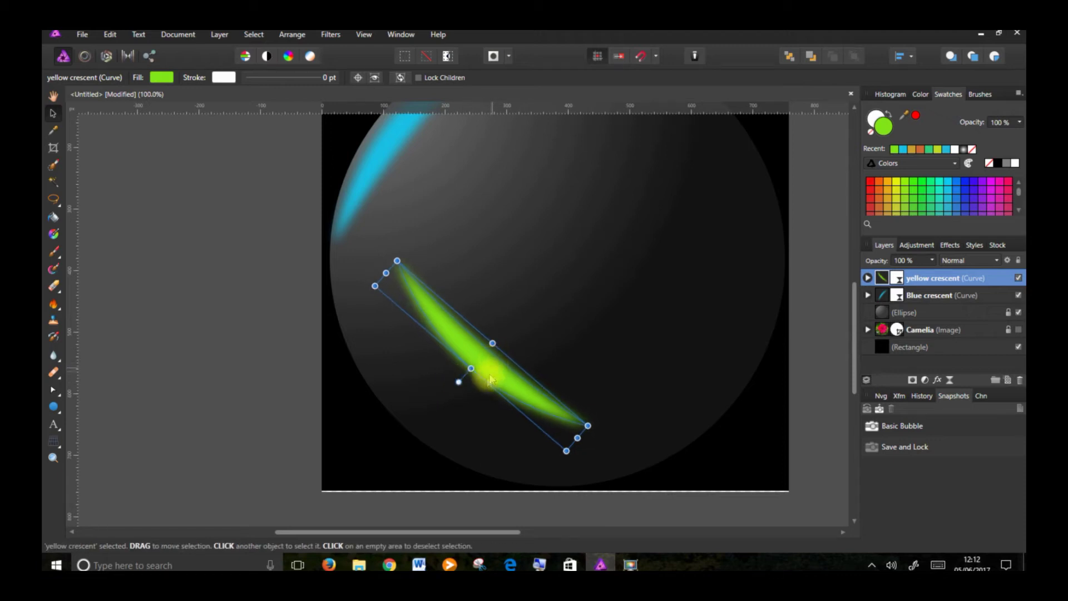
Step: Slim the yellow crescent by moving its inner middle node outward, and place the shape against the bubble's lower-left edge
{"action": "left_click", "coordinate": [54, 391]}
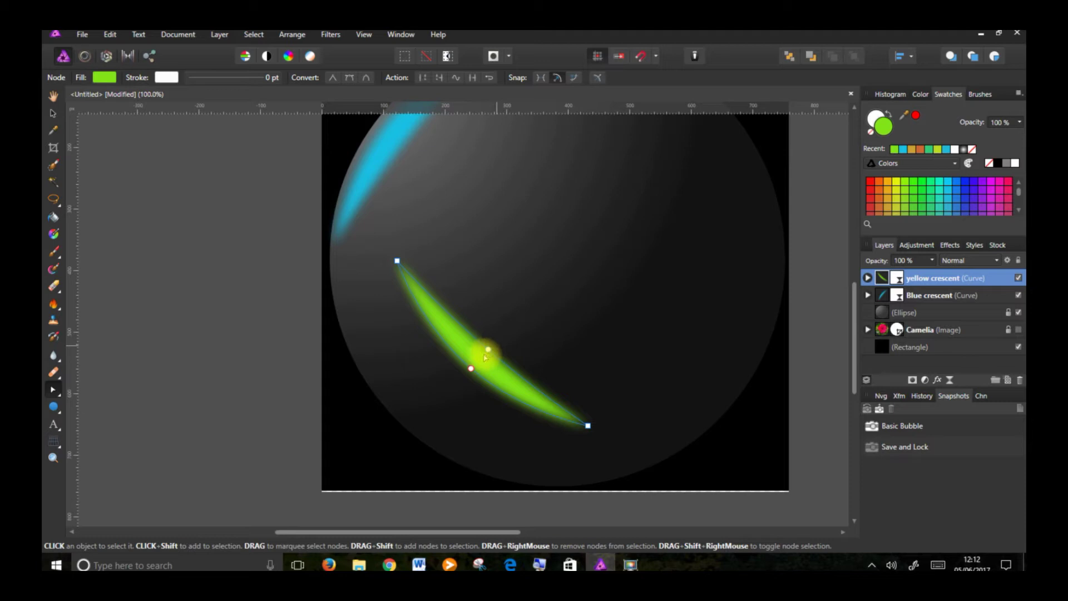
{"action": "left_click_drag", "start_coordinate": [485, 357], "coordinate": [486, 355]}
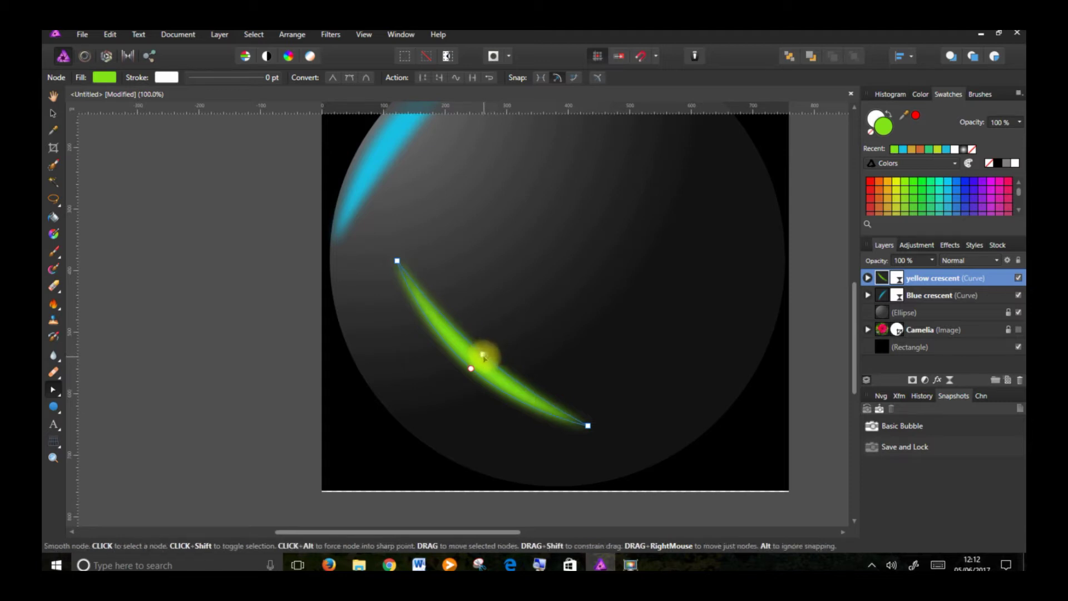
{"action": "left_click", "coordinate": [53, 116]}
{"action": "left_click_drag", "start_coordinate": [480, 385], "coordinate": [480, 374]}
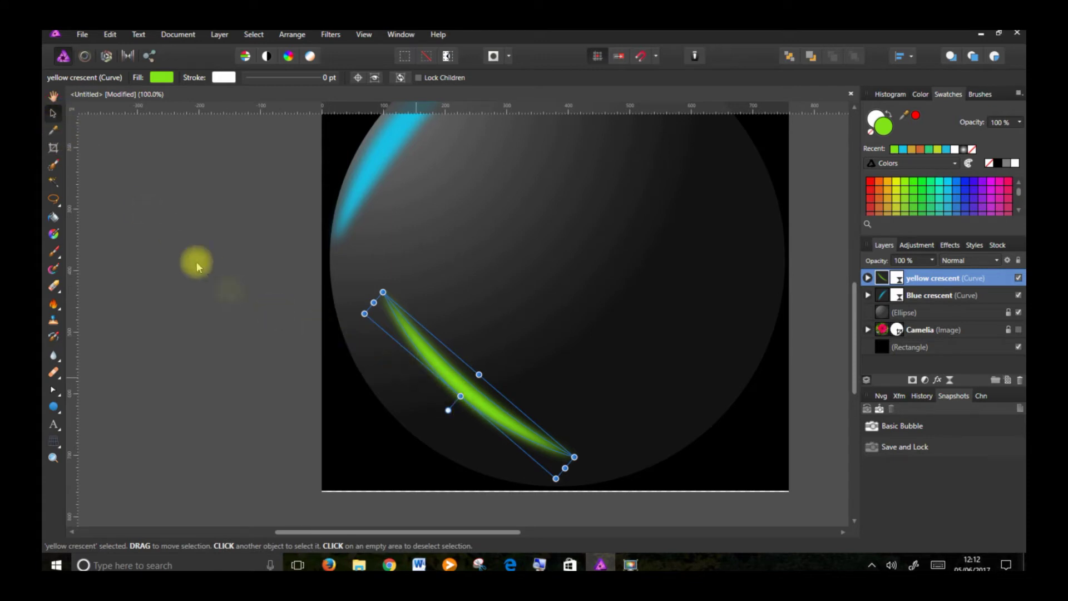
{"action": "left_click_drag", "start_coordinate": [477, 401], "coordinate": [444, 427]}
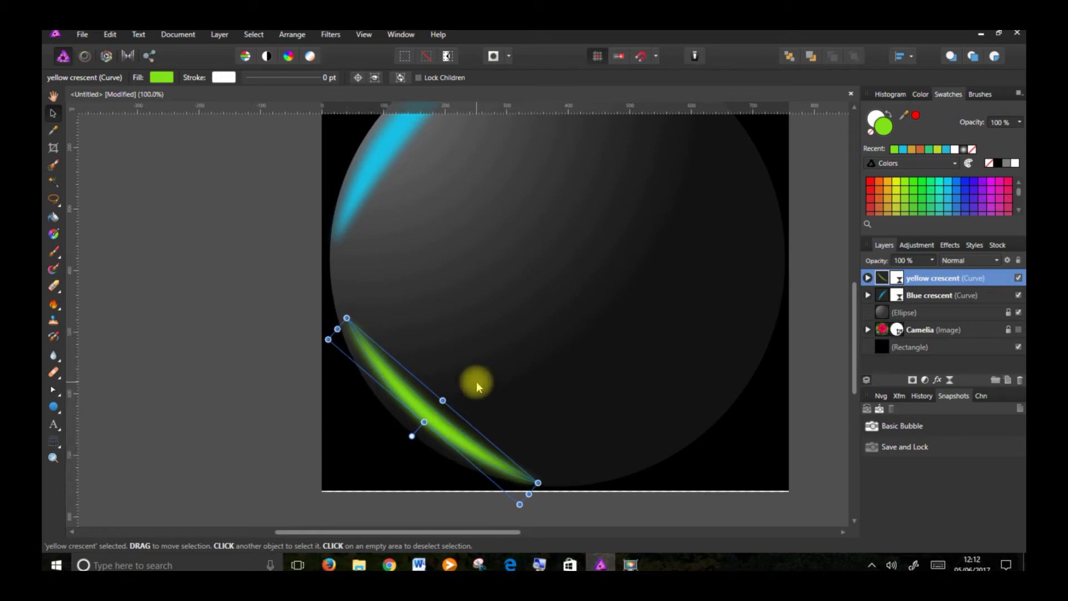
Step: Extend the black background rectangle slightly downward to cover the thin white strip along the canvas's lower edge
{"action": "left_click_drag", "start_coordinate": [858, 336], "coordinate": [857, 323]}
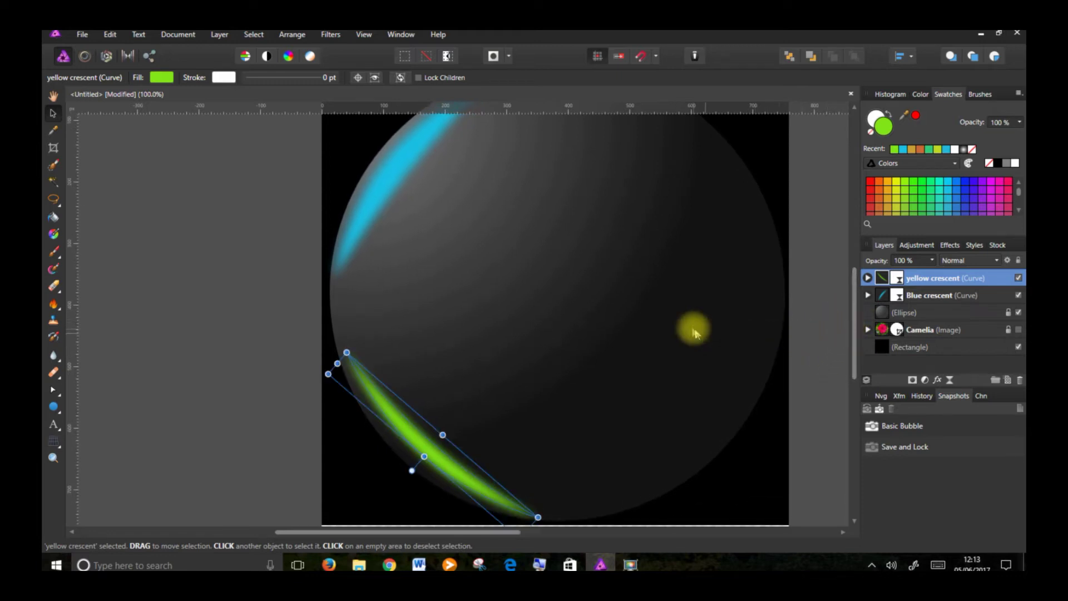
{"action": "key", "text": "z"}
{"action": "left_click_drag", "start_coordinate": [687, 324], "coordinate": [551, 335]}
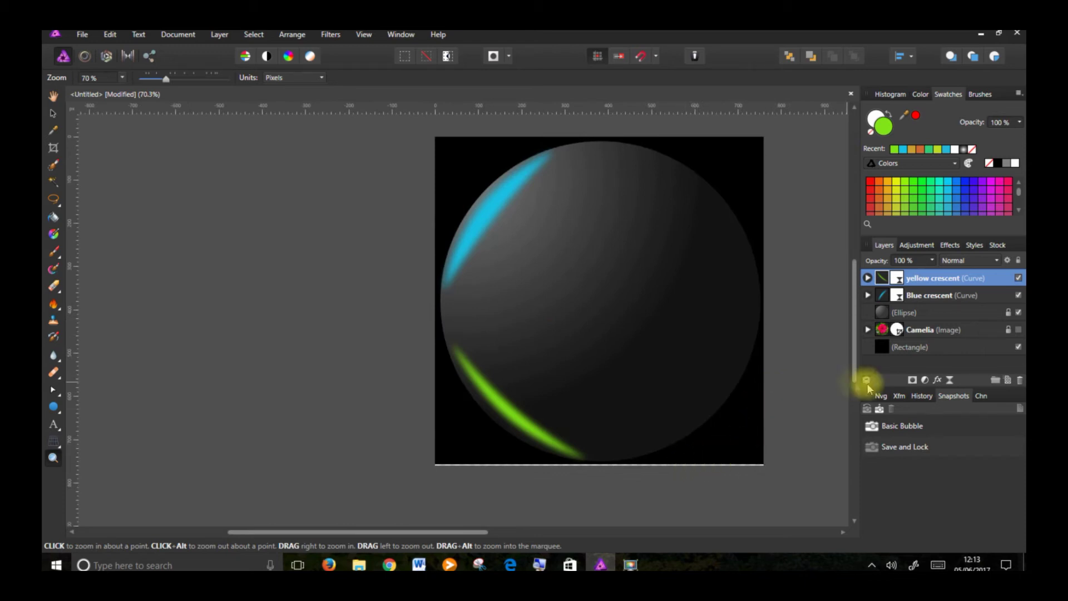
{"action": "left_click", "coordinate": [915, 348]}
{"action": "left_click", "coordinate": [53, 114]}
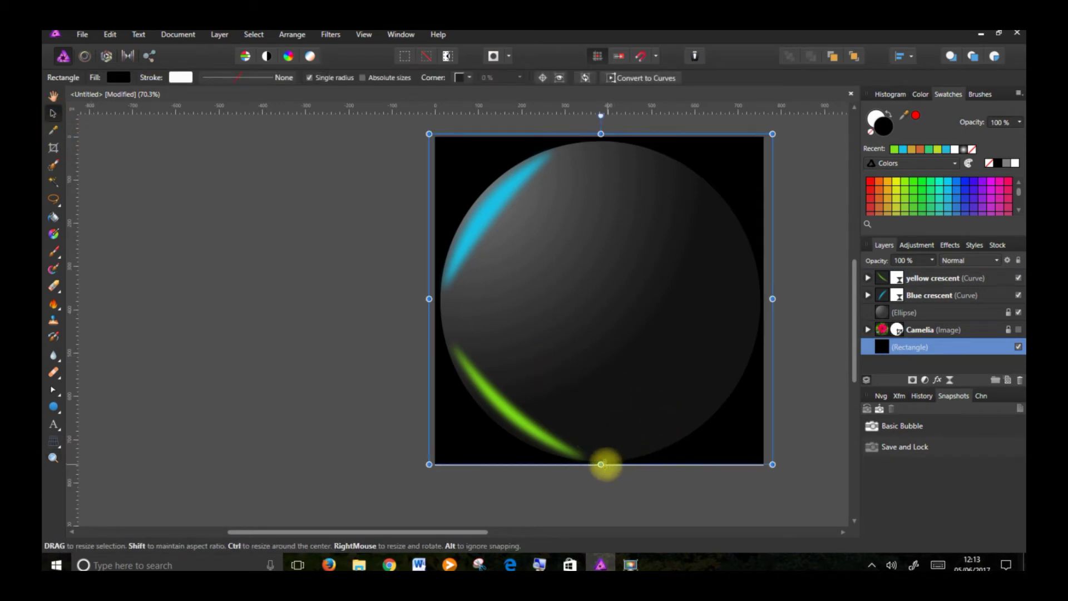
{"action": "left_click_drag", "start_coordinate": [601, 465], "coordinate": [601, 466]}
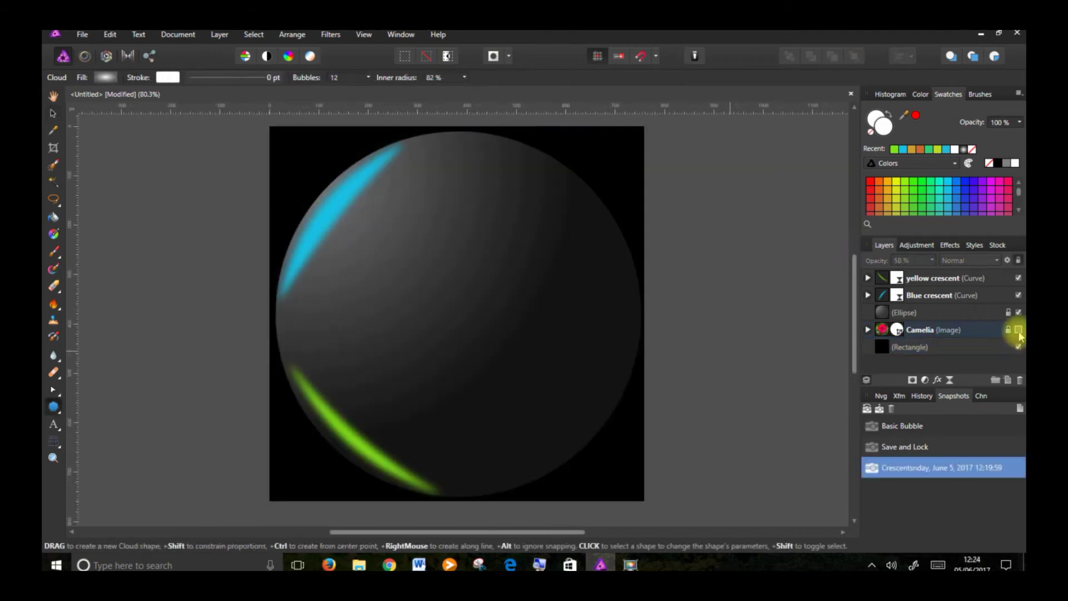
Step: Show the Camelia layer, set the gradient ellipse's opacity to 61%, and hide the Camelia layer again
{"action": "left_click", "coordinate": [1018, 330]}
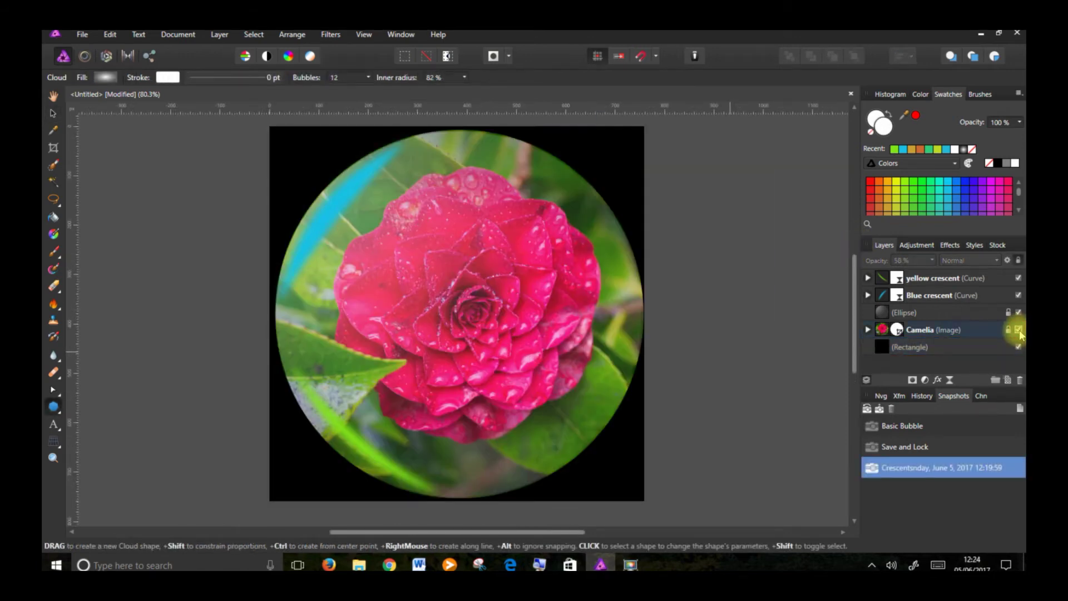
{"action": "left_click", "coordinate": [918, 313]}
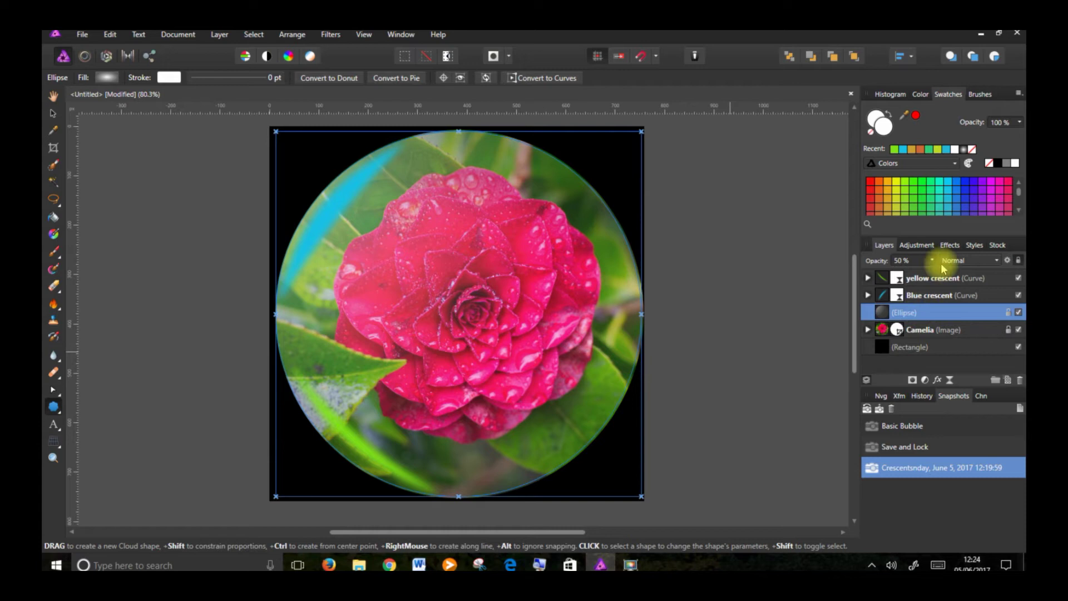
{"action": "mouse_move", "coordinate": [936, 273]}
{"action": "left_mouse_down"}
{"action": "mouse_move", "coordinate": [893, 273]}
{"action": "mouse_move", "coordinate": [972, 284]}
{"action": "mouse_move", "coordinate": [930, 282]}
{"action": "mouse_move", "coordinate": [946, 285]}
{"action": "left_mouse_up"}
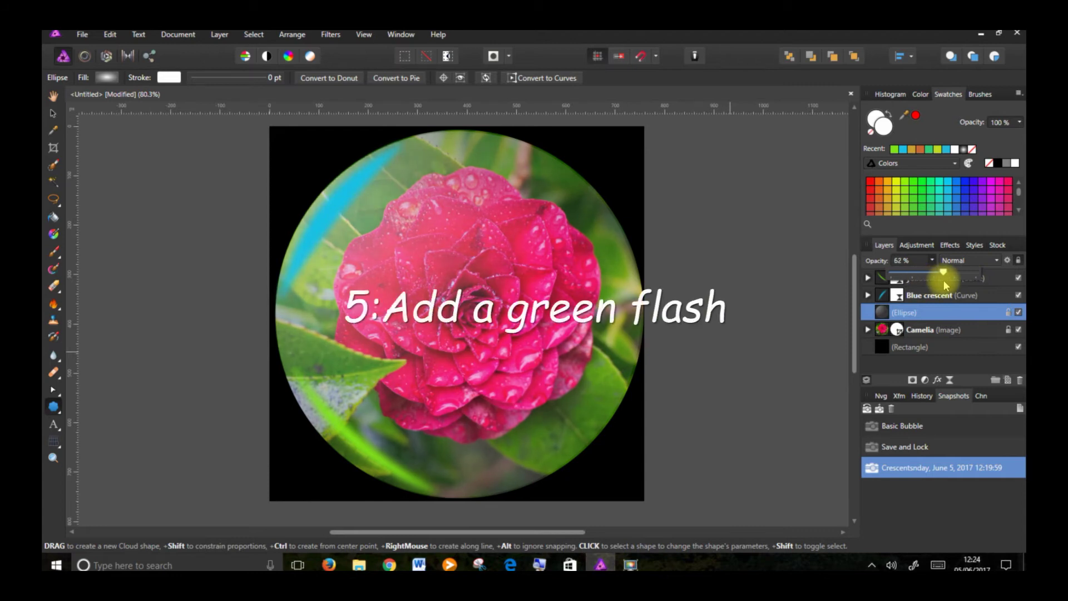
{"action": "left_click", "coordinate": [1019, 330]}
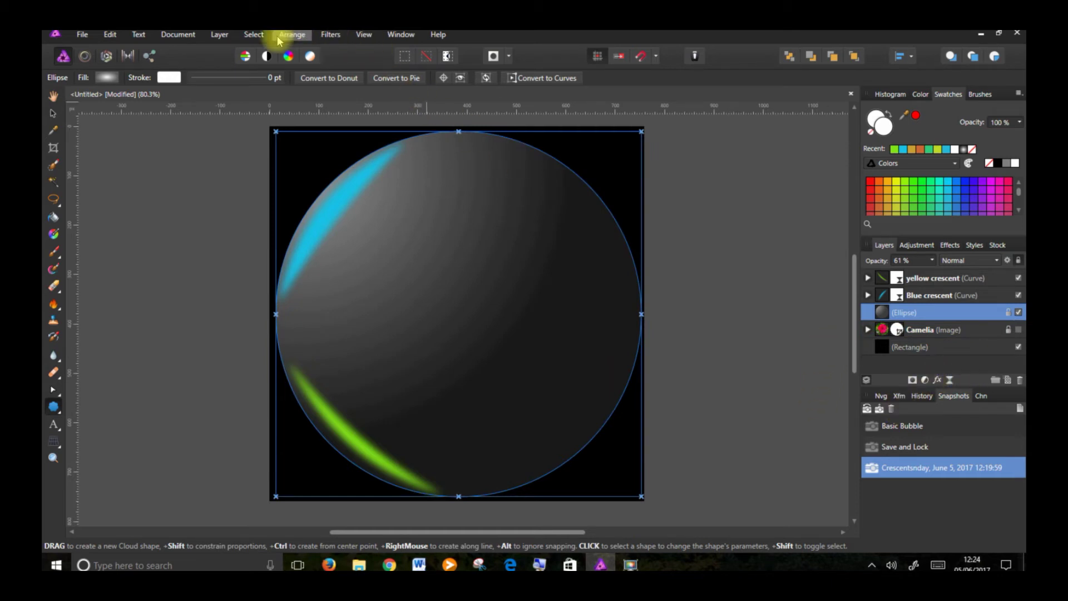
Step: With no layers selected, draw a green cloud shape about 250 px wide in the bubble's upper-right area and rotate it clockwise to a diagonal
{"action": "left_click", "coordinate": [254, 38]}
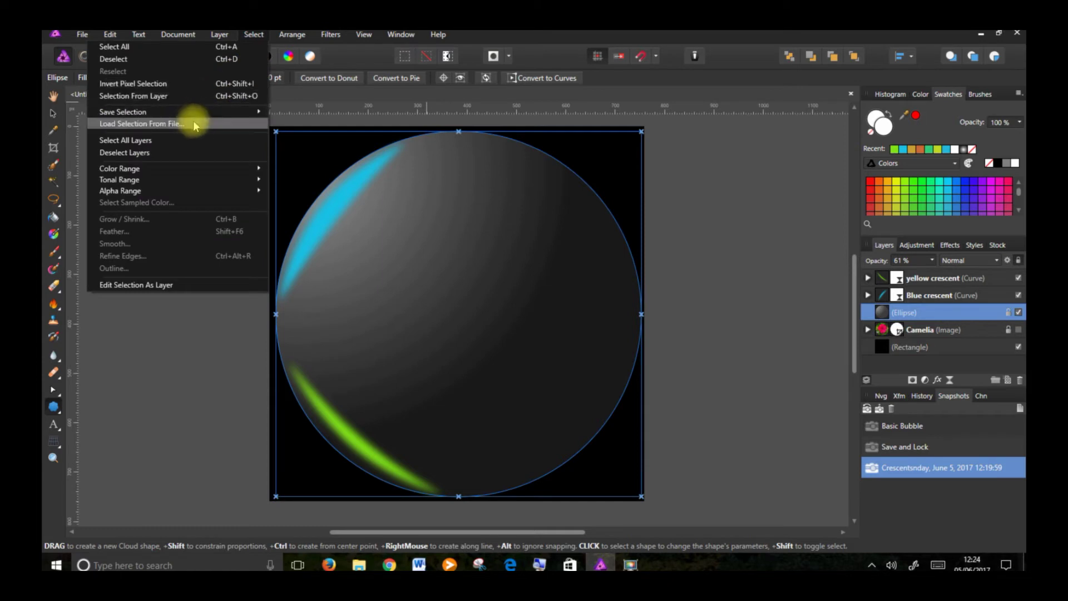
{"action": "left_click", "coordinate": [180, 151]}
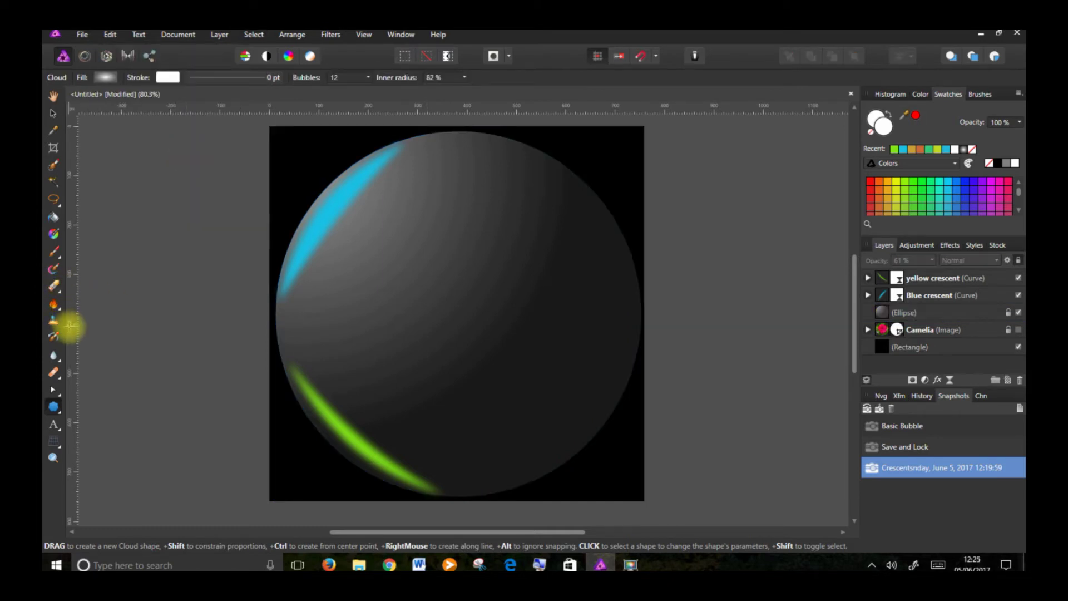
{"action": "left_click", "coordinate": [61, 415]}
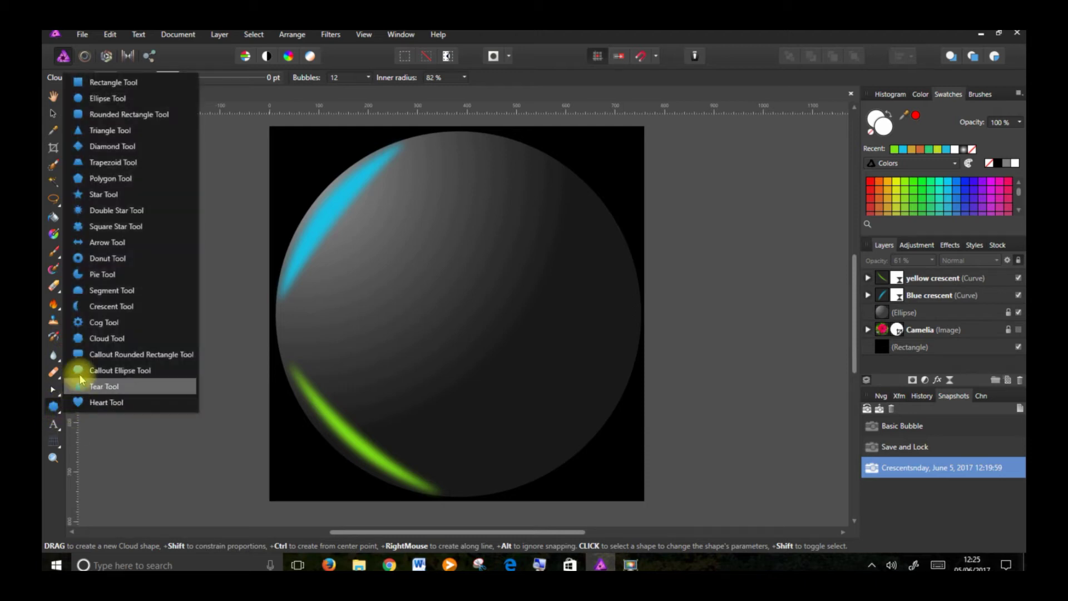
{"action": "left_click", "coordinate": [121, 339]}
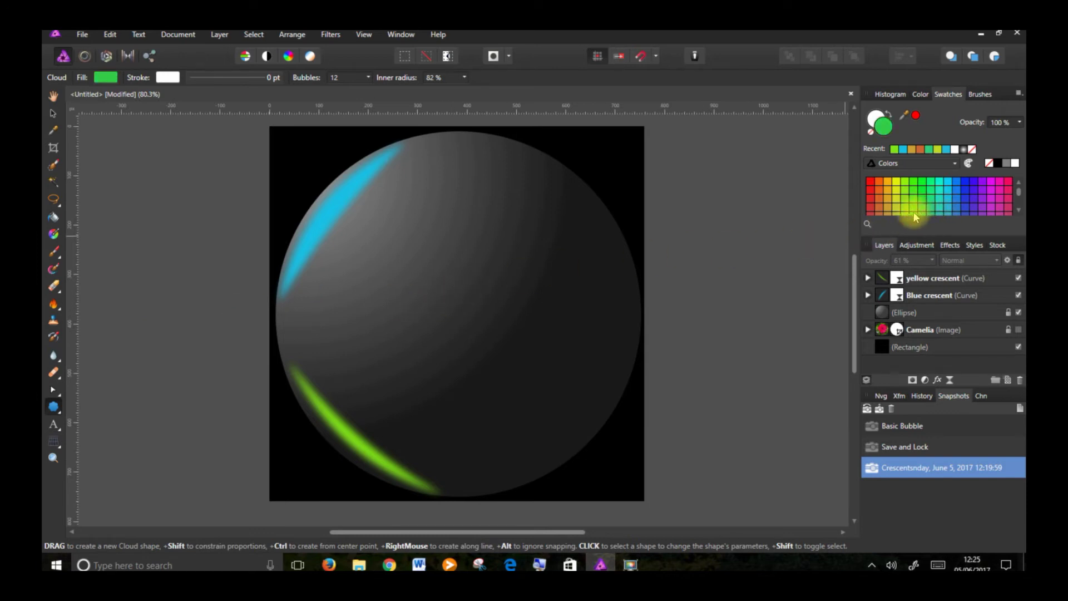
{"action": "left_click_drag", "start_coordinate": [482, 214], "coordinate": [606, 270]}
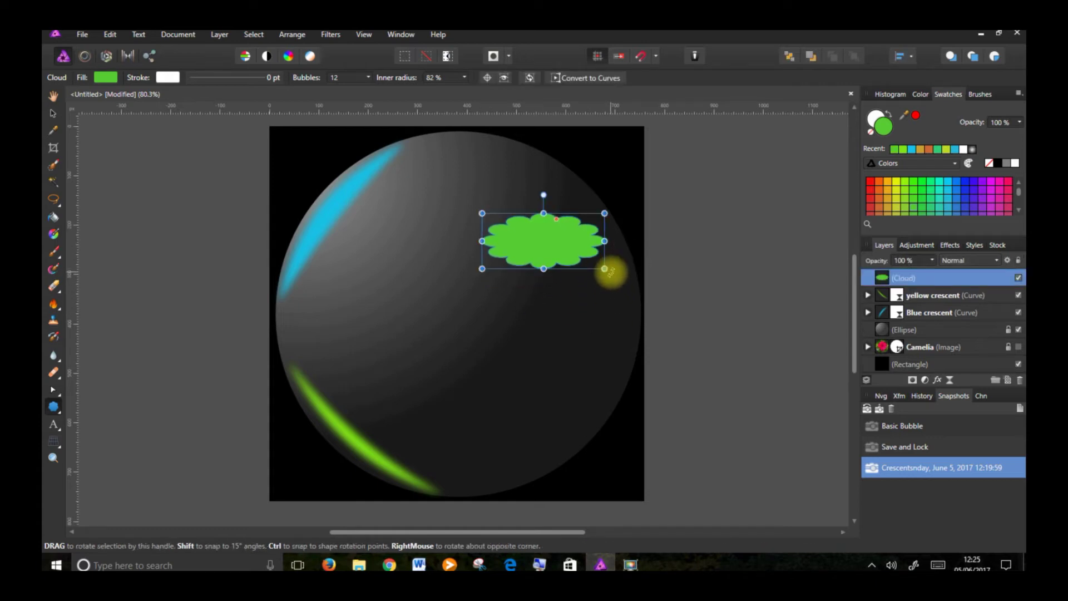
{"action": "left_click_drag", "start_coordinate": [544, 194], "coordinate": [575, 207]}
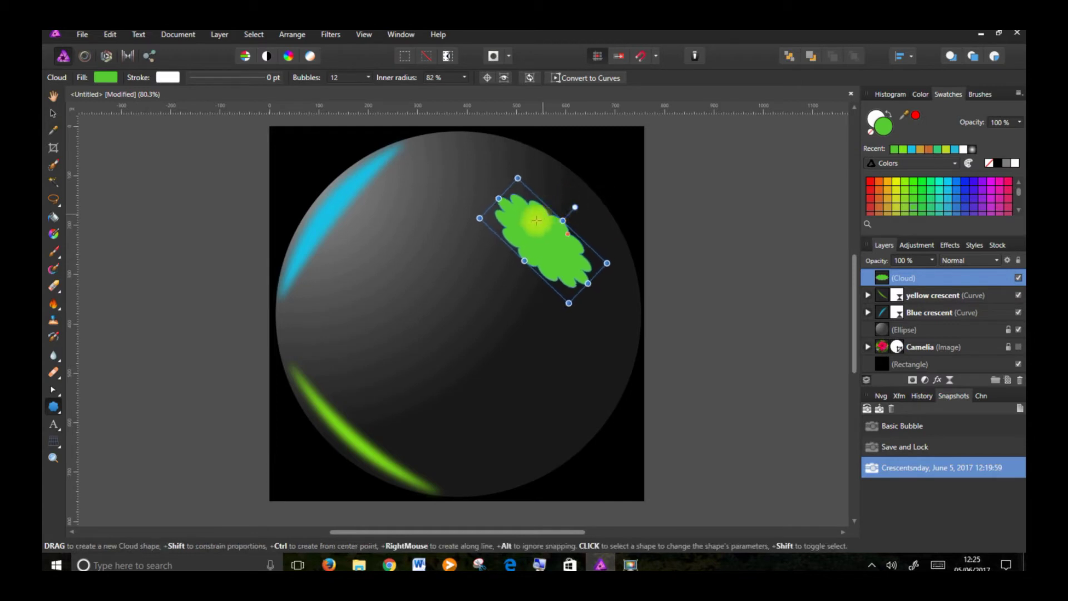
Step: Set the cloud shape to 9 bubbles with a 40% inner radius
{"action": "left_click", "coordinate": [367, 78]}
{"action": "left_click_drag", "start_coordinate": [371, 91], "coordinate": [364, 90]}
{"action": "left_click", "coordinate": [464, 77]}
{"action": "left_click_drag", "start_coordinate": [460, 88], "coordinate": [431, 131]}
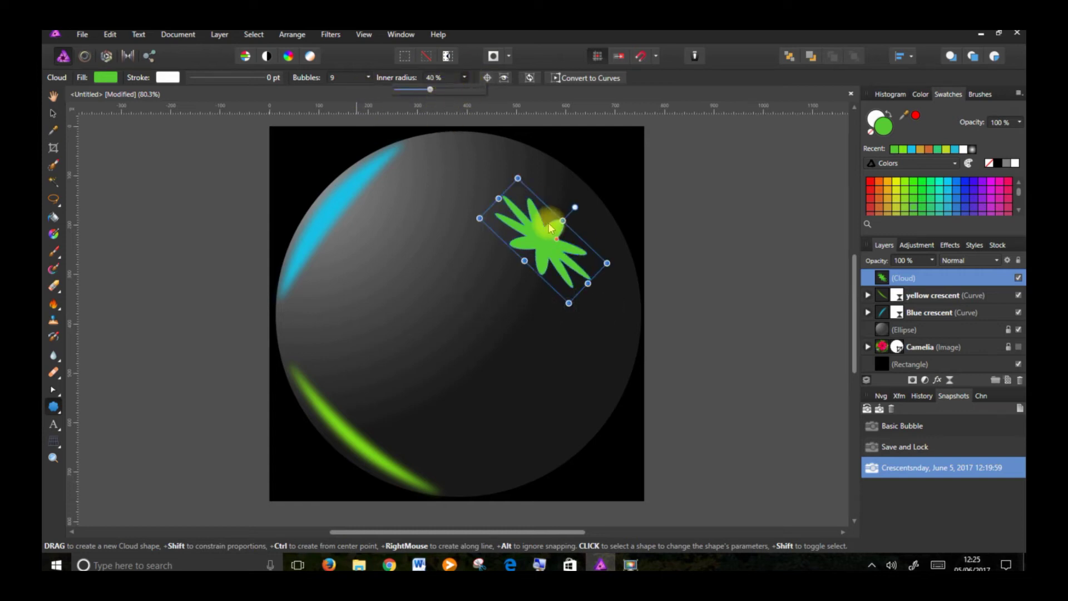
Step: Convert the cloud to curves and pull its upper-right nodes outward to merge the spikes into a solid bulge facing the bubble's rim
{"action": "left_click", "coordinate": [589, 77]}
{"action": "left_click_drag", "start_coordinate": [554, 235], "coordinate": [571, 213]}
{"action": "left_click_drag", "start_coordinate": [603, 152], "coordinate": [554, 187]}
{"action": "left_click_drag", "start_coordinate": [558, 240], "coordinate": [595, 267]}
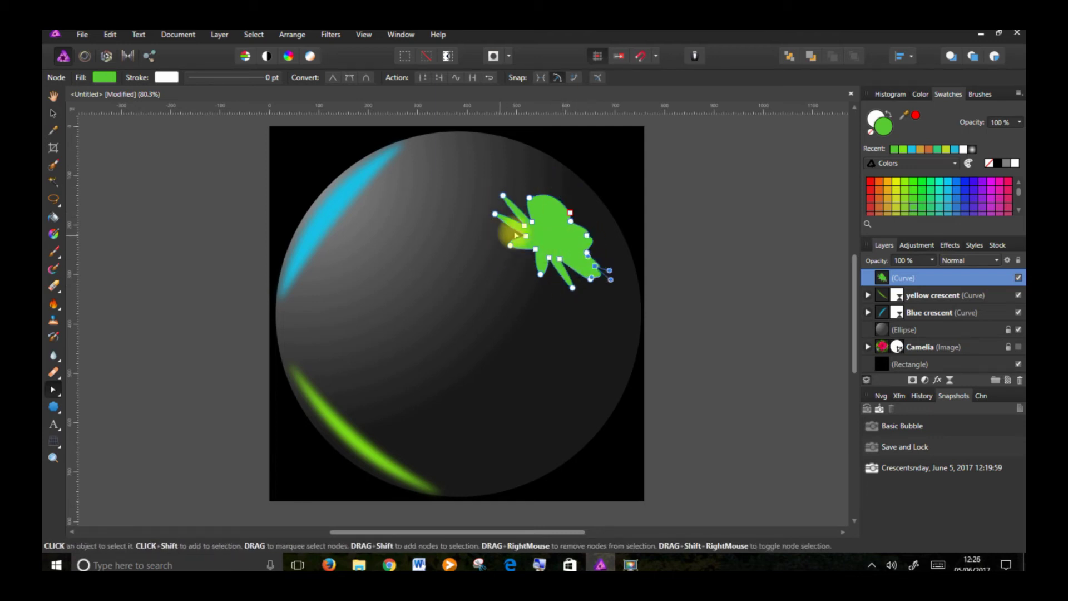
Step: Reposition the tip nodes of the green shape's inward-facing spikes so that they bend into curved rays
{"action": "left_click", "coordinate": [510, 246]}
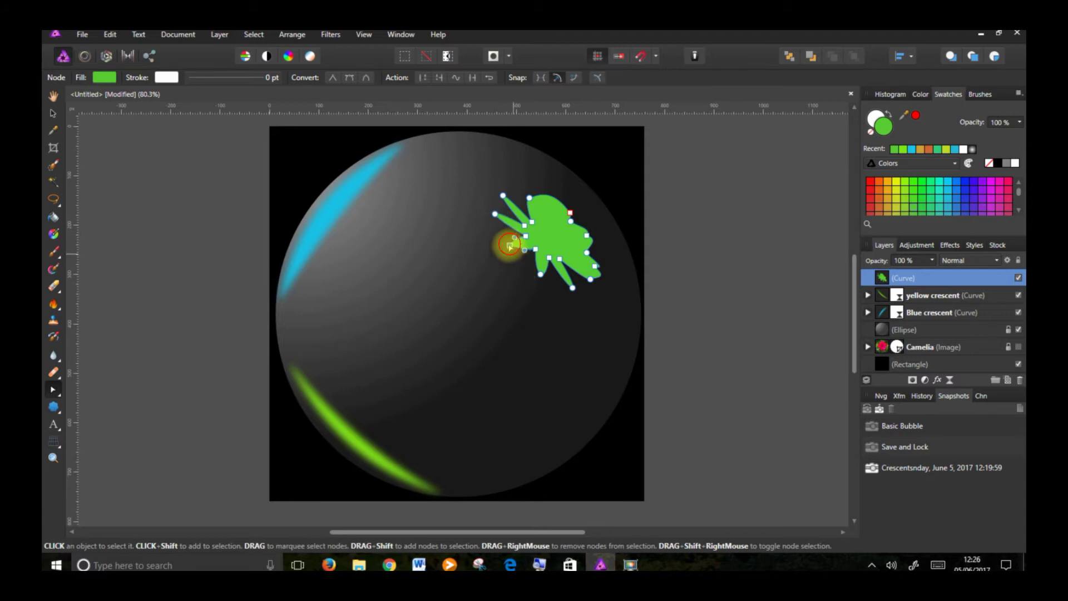
{"action": "left_click_drag", "start_coordinate": [507, 255], "coordinate": [503, 261]}
{"action": "left_click_drag", "start_coordinate": [573, 288], "coordinate": [529, 280]}
{"action": "left_click", "coordinate": [332, 78]}
{"action": "left_click", "coordinate": [496, 213]}
{"action": "left_click_drag", "start_coordinate": [496, 215], "coordinate": [489, 239]}
{"action": "left_click_drag", "start_coordinate": [501, 196], "coordinate": [486, 220]}
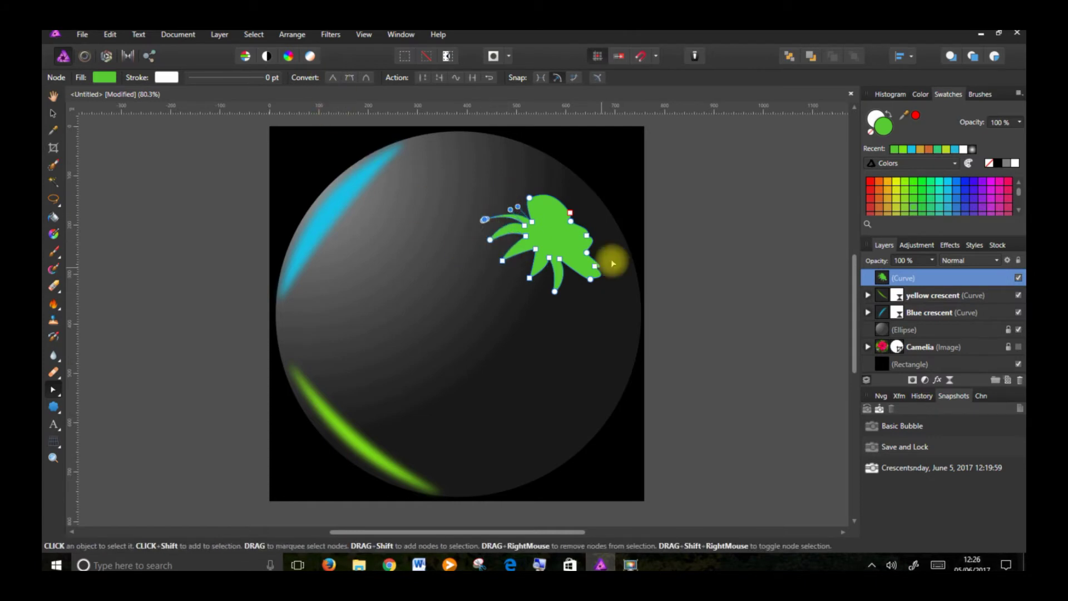
{"action": "left_click", "coordinate": [53, 130]}
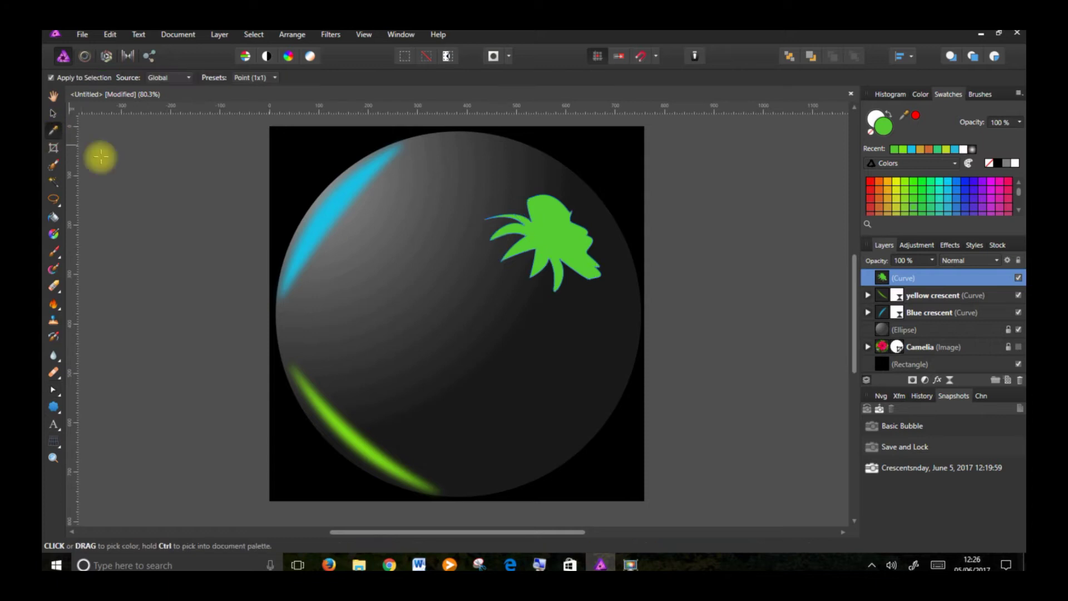
Step: Move the green curve up and slightly outward towards the bubble's upper-right rim, and name its layer Green Flash
{"action": "left_click", "coordinate": [53, 113]}
{"action": "left_click_drag", "start_coordinate": [567, 246], "coordinate": [572, 225]}
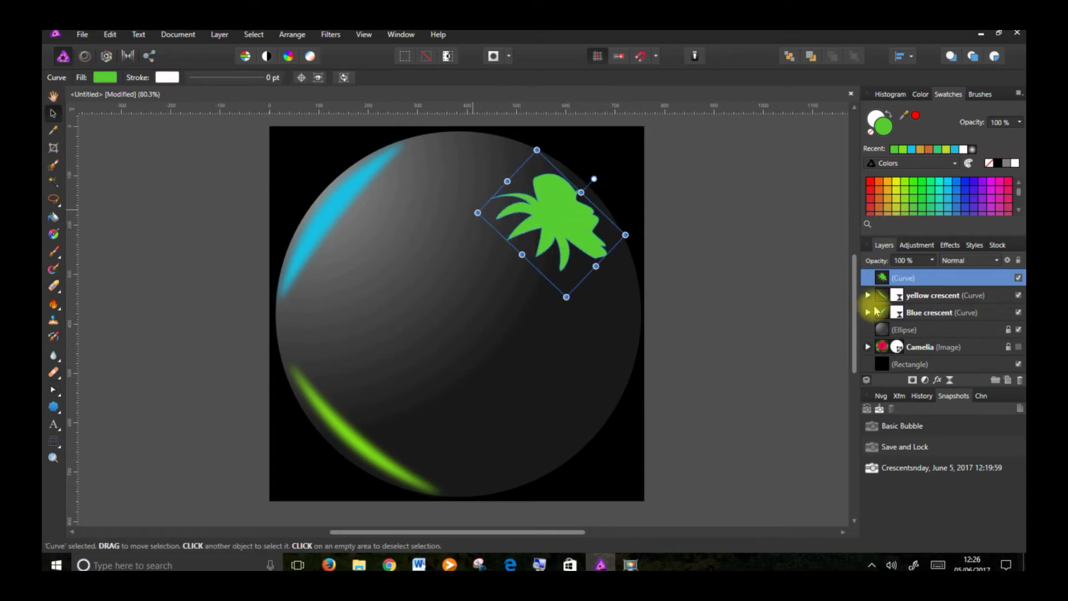
{"action": "left_click", "coordinate": [910, 279]}
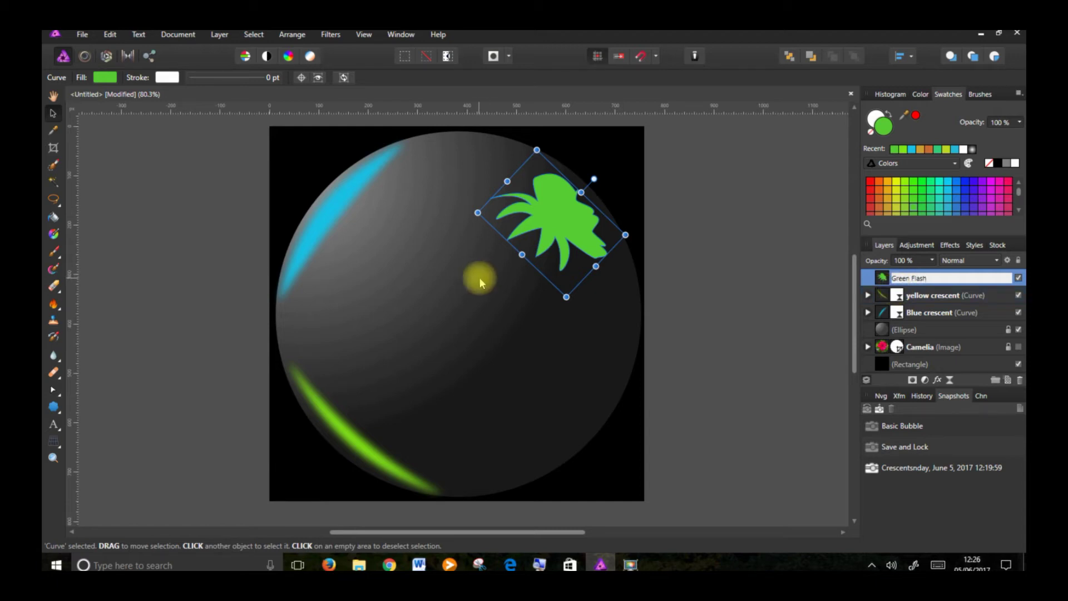
{"action": "left_click", "coordinate": [875, 273]}
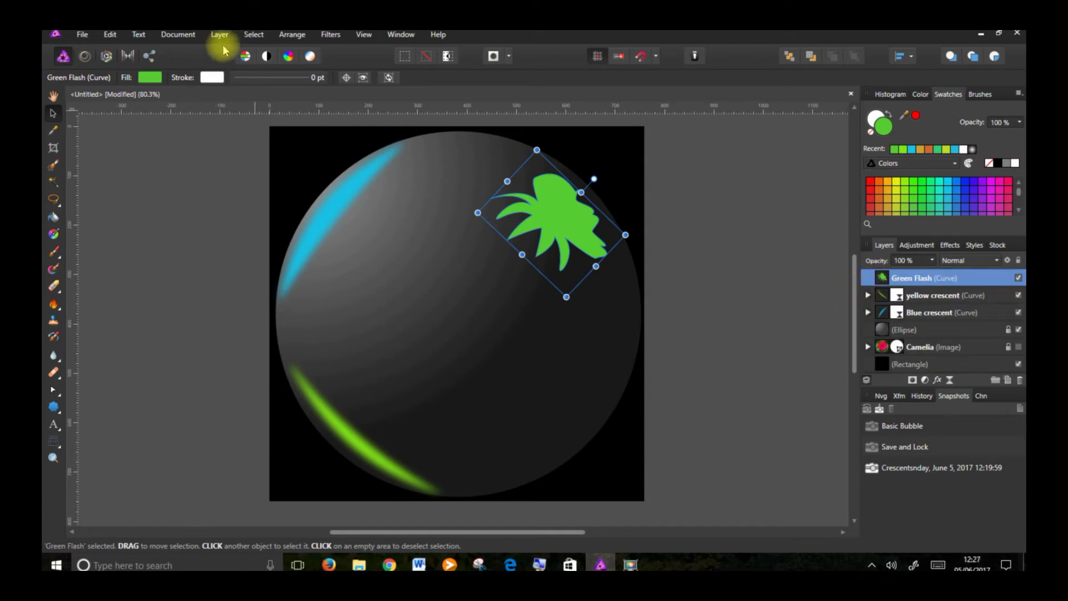
Step: Add a live Gaussian Blur filter with a 13.6 px radius to the Green Flash layer
{"action": "left_click", "coordinate": [219, 36]}
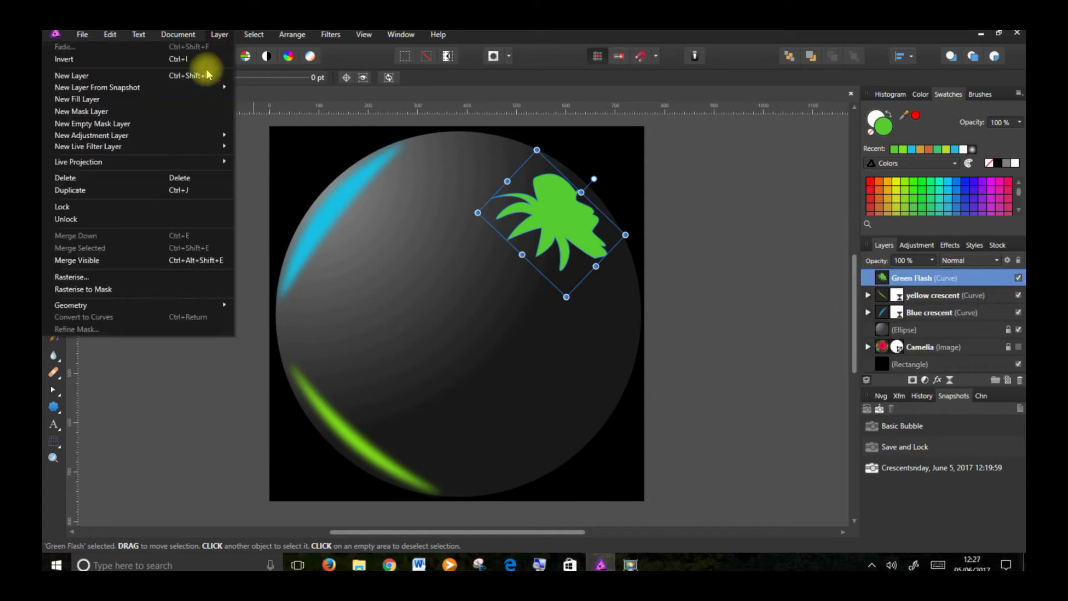
{"action": "mouse_move", "coordinate": [190, 151]}
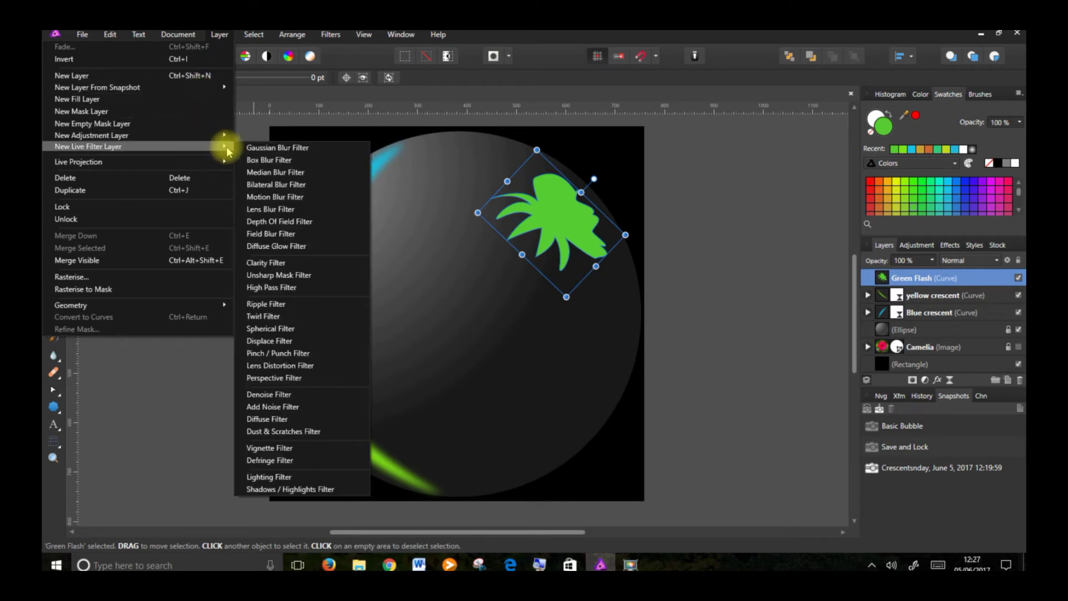
{"action": "left_click", "coordinate": [285, 149]}
{"action": "left_click_drag", "start_coordinate": [636, 471], "coordinate": [700, 479]}
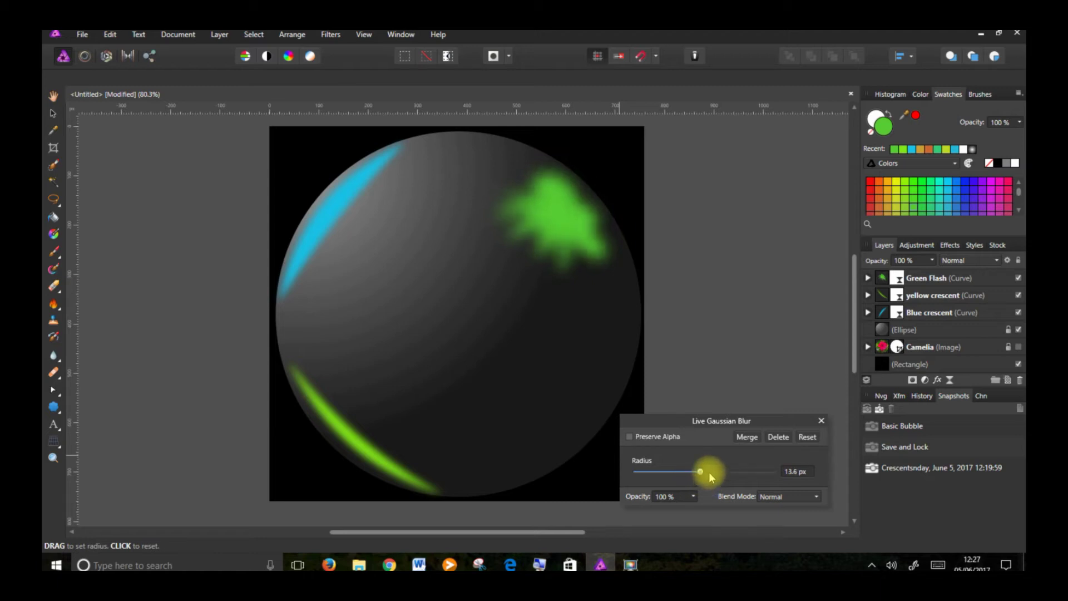
Step: Show the Camelia image and set the Green Flash layer's opacity to 78% so that it blends with the photo
{"action": "left_click", "coordinate": [933, 261]}
{"action": "mouse_move", "coordinate": [935, 276]}
{"action": "left_mouse_down"}
{"action": "mouse_move", "coordinate": [910, 279]}
{"action": "mouse_move", "coordinate": [946, 279]}
{"action": "left_mouse_up"}
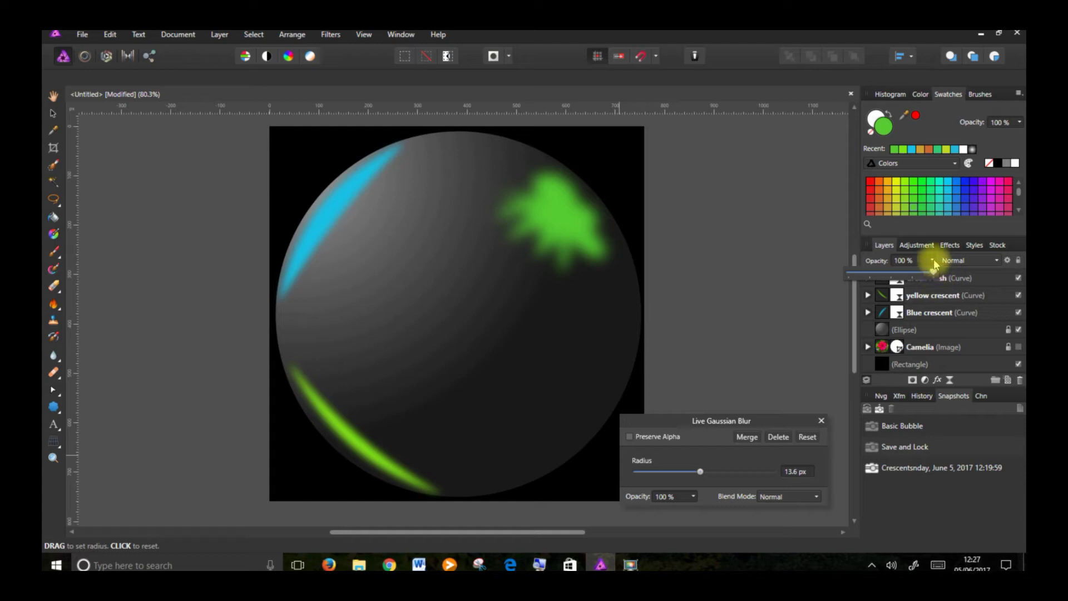
{"action": "left_click", "coordinate": [933, 263]}
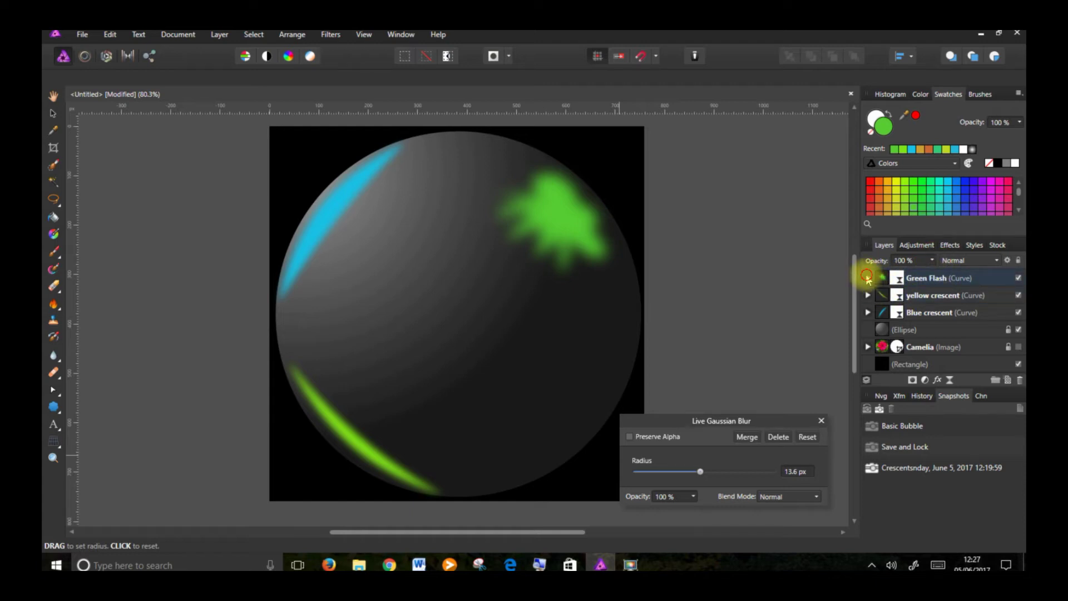
{"action": "left_click", "coordinate": [868, 279]}
{"action": "left_click", "coordinate": [915, 283]}
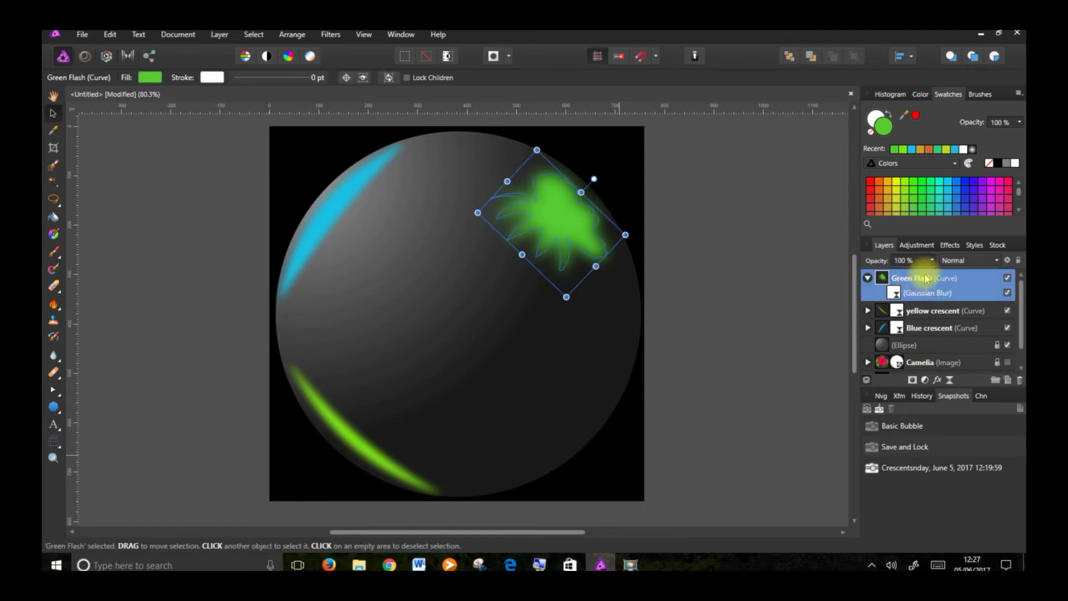
{"action": "left_click", "coordinate": [933, 262]}
{"action": "left_click_drag", "start_coordinate": [933, 271], "coordinate": [904, 279]}
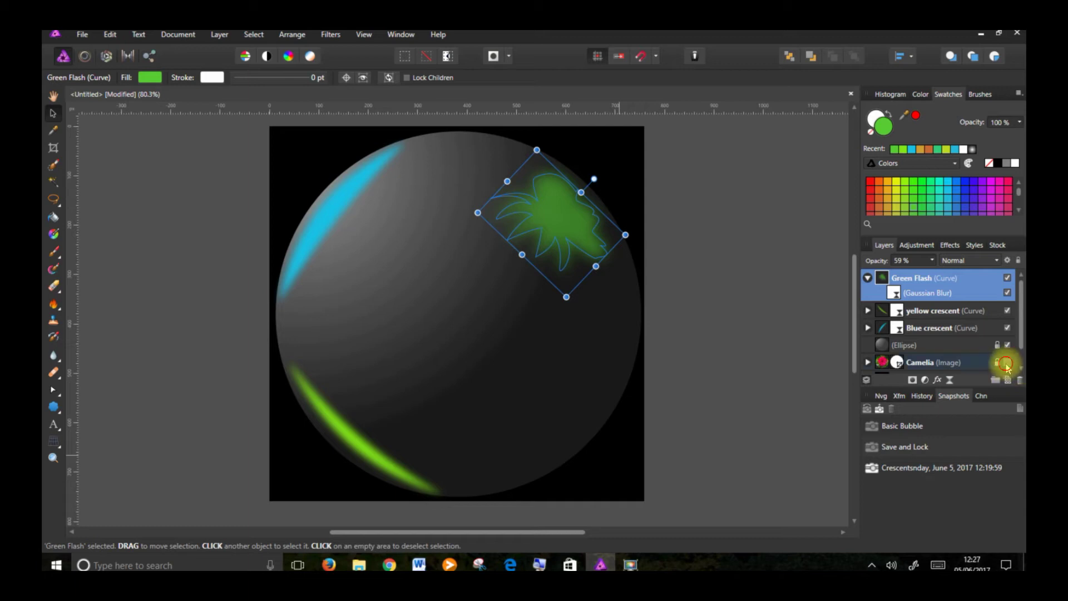
{"action": "left_click", "coordinate": [1008, 363]}
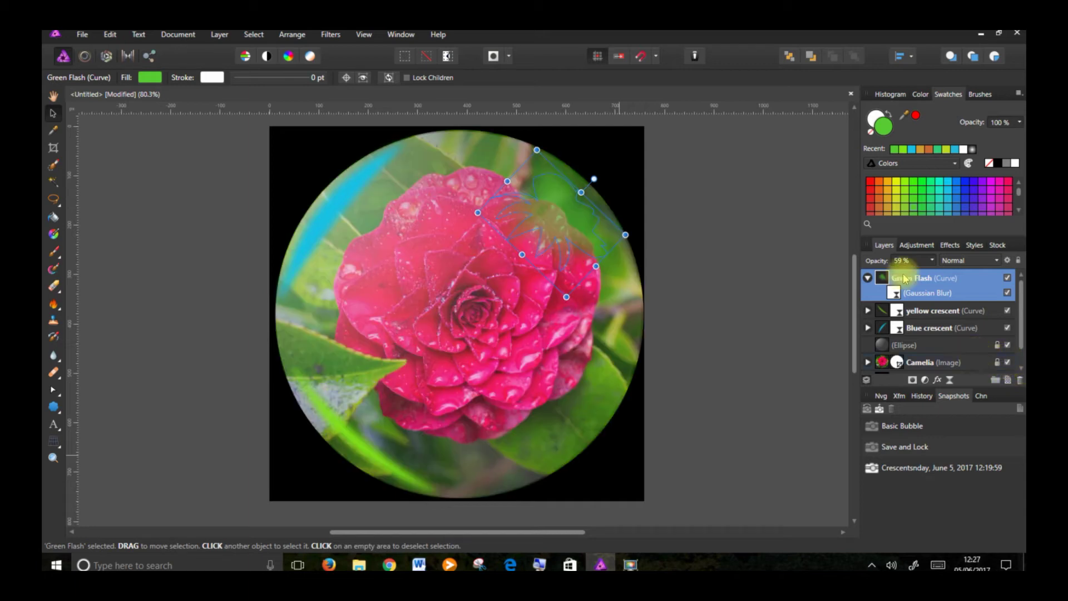
{"action": "double_click", "coordinate": [930, 273]}
{"action": "mouse_move", "coordinate": [933, 268]}
{"action": "left_mouse_down"}
{"action": "mouse_move", "coordinate": [960, 275]}
{"action": "mouse_move", "coordinate": [949, 274]}
{"action": "left_mouse_up"}
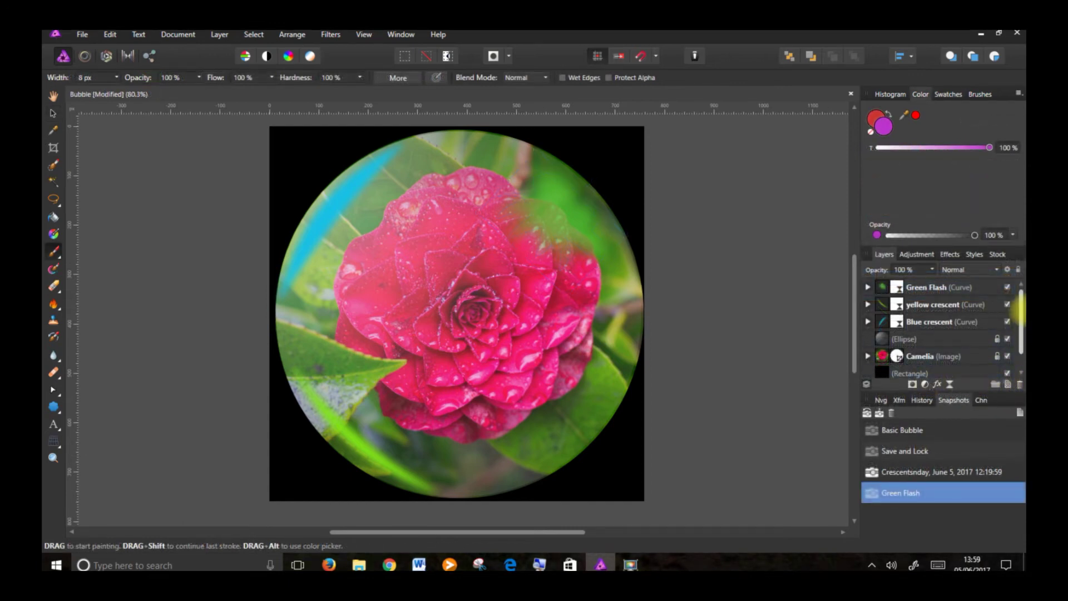
Step: Add an empty pixel layer above Green Flash and choose red as the painting colour
{"action": "left_click", "coordinate": [926, 287]}
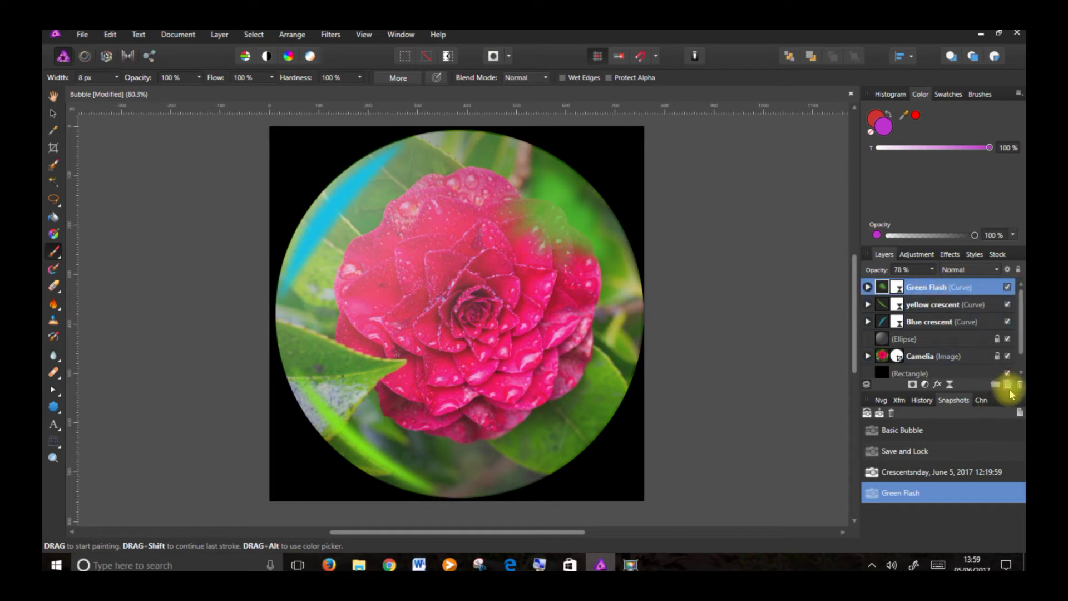
{"action": "left_click", "coordinate": [1008, 385]}
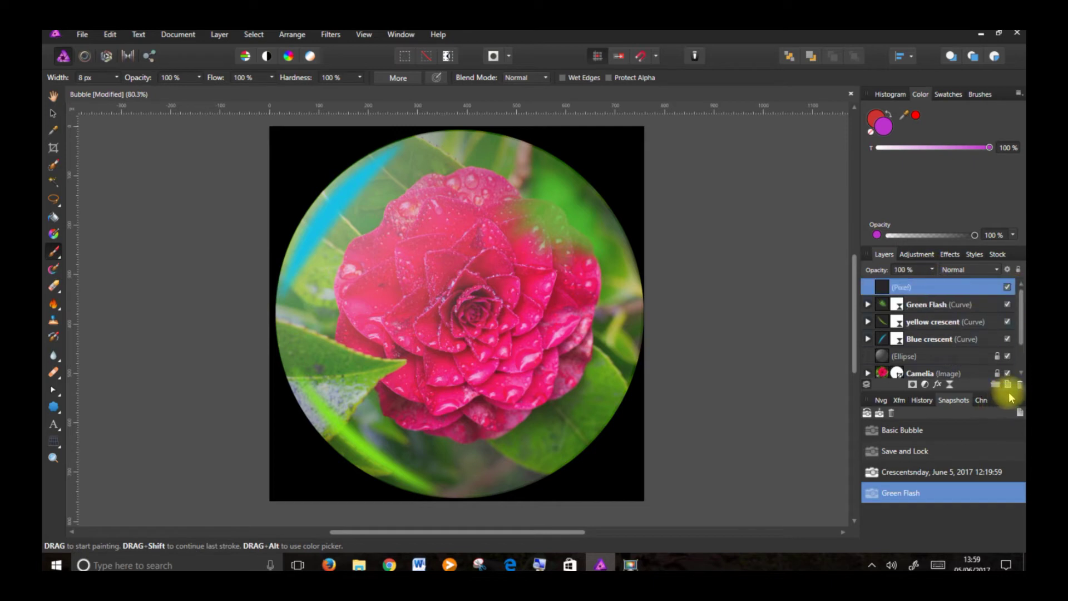
{"action": "left_click", "coordinate": [948, 94]}
{"action": "left_click", "coordinate": [877, 207]}
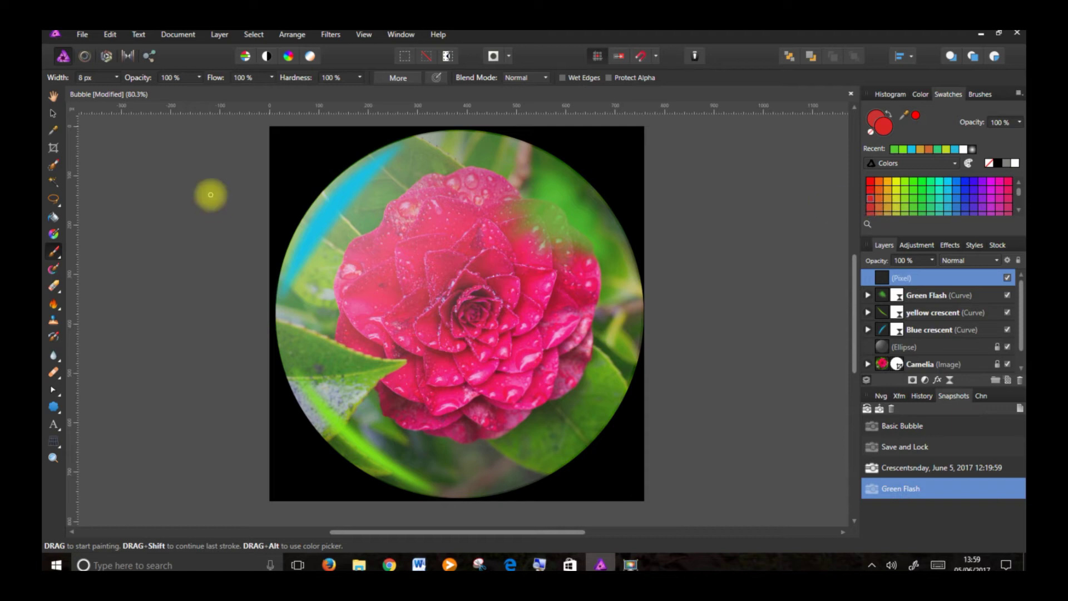
Step: With the third 300 px Texture brush set to 143 px width, paint a speckled red arc inside the bubble's lower-right rim
{"action": "left_click", "coordinate": [982, 94]}
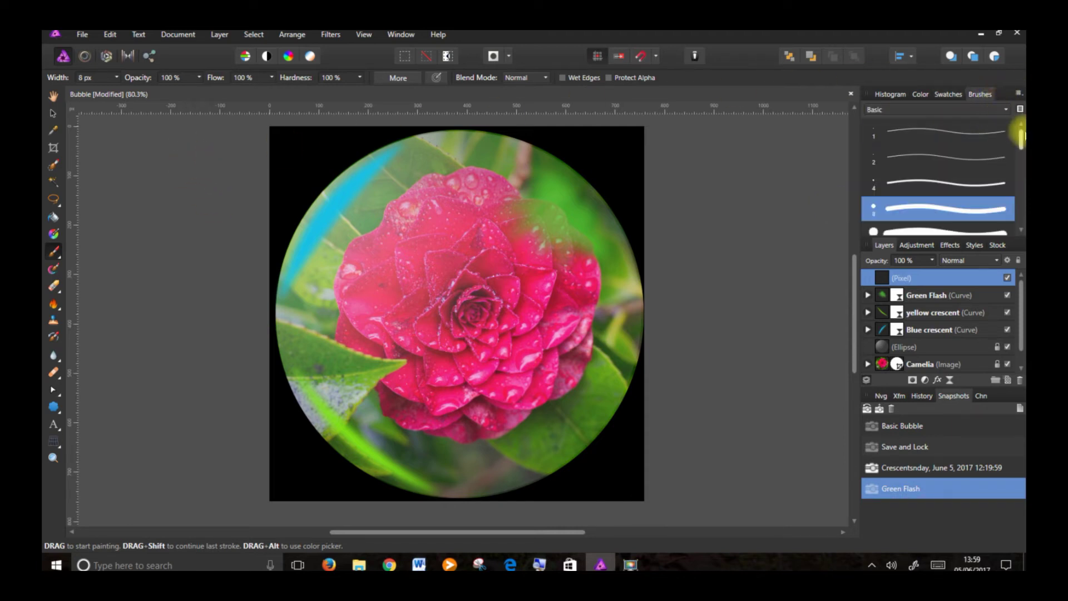
{"action": "left_click", "coordinate": [1002, 108]}
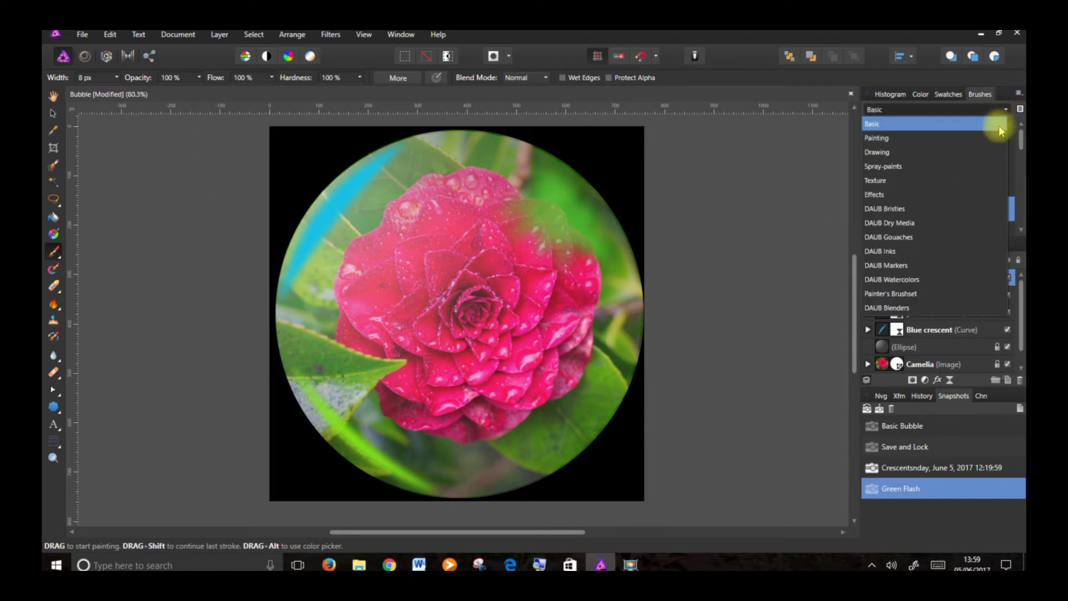
{"action": "left_click", "coordinate": [890, 182]}
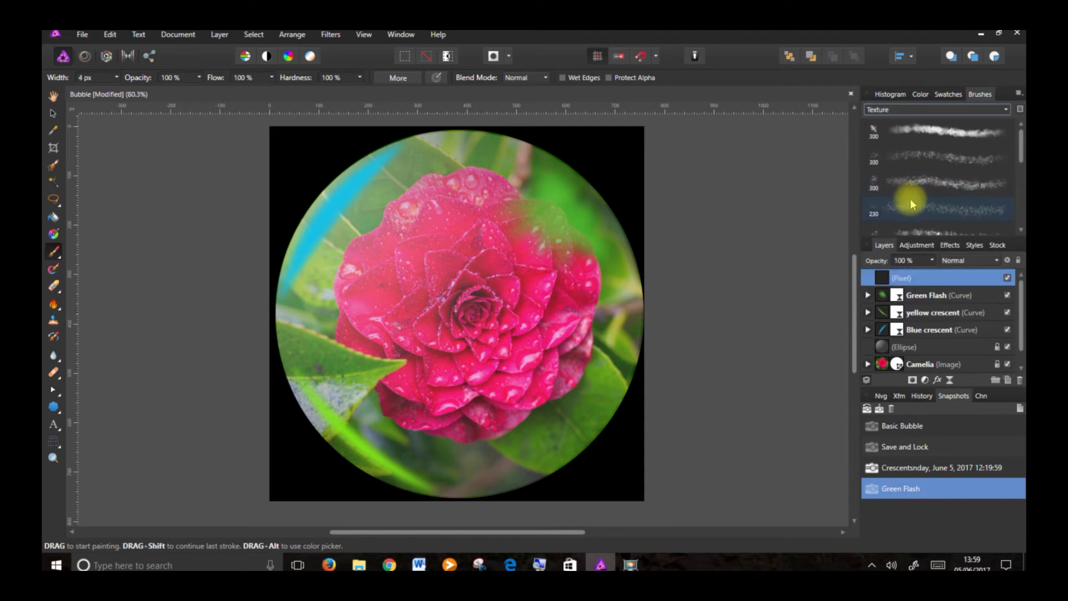
{"action": "left_click", "coordinate": [952, 186]}
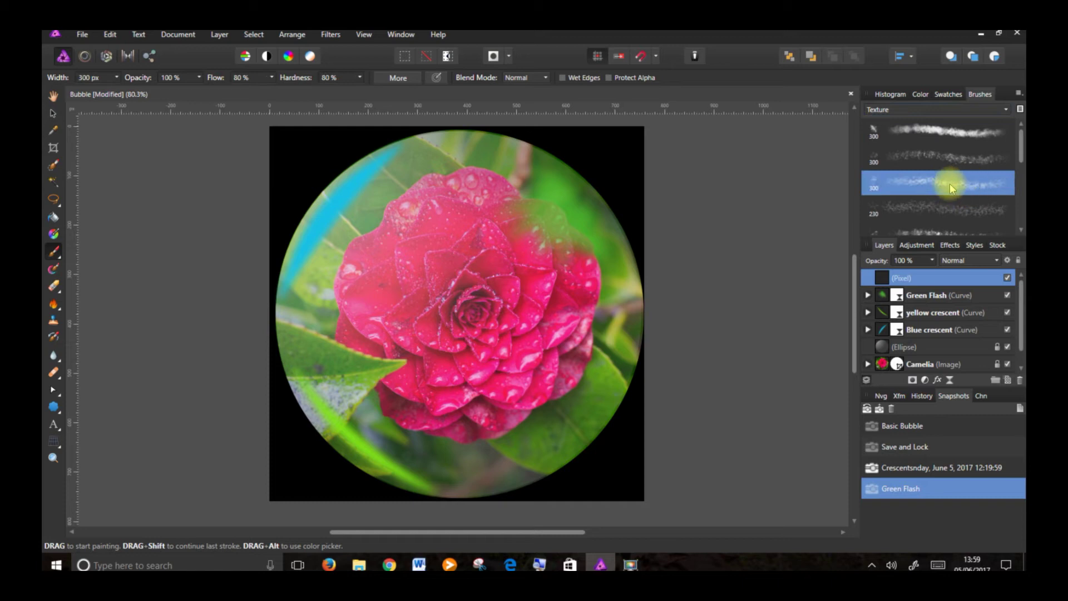
{"action": "left_click", "coordinate": [116, 79]}
{"action": "mouse_move", "coordinate": [118, 88]}
{"action": "left_mouse_down"}
{"action": "mouse_move", "coordinate": [95, 95]}
{"action": "mouse_move", "coordinate": [115, 114]}
{"action": "mouse_move", "coordinate": [109, 96]}
{"action": "left_mouse_up"}
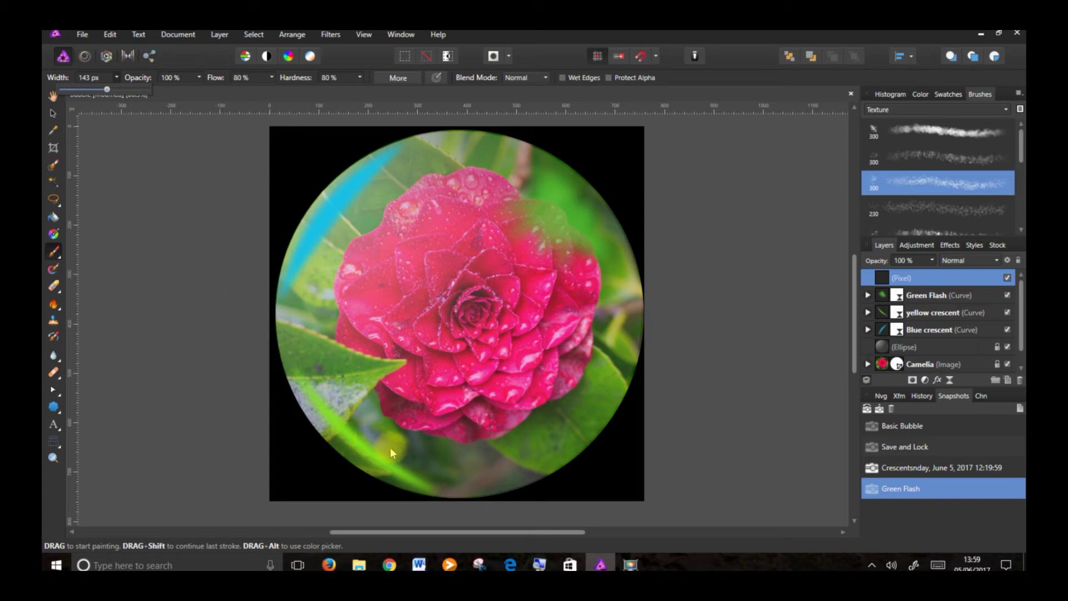
{"action": "left_click", "coordinate": [920, 94]}
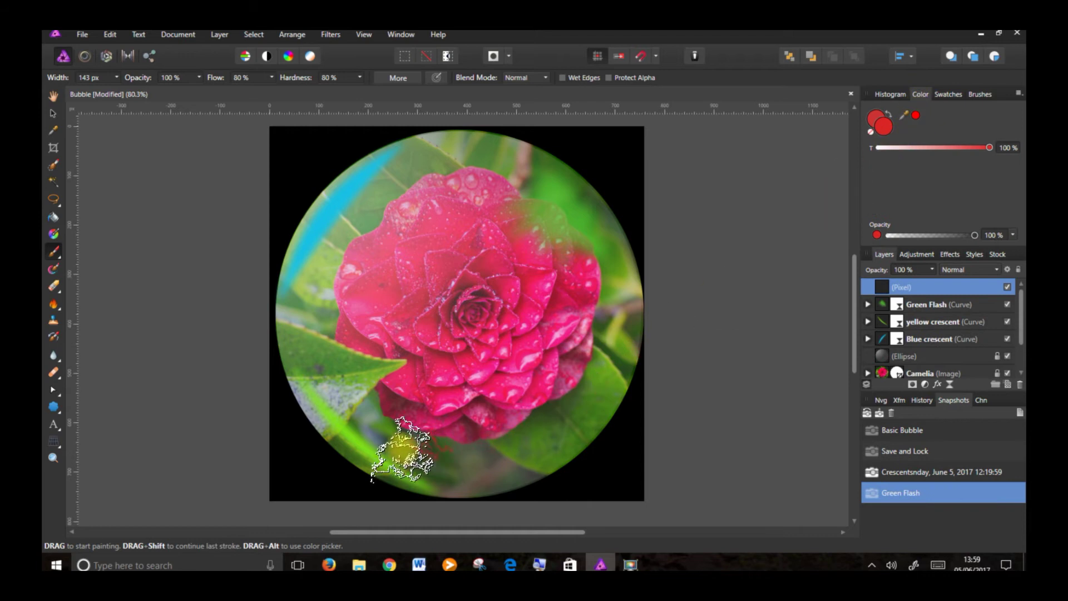
{"action": "mouse_move", "coordinate": [429, 441]}
{"action": "left_mouse_down"}
{"action": "mouse_move", "coordinate": [548, 427]}
{"action": "mouse_move", "coordinate": [591, 392]}
{"action": "mouse_move", "coordinate": [571, 419]}
{"action": "mouse_move", "coordinate": [475, 452]}
{"action": "mouse_move", "coordinate": [521, 436]}
{"action": "mouse_move", "coordinate": [459, 439]}
{"action": "mouse_move", "coordinate": [470, 415]}
{"action": "mouse_move", "coordinate": [549, 402]}
{"action": "mouse_move", "coordinate": [559, 365]}
{"action": "left_mouse_up"}
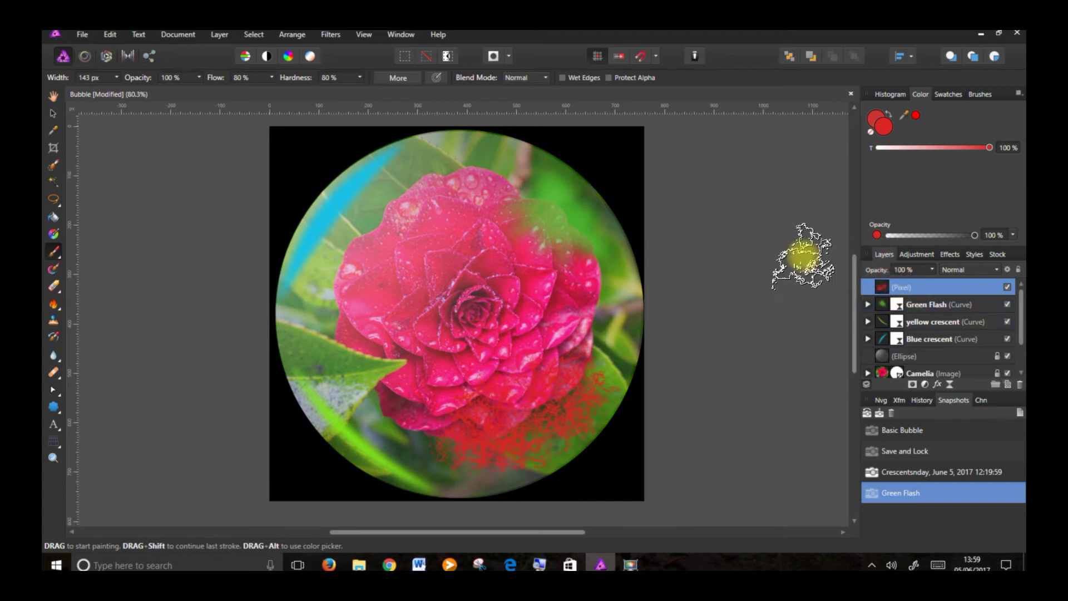
Step: Rename the painted pixel layer as Red Brushwork
{"action": "left_click", "coordinate": [54, 114]}
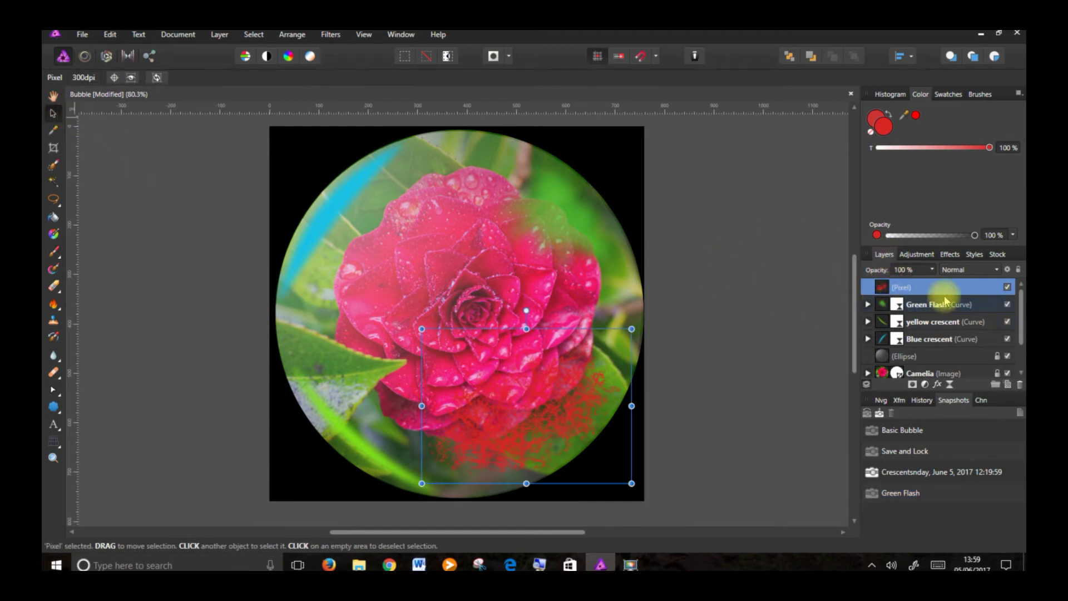
{"action": "double_click", "coordinate": [903, 287]}
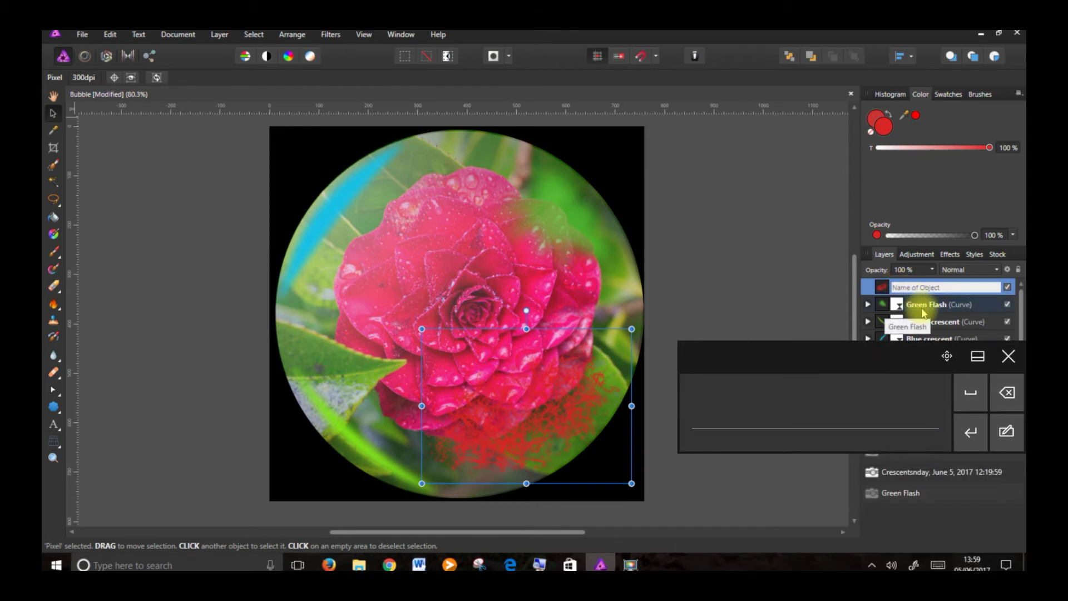
{"action": "type", "text": "Red Brushwork"}
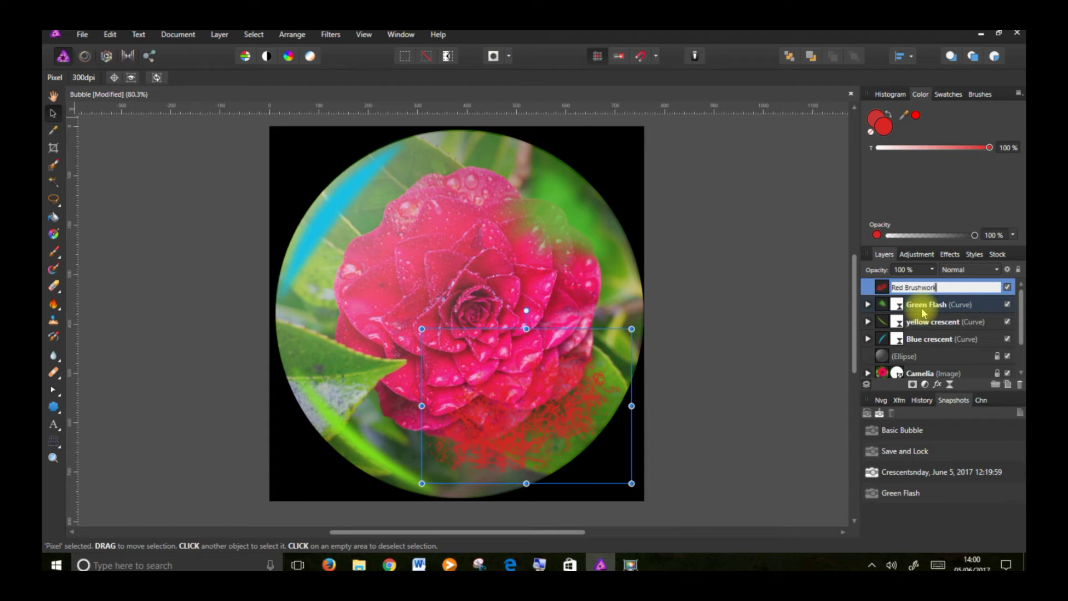
{"action": "key", "text": "Return"}
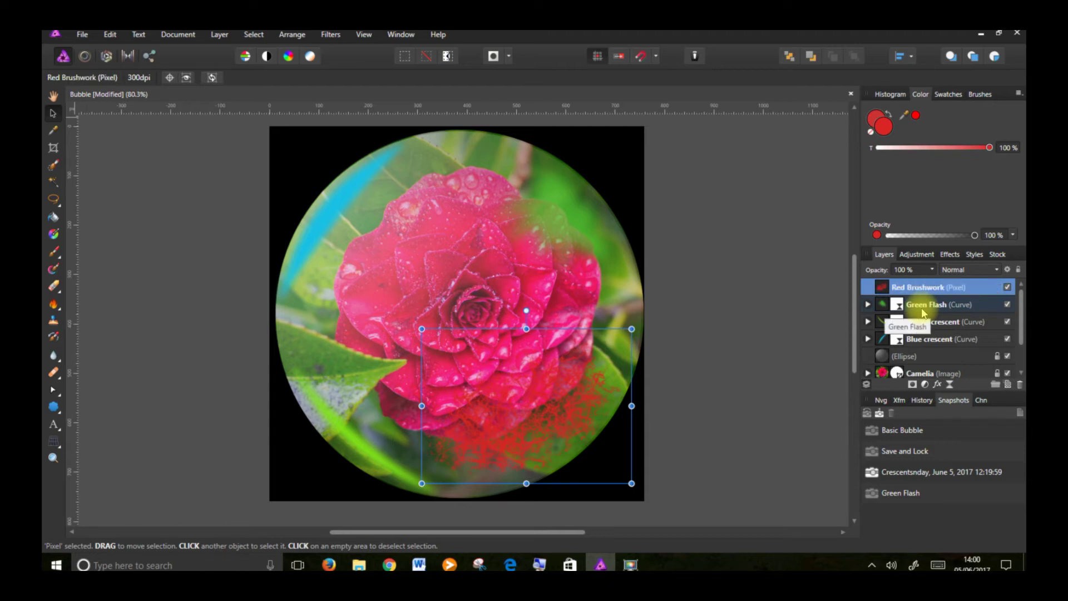
Step: Add a live Gaussian Blur filter to the Red Brushwork layer with a radius of 24.3 px
{"action": "left_click", "coordinate": [220, 35]}
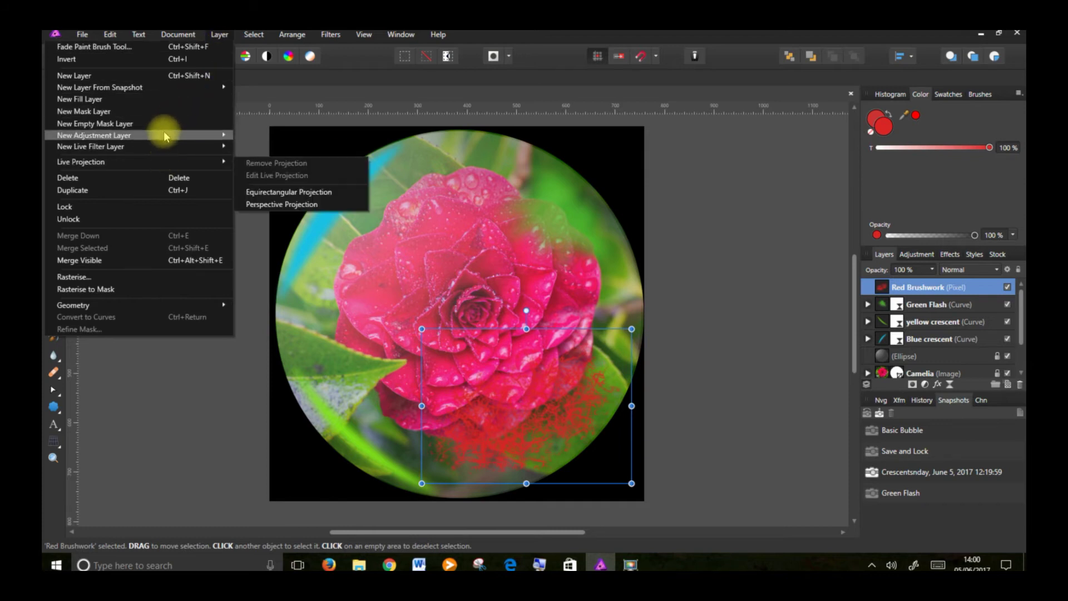
{"action": "mouse_move", "coordinate": [215, 146]}
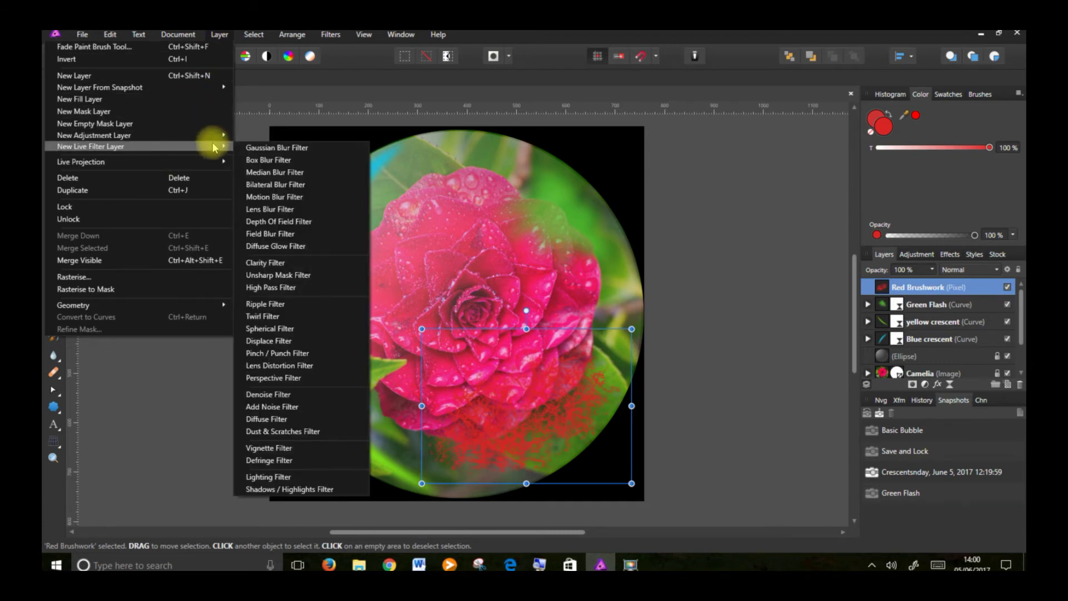
{"action": "left_click", "coordinate": [266, 147]}
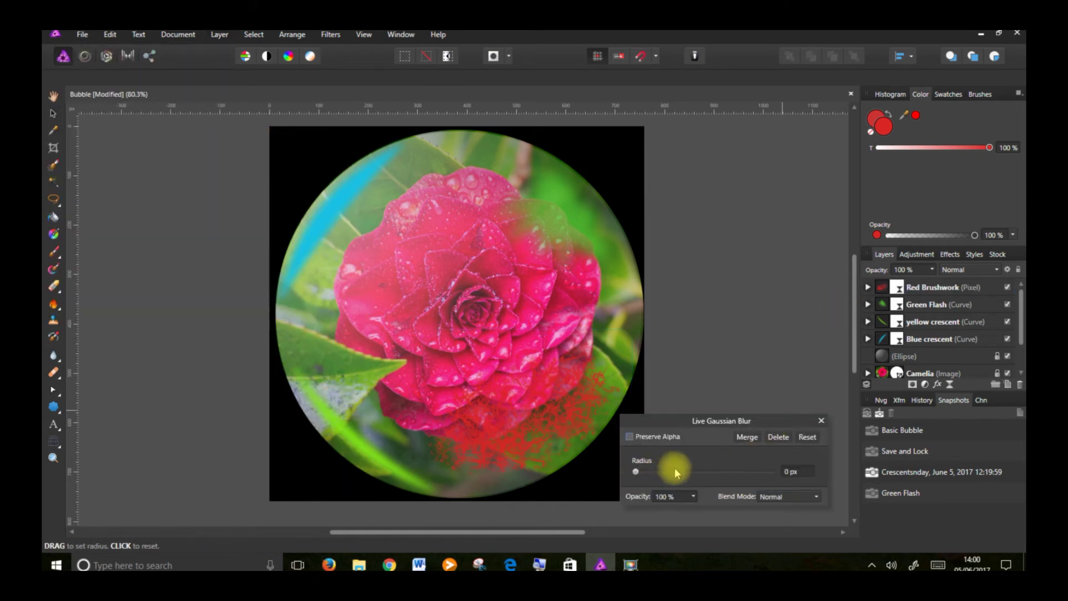
{"action": "left_click_drag", "start_coordinate": [639, 471], "coordinate": [653, 473]}
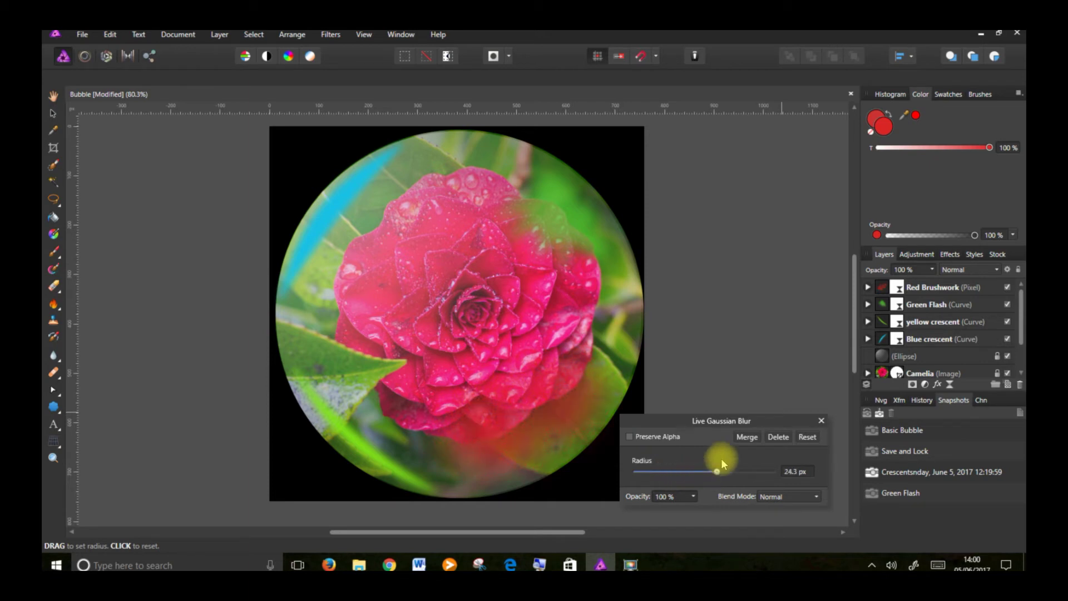
Step: Select the Red Brushwork layer itself rather than its blur filter and lower its opacity to 38%
{"action": "left_click_drag", "start_coordinate": [935, 269], "coordinate": [934, 293]}
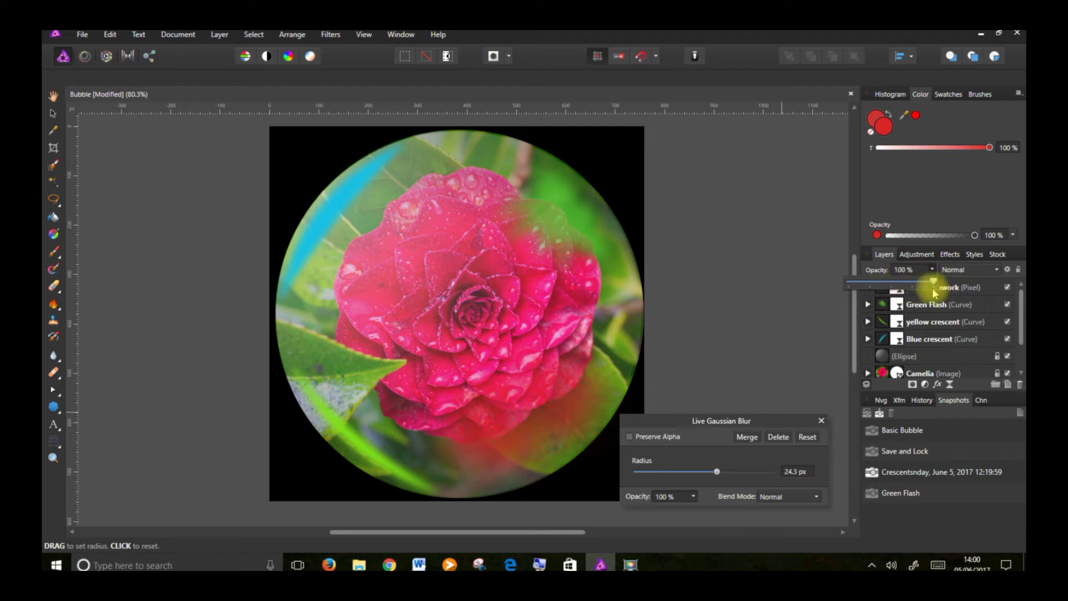
{"action": "left_click", "coordinate": [888, 300]}
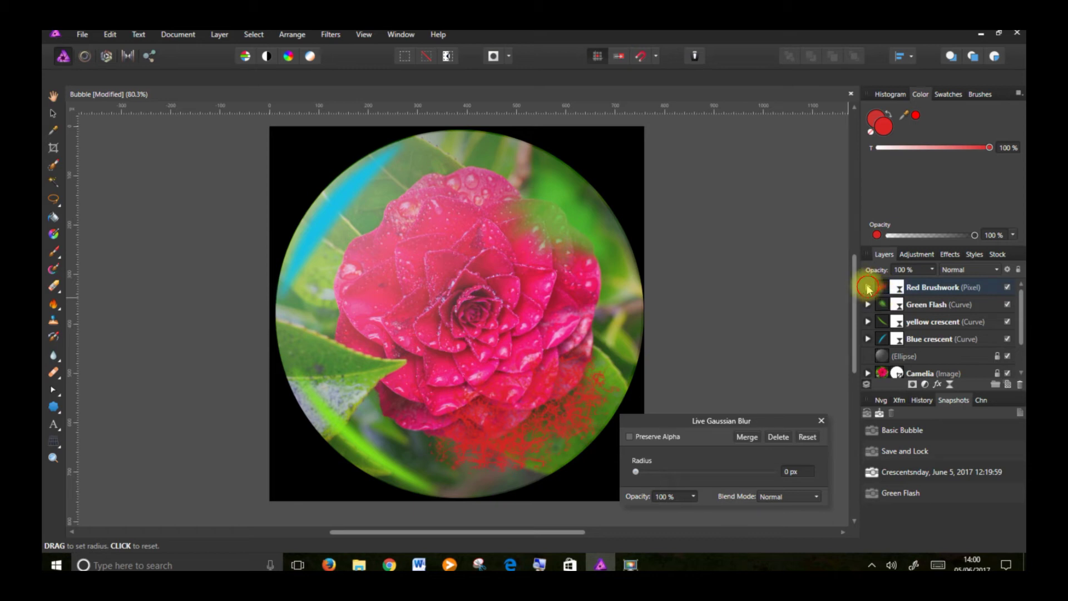
{"action": "left_click", "coordinate": [868, 288]}
{"action": "left_click", "coordinate": [907, 287]}
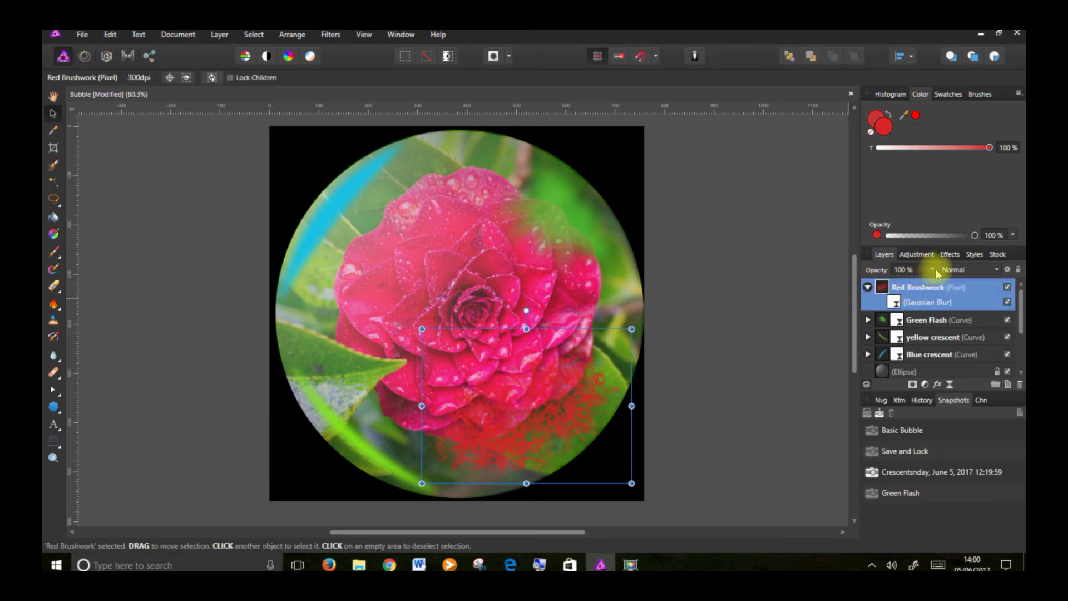
{"action": "left_click", "coordinate": [932, 269]}
{"action": "left_click_drag", "start_coordinate": [937, 274], "coordinate": [881, 291]}
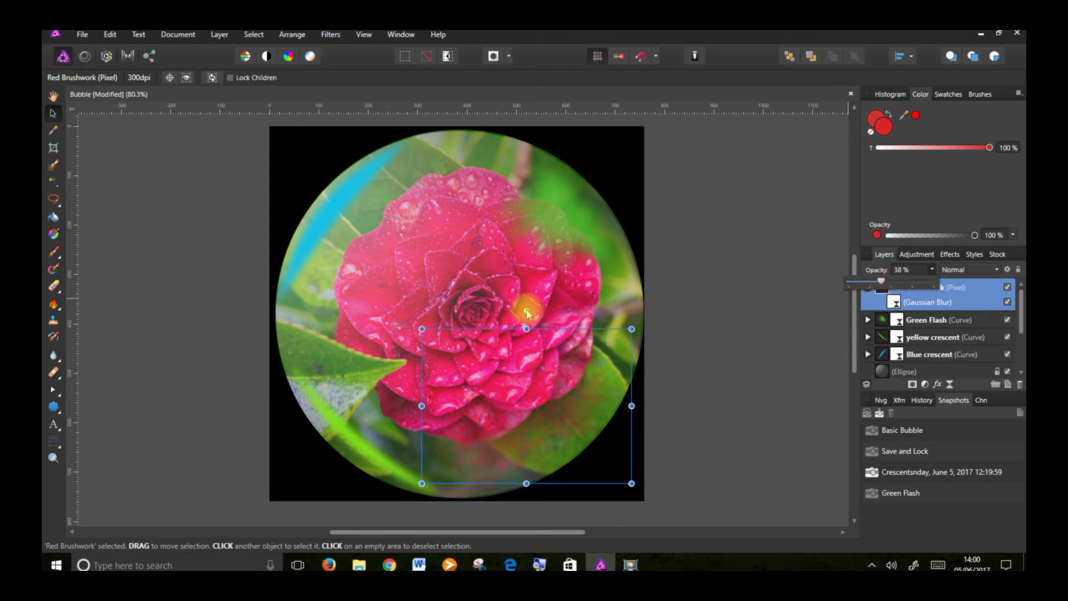
Step: Rotate the red brushwork slightly counter-clockwise and shift it to follow the bubble's lower-right edge
{"action": "left_click_drag", "start_coordinate": [526, 311], "coordinate": [493, 316]}
{"action": "left_click_drag", "start_coordinate": [547, 392], "coordinate": [557, 380]}
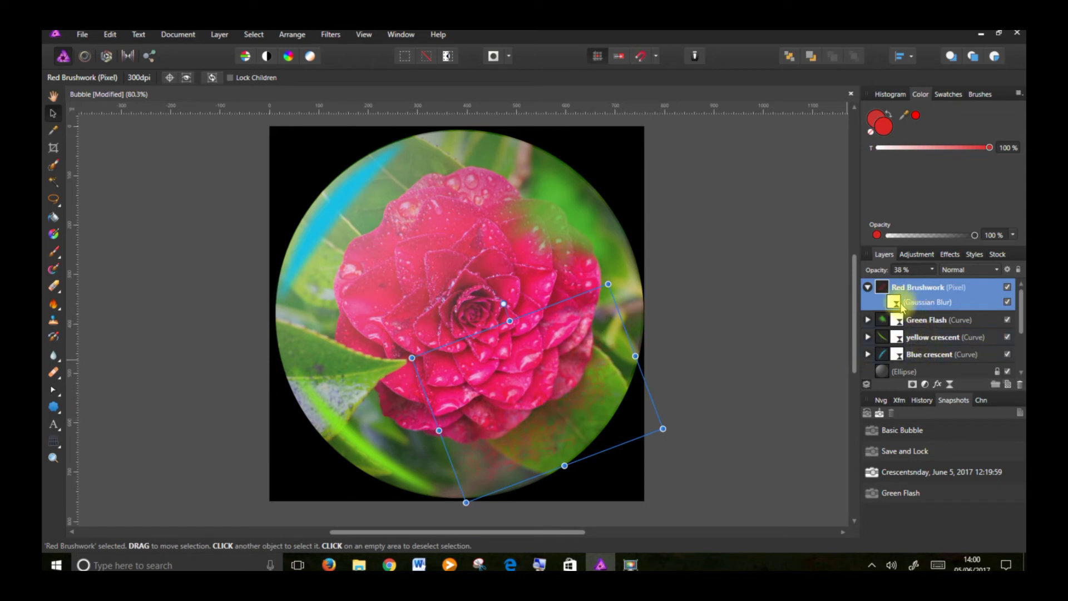
Step: Raise the Red Brushwork layer's opacity to 62% and collapse its nested blur filter in the layer list
{"action": "left_click", "coordinate": [933, 269]}
{"action": "left_click_drag", "start_coordinate": [933, 282], "coordinate": [954, 282]}
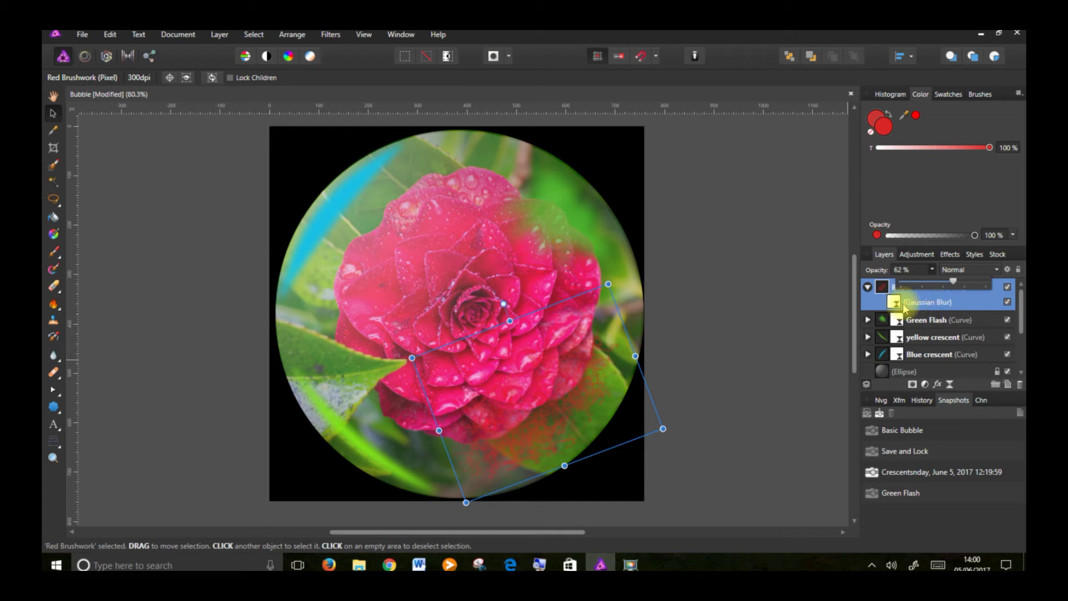
{"action": "left_click", "coordinate": [868, 287]}
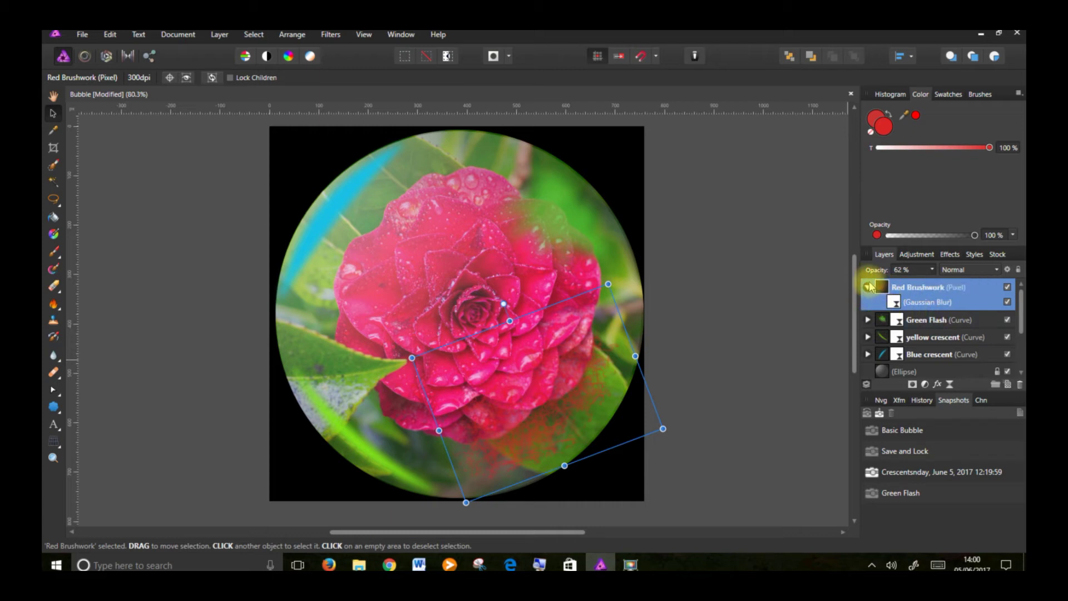
{"action": "left_click", "coordinate": [868, 287]}
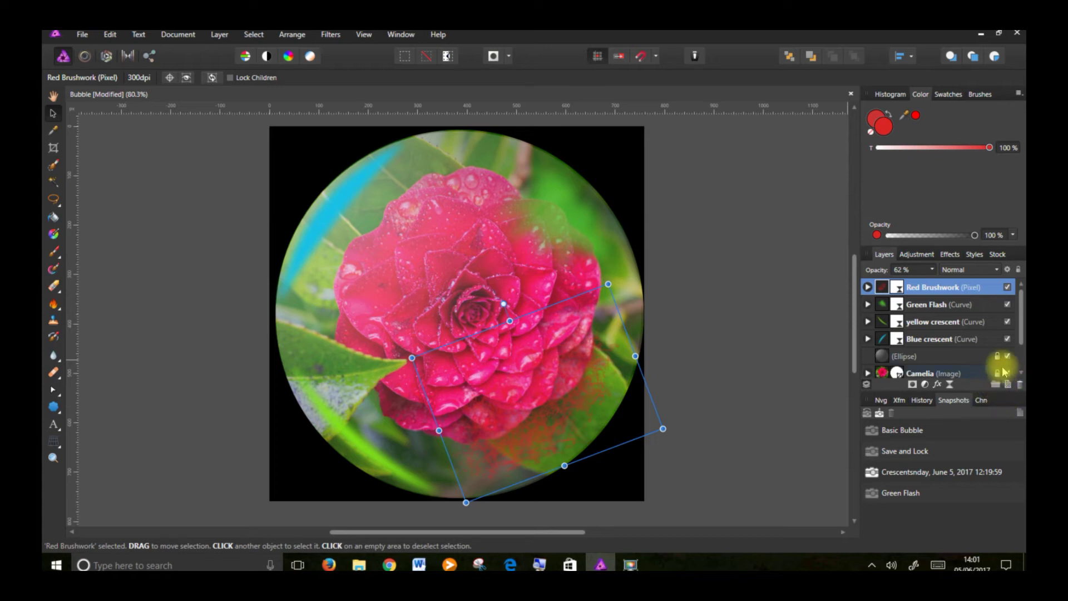
{"action": "left_click_drag", "start_coordinate": [1019, 310], "coordinate": [1020, 334]}
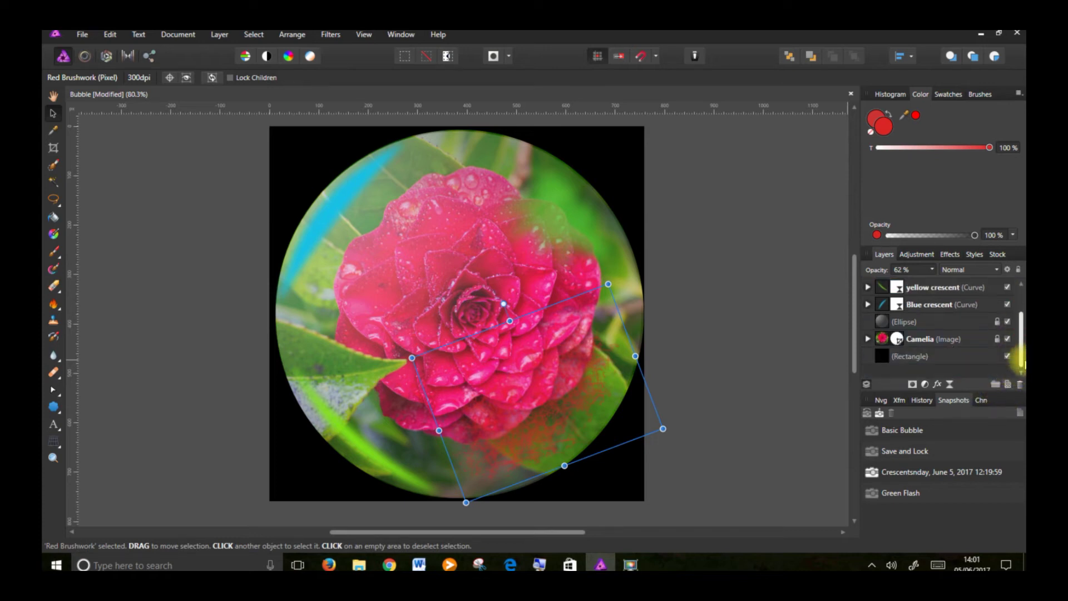
{"action": "left_click", "coordinate": [1008, 340]}
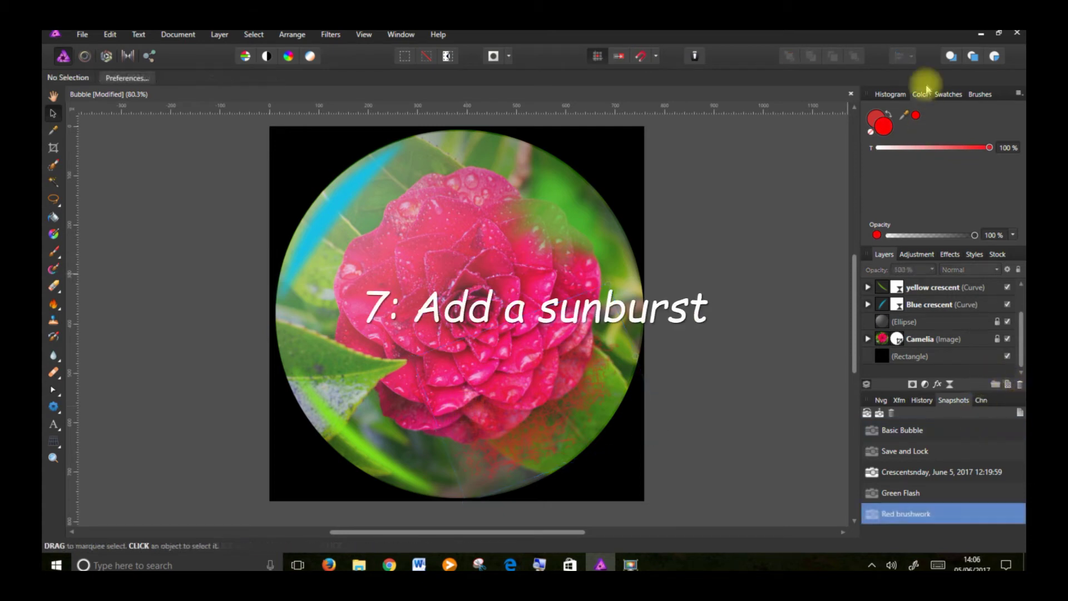
Step: Set the fill colour to a bright lime green, hex 96F713
{"action": "double_click", "coordinate": [885, 127]}
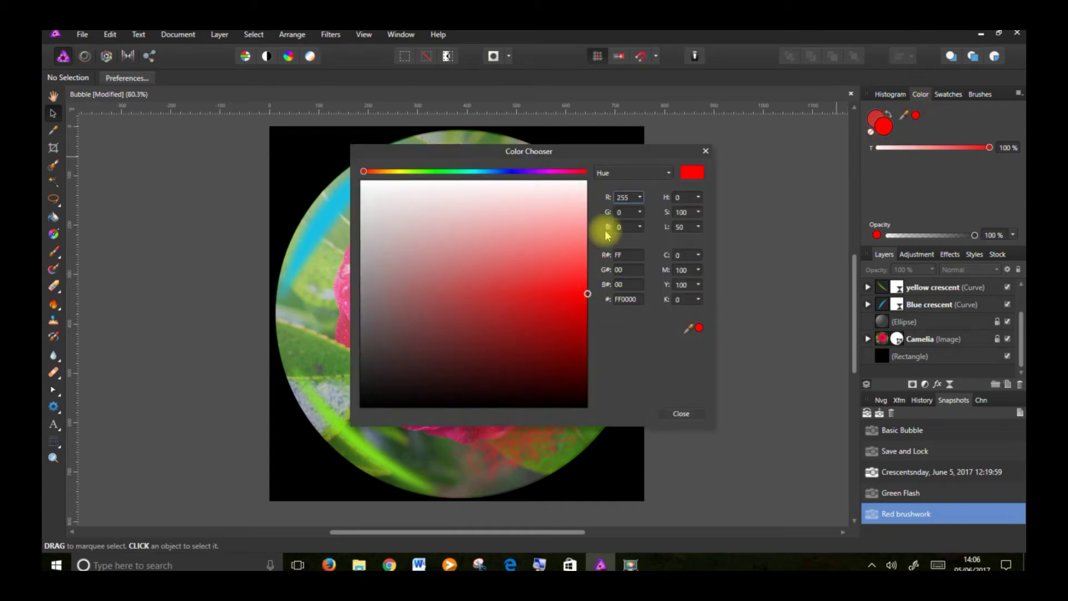
{"action": "left_click", "coordinate": [417, 172]}
{"action": "left_click", "coordinate": [572, 289]}
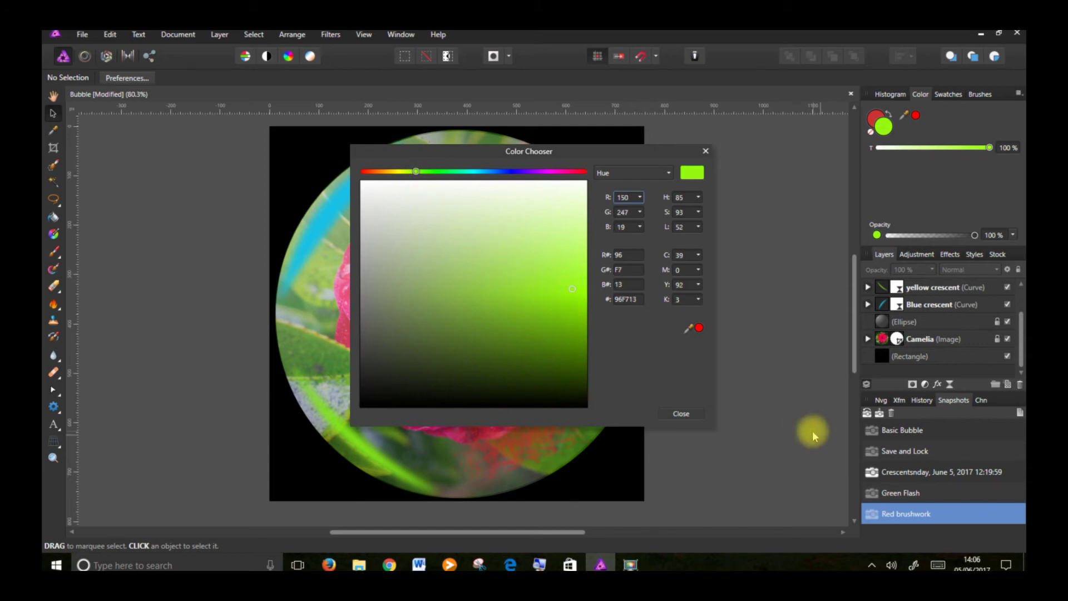
{"action": "left_click", "coordinate": [681, 413]}
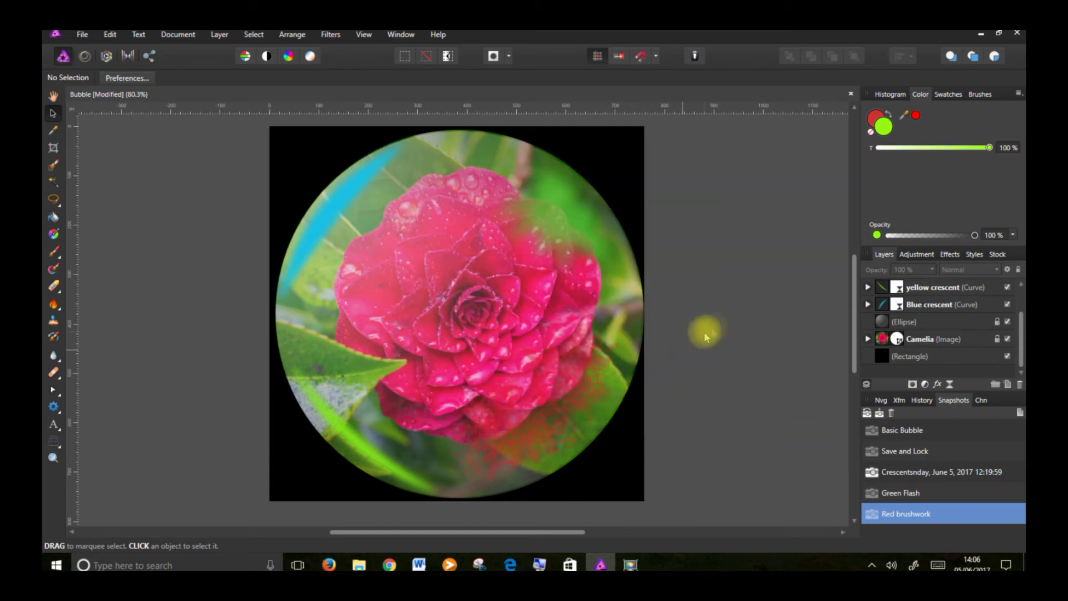
Step: Add a new pixel layer above the yellow crescent and draw a cog shape over the flower's centre
{"action": "left_click", "coordinate": [54, 408]}
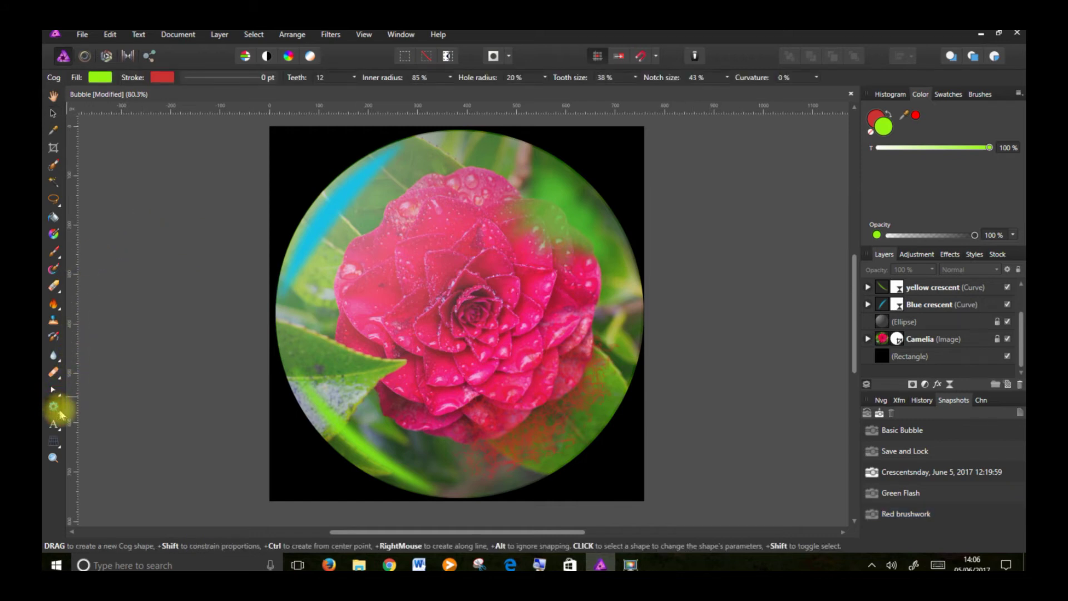
{"action": "left_click", "coordinate": [60, 412]}
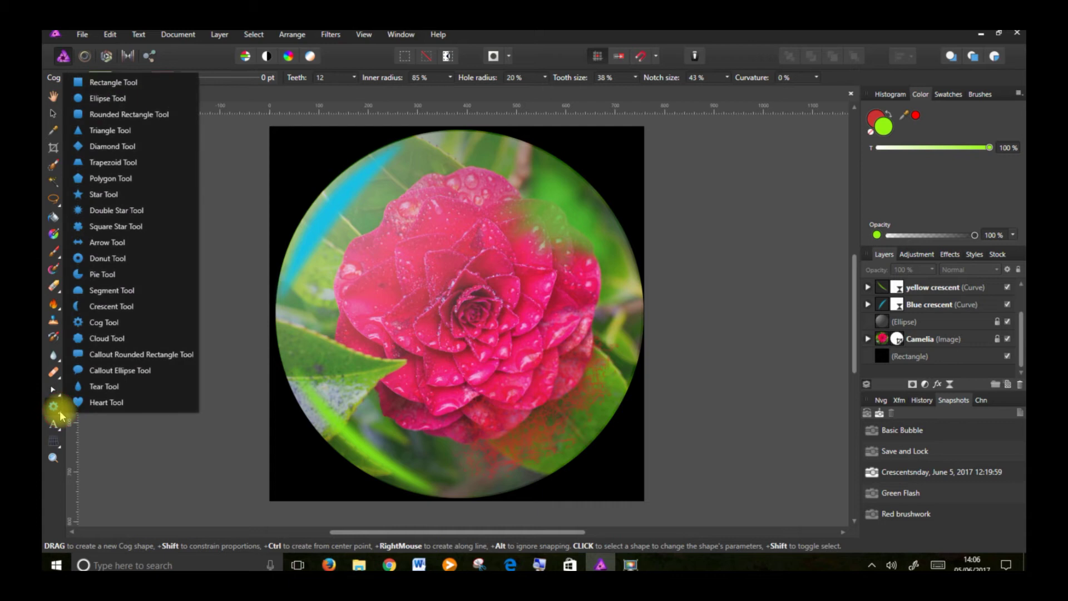
{"action": "left_click", "coordinate": [108, 322]}
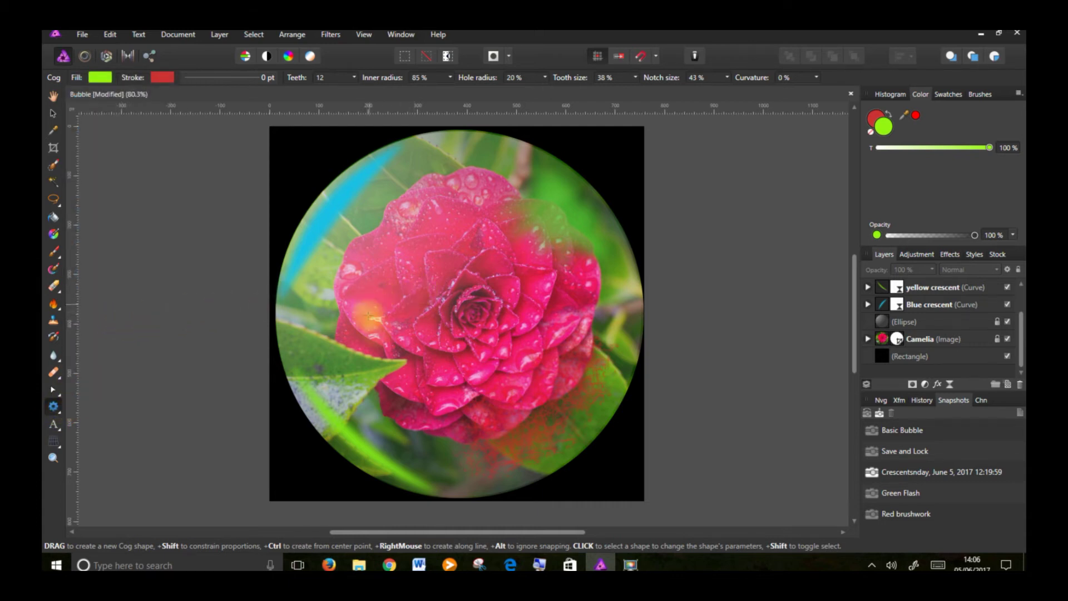
{"action": "left_click", "coordinate": [933, 293]}
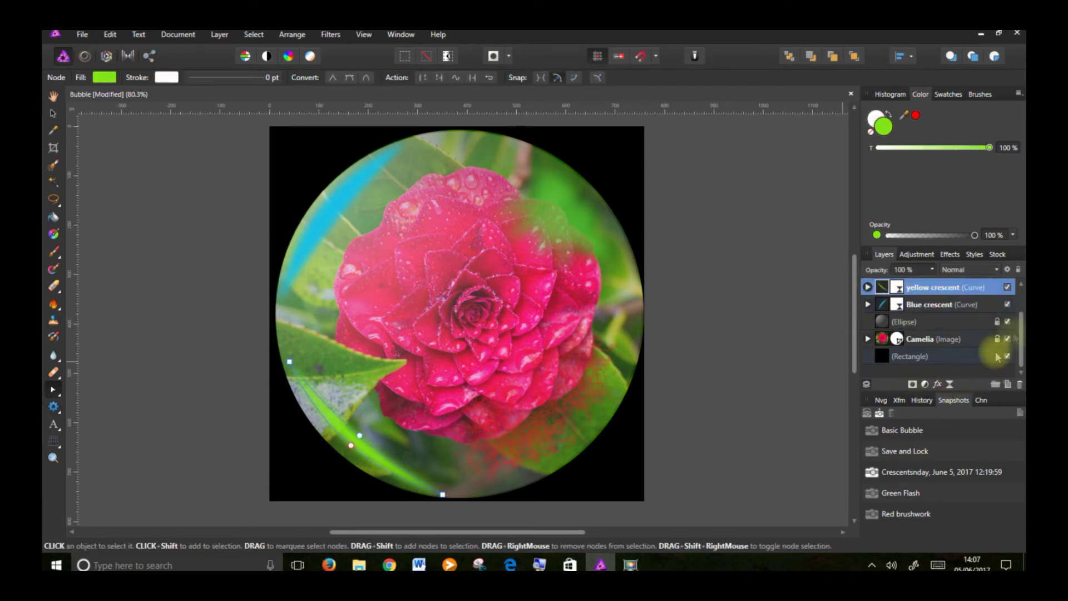
{"action": "left_click", "coordinate": [1008, 385]}
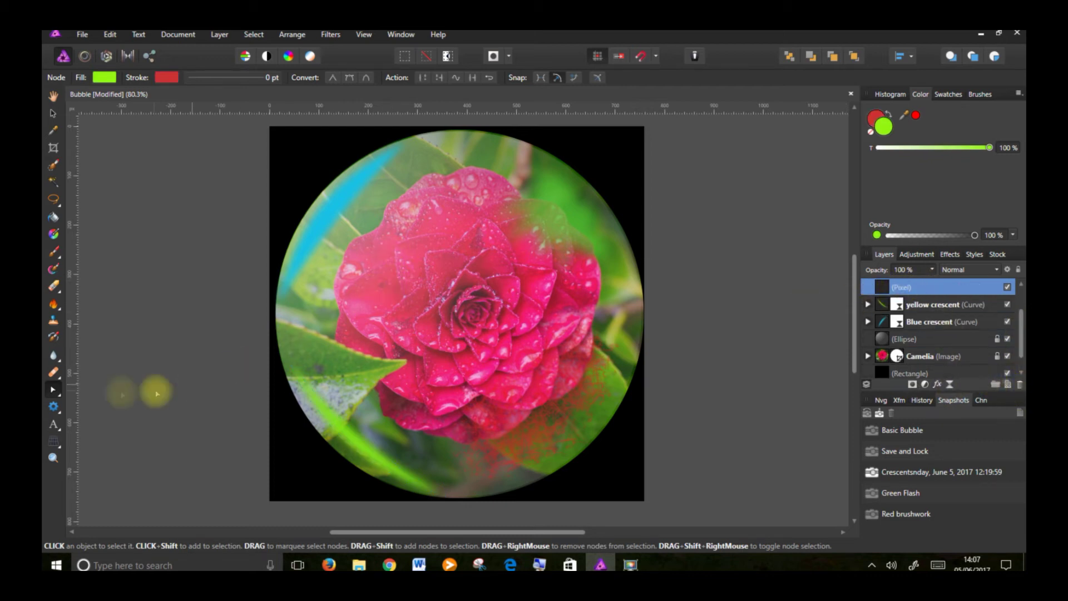
{"action": "left_click", "coordinate": [56, 408]}
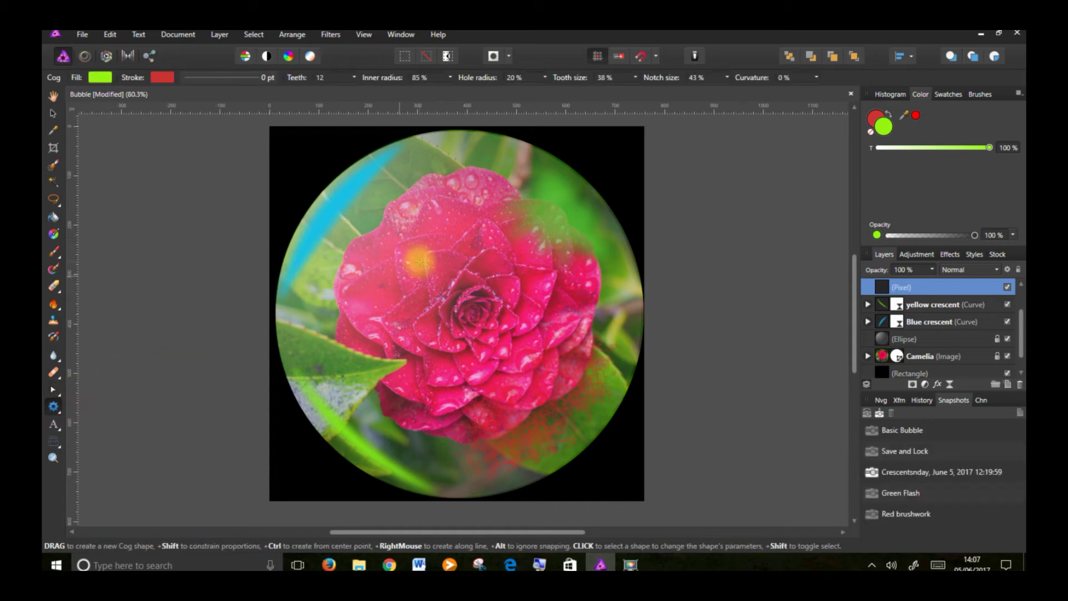
{"action": "left_click_drag", "start_coordinate": [393, 253], "coordinate": [543, 392]}
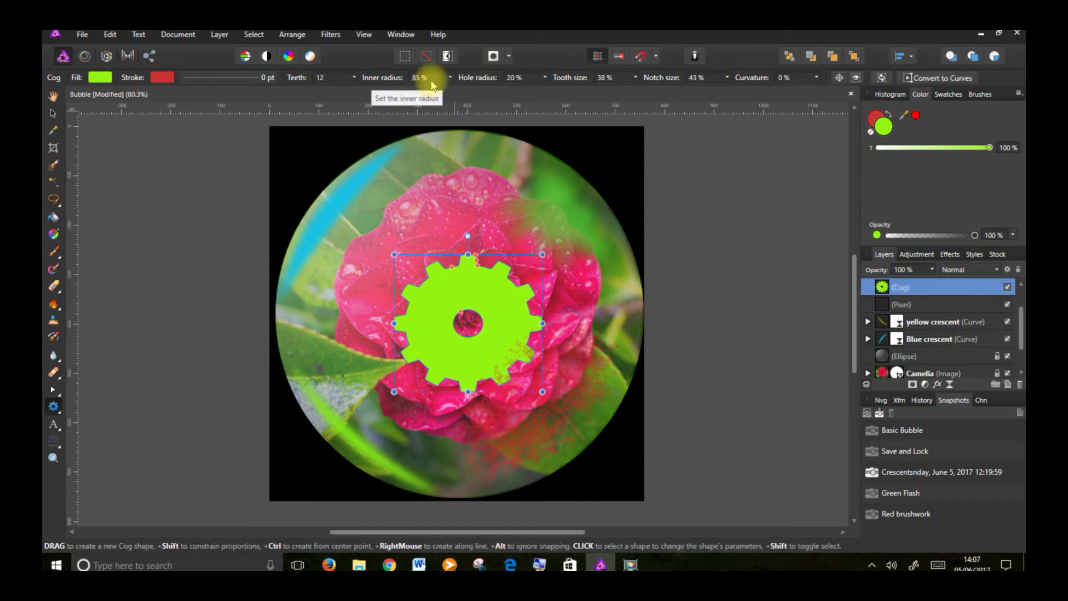
Step: Turn the cog into a spiky sunburst with 16 teeth, 31% inner radius, 0% hole radius and 0% tooth size
{"action": "left_click", "coordinate": [451, 78]}
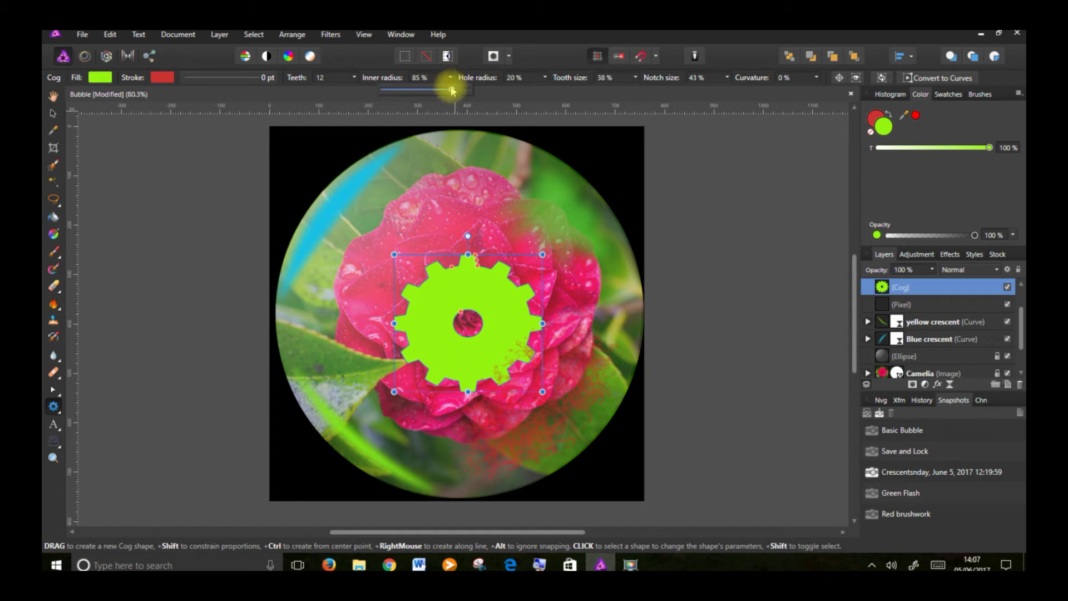
{"action": "left_click_drag", "start_coordinate": [449, 91], "coordinate": [422, 107]}
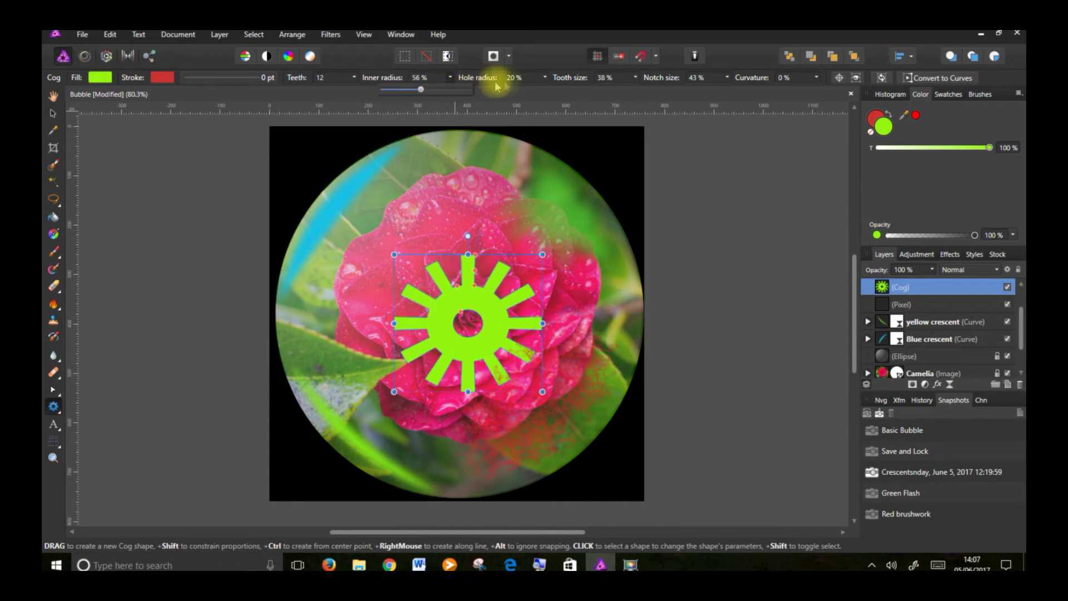
{"action": "left_click_drag", "start_coordinate": [547, 86], "coordinate": [498, 98]}
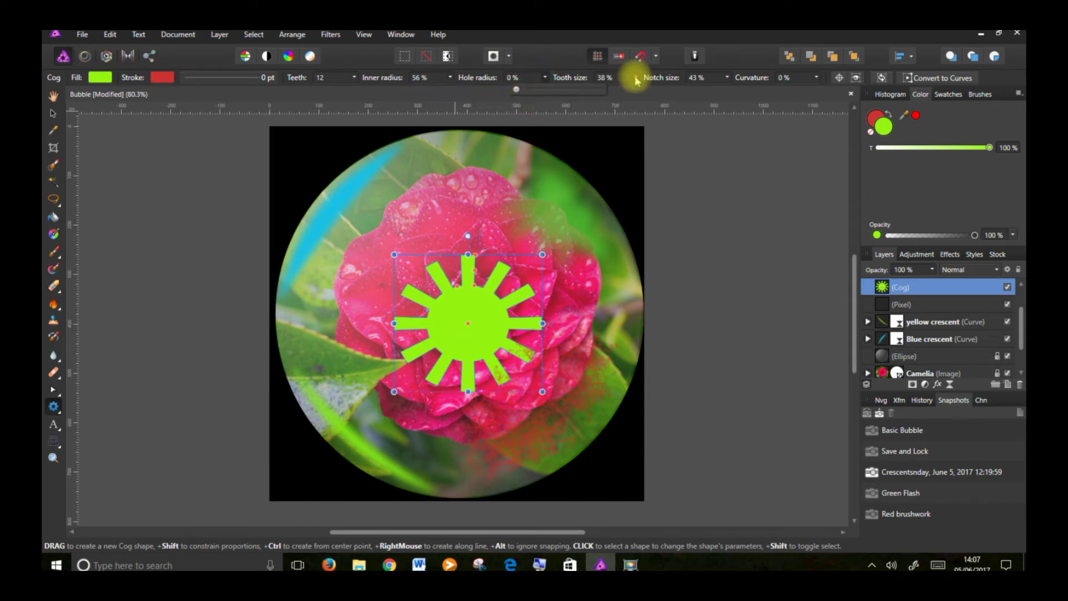
{"action": "left_click_drag", "start_coordinate": [640, 93], "coordinate": [593, 100]}
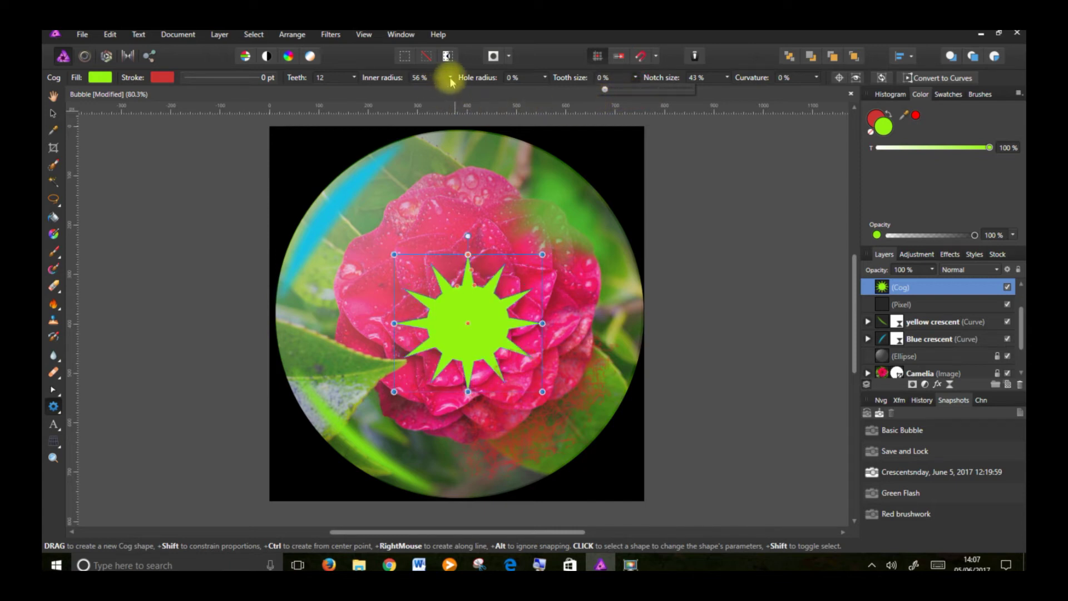
{"action": "left_click", "coordinate": [451, 81]}
{"action": "left_click_drag", "start_coordinate": [446, 89], "coordinate": [365, 112]}
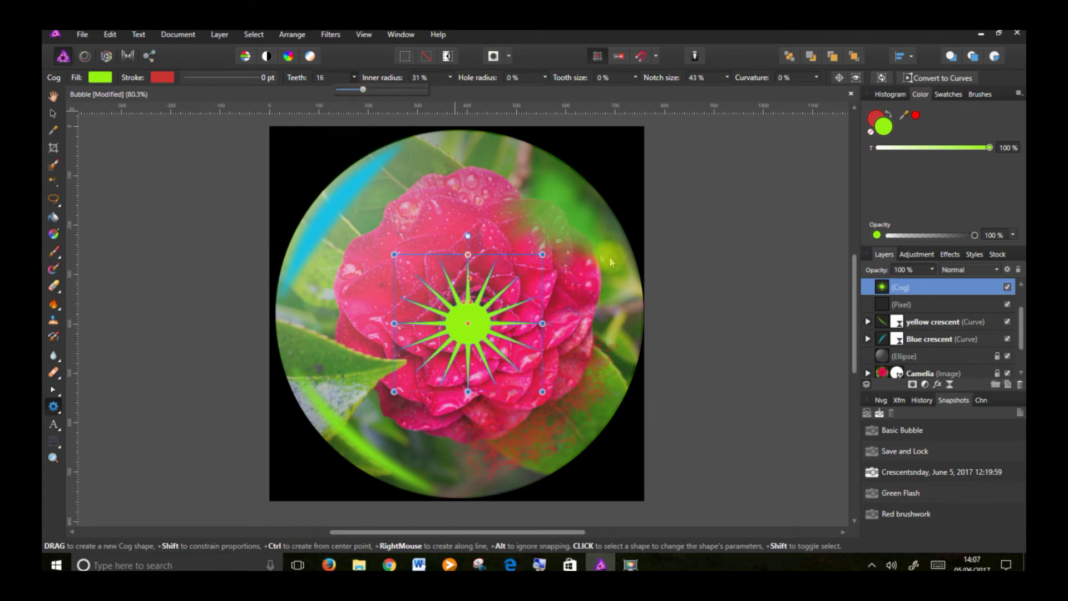
Step: Rename the cog layer as Sunburst
{"action": "double_click", "coordinate": [907, 287]}
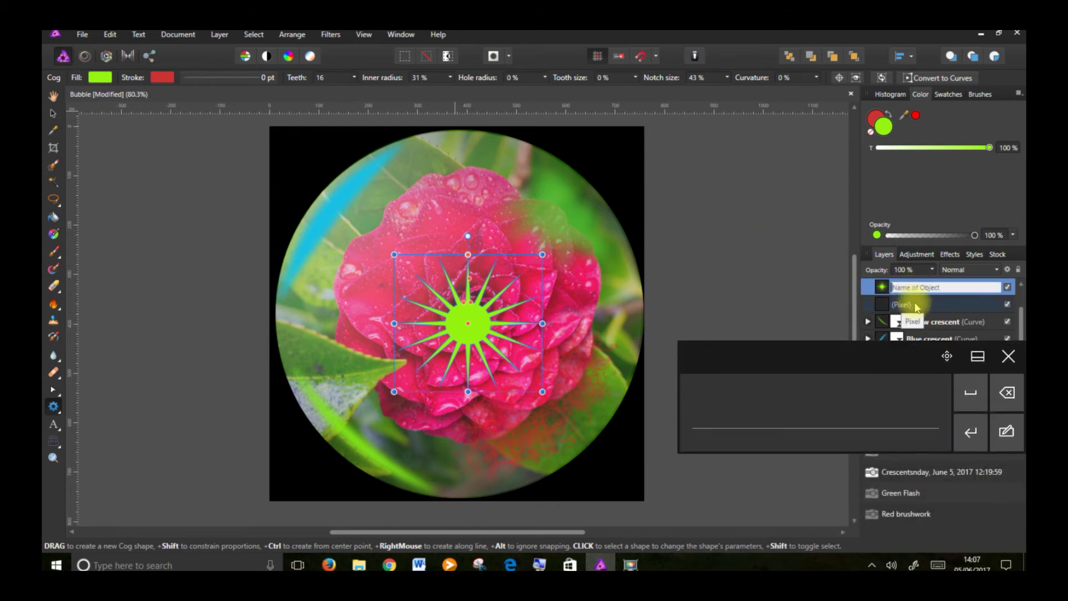
{"action": "type", "text": "st"}
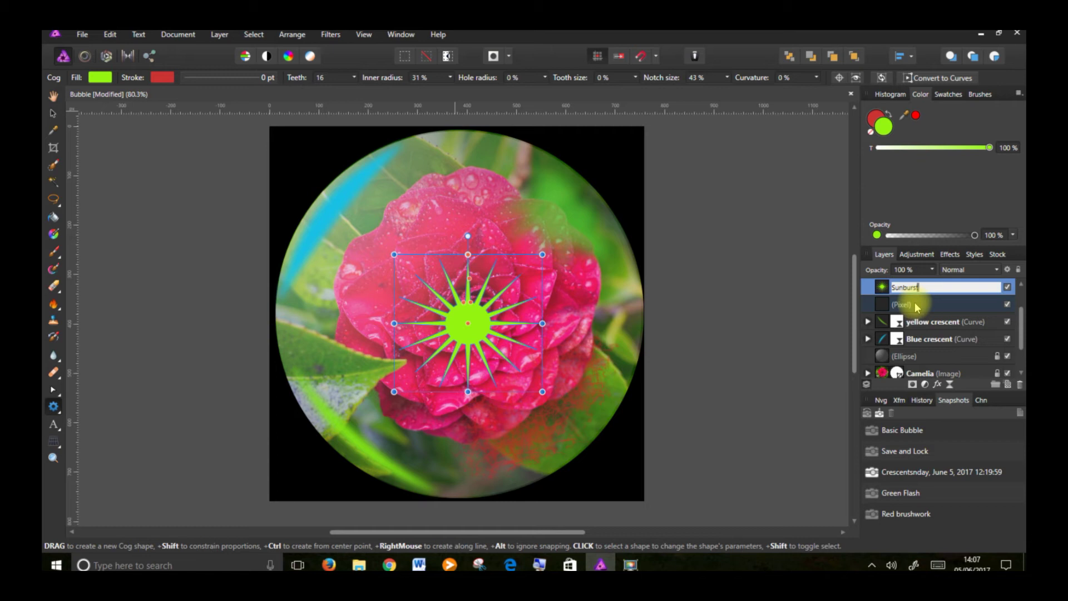
{"action": "key", "text": "Return"}
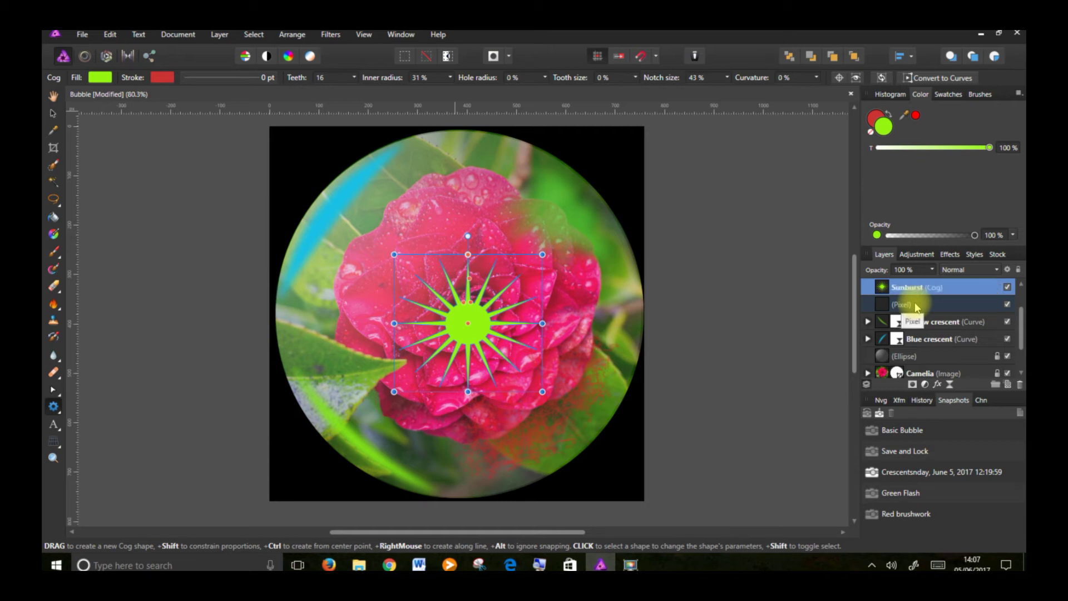
Step: Add a live Gaussian Blur filter to the Sunburst layer with a radius of 6.1 px
{"action": "left_click", "coordinate": [224, 38]}
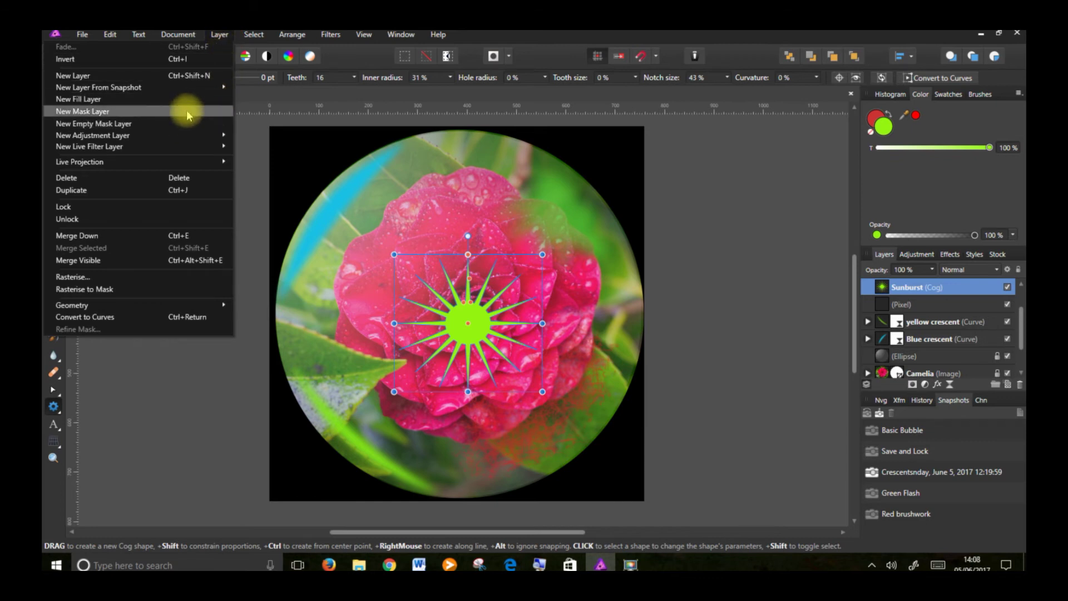
{"action": "mouse_move", "coordinate": [190, 147]}
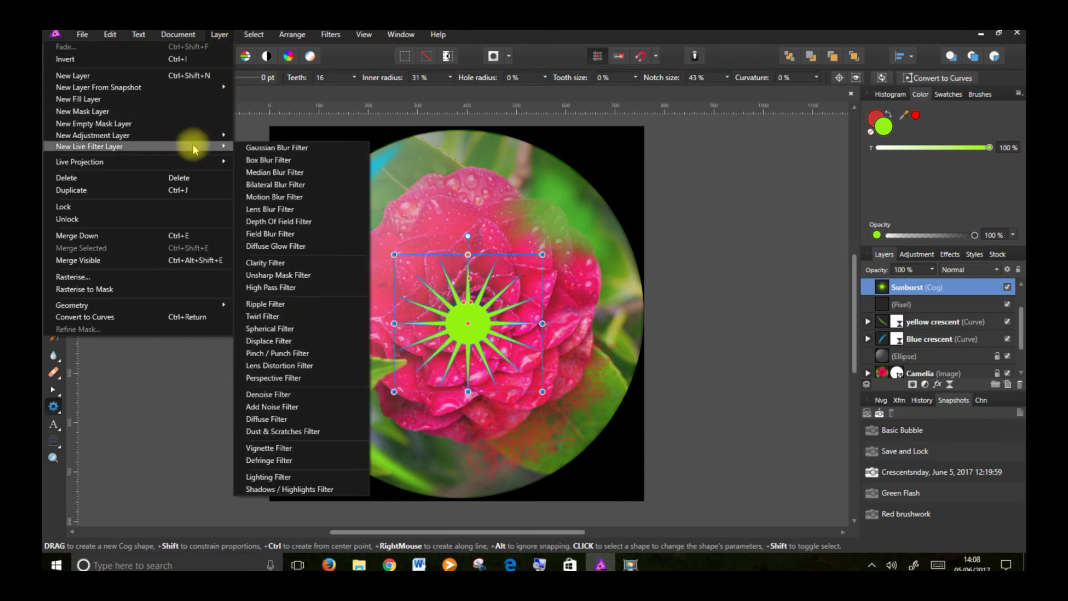
{"action": "left_click", "coordinate": [276, 149]}
{"action": "left_click_drag", "start_coordinate": [636, 474], "coordinate": [659, 493]}
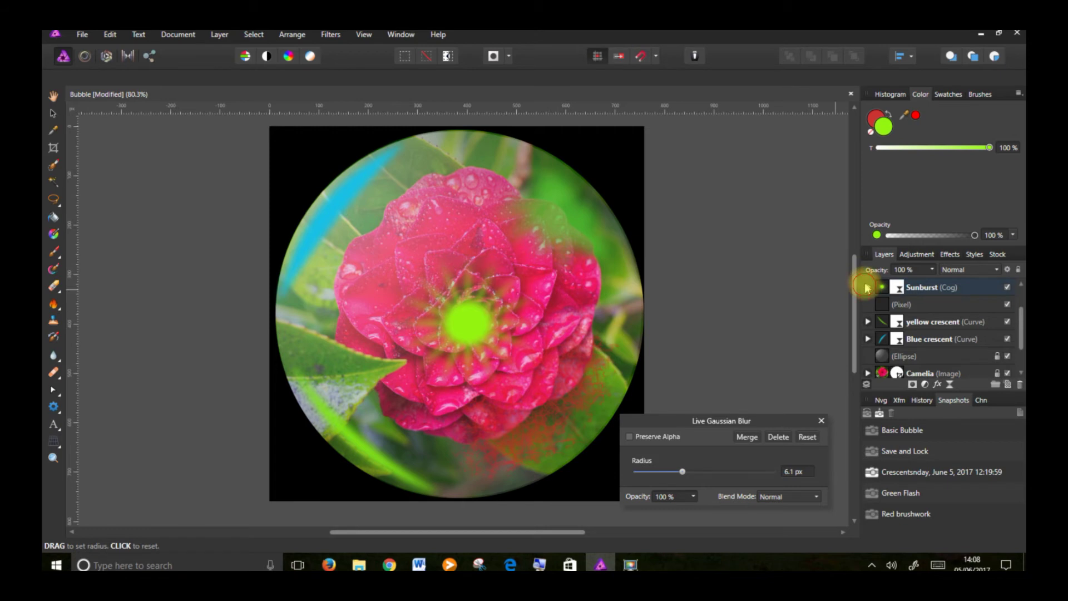
Step: Select the Sunburst shape itself, shrink it to less than half its size and place it on the leaf tip at the flower's lower-left edge
{"action": "left_click", "coordinate": [868, 287]}
{"action": "left_click", "coordinate": [906, 301]}
{"action": "left_click", "coordinate": [907, 287]}
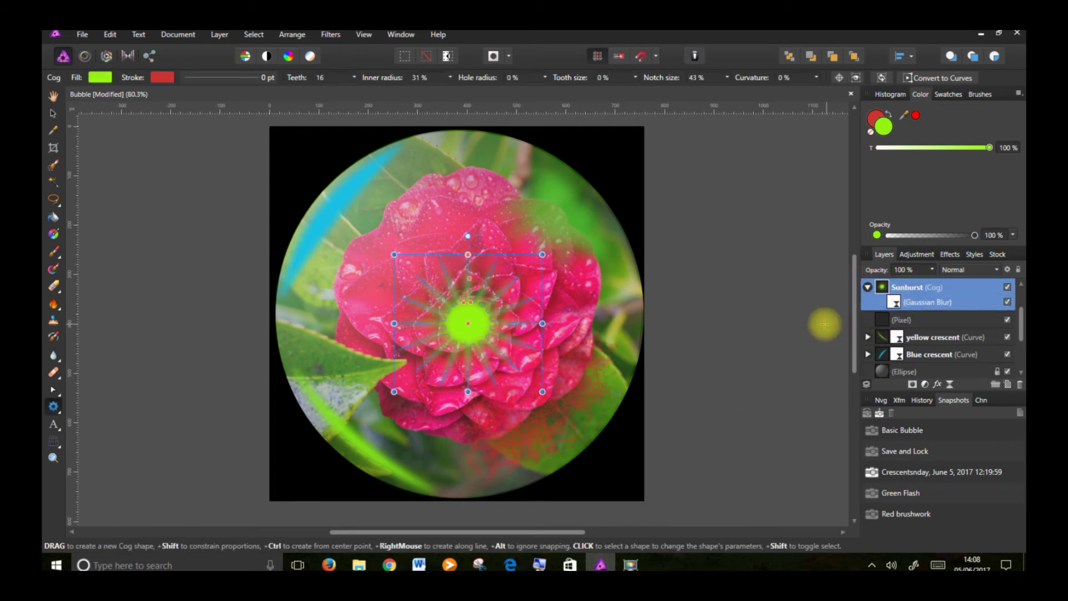
{"action": "left_click", "coordinate": [53, 113]}
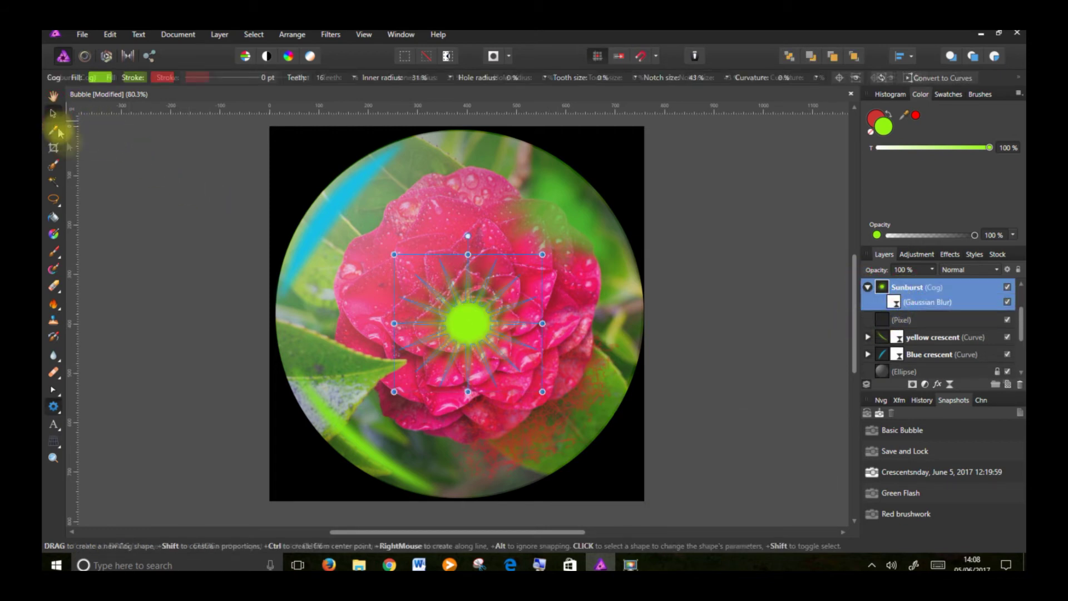
{"action": "left_click_drag", "start_coordinate": [543, 254], "coordinate": [455, 325]}
{"action": "left_click_drag", "start_coordinate": [424, 359], "coordinate": [407, 364]}
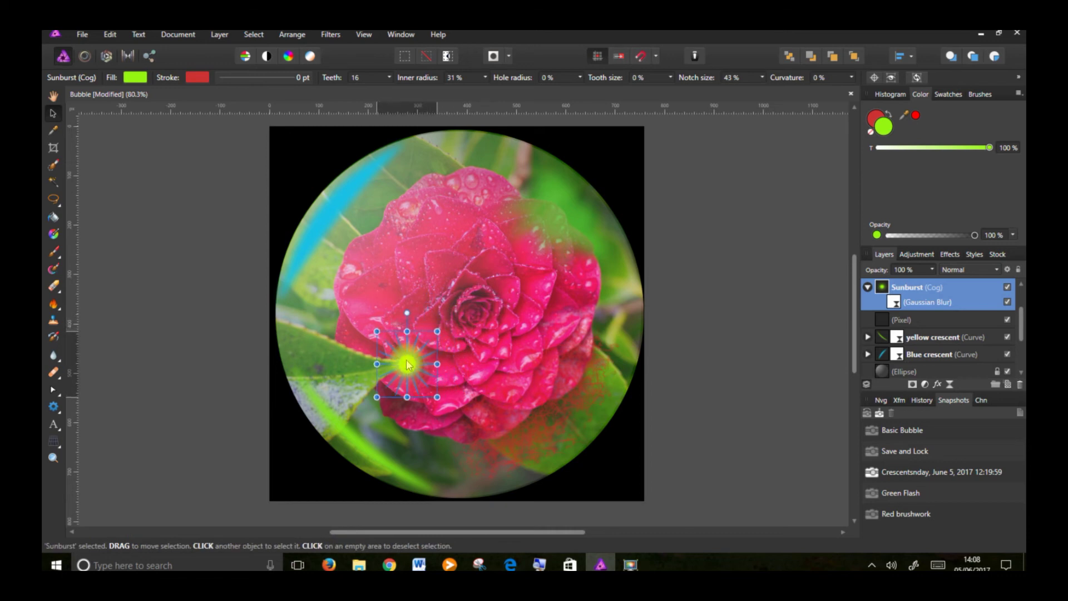
{"action": "left_click_drag", "start_coordinate": [438, 330], "coordinate": [433, 331]}
{"action": "left_click_drag", "start_coordinate": [408, 369], "coordinate": [406, 367]}
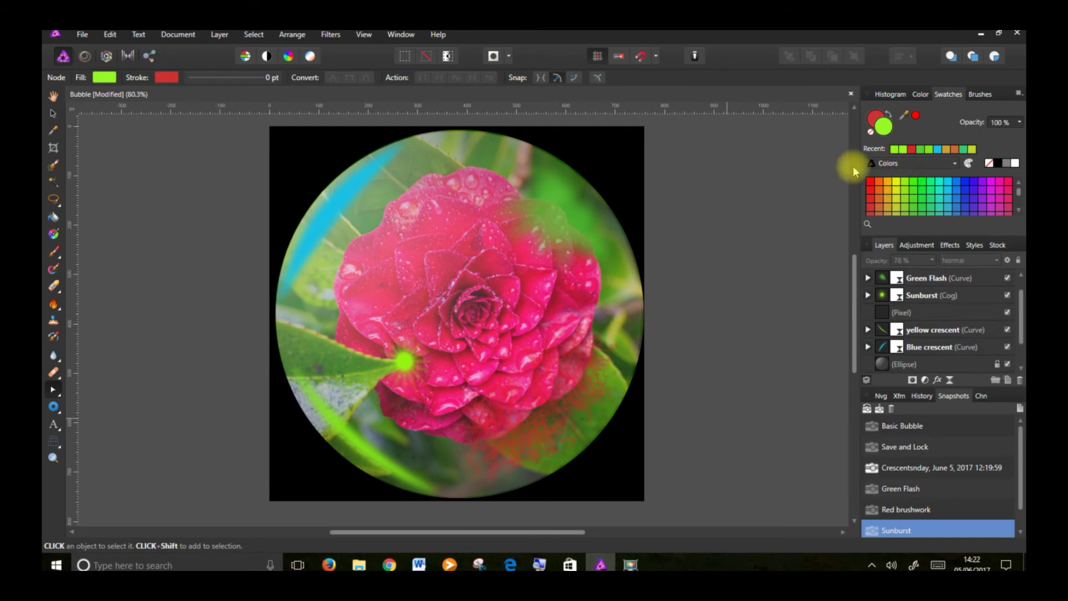
Step: Deselect all layers and draw a large circular pie shape with a 50% hole radius over the flower
{"action": "left_click", "coordinate": [253, 35]}
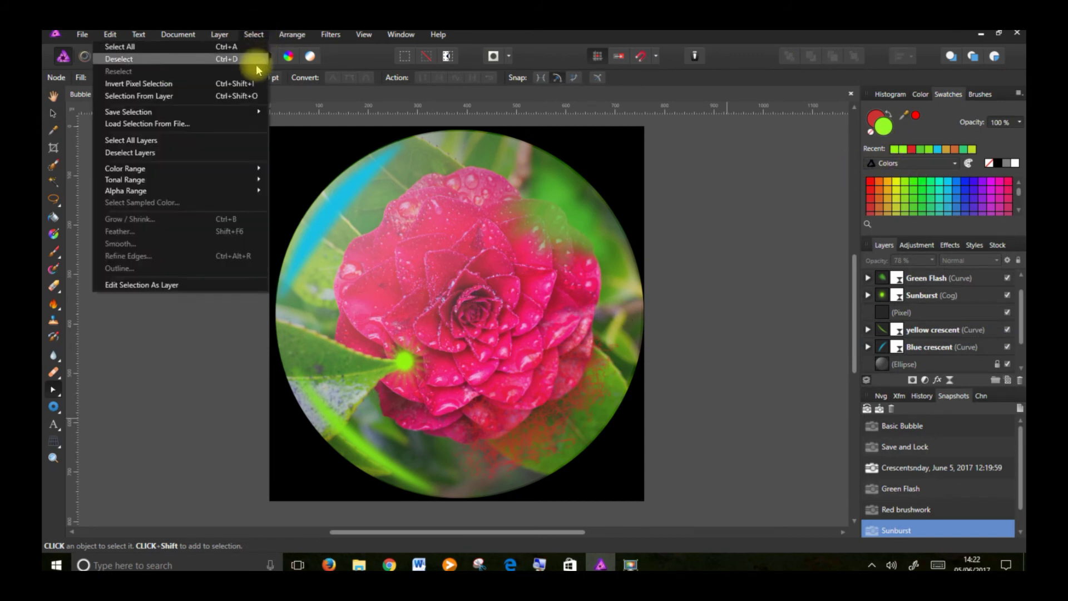
{"action": "left_click", "coordinate": [216, 153]}
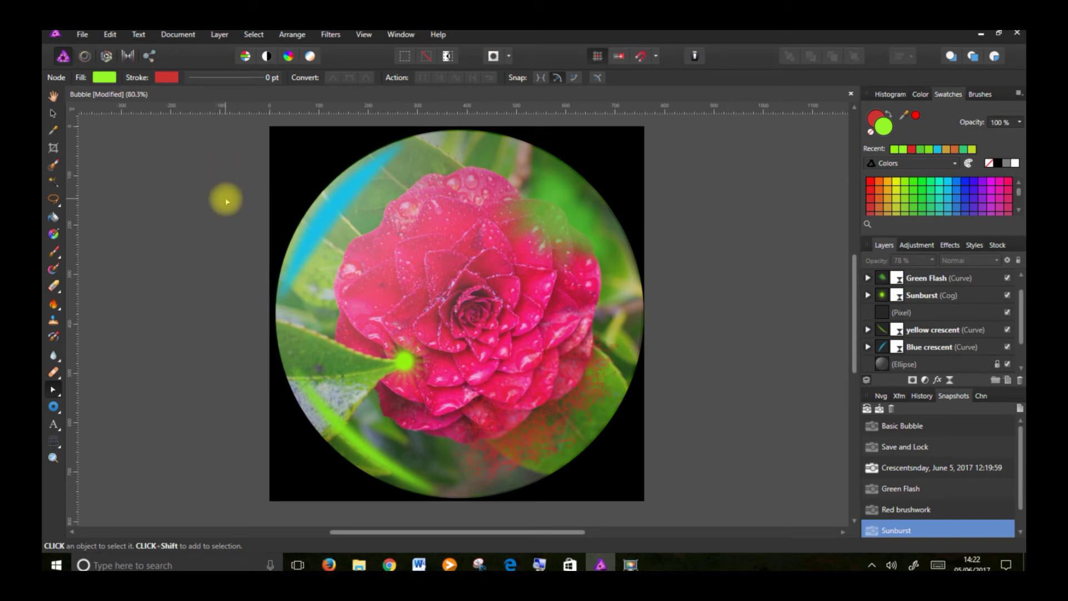
{"action": "left_click", "coordinate": [55, 408]}
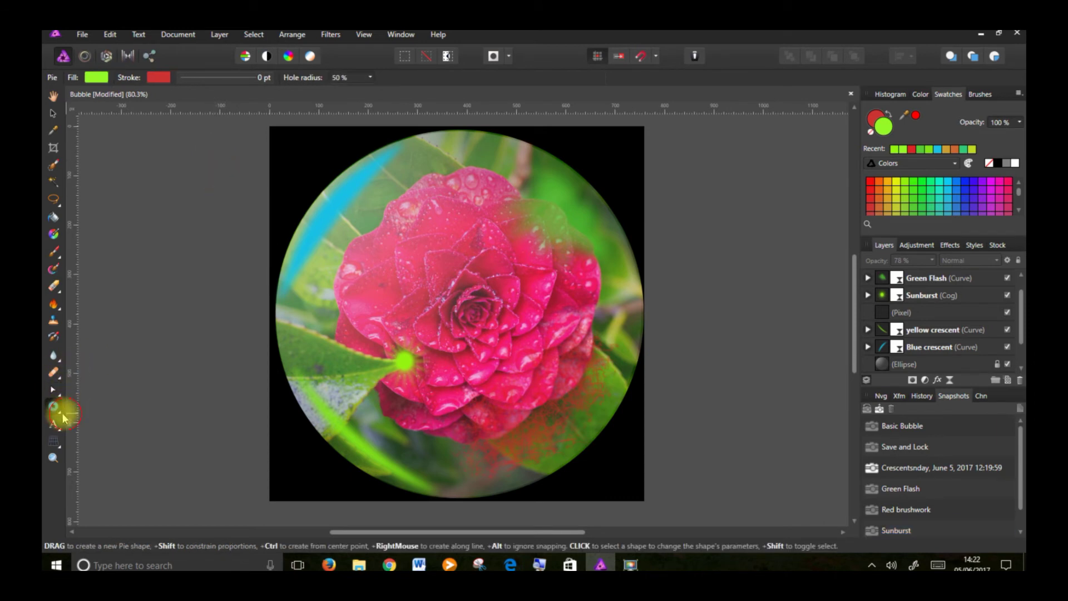
{"action": "left_click", "coordinate": [63, 417]}
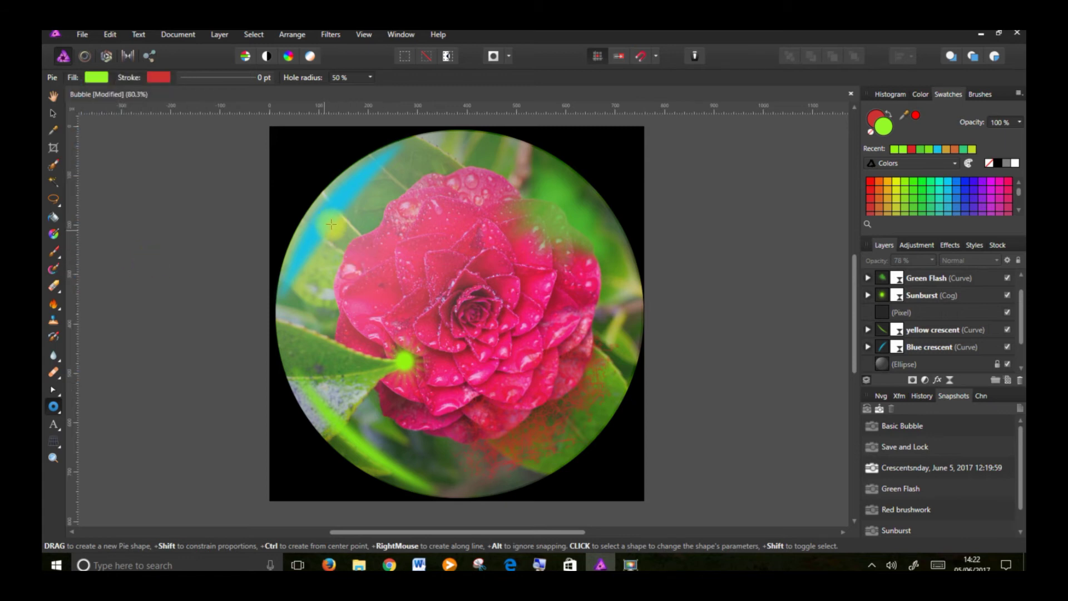
{"action": "left_click_drag", "start_coordinate": [326, 199], "coordinate": [636, 477]}
{"action": "key", "text": "shift"}
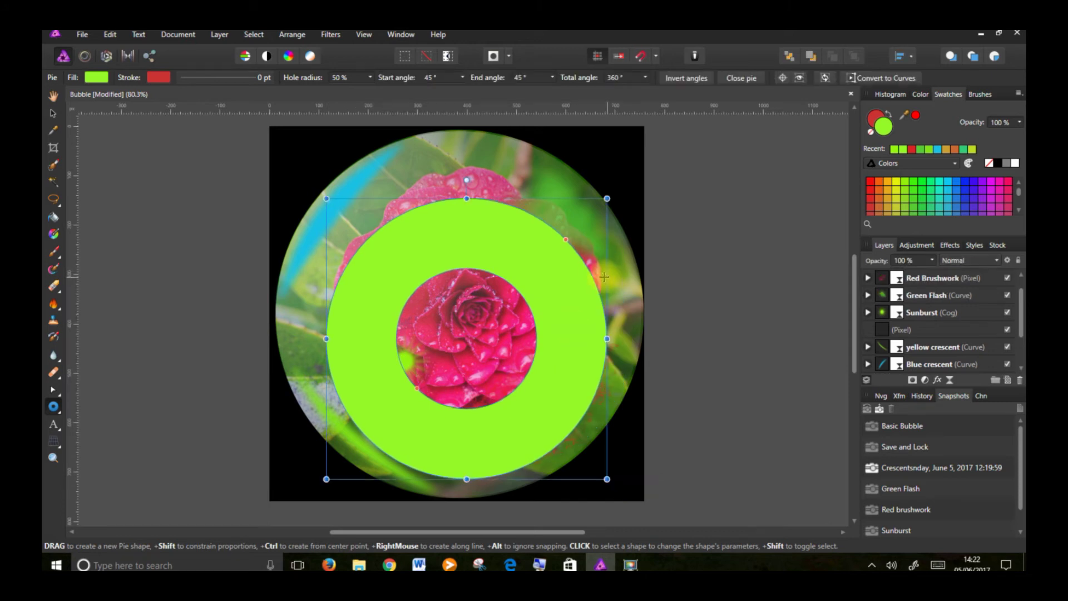
Step: Reshape the pie into a thin open arc with a start angle of about 182.3° and a hole radius of 96%
{"action": "left_click_drag", "start_coordinate": [567, 240], "coordinate": [272, 345]}
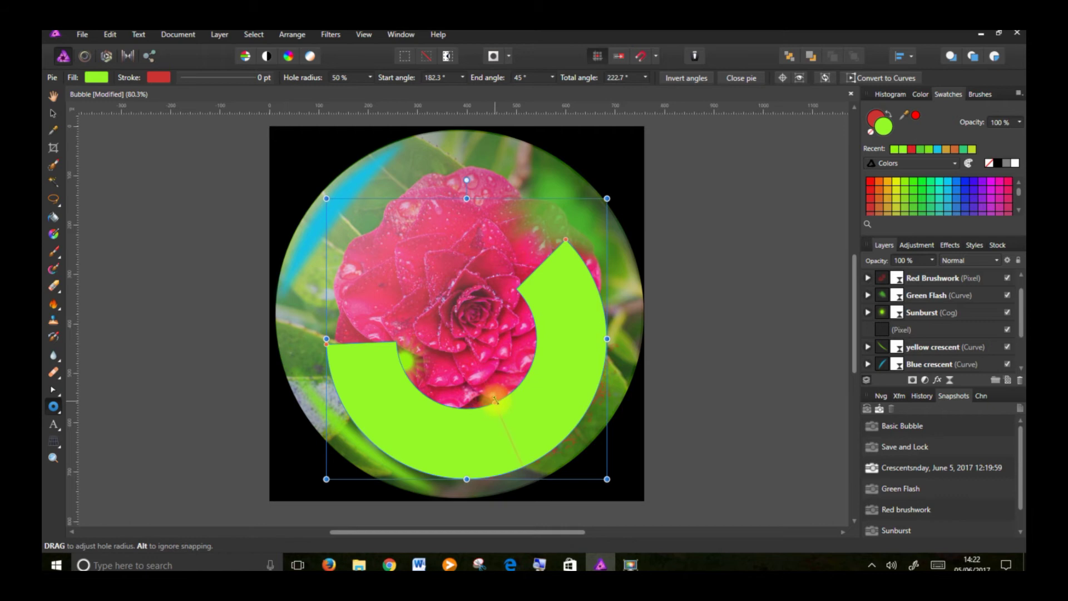
{"action": "left_click_drag", "start_coordinate": [496, 400], "coordinate": [528, 461]}
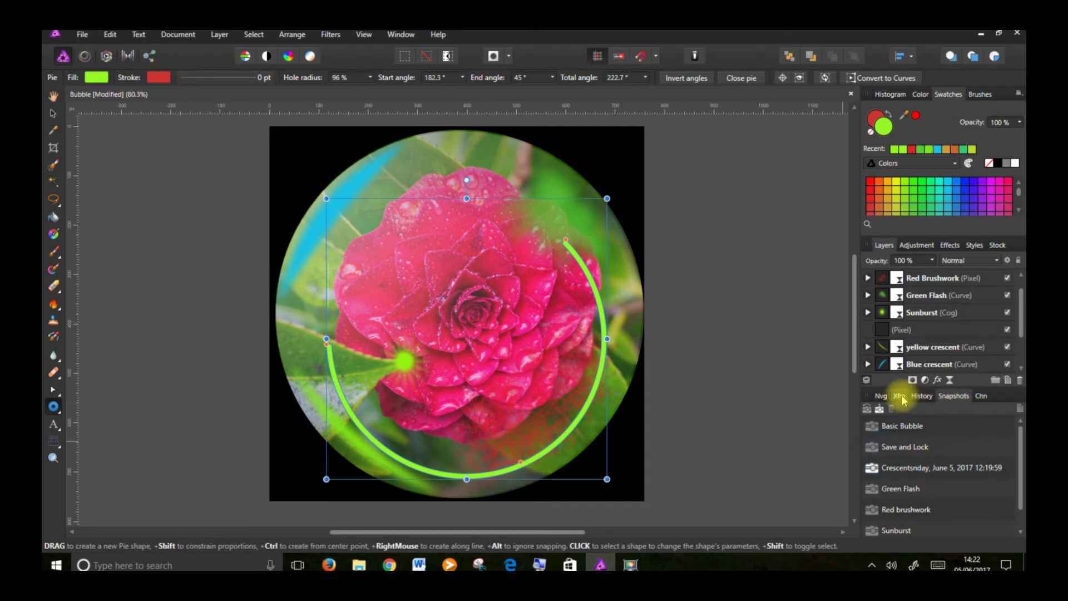
Step: Resize the arc to 740 px wide and 740 px high and align it with the rim of the bubble
{"action": "left_click", "coordinate": [900, 397]}
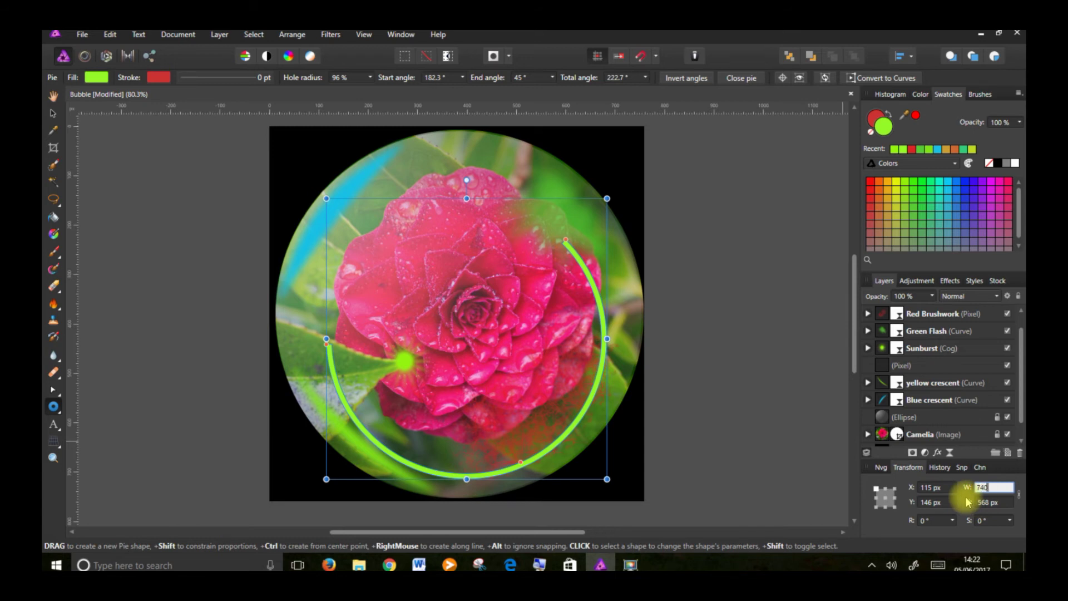
{"action": "key", "text": "Return"}
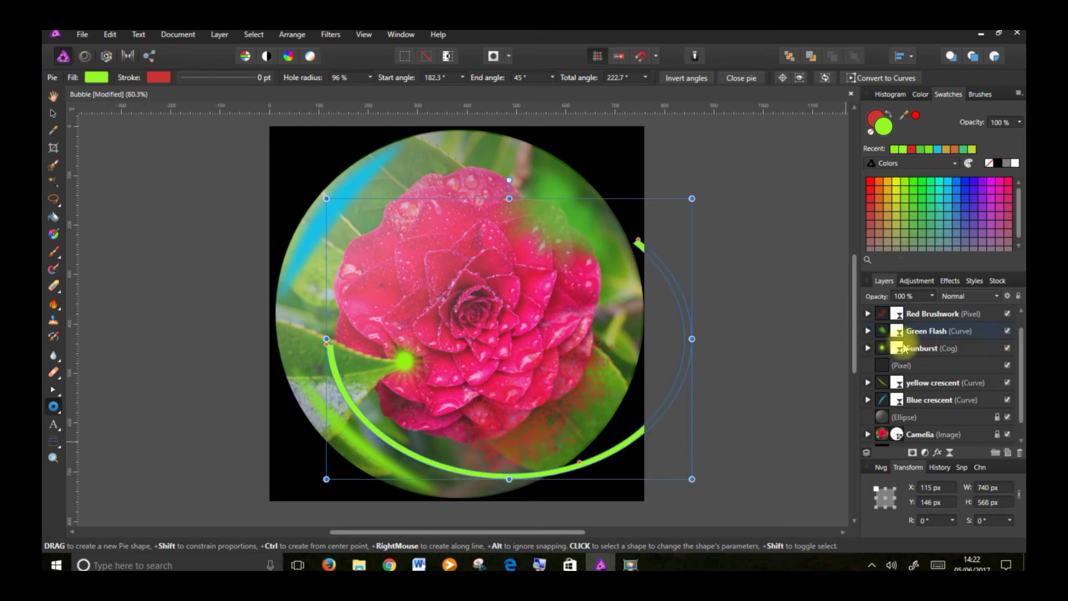
{"action": "left_click", "coordinate": [983, 502]}
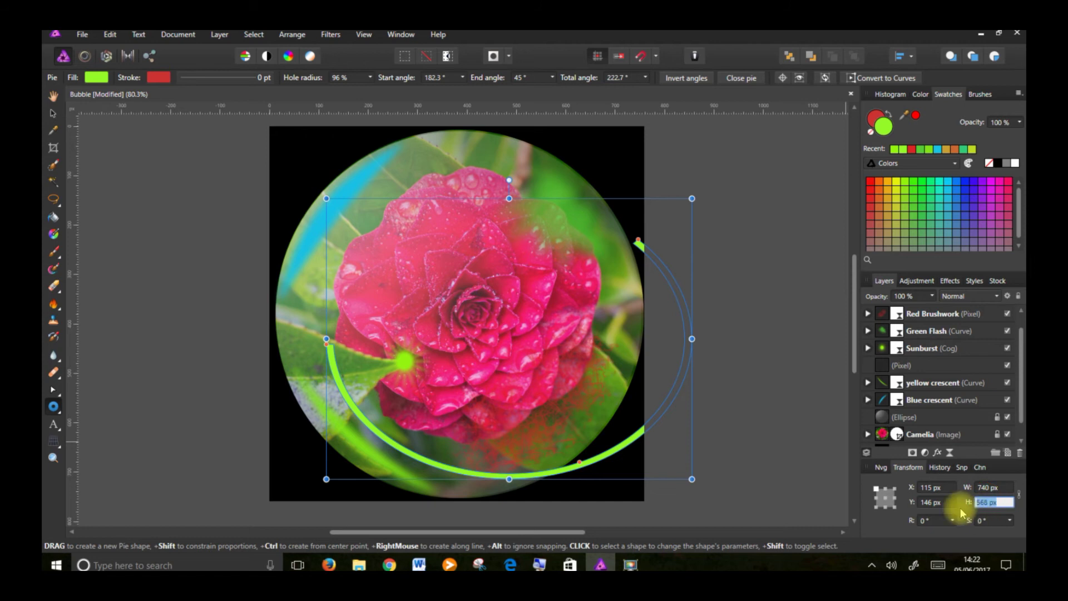
{"action": "key", "text": "Return"}
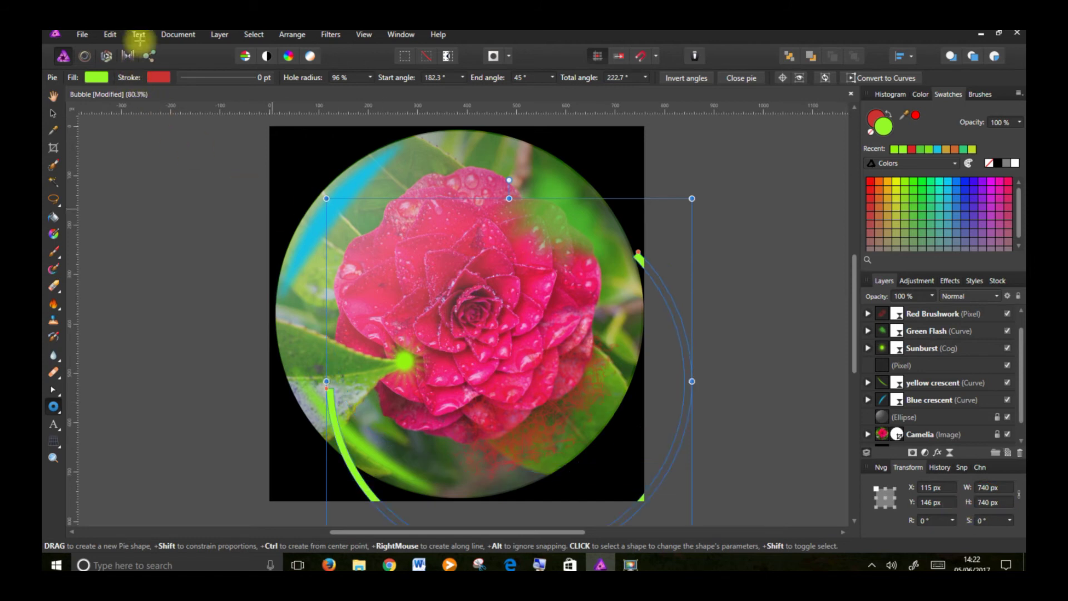
{"action": "left_click", "coordinate": [53, 114]}
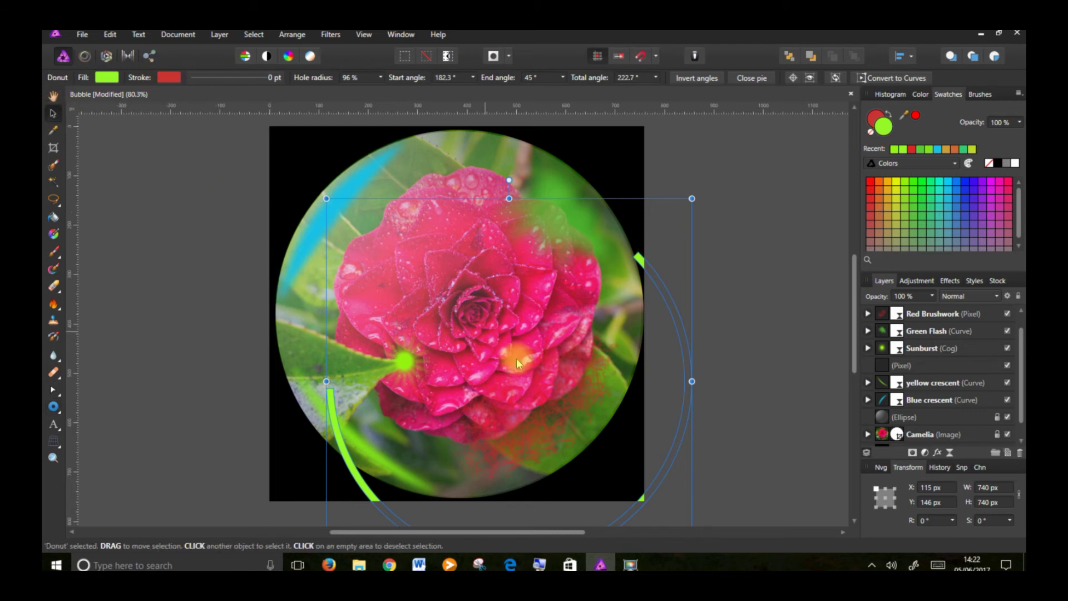
{"action": "left_click_drag", "start_coordinate": [542, 390], "coordinate": [494, 326]}
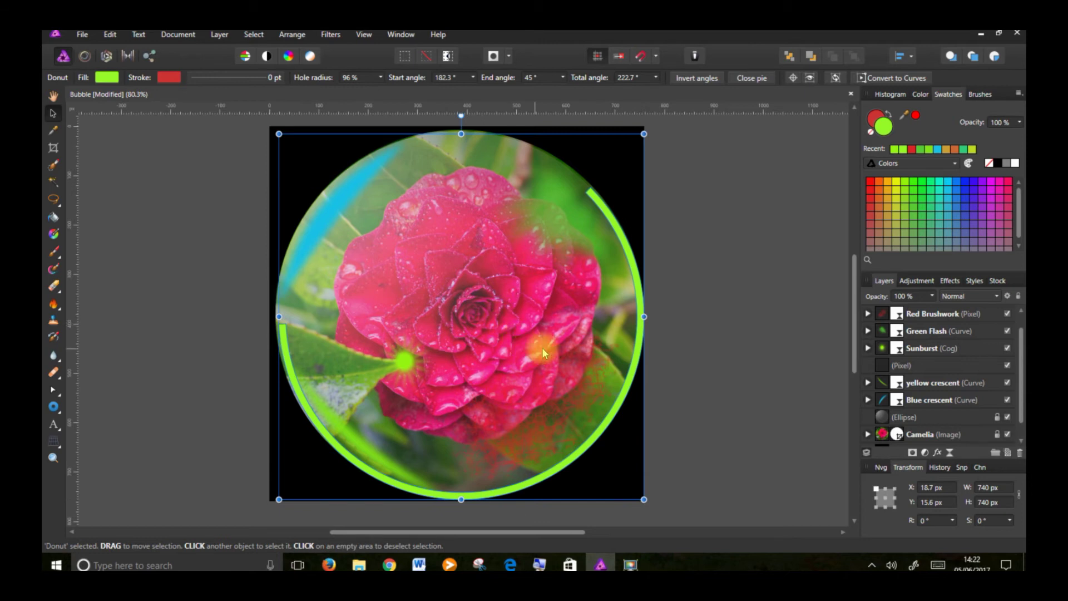
Step: Apply the Rainbow style to the arc and rename its layer as Donut Rim
{"action": "left_click", "coordinate": [976, 281]}
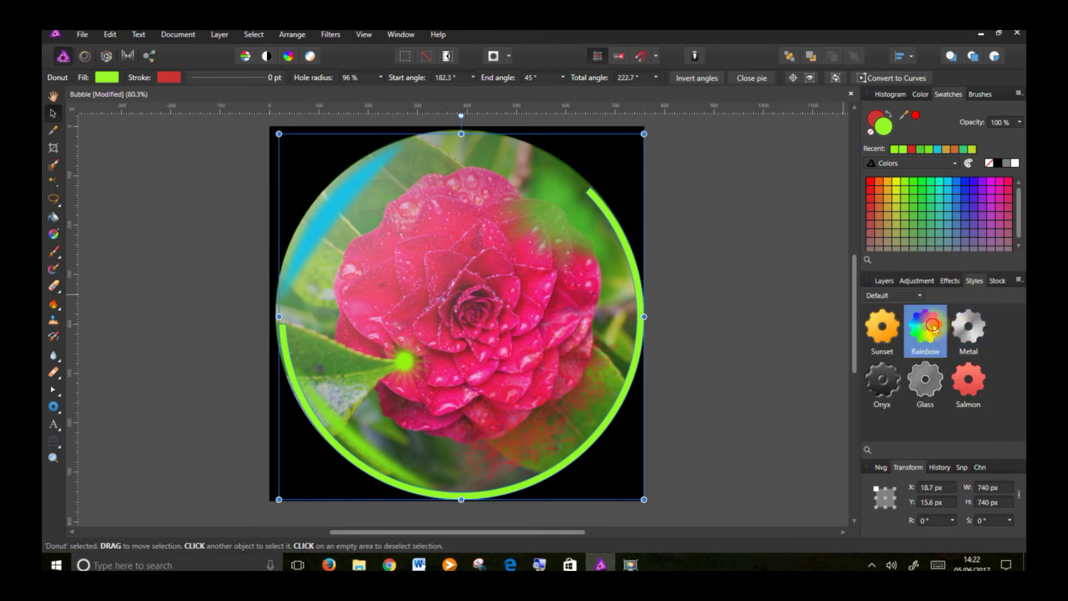
{"action": "left_click", "coordinate": [933, 328]}
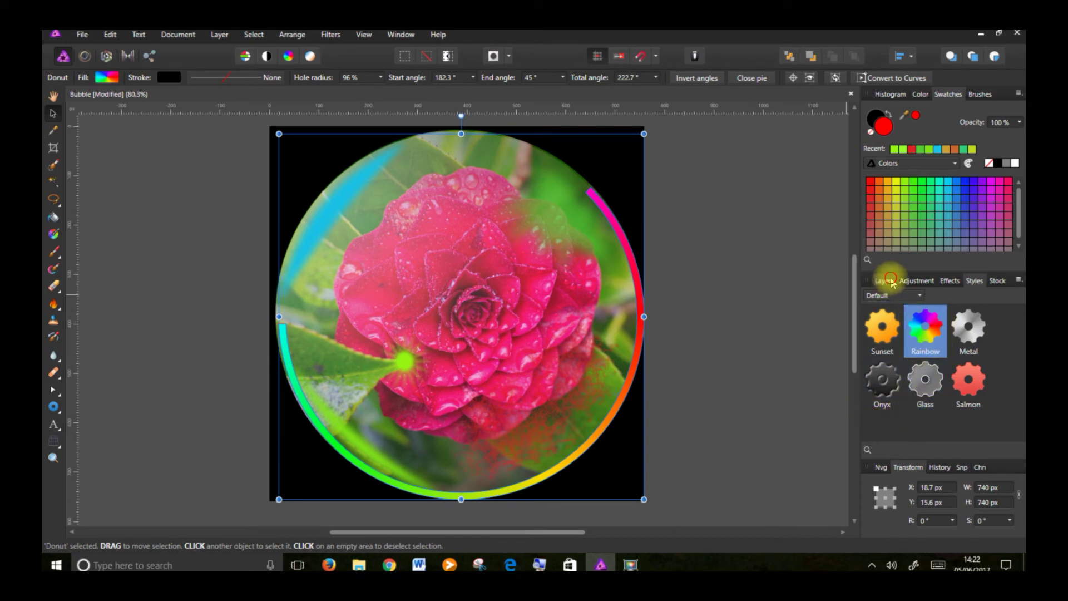
{"action": "left_click", "coordinate": [884, 281]}
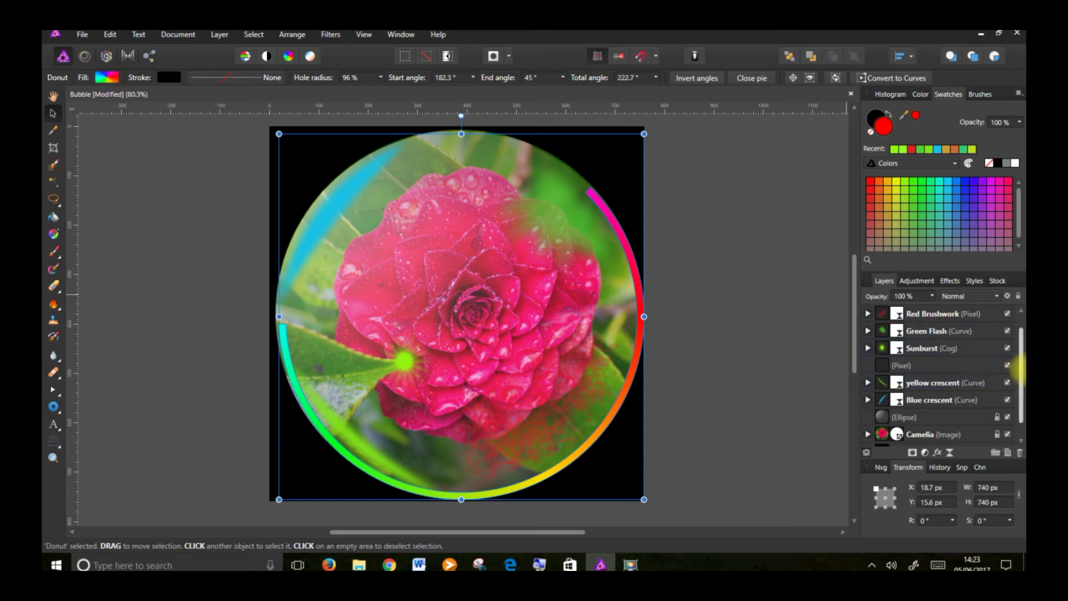
{"action": "scroll", "coordinate": [1023, 364], "scroll_direction": "up", "scroll_amount": 1}
{"action": "double_click", "coordinate": [919, 314]}
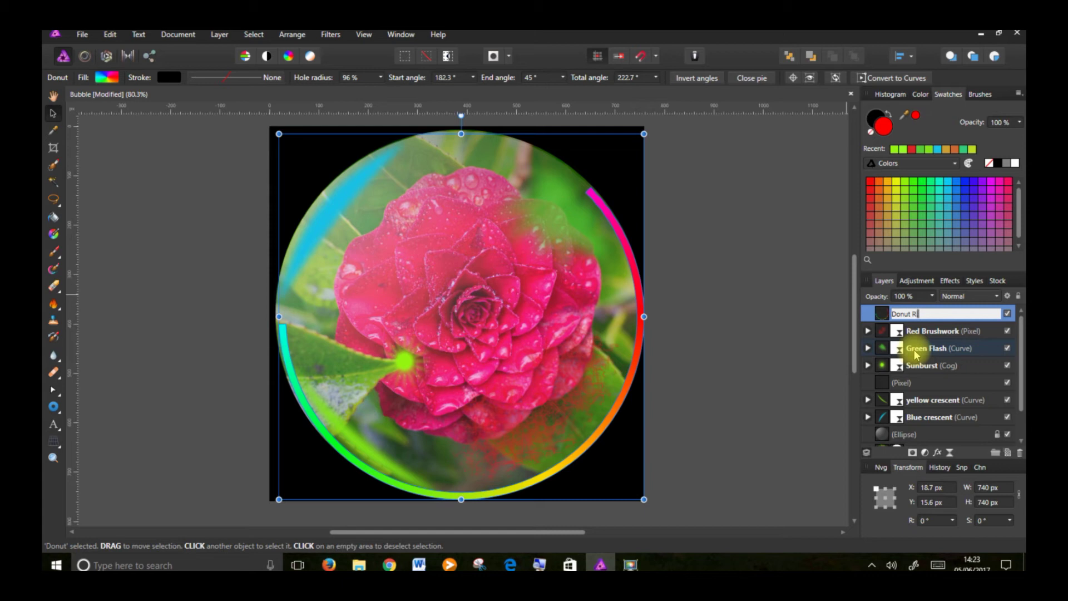
{"action": "key", "text": "Escape"}
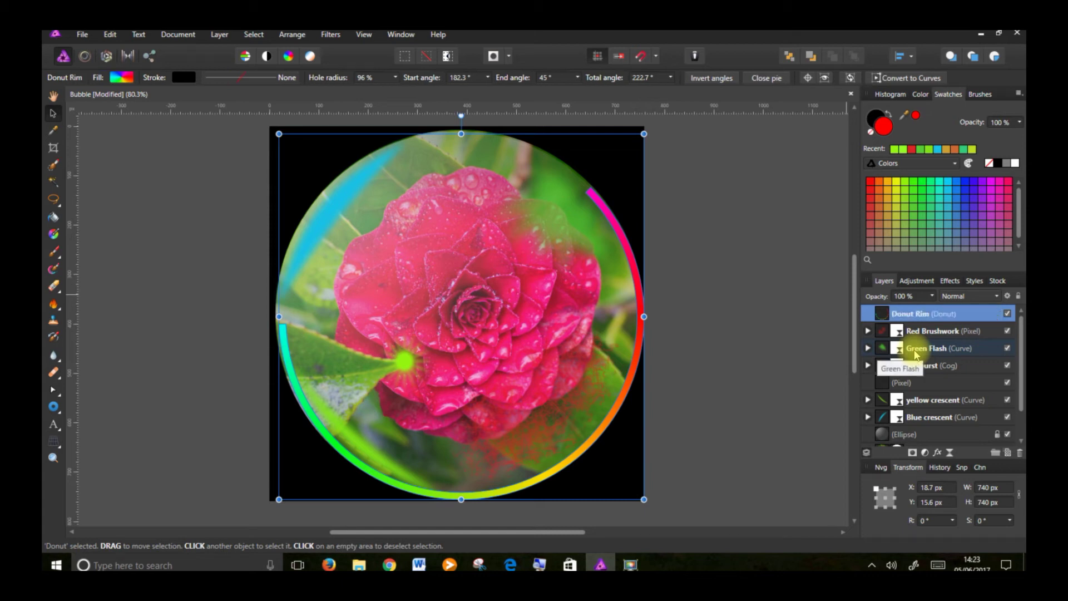
Step: Add a live Gaussian Blur filter to the Donut Rim layer with a radius of 4.1 px
{"action": "left_click", "coordinate": [220, 35]}
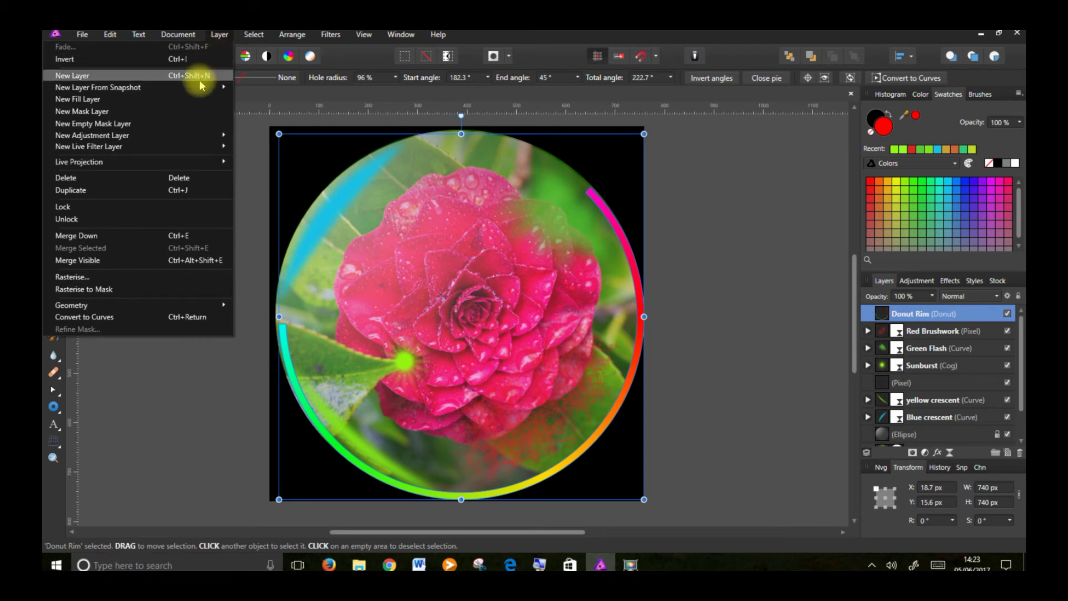
{"action": "mouse_move", "coordinate": [199, 89]}
{"action": "mouse_move", "coordinate": [196, 148]}
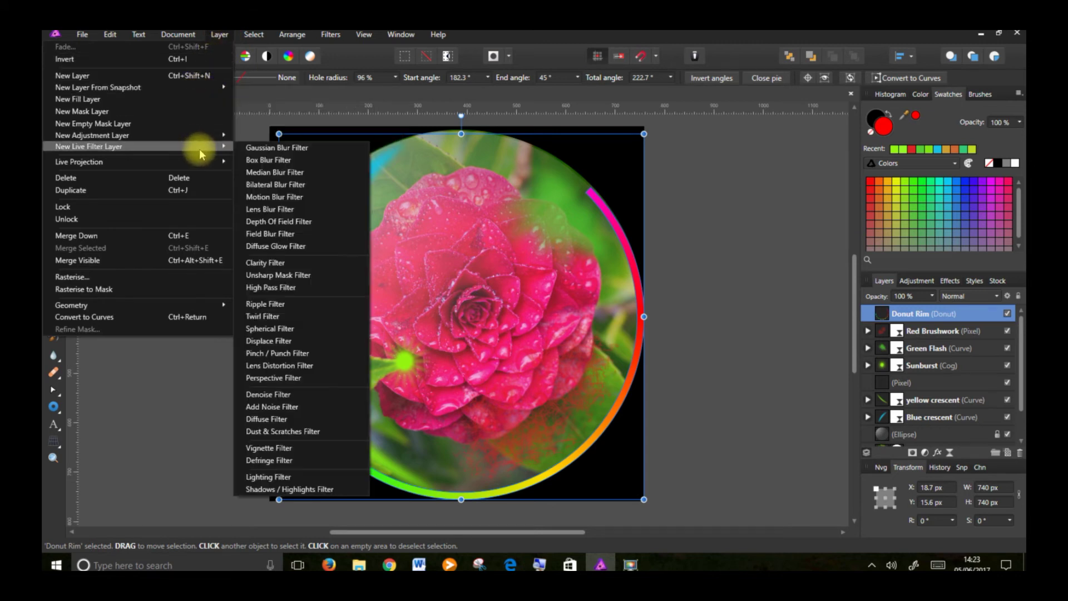
{"action": "left_click", "coordinate": [265, 148]}
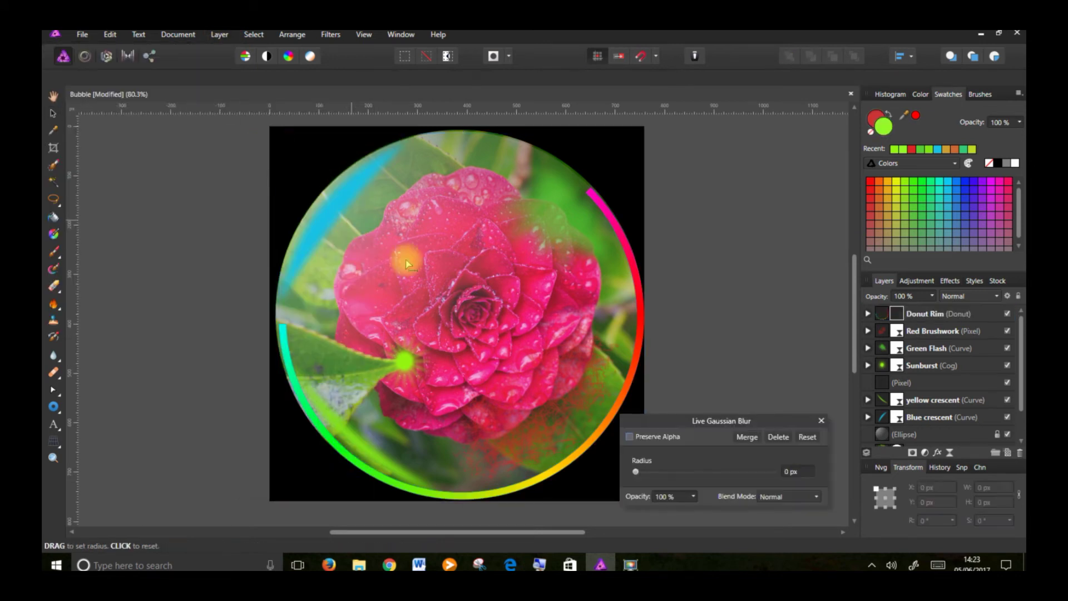
{"action": "mouse_move", "coordinate": [673, 477]}
{"action": "left_mouse_down"}
{"action": "mouse_move", "coordinate": [716, 479]}
{"action": "mouse_move", "coordinate": [678, 474]}
{"action": "left_mouse_up"}
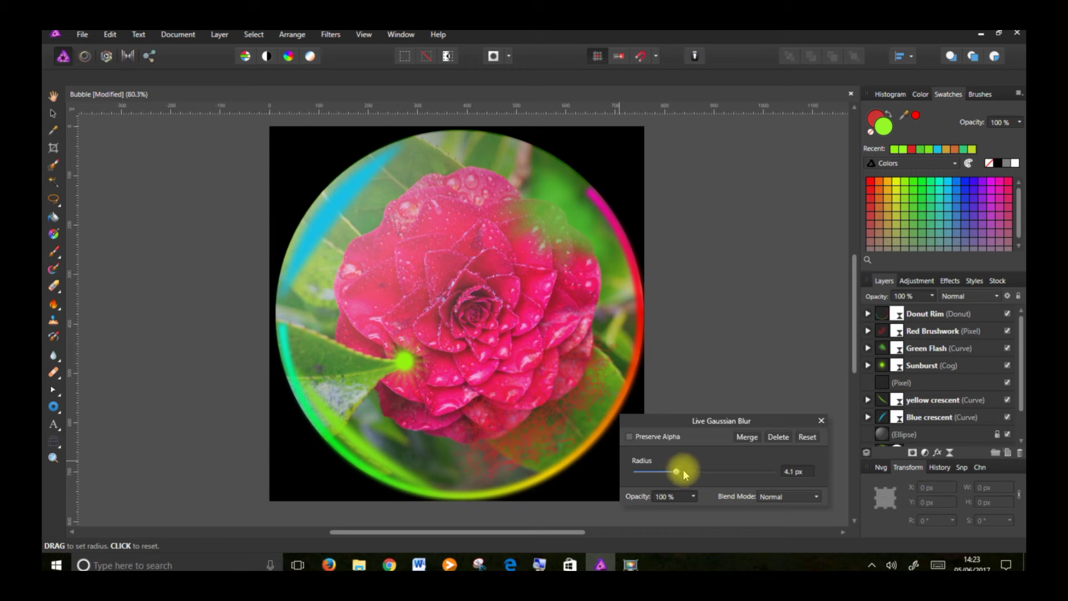
{"action": "left_click", "coordinate": [822, 421]}
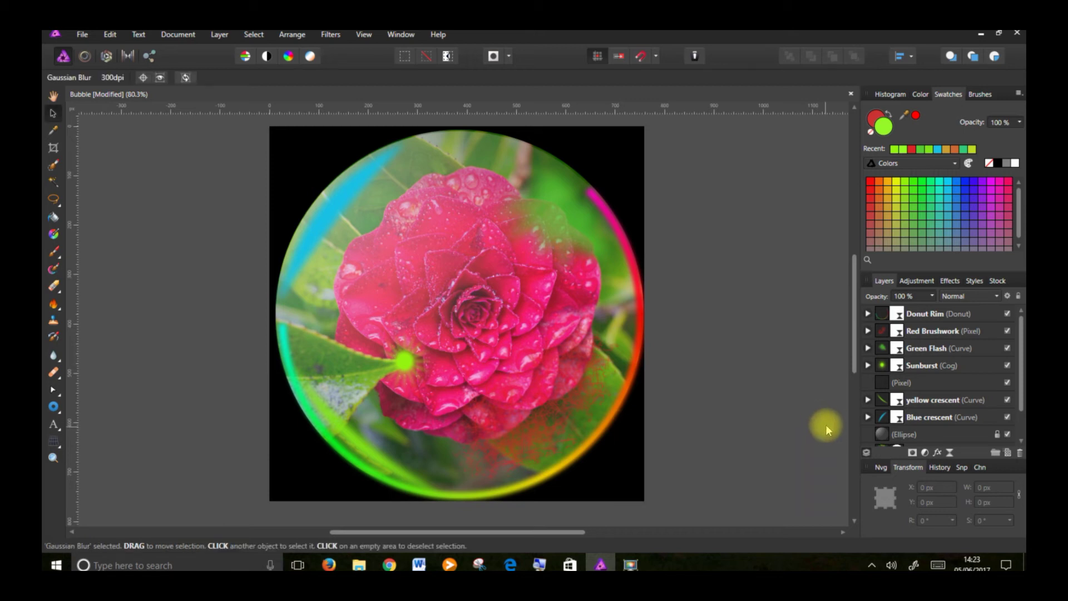
Step: Select the Donut Rim shape itself and softly erase both ends of the arc with the Erase Brush at 30% opacity
{"action": "left_click", "coordinate": [868, 315]}
{"action": "left_click", "coordinate": [892, 313]}
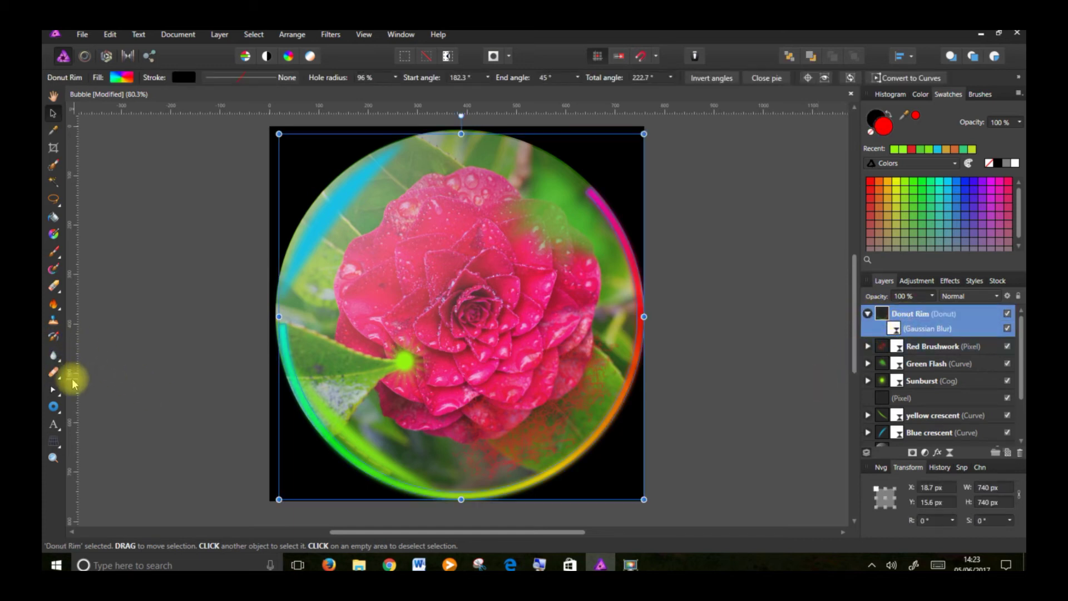
{"action": "left_click", "coordinate": [54, 286]}
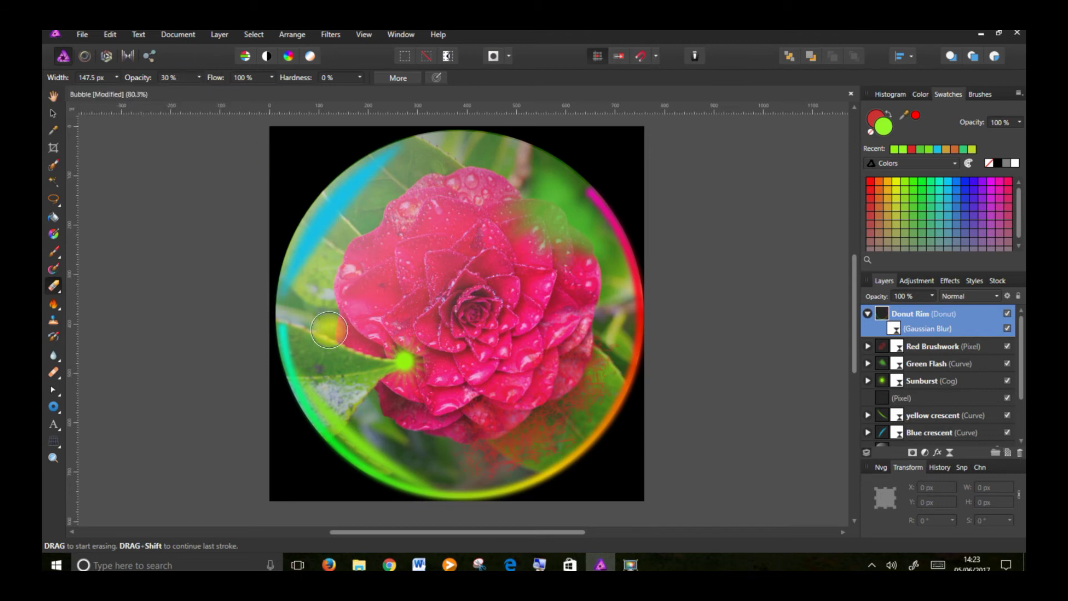
{"action": "mouse_move", "coordinate": [282, 324]}
{"action": "left_mouse_down"}
{"action": "mouse_move", "coordinate": [290, 367]}
{"action": "mouse_move", "coordinate": [279, 327]}
{"action": "mouse_move", "coordinate": [295, 286]}
{"action": "left_mouse_up"}
{"action": "mouse_move", "coordinate": [594, 199]}
{"action": "left_mouse_down"}
{"action": "mouse_move", "coordinate": [591, 186]}
{"action": "mouse_move", "coordinate": [608, 215]}
{"action": "mouse_move", "coordinate": [579, 178]}
{"action": "mouse_move", "coordinate": [597, 216]}
{"action": "left_mouse_up"}
{"action": "mouse_move", "coordinate": [285, 318]}
{"action": "left_mouse_down"}
{"action": "mouse_move", "coordinate": [285, 347]}
{"action": "mouse_move", "coordinate": [283, 321]}
{"action": "left_mouse_up"}
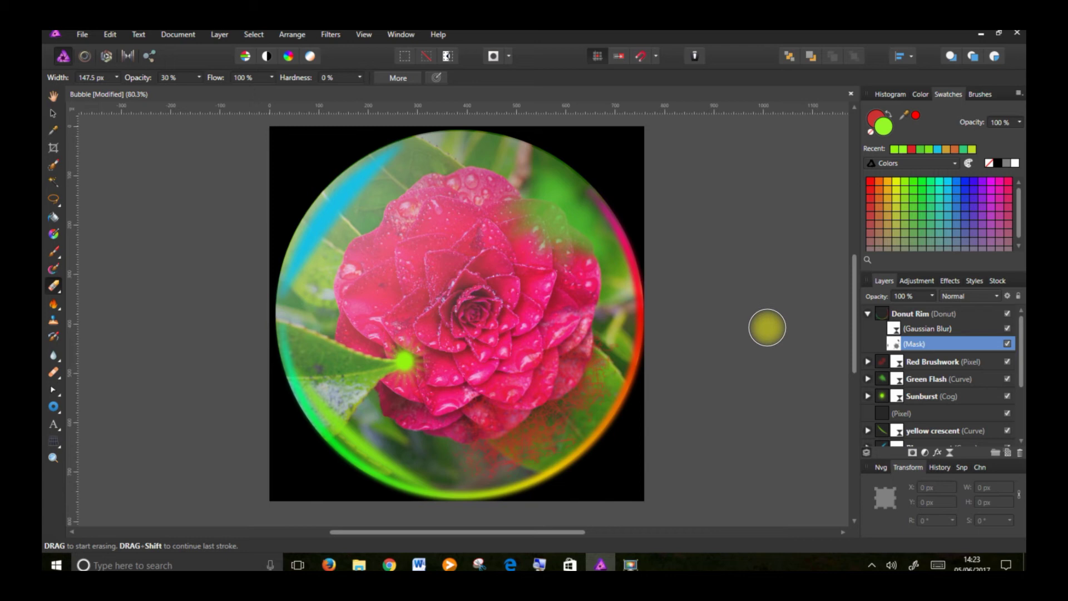
{"action": "left_click", "coordinate": [869, 314]}
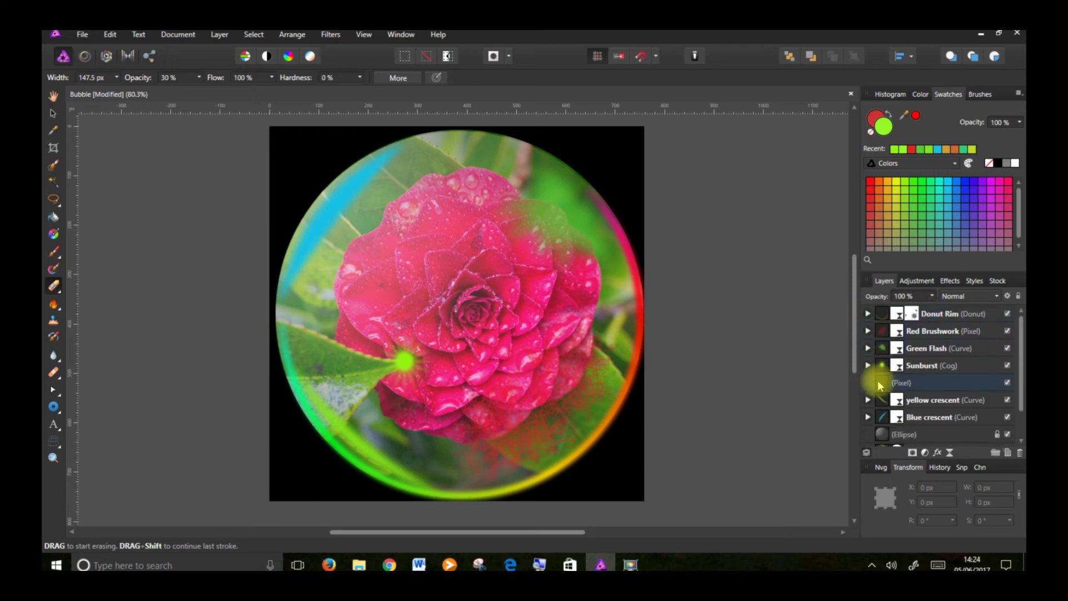
{"action": "left_click", "coordinate": [869, 315]}
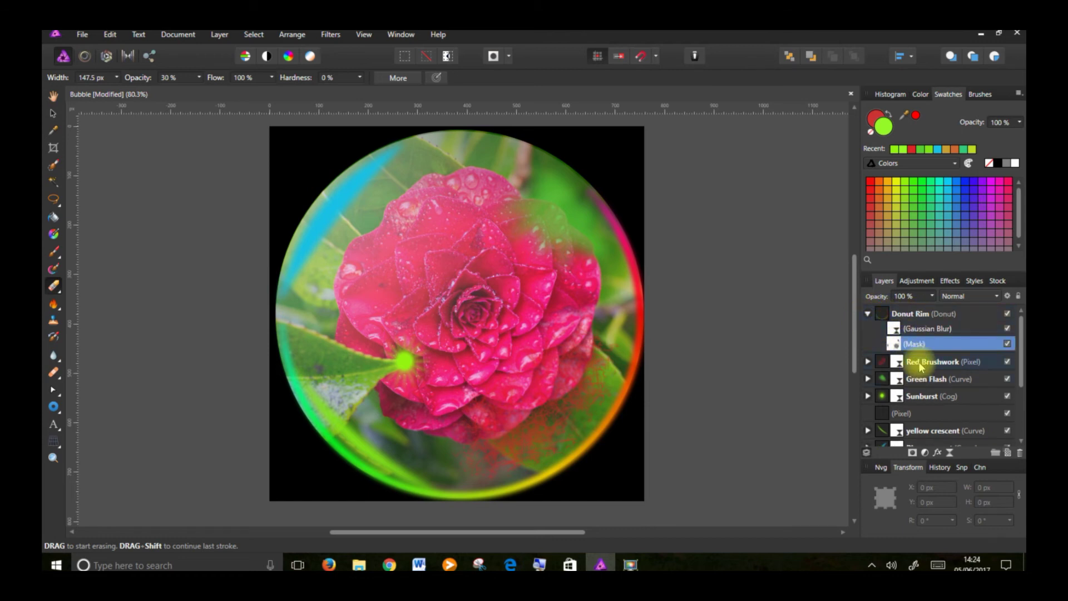
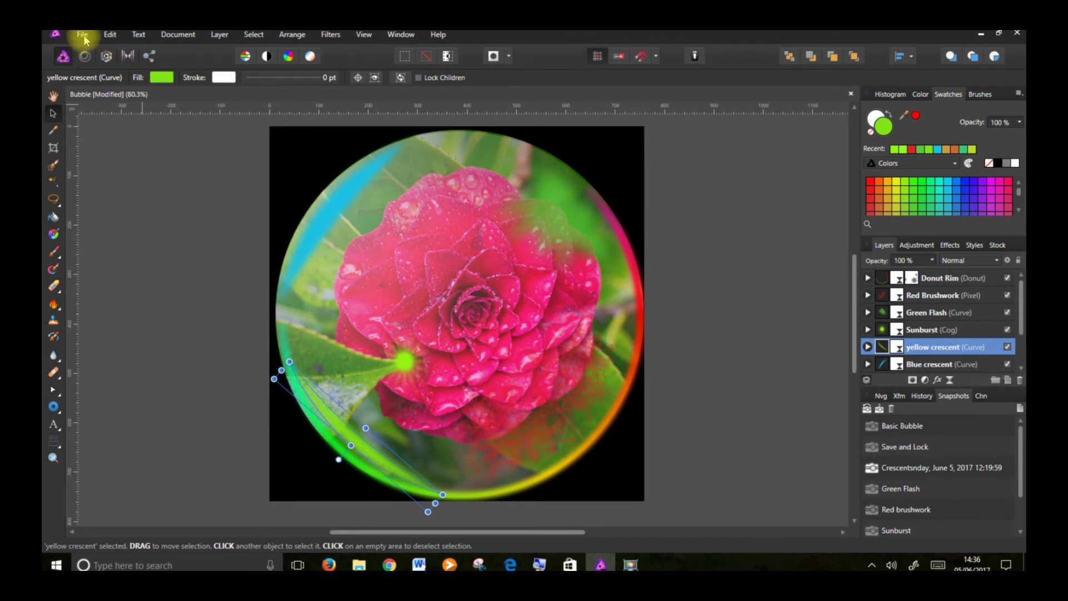
Step: Place the FirstOfSpring image over the canvas with the daffodils inside the bubble, on a layer directly above Camelia
{"action": "left_click", "coordinate": [82, 35]}
{"action": "left_click", "coordinate": [83, 276]}
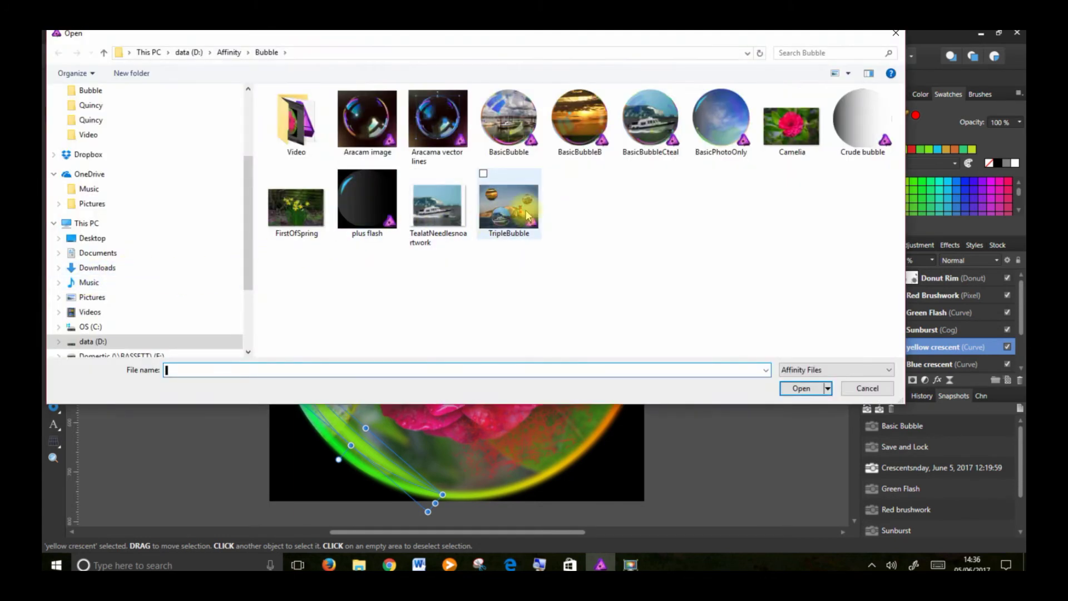
{"action": "double_click", "coordinate": [309, 216]}
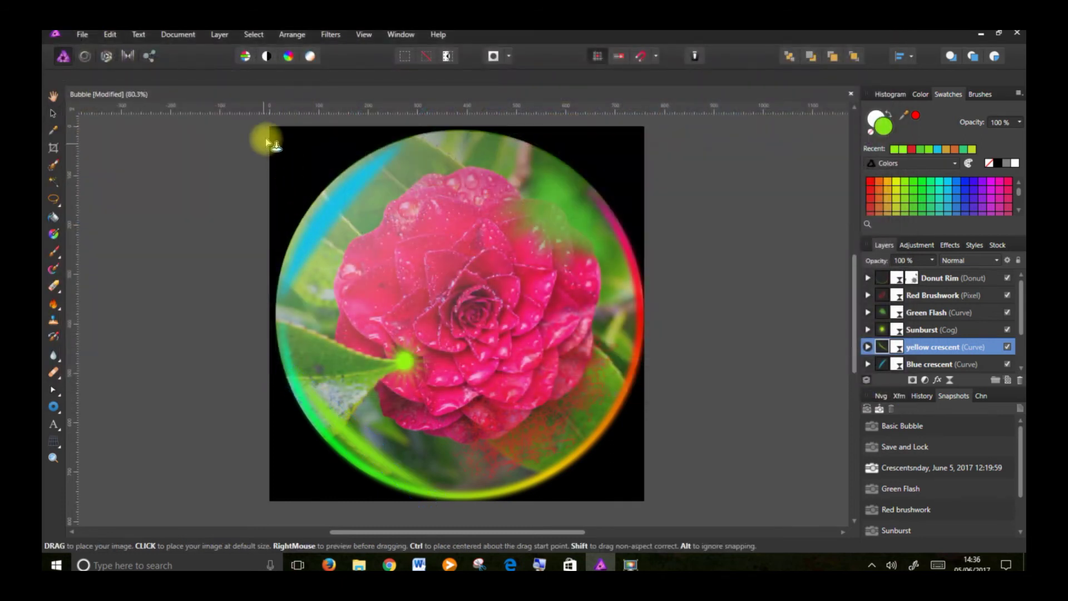
{"action": "left_click_drag", "start_coordinate": [256, 122], "coordinate": [821, 561]}
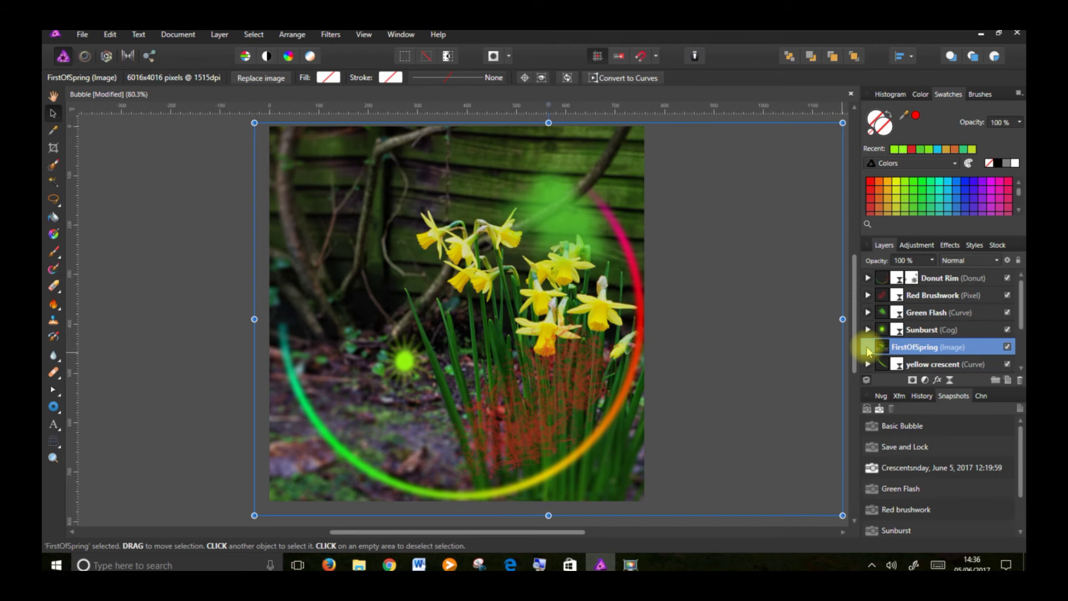
{"action": "left_click_drag", "start_coordinate": [579, 344], "coordinate": [495, 321]}
{"action": "mouse_move", "coordinate": [868, 346]}
{"action": "left_mouse_down"}
{"action": "mouse_move", "coordinate": [868, 273]}
{"action": "mouse_move", "coordinate": [872, 381]}
{"action": "mouse_move", "coordinate": [869, 341]}
{"action": "left_mouse_up"}
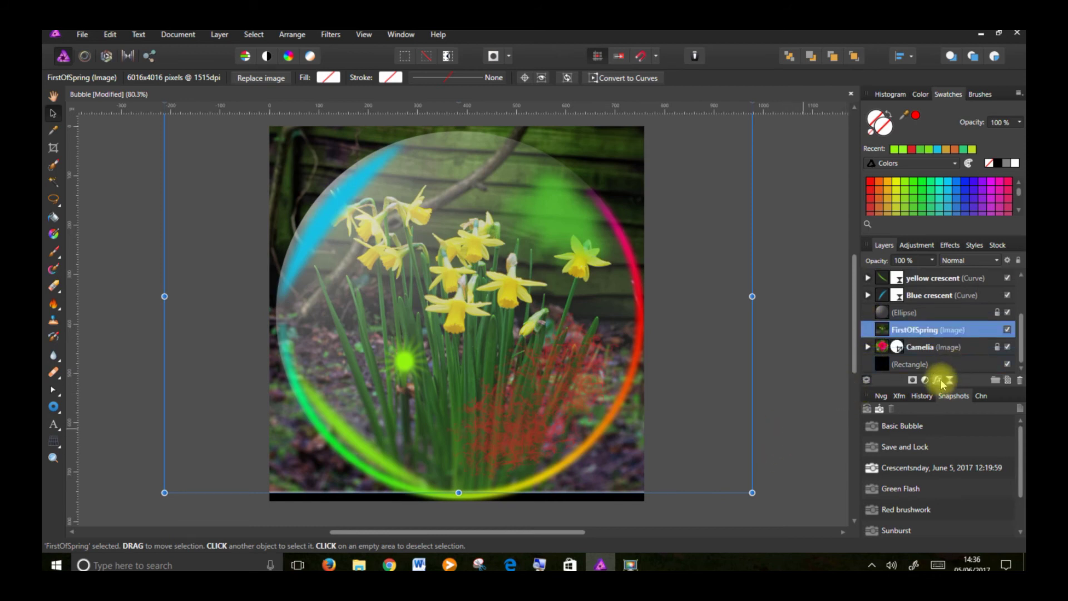
Step: Transfer the ellipse mask from the Camelia layer to the FirstOfSpring image and hide Camelia
{"action": "left_click", "coordinate": [869, 346]}
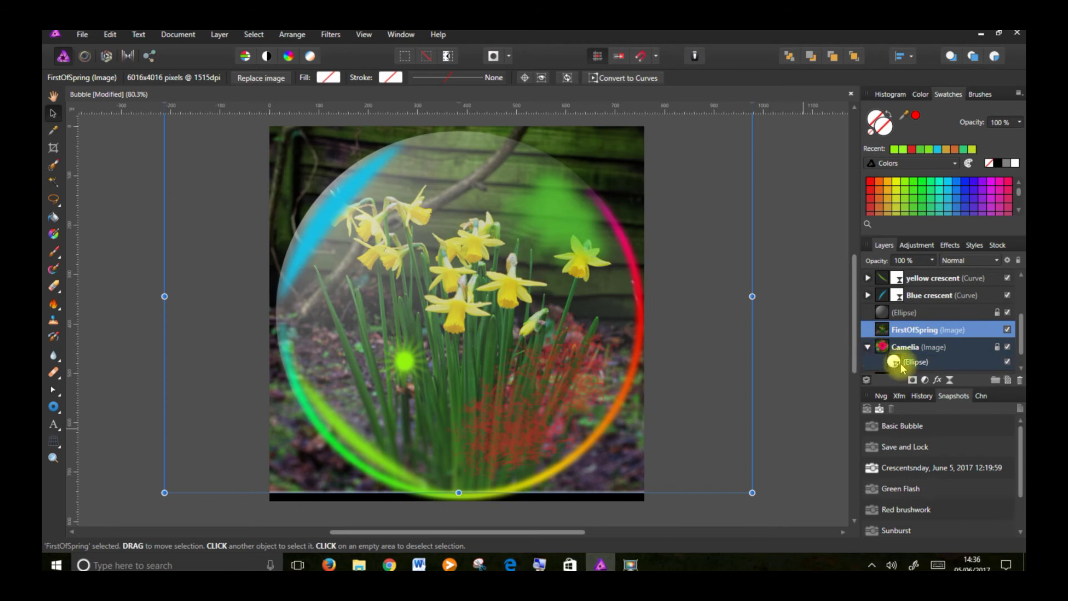
{"action": "mouse_move", "coordinate": [897, 366]}
{"action": "left_mouse_down"}
{"action": "mouse_move", "coordinate": [894, 349]}
{"action": "mouse_move", "coordinate": [882, 353]}
{"action": "left_mouse_up"}
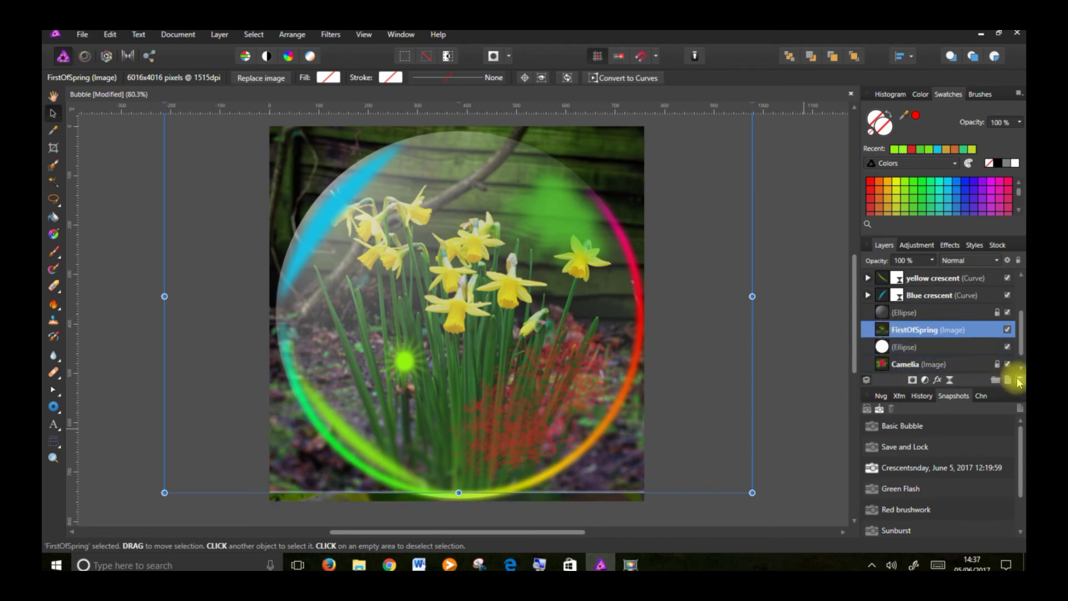
{"action": "left_click", "coordinate": [1008, 364]}
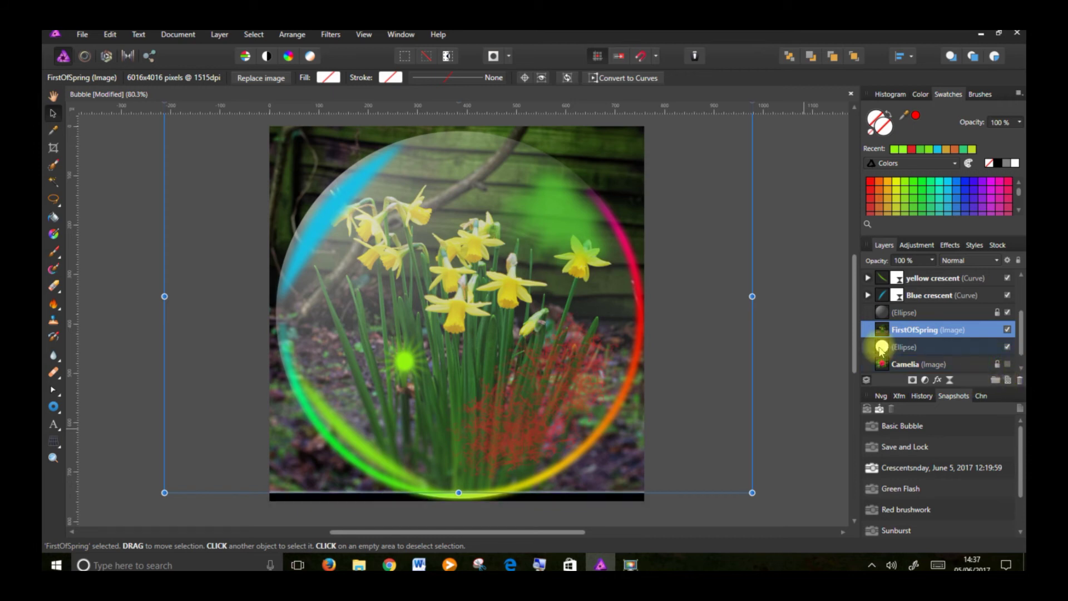
{"action": "mouse_move", "coordinate": [883, 348]}
{"action": "left_mouse_down"}
{"action": "mouse_move", "coordinate": [878, 329]}
{"action": "mouse_move", "coordinate": [888, 336]}
{"action": "left_mouse_up"}
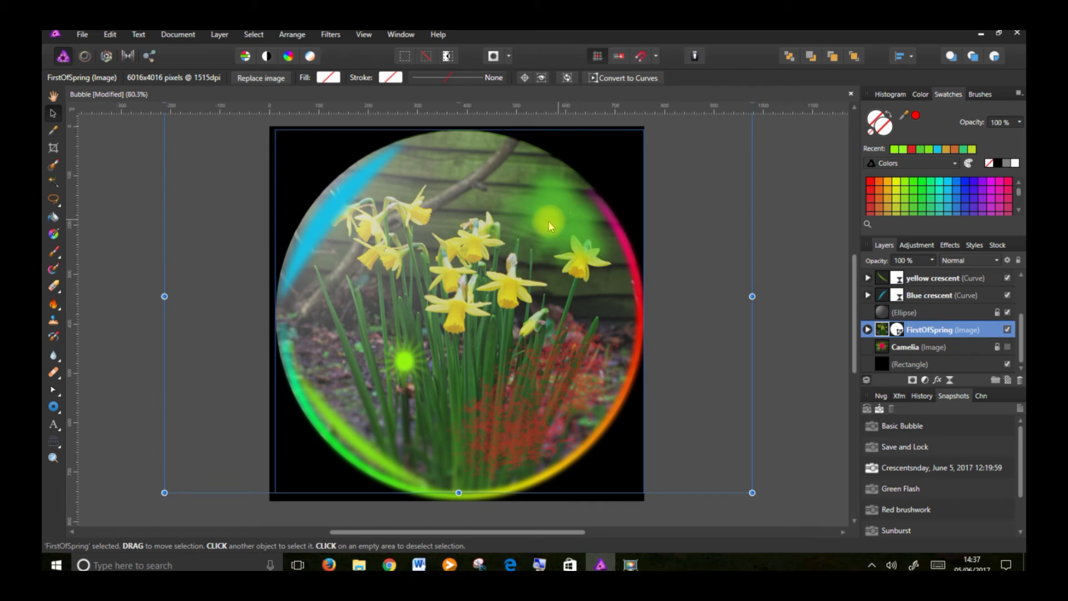
Step: Move the Blue crescent to the bubble's upper-right rim and rotate it to follow the curve
{"action": "left_click", "coordinate": [339, 204]}
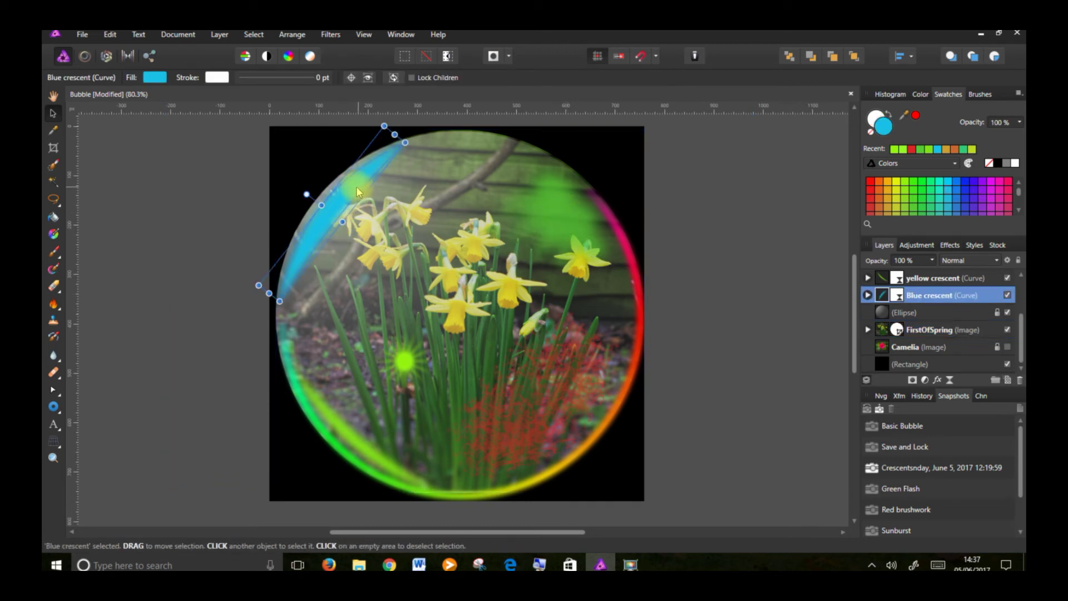
{"action": "left_click_drag", "start_coordinate": [348, 195], "coordinate": [516, 219]}
{"action": "left_click_drag", "start_coordinate": [487, 284], "coordinate": [570, 191]}
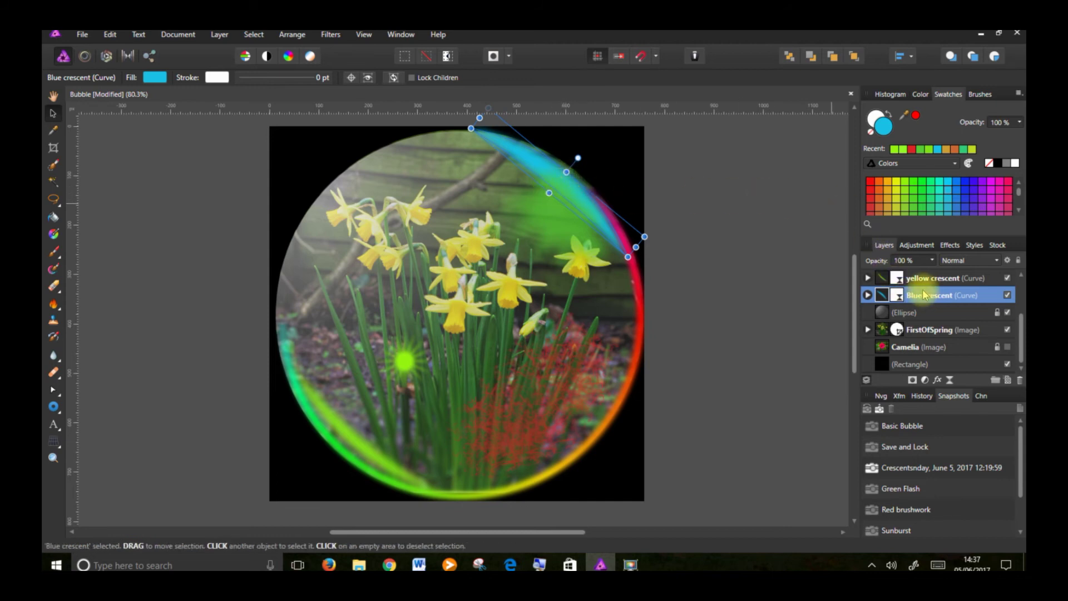
Step: Lower the Blue crescent layer's opacity to 69%
{"action": "left_click", "coordinate": [942, 262]}
{"action": "left_click", "coordinate": [934, 262]}
{"action": "left_click", "coordinate": [934, 261]}
{"action": "left_click_drag", "start_coordinate": [932, 277], "coordinate": [906, 278]}
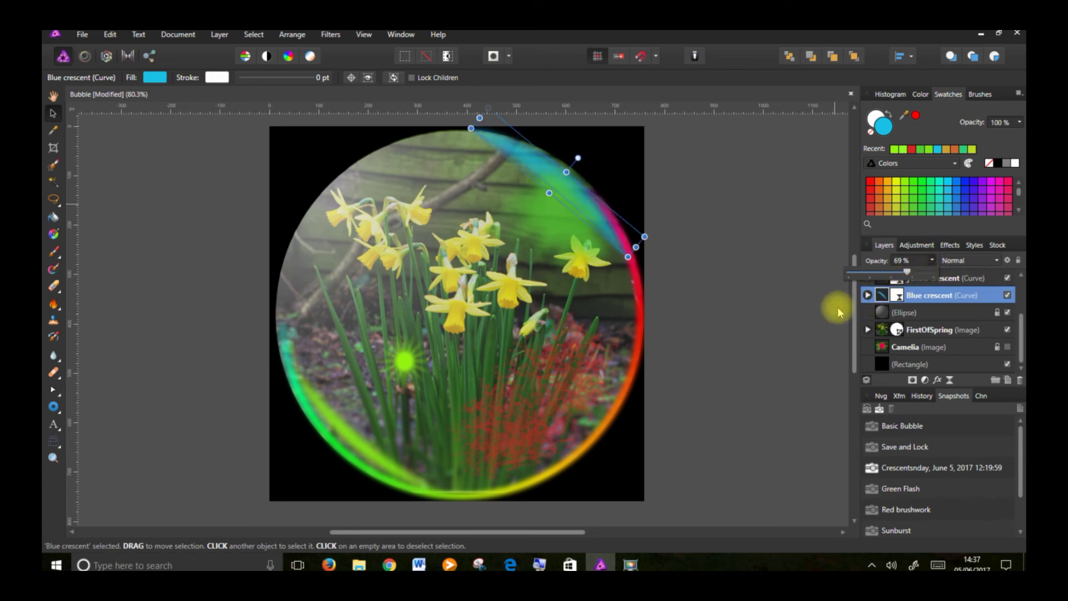
Step: Fit the yellow crescent along the bubble's upper-left rim, rotated to follow the curve, and lower its layer opacity to 66%
{"action": "left_click", "coordinate": [349, 436]}
{"action": "left_click_drag", "start_coordinate": [345, 429], "coordinate": [321, 202]}
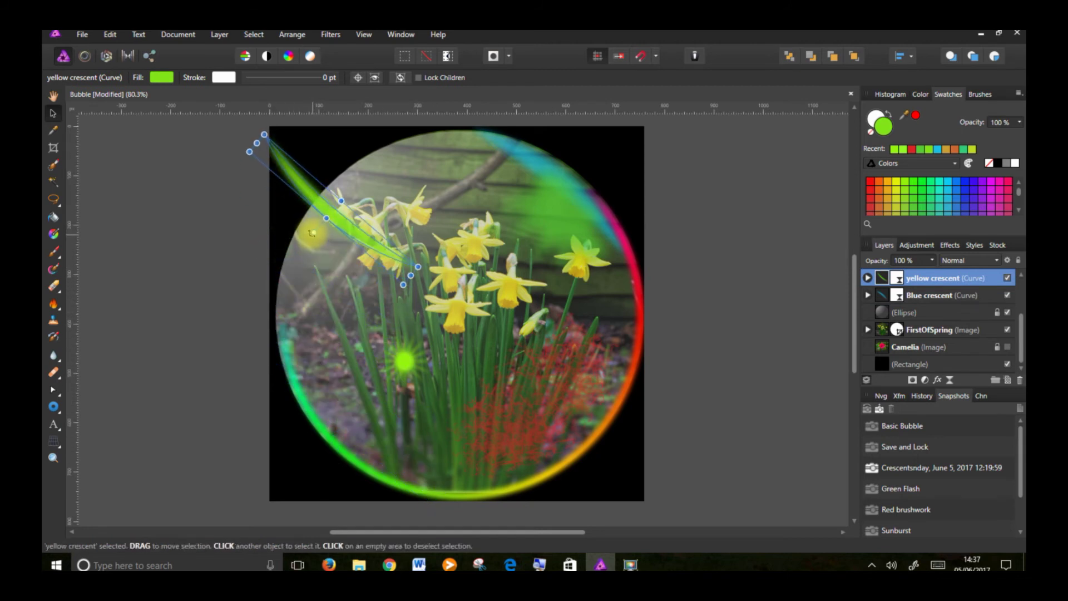
{"action": "left_click", "coordinate": [308, 218]}
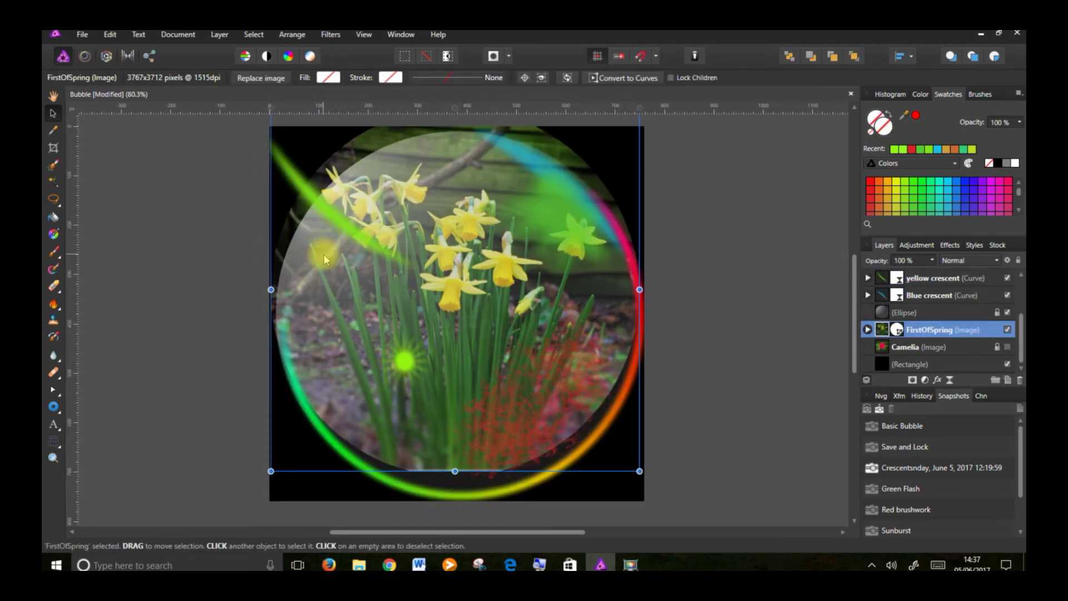
{"action": "key", "text": "ctrl+z"}
{"action": "left_click", "coordinate": [334, 220]}
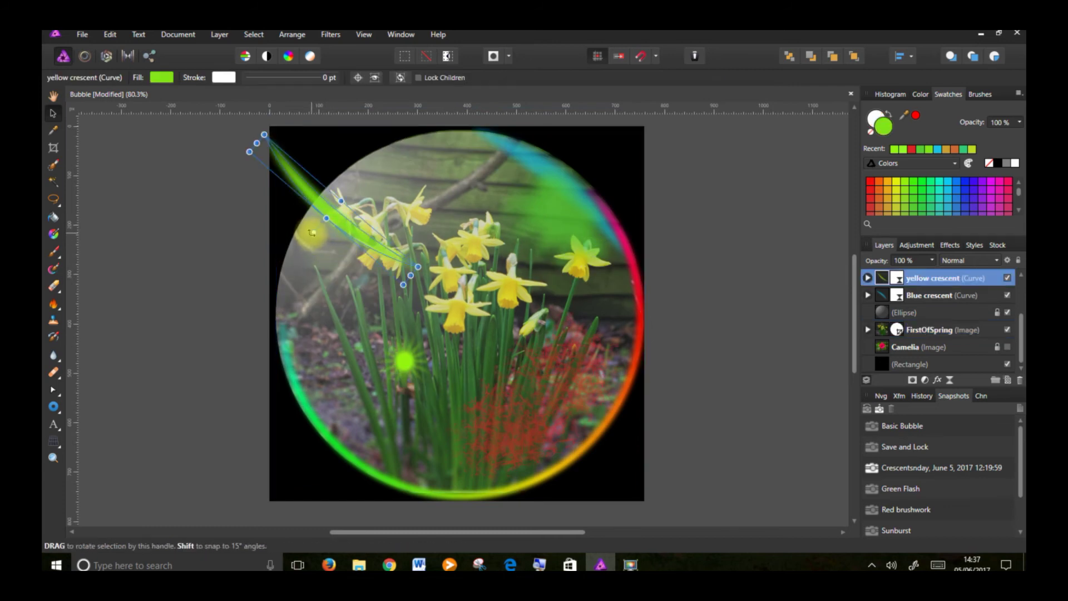
{"action": "left_click_drag", "start_coordinate": [305, 225], "coordinate": [336, 195]}
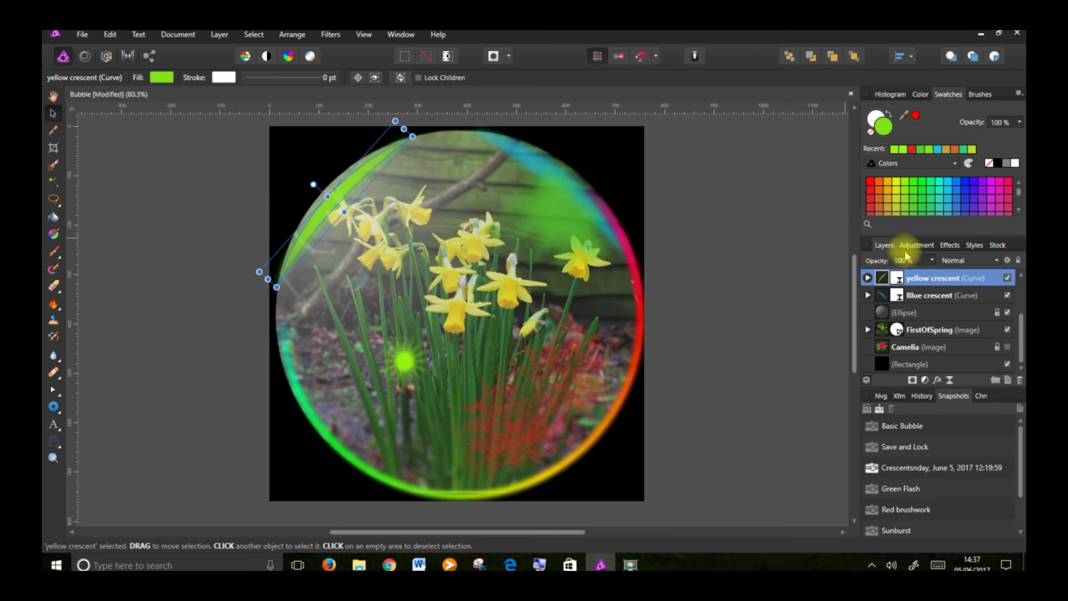
{"action": "left_click", "coordinate": [933, 260]}
{"action": "left_click_drag", "start_coordinate": [934, 277], "coordinate": [902, 282]}
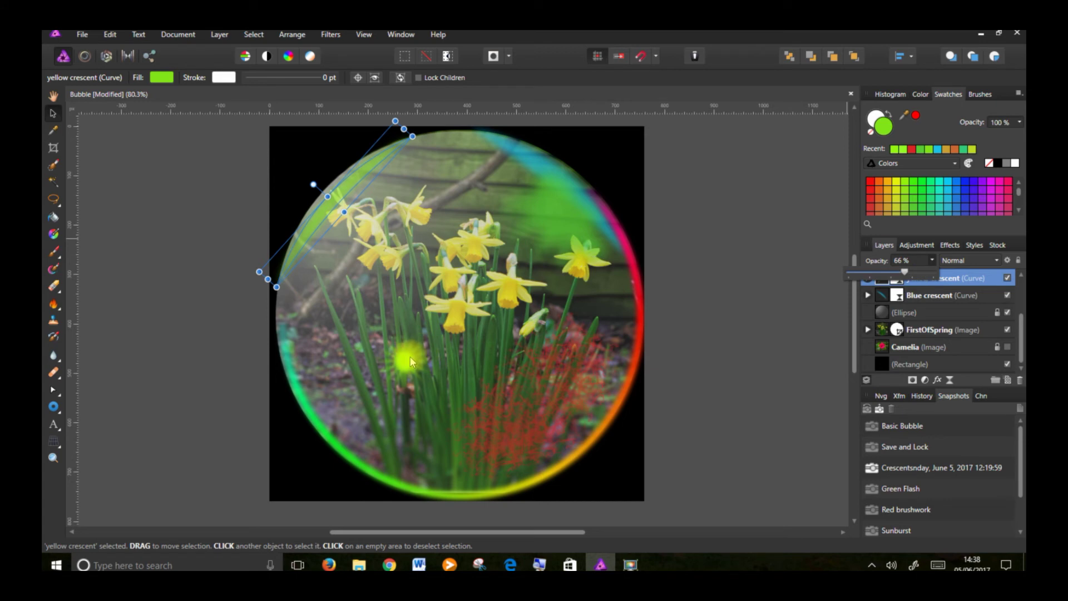
Step: Move the Sunburst onto the rightmost daffodil and shrink it to fit the flower's centre
{"action": "left_click", "coordinate": [410, 356]}
{"action": "left_click_drag", "start_coordinate": [407, 360], "coordinate": [584, 263]}
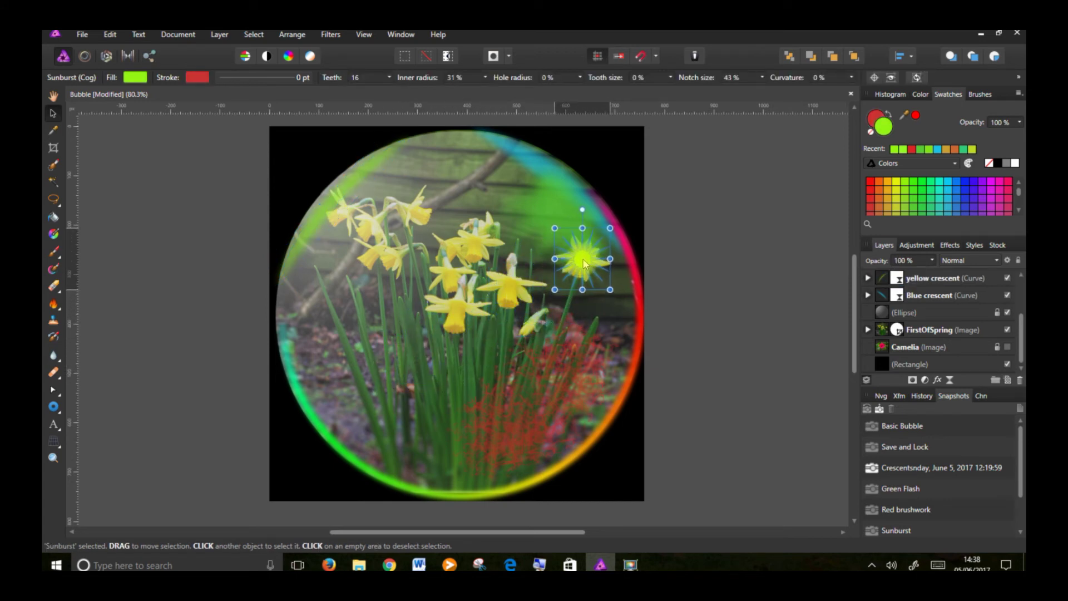
{"action": "left_click_drag", "start_coordinate": [610, 228], "coordinate": [592, 257]}
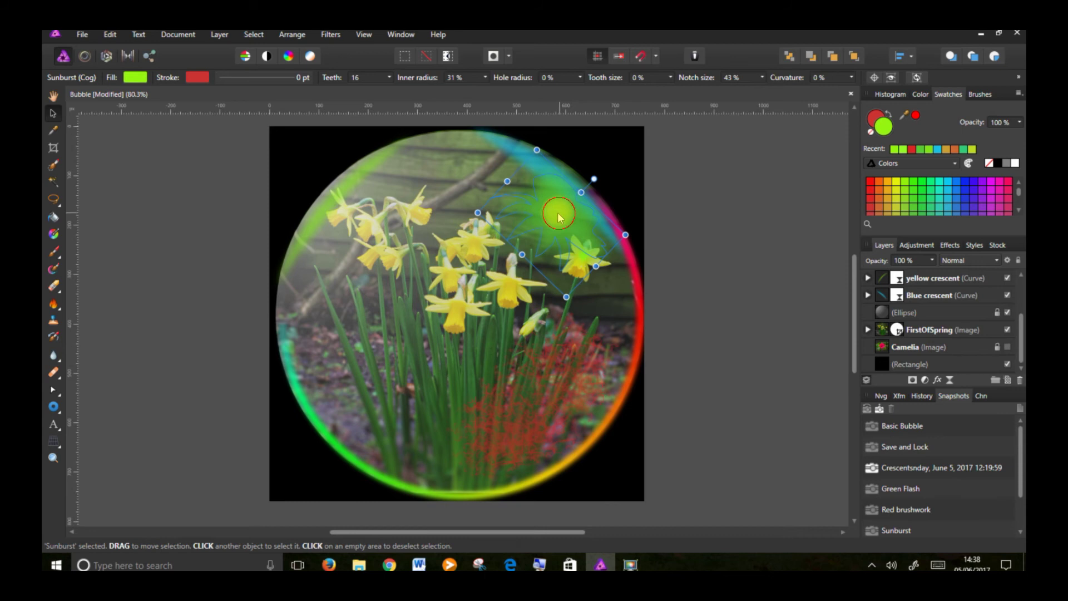
Step: Move the Green Flash inside the bubble's lower-left rim, rotate it slightly, and set its opacity to 56%
{"action": "left_click", "coordinate": [560, 217]}
{"action": "left_click_drag", "start_coordinate": [559, 217], "coordinate": [347, 362]}
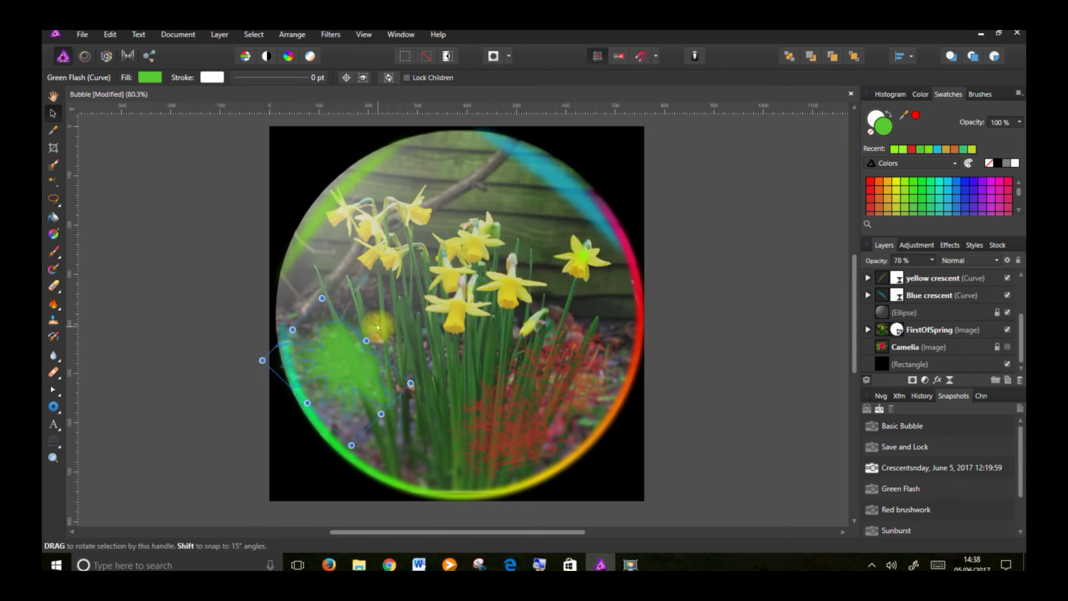
{"action": "mouse_move", "coordinate": [380, 326]}
{"action": "left_mouse_down"}
{"action": "mouse_move", "coordinate": [312, 323]}
{"action": "mouse_move", "coordinate": [285, 403]}
{"action": "mouse_move", "coordinate": [342, 385]}
{"action": "left_mouse_up"}
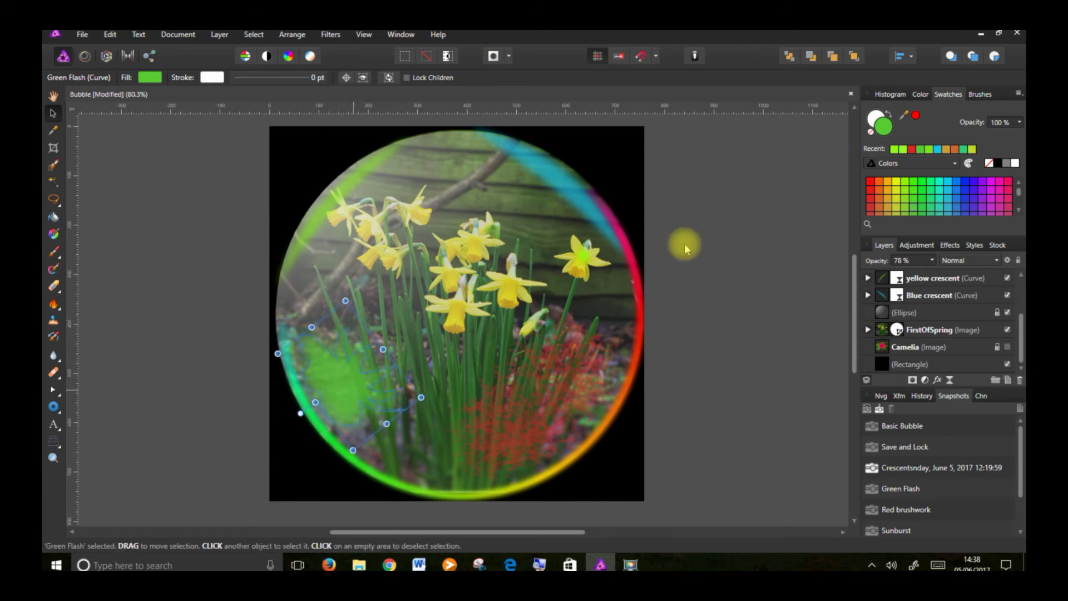
{"action": "left_click", "coordinate": [934, 260]}
{"action": "left_click_drag", "start_coordinate": [935, 272], "coordinate": [915, 274]}
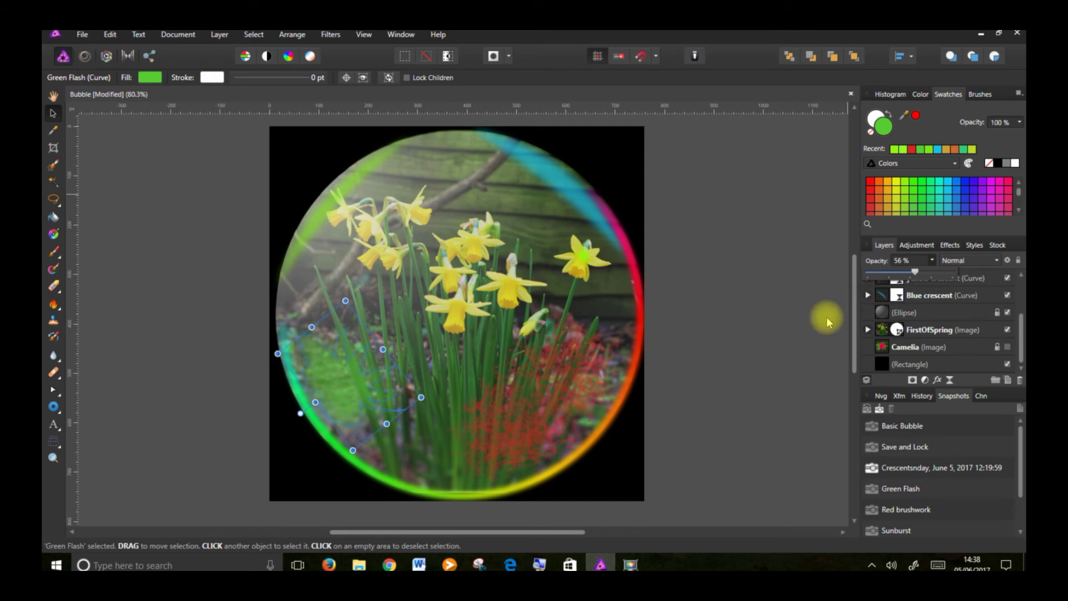
Step: Raise the opacity of the Red Brushwork layer so the red strokes look stronger
{"action": "left_click", "coordinate": [518, 448]}
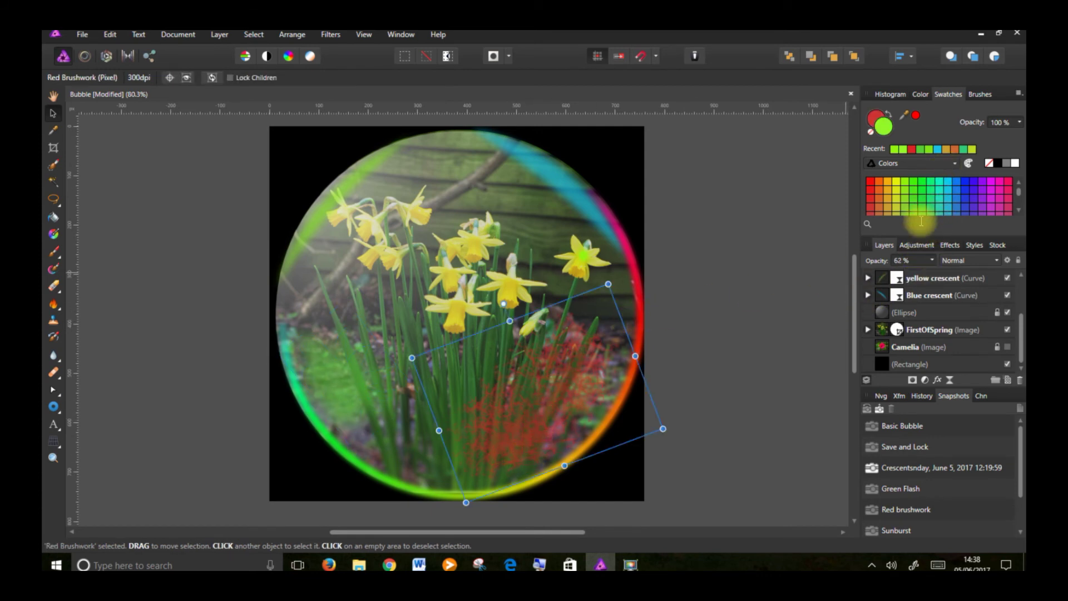
{"action": "left_click", "coordinate": [933, 261]}
{"action": "left_click_drag", "start_coordinate": [936, 274], "coordinate": [955, 273]}
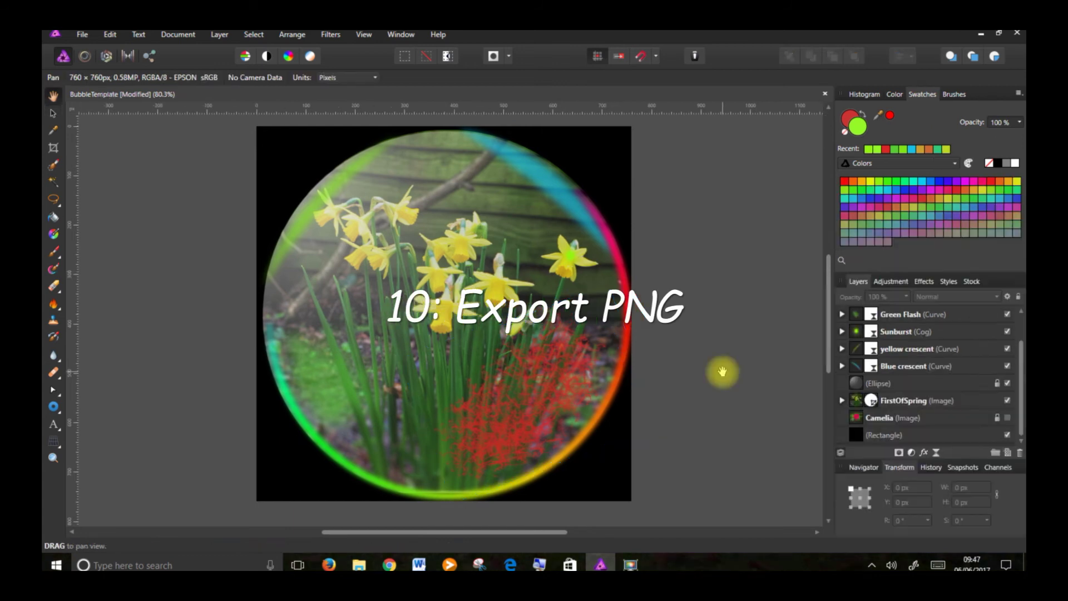
Step: Hide the black Rectangle background layer and start exporting the bubble as a PNG with the PNG-24 preset
{"action": "left_click_drag", "start_coordinate": [1021, 367], "coordinate": [1020, 398]}
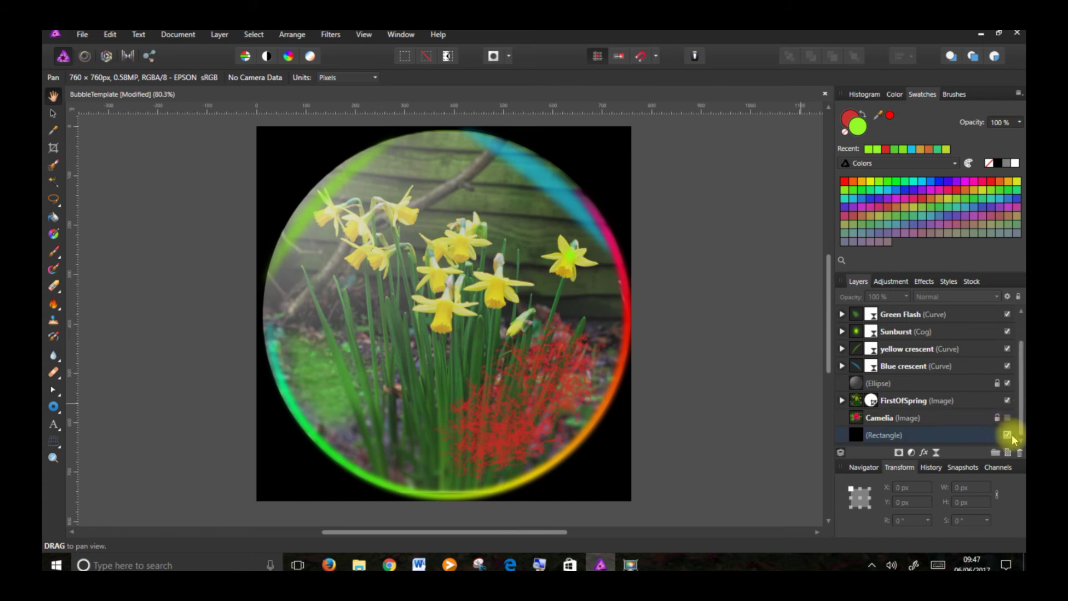
{"action": "left_click", "coordinate": [1007, 436]}
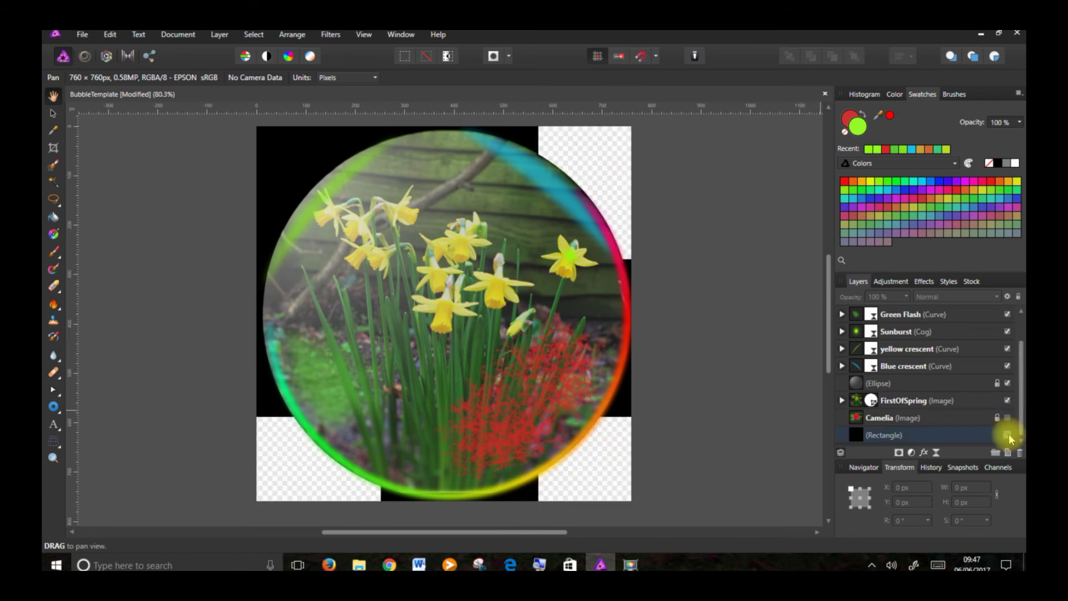
{"action": "left_click", "coordinate": [82, 36]}
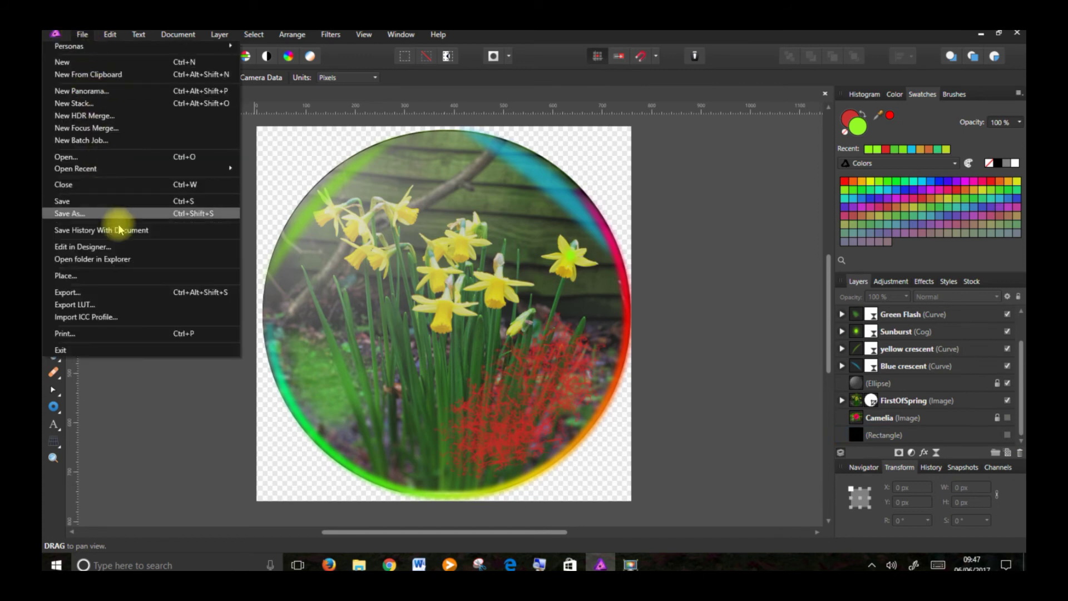
{"action": "left_click", "coordinate": [137, 295]}
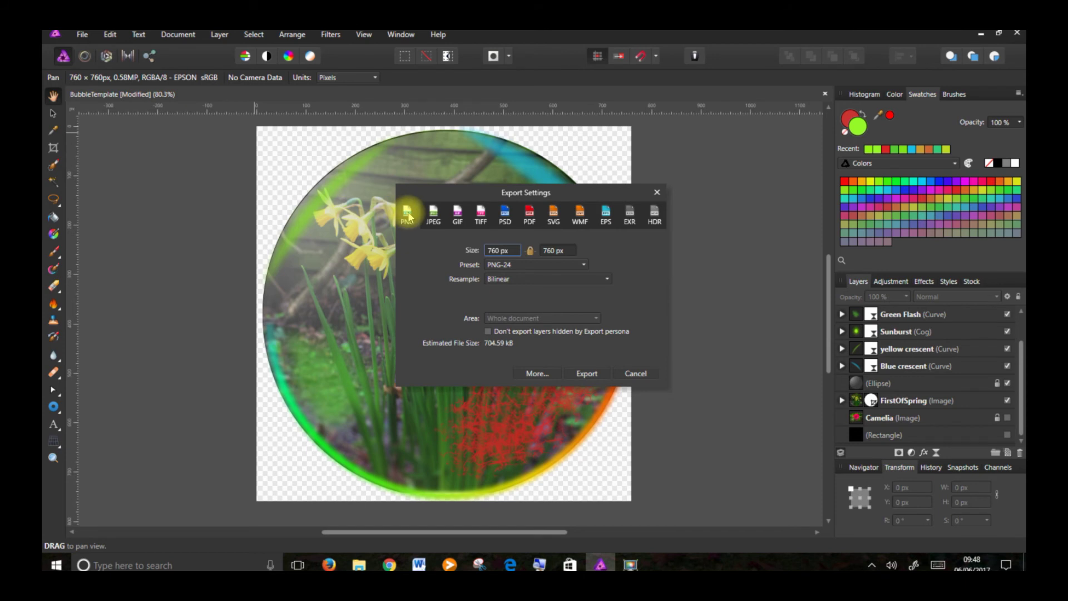
{"action": "left_click", "coordinate": [588, 375]}
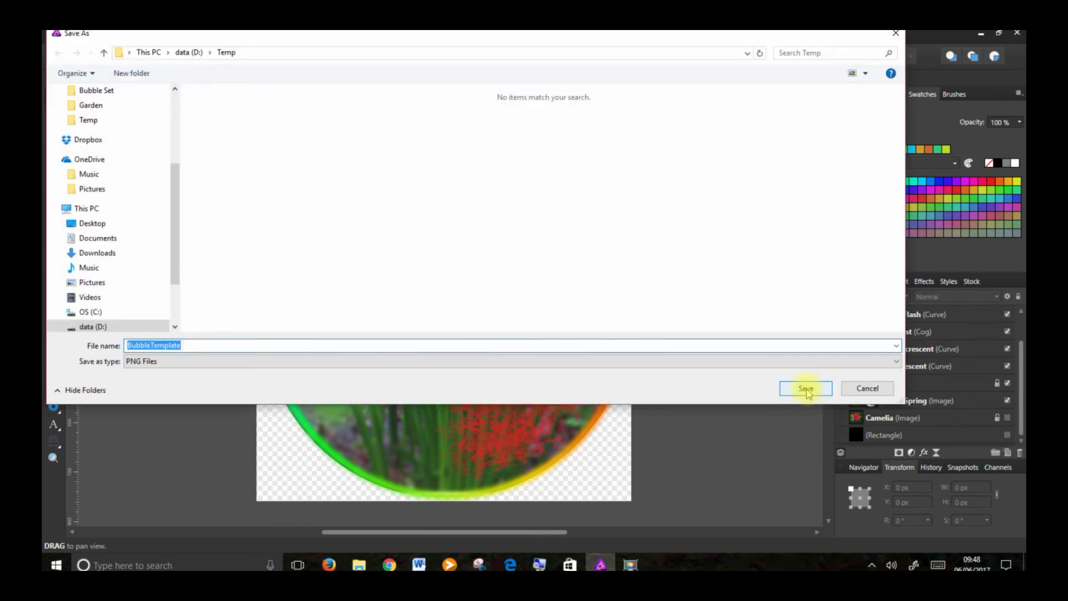
Step: Save the exported PNG as Daffodil in D:\Affinity\Bubble\Bubble Set, replacing the existing file
{"action": "left_click", "coordinate": [185, 54]}
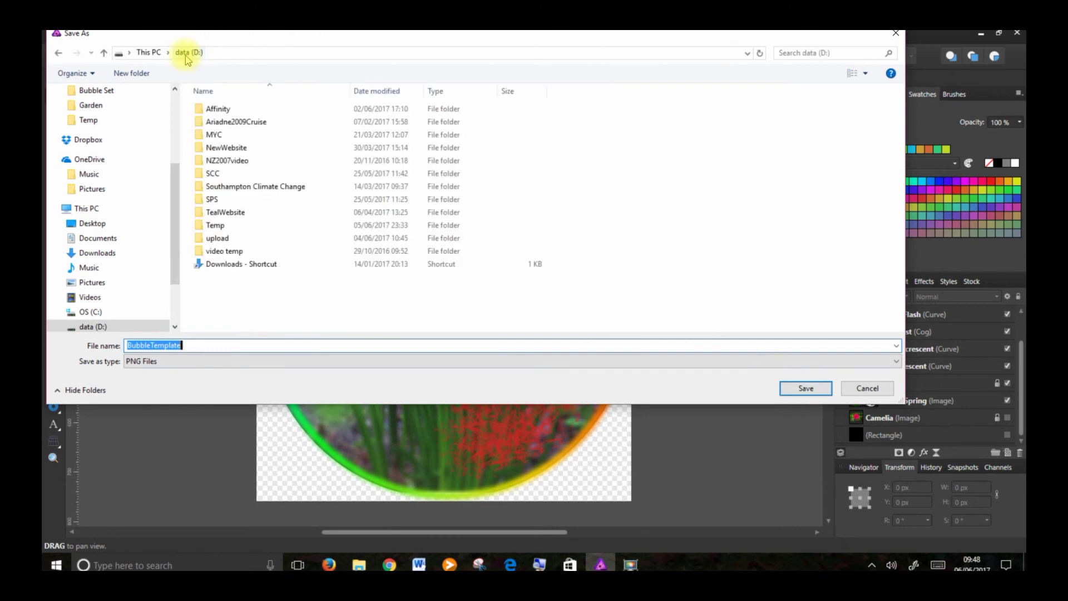
{"action": "double_click", "coordinate": [205, 109]}
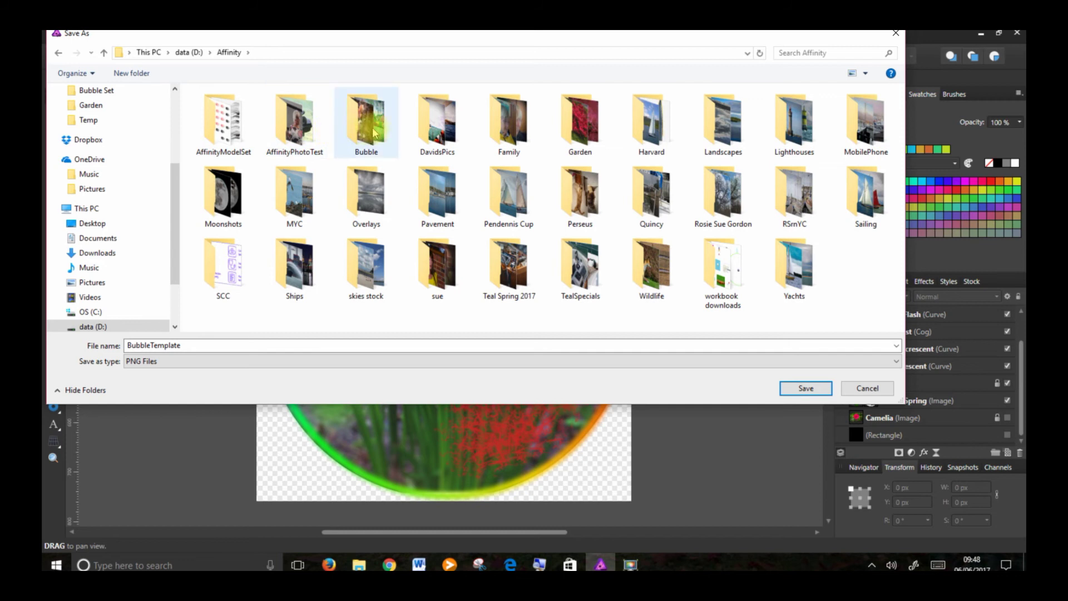
{"action": "double_click", "coordinate": [373, 132]}
{"action": "double_click", "coordinate": [239, 132]}
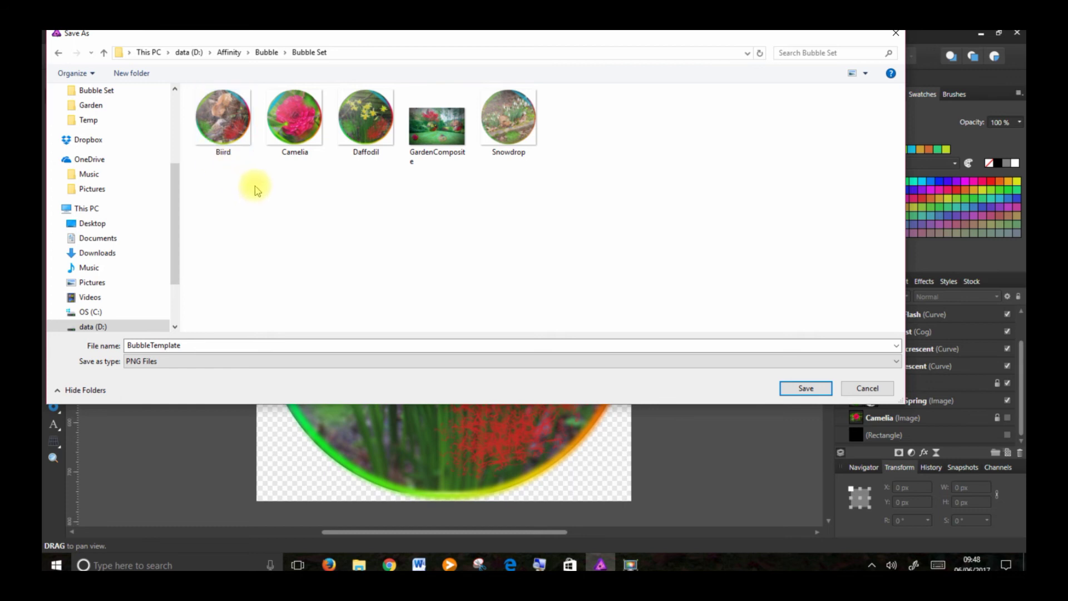
{"action": "left_click", "coordinate": [365, 114]}
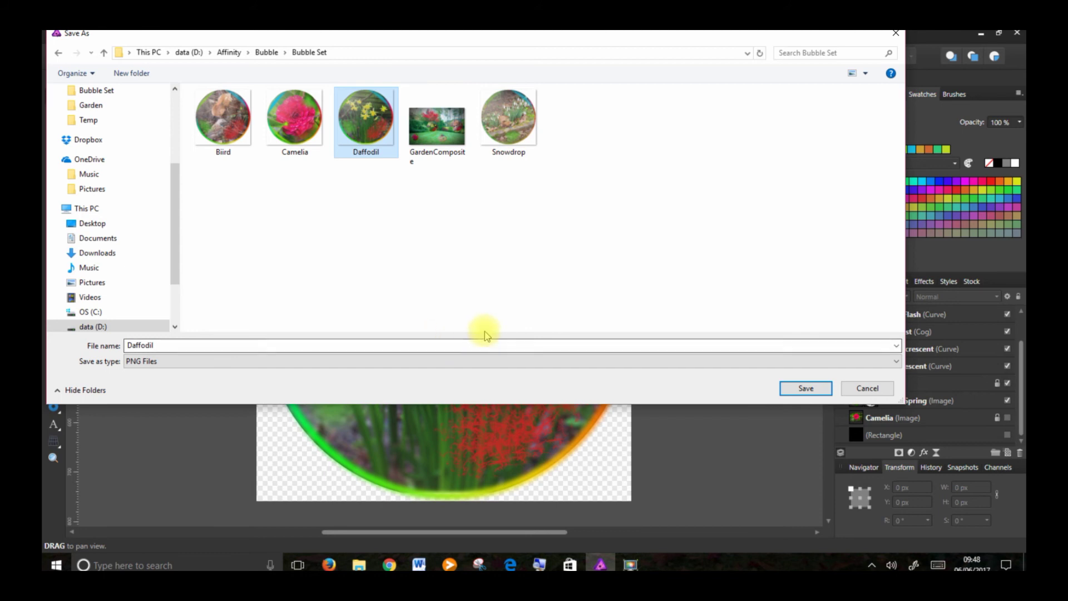
{"action": "left_click", "coordinate": [816, 389]}
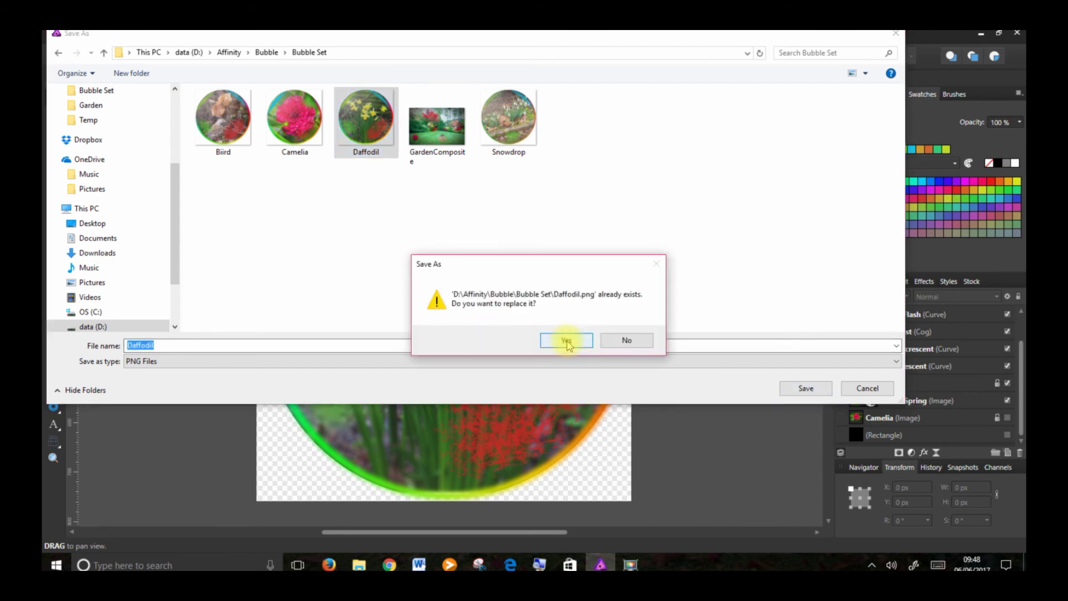
{"action": "left_click", "coordinate": [567, 341]}
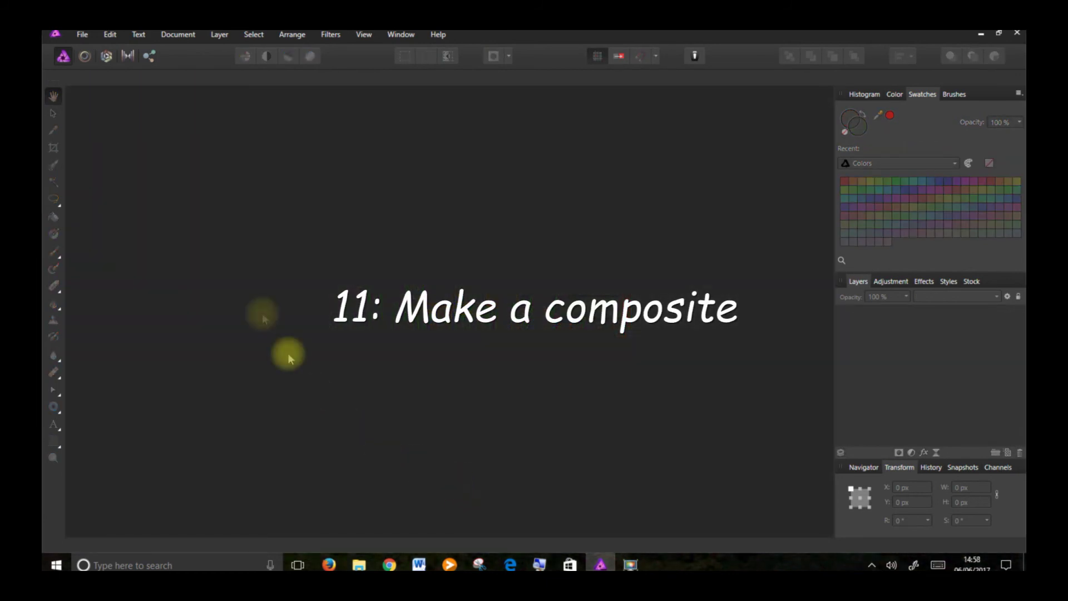
Step: Open the Leaves.JPG photo as the background for the composite
{"action": "left_click", "coordinate": [84, 38]}
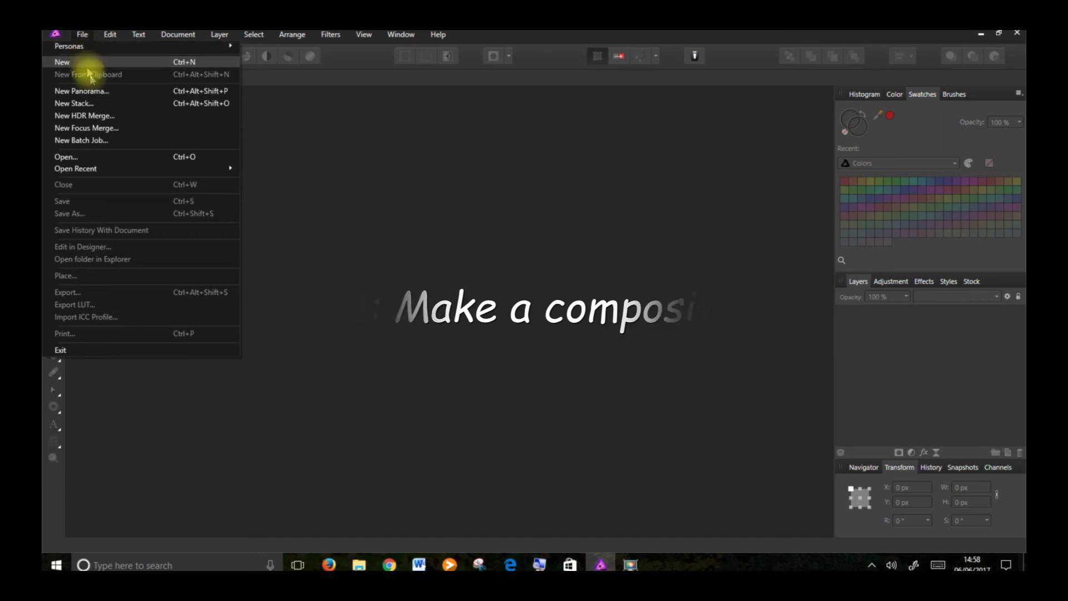
{"action": "left_click", "coordinate": [95, 156]}
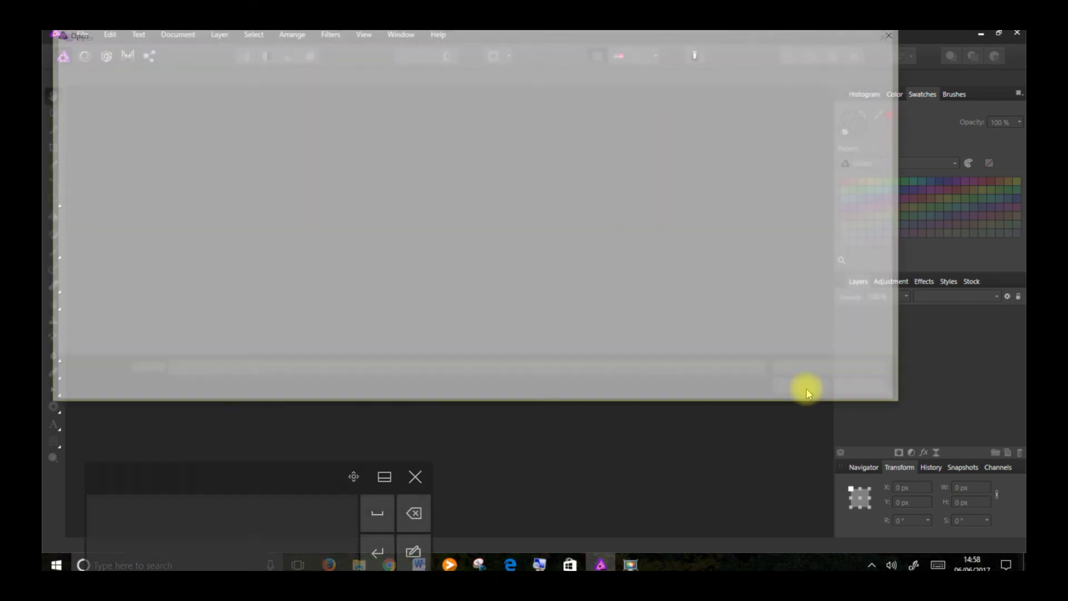
{"action": "double_click", "coordinate": [718, 220]}
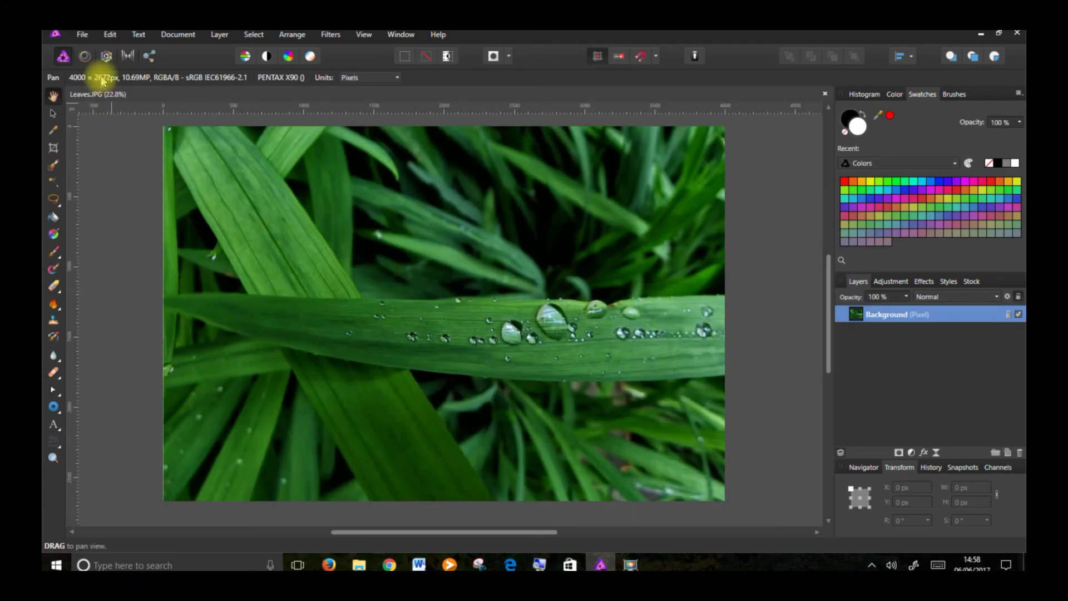
Step: Place the Biird bubble from the Bubble Set folder, about 1147 px wide, at the photo's lower left and set its opacity to 75%
{"action": "left_click", "coordinate": [84, 37]}
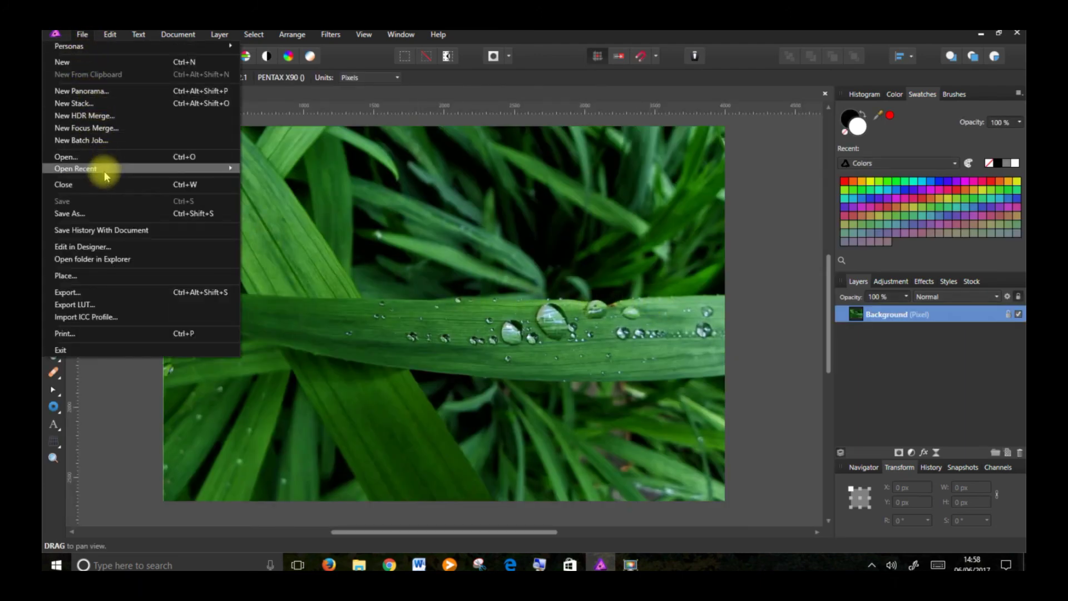
{"action": "left_click", "coordinate": [89, 276]}
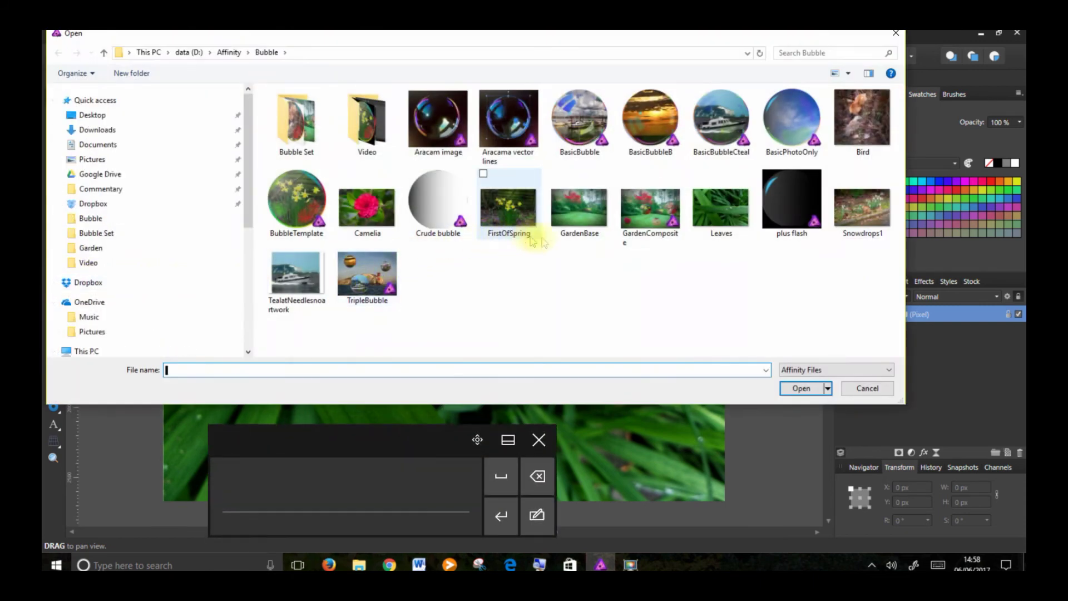
{"action": "double_click", "coordinate": [297, 121]}
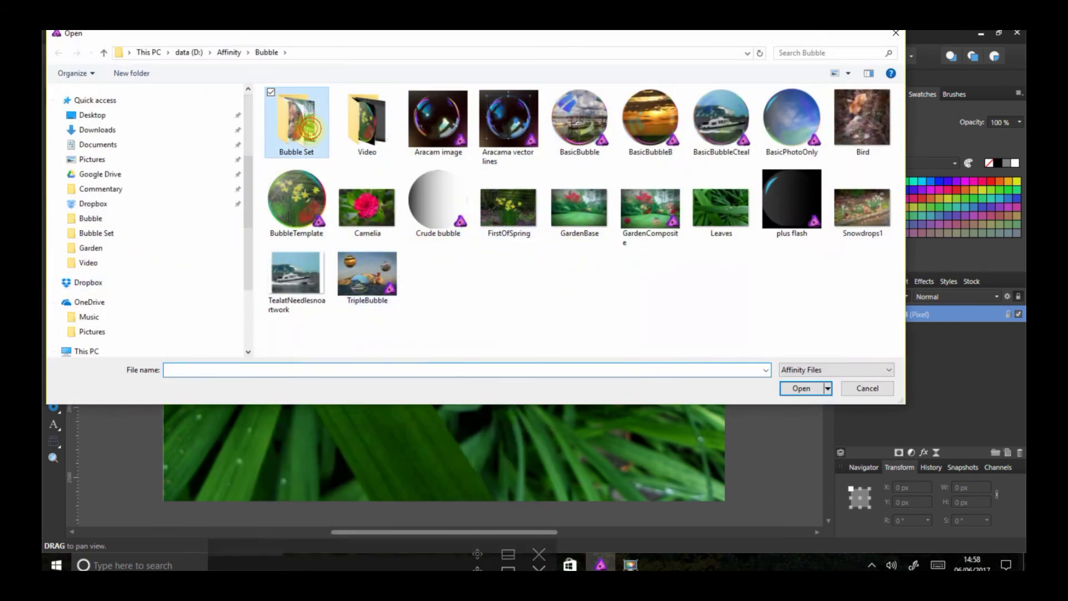
{"action": "double_click", "coordinate": [297, 117]}
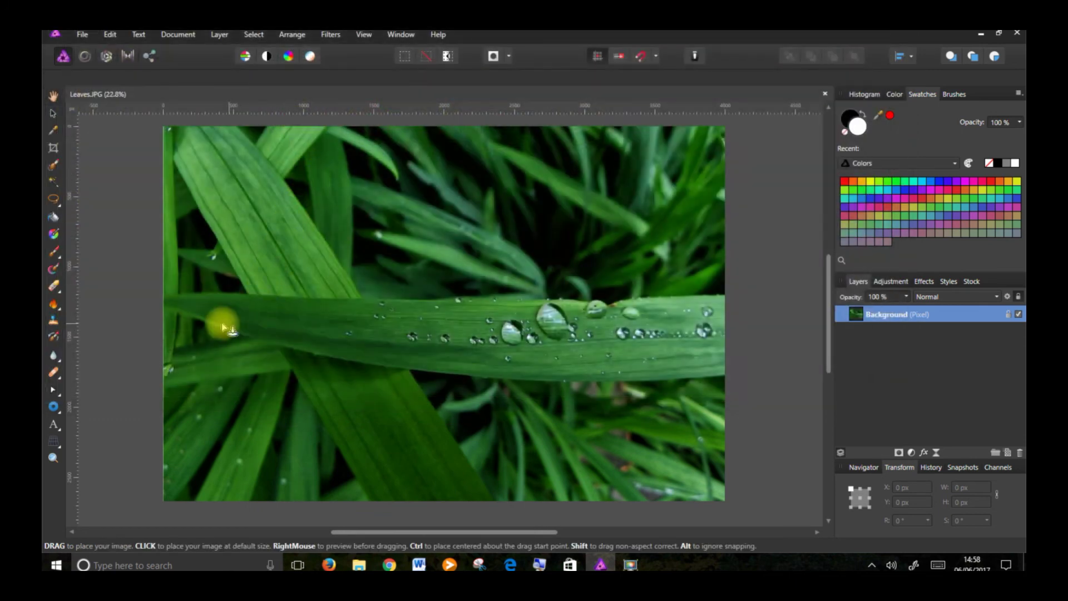
{"action": "left_click_drag", "start_coordinate": [195, 332], "coordinate": [355, 491]}
{"action": "mouse_move", "coordinate": [299, 406]}
{"action": "left_mouse_down"}
{"action": "mouse_move", "coordinate": [282, 410]}
{"action": "mouse_move", "coordinate": [314, 410]}
{"action": "left_mouse_up"}
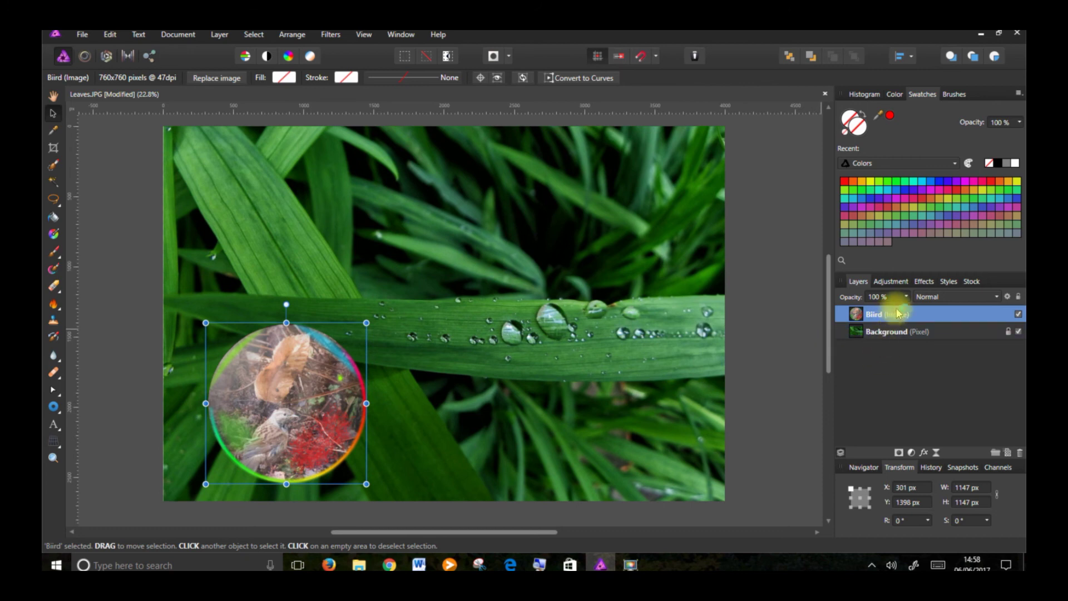
{"action": "left_click_drag", "start_coordinate": [909, 311], "coordinate": [890, 322]}
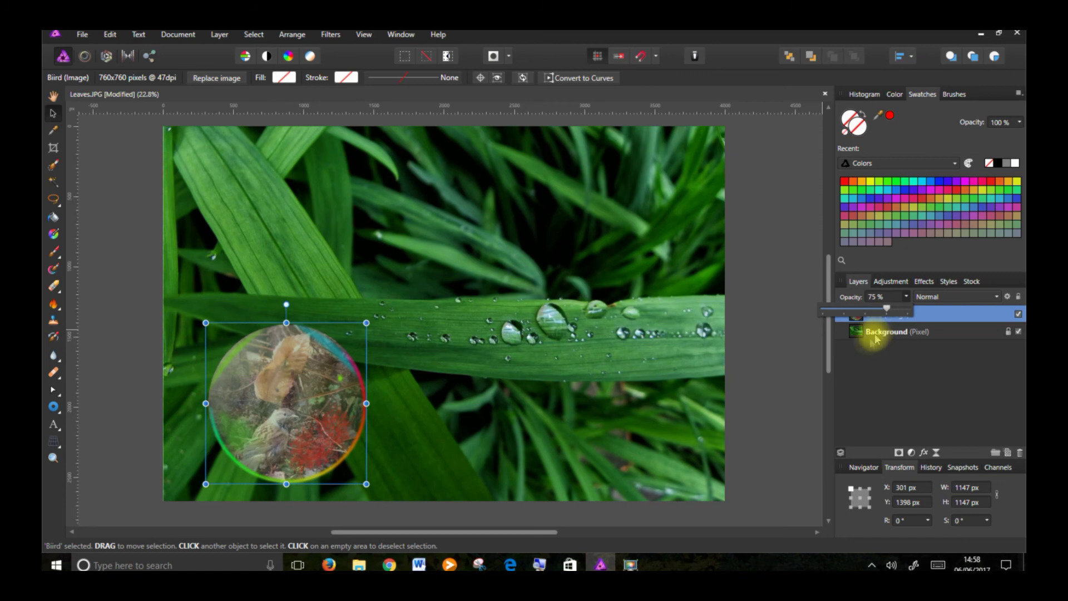
Step: Place the Camelia bubble from the Bubble Set folder, about 948 px wide, at the photo's upper right
{"action": "left_click", "coordinate": [82, 35]}
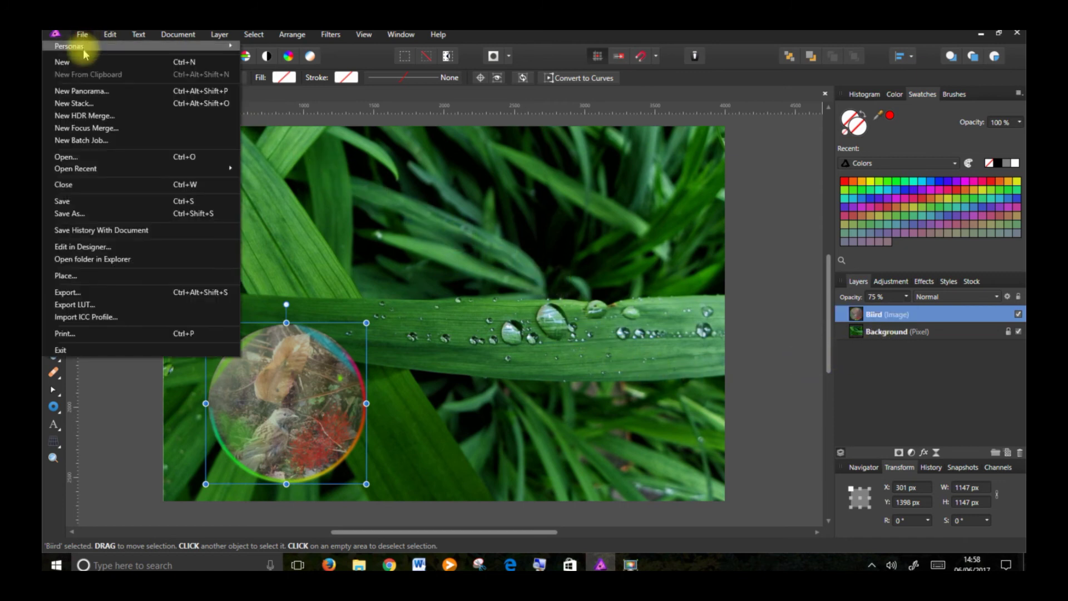
{"action": "left_click", "coordinate": [84, 275]}
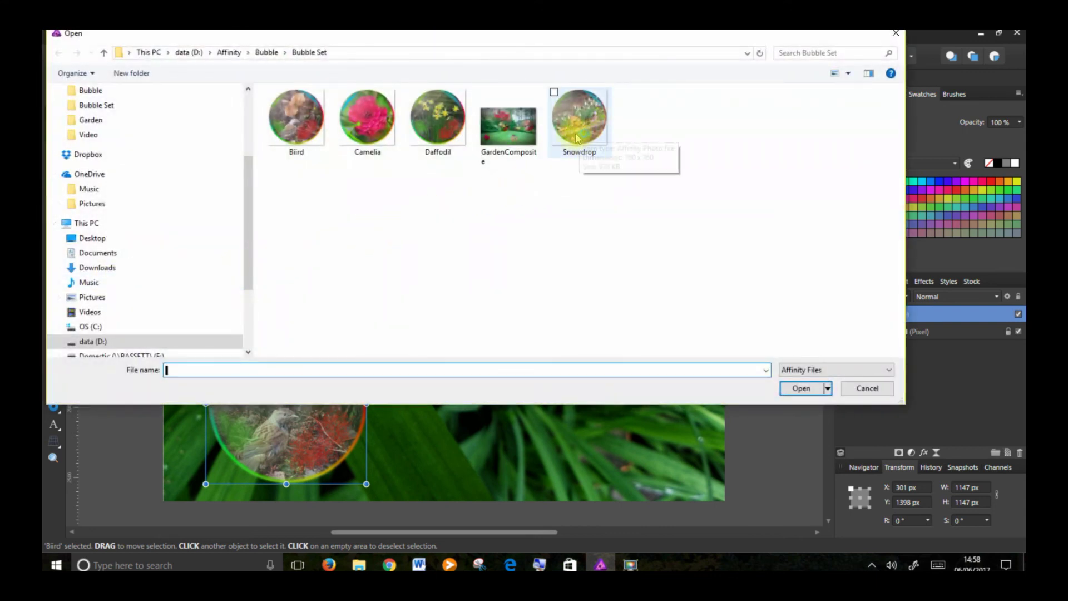
{"action": "double_click", "coordinate": [368, 116]}
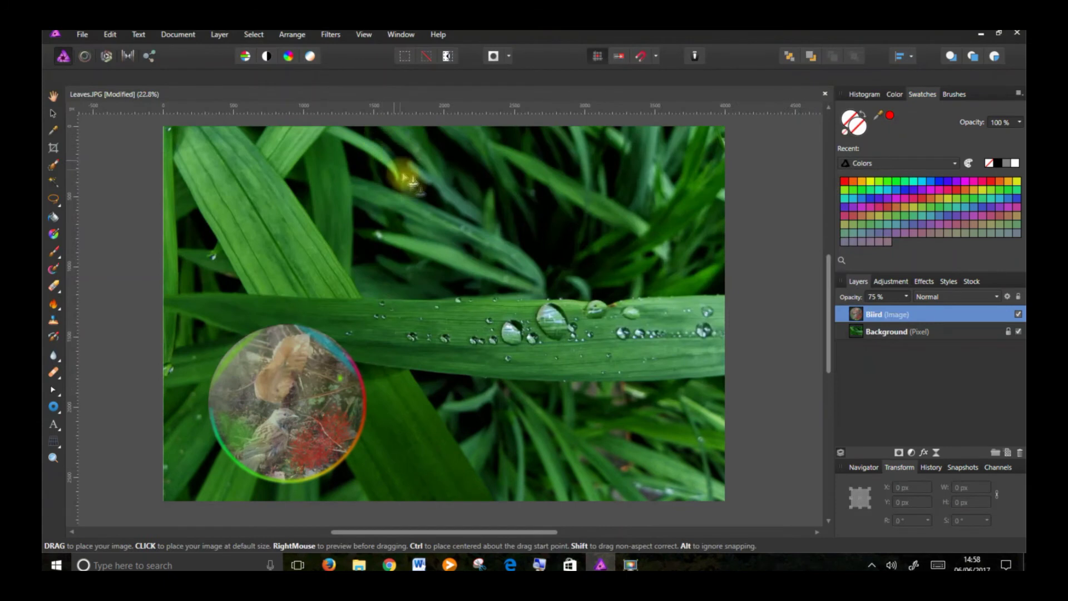
{"action": "left_click_drag", "start_coordinate": [569, 142], "coordinate": [670, 305]}
{"action": "left_click_drag", "start_coordinate": [647, 212], "coordinate": [664, 206]}
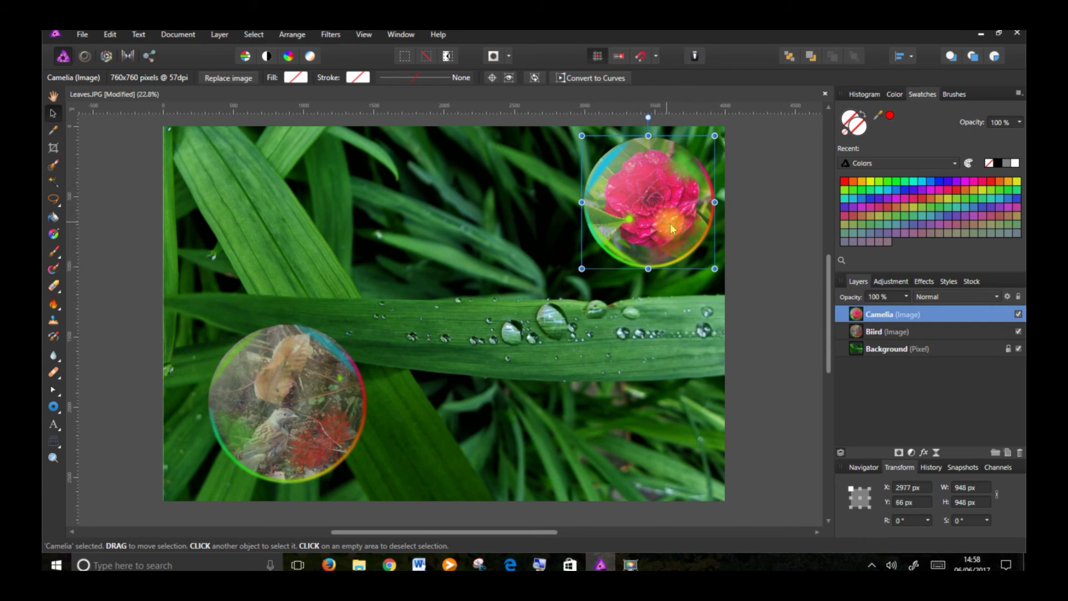
Step: Duplicate the Camelia bubble, shrink the copy to about 754 px wide and position it overlapping the original's lower left
{"action": "key", "text": "z"}
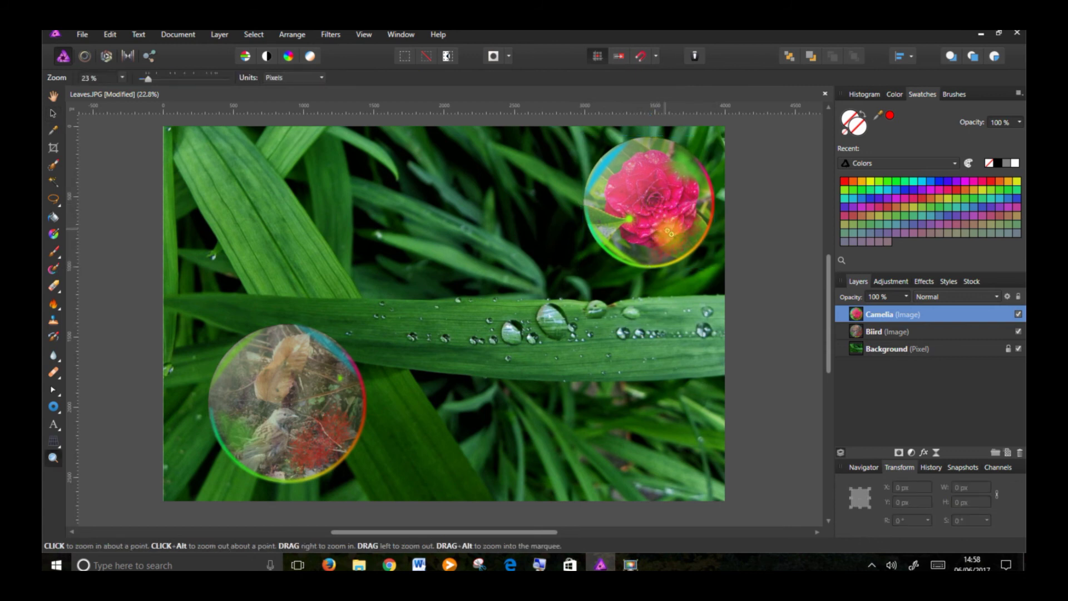
{"action": "right_click", "coordinate": [879, 319]}
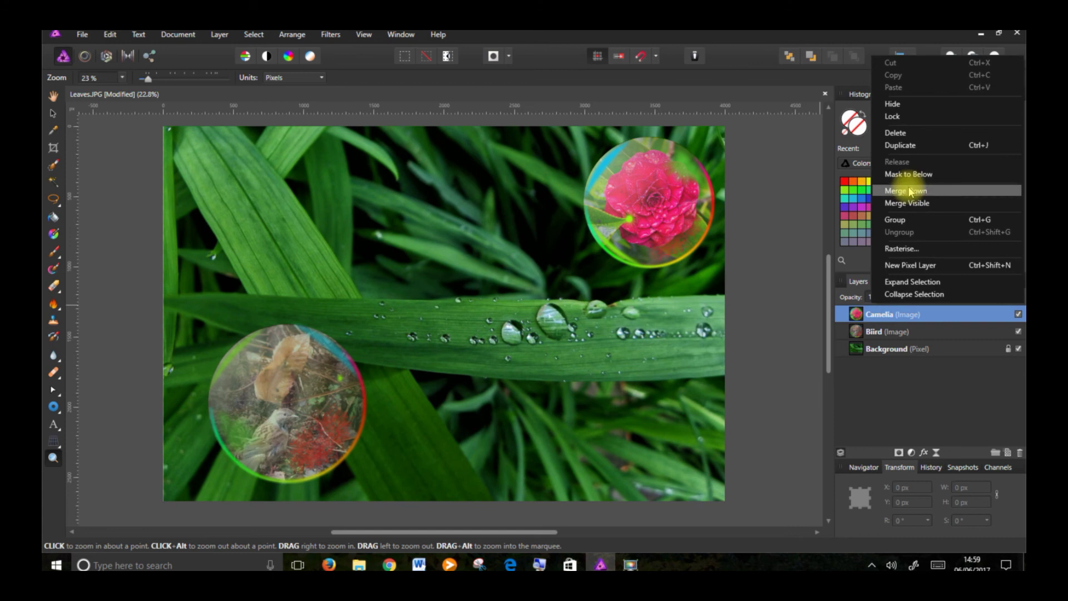
{"action": "left_click", "coordinate": [905, 146]}
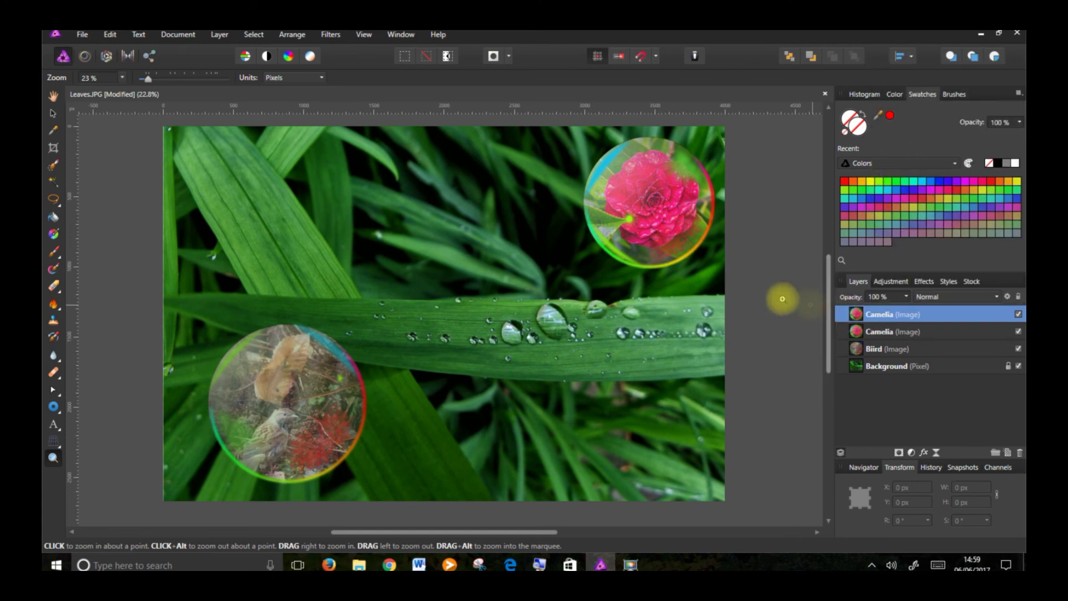
{"action": "left_click", "coordinate": [649, 219]}
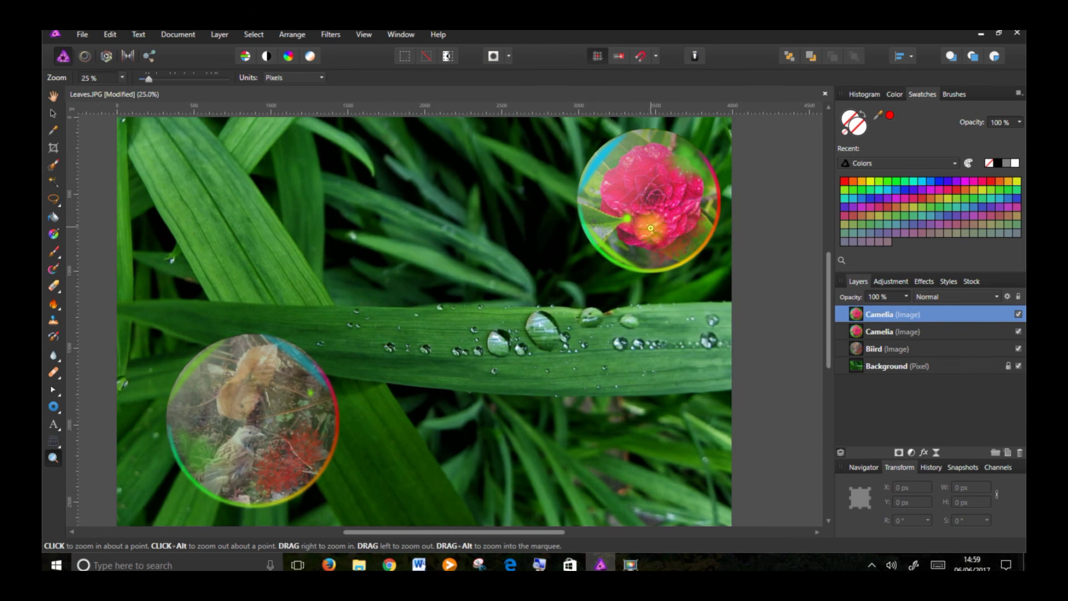
{"action": "key", "text": "v"}
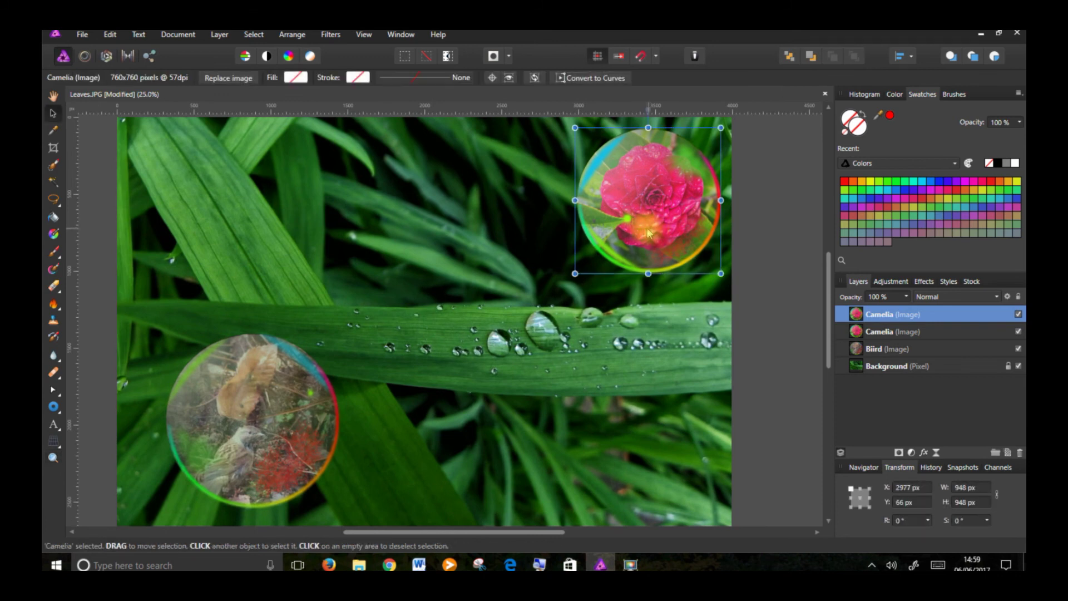
{"action": "left_click_drag", "start_coordinate": [649, 231], "coordinate": [578, 266]}
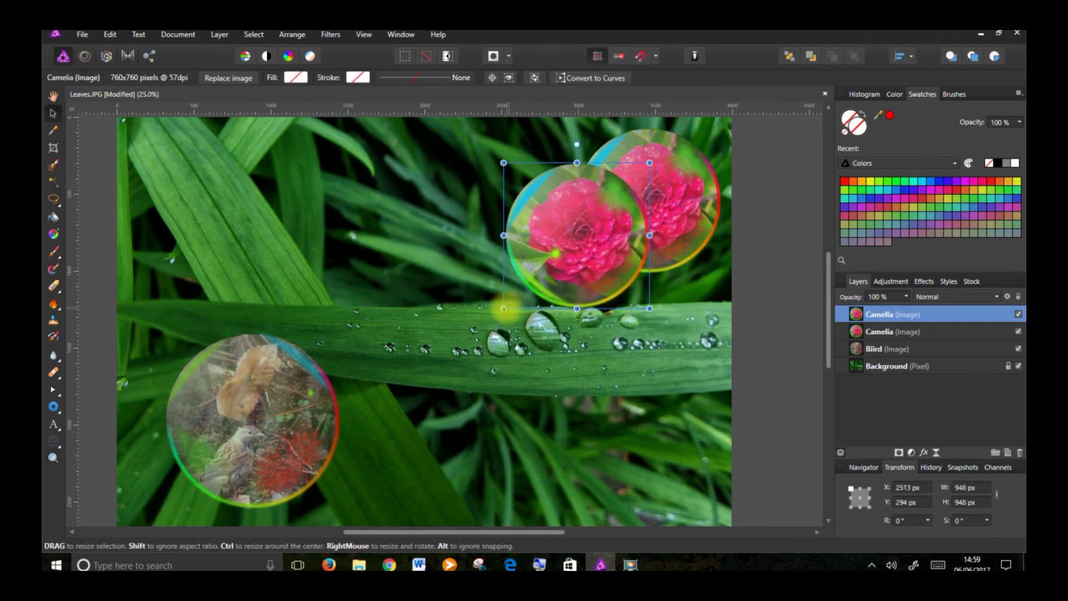
{"action": "left_click_drag", "start_coordinate": [503, 308], "coordinate": [523, 294]}
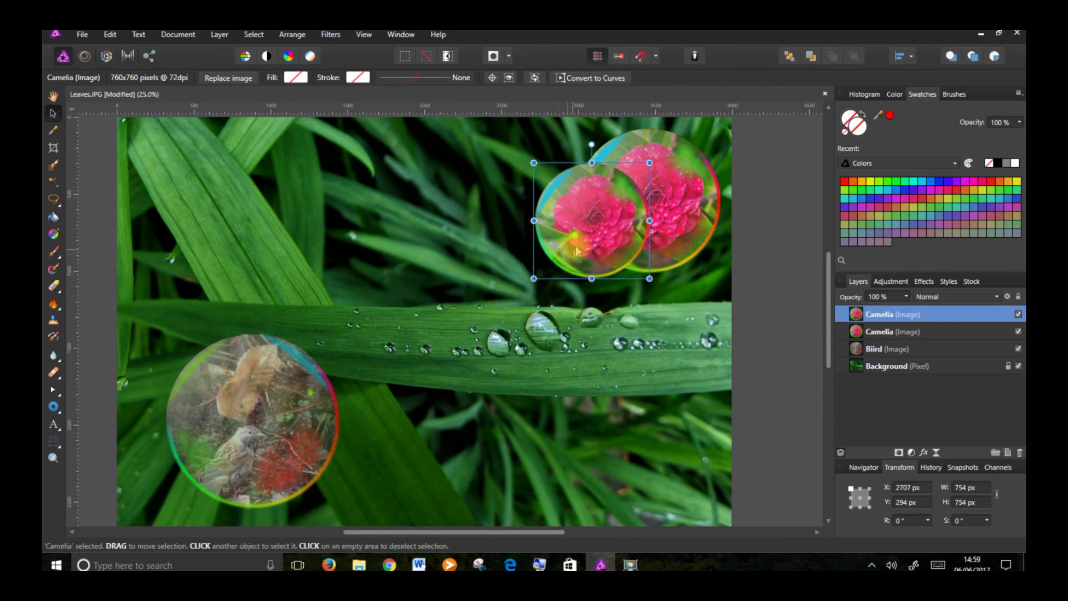
{"action": "left_click_drag", "start_coordinate": [575, 254], "coordinate": [575, 257]}
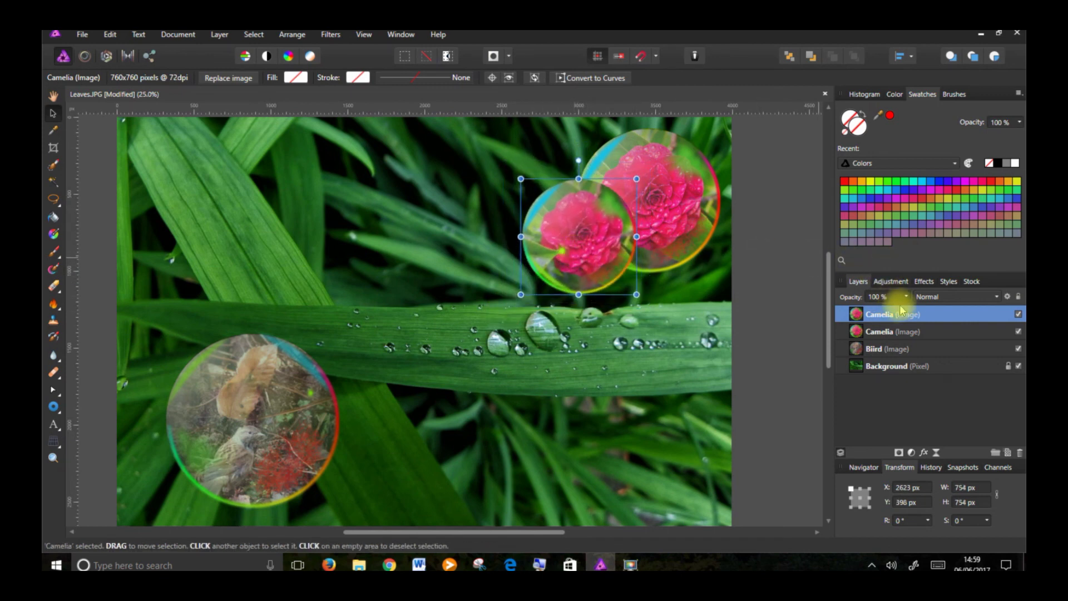
Step: Set the larger Camelia bubble's opacity to 88% and the smaller one's to 68%, and shift the smaller bubble slightly left
{"action": "left_click", "coordinate": [715, 209]}
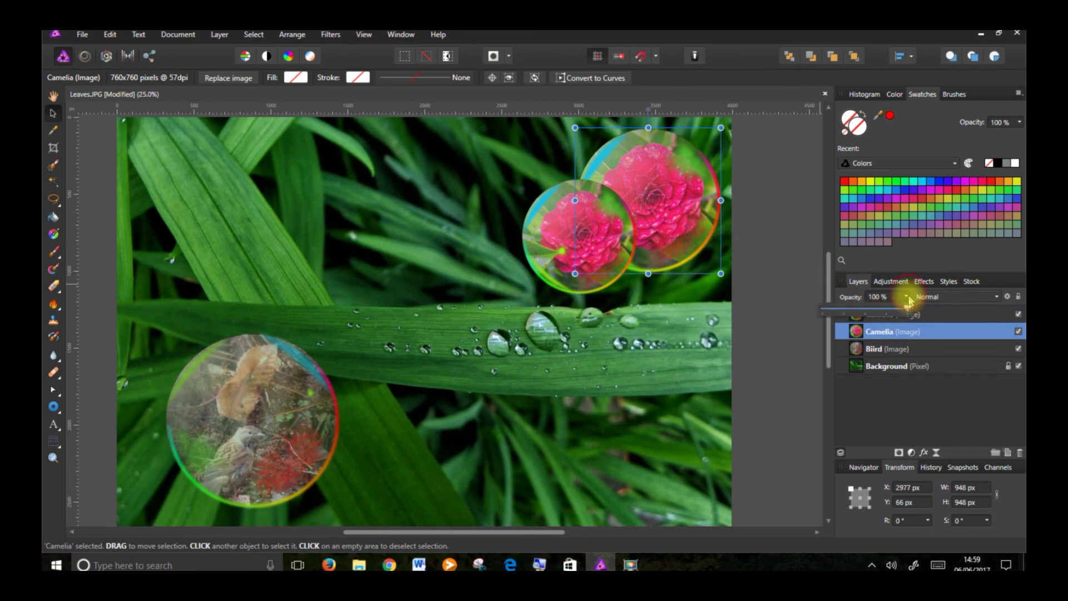
{"action": "left_click_drag", "start_coordinate": [910, 311], "coordinate": [899, 311]}
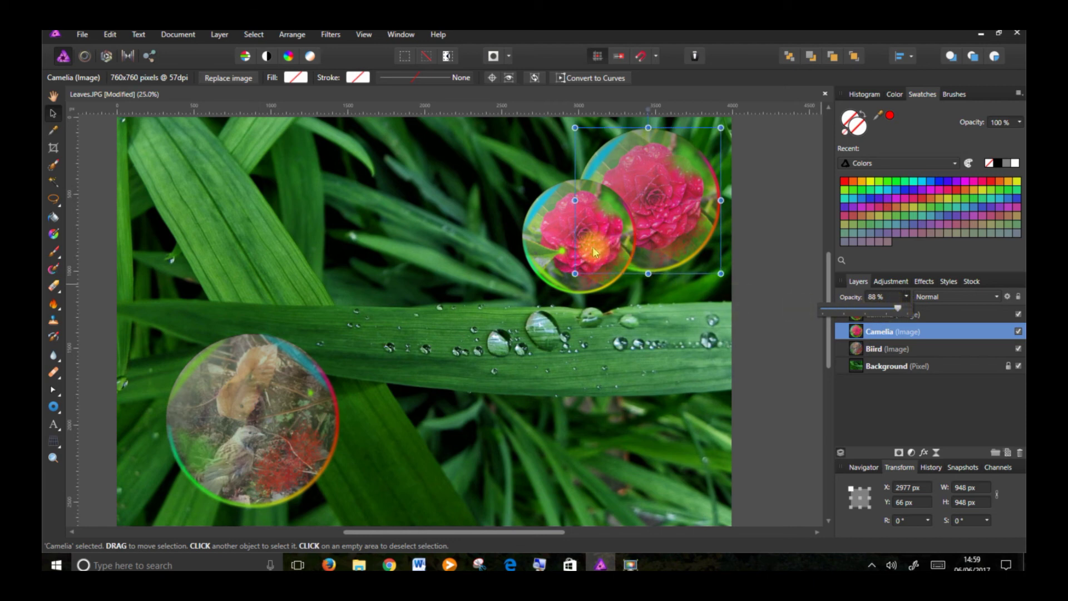
{"action": "left_click", "coordinate": [910, 315]}
{"action": "left_click", "coordinate": [908, 297]}
{"action": "left_click_drag", "start_coordinate": [909, 307], "coordinate": [881, 320]}
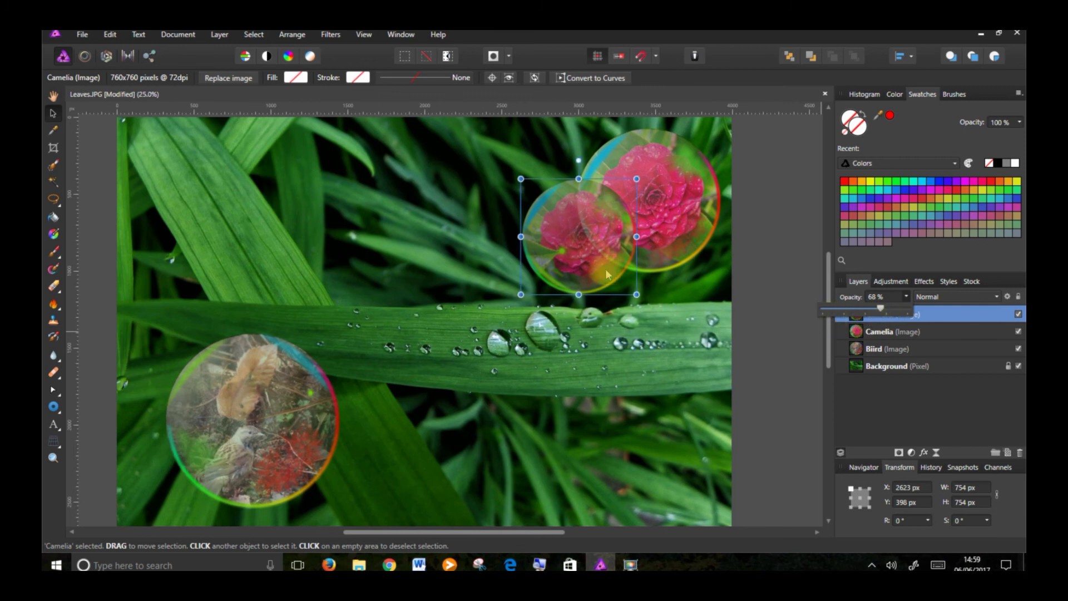
{"action": "left_click_drag", "start_coordinate": [568, 251], "coordinate": [558, 253]}
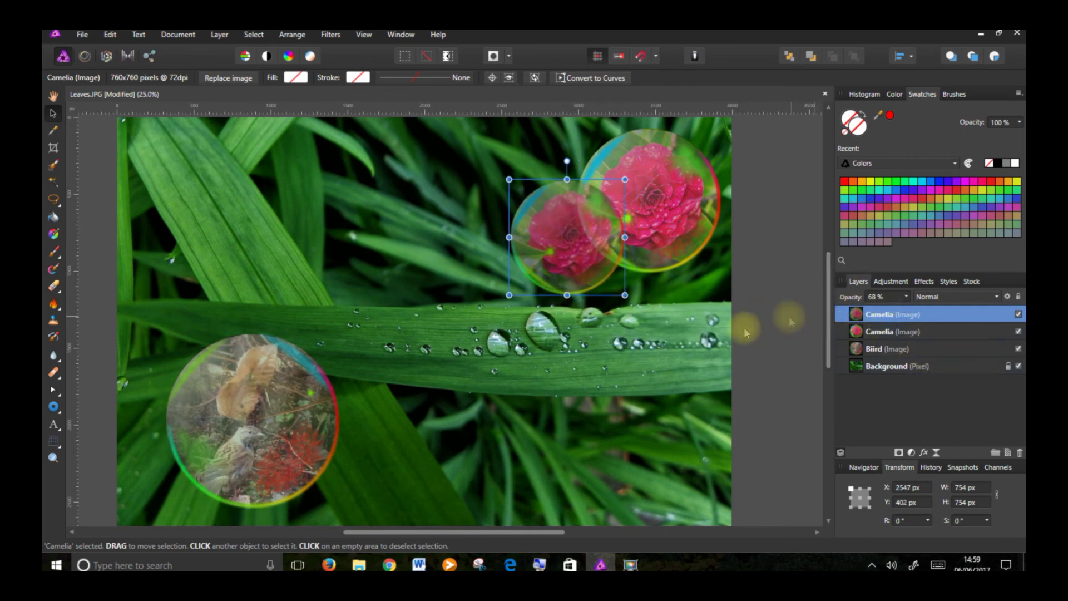
Step: Place the Daffodil bubble from the Bubble Set folder, about 750 px wide, at the photo's upper left and set its opacity to 91%
{"action": "left_click", "coordinate": [83, 36]}
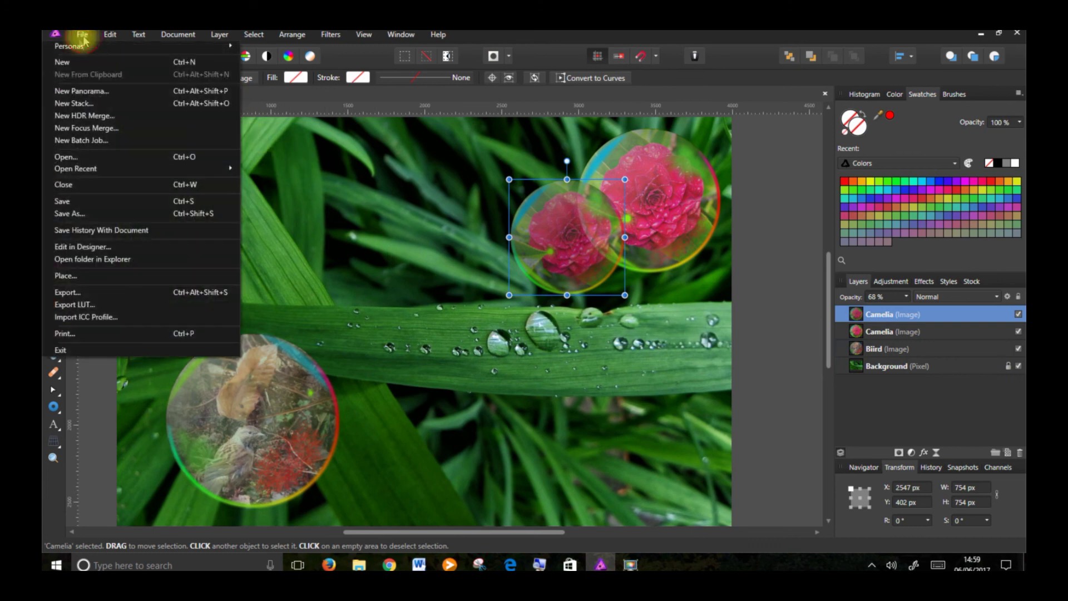
{"action": "left_click", "coordinate": [67, 276]}
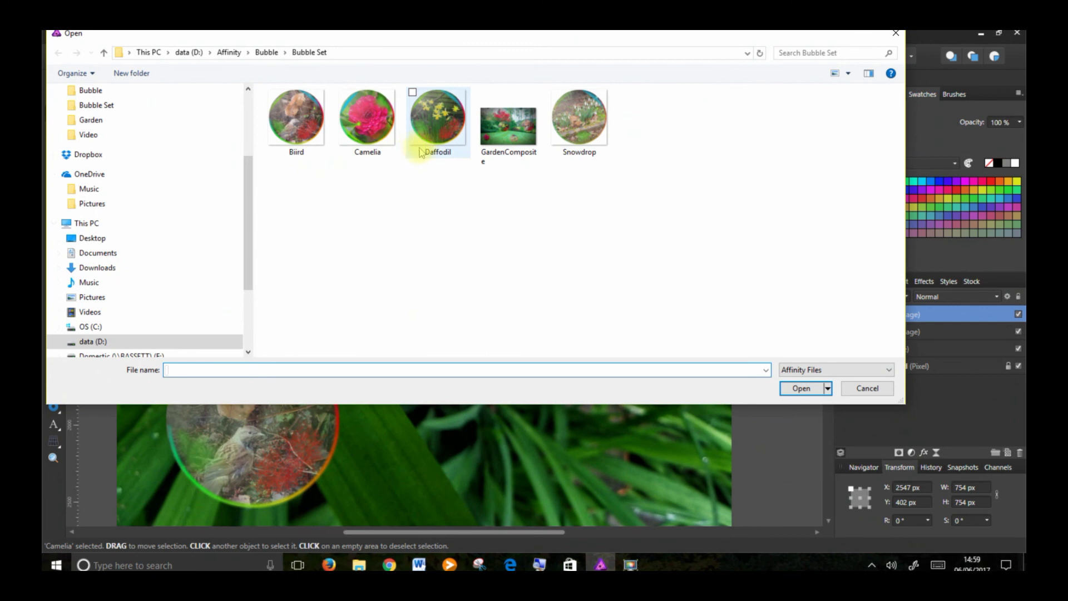
{"action": "left_click", "coordinate": [444, 132]}
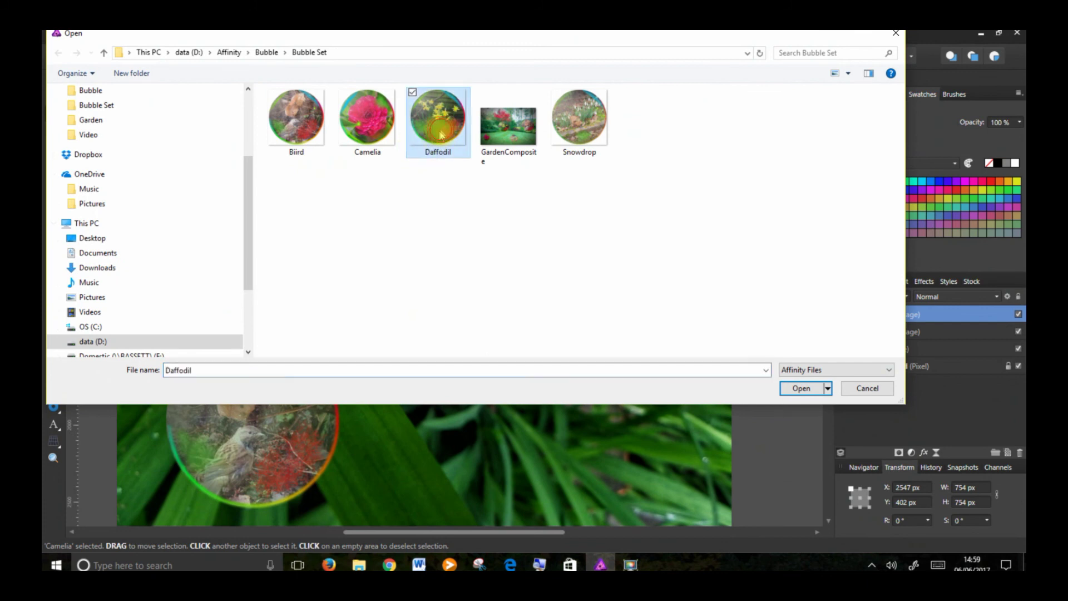
{"action": "double_click", "coordinate": [442, 134]}
{"action": "left_click_drag", "start_coordinate": [157, 142], "coordinate": [279, 246]}
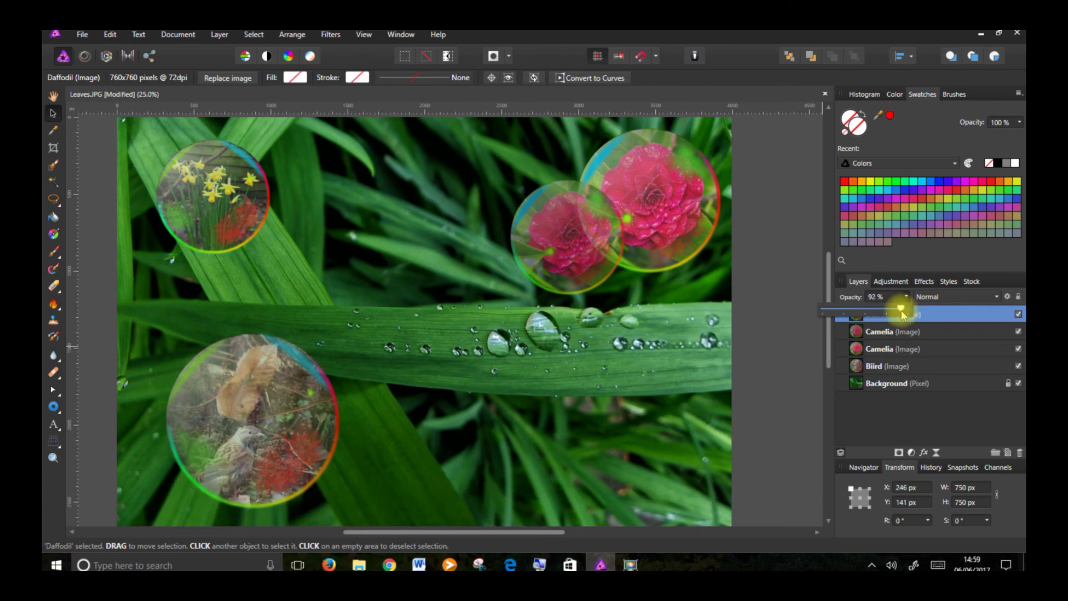
{"action": "left_click_drag", "start_coordinate": [900, 309], "coordinate": [895, 307]}
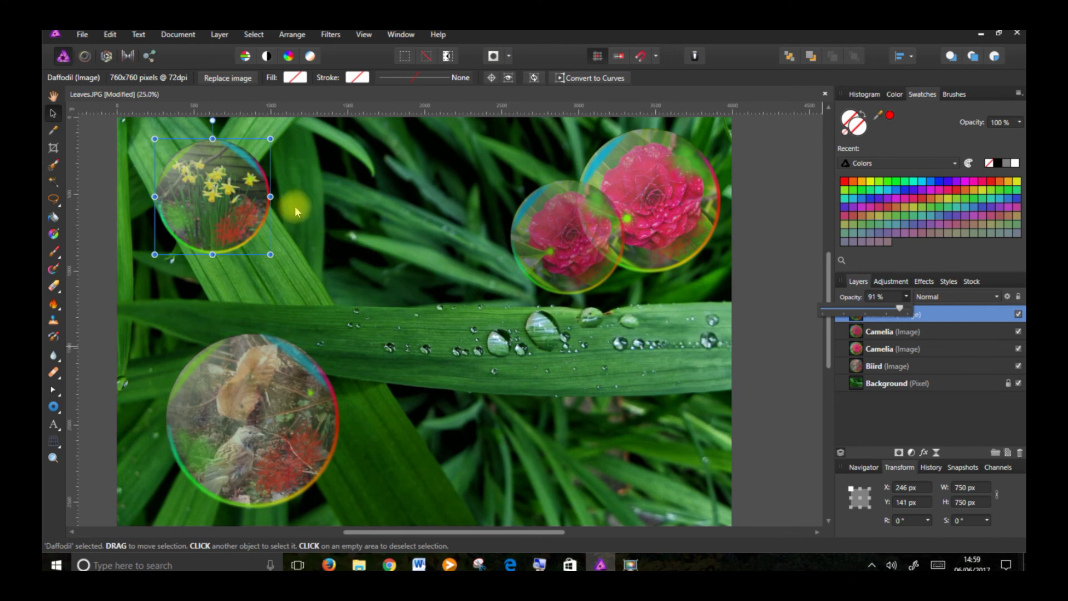
{"action": "left_click", "coordinate": [938, 316]}
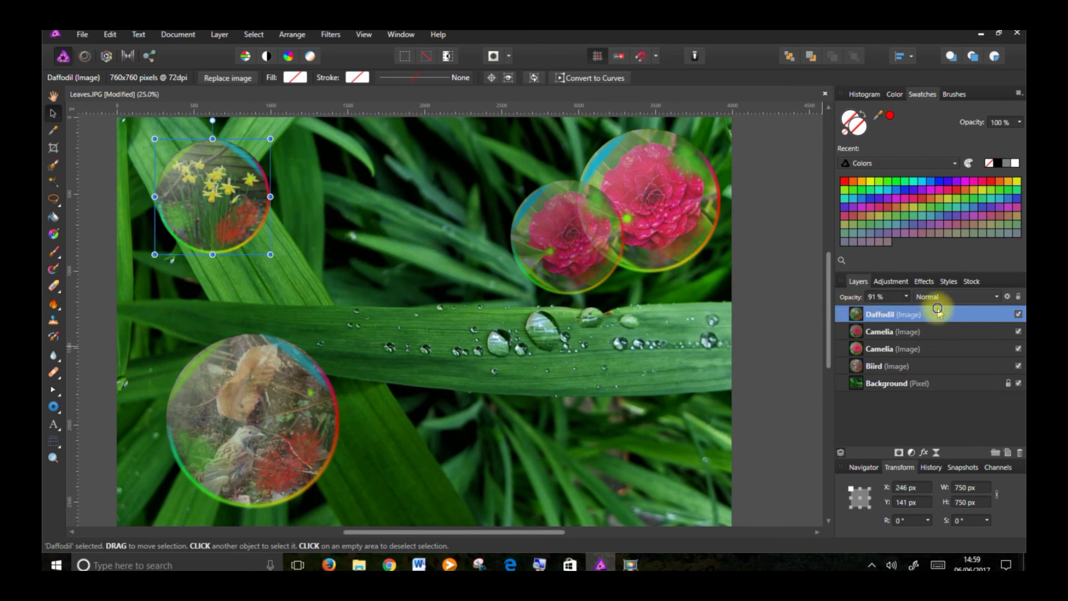
Step: Duplicate the Daffodil bubble, shift the original up and left, and place the copy, about 680 px wide, overlapping its lower right
{"action": "right_click", "coordinate": [939, 311]}
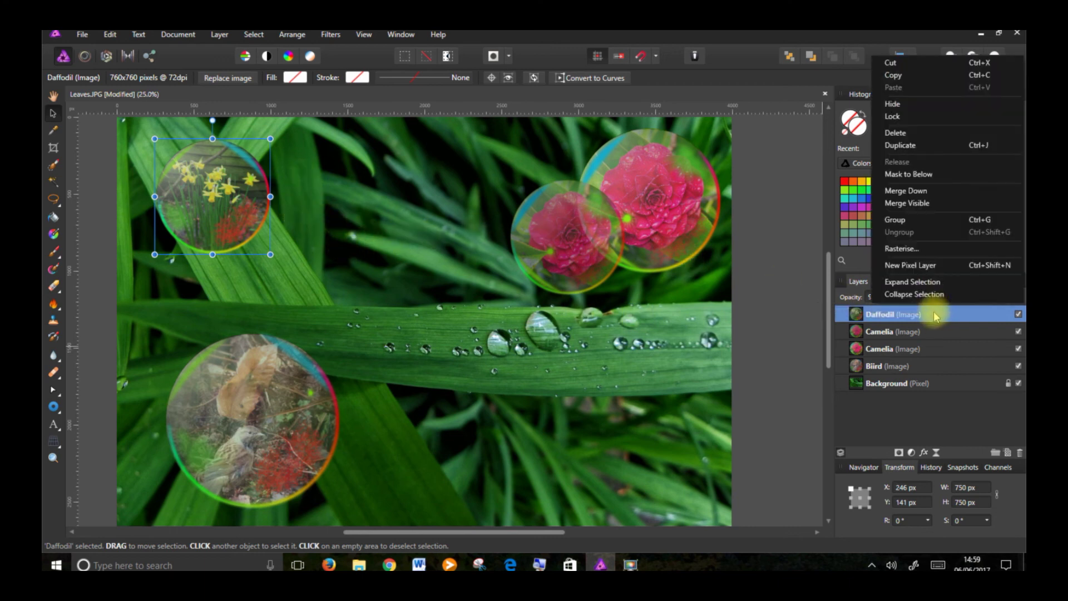
{"action": "left_click", "coordinate": [918, 147]}
{"action": "left_click_drag", "start_coordinate": [240, 211], "coordinate": [298, 251]}
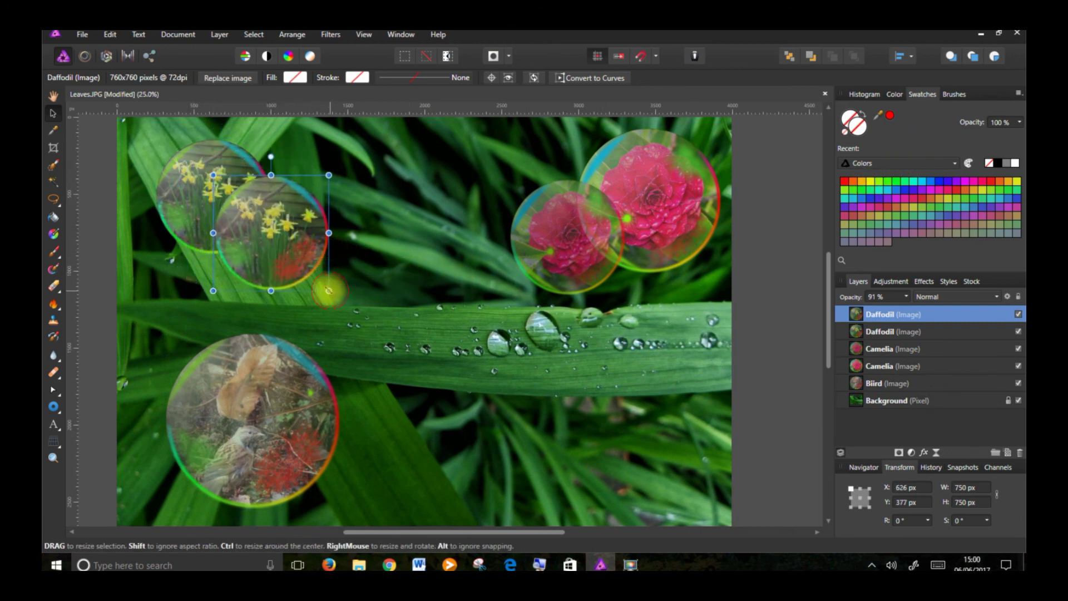
{"action": "left_click_drag", "start_coordinate": [192, 186], "coordinate": [171, 172]}
{"action": "left_click_drag", "start_coordinate": [262, 225], "coordinate": [249, 221]}
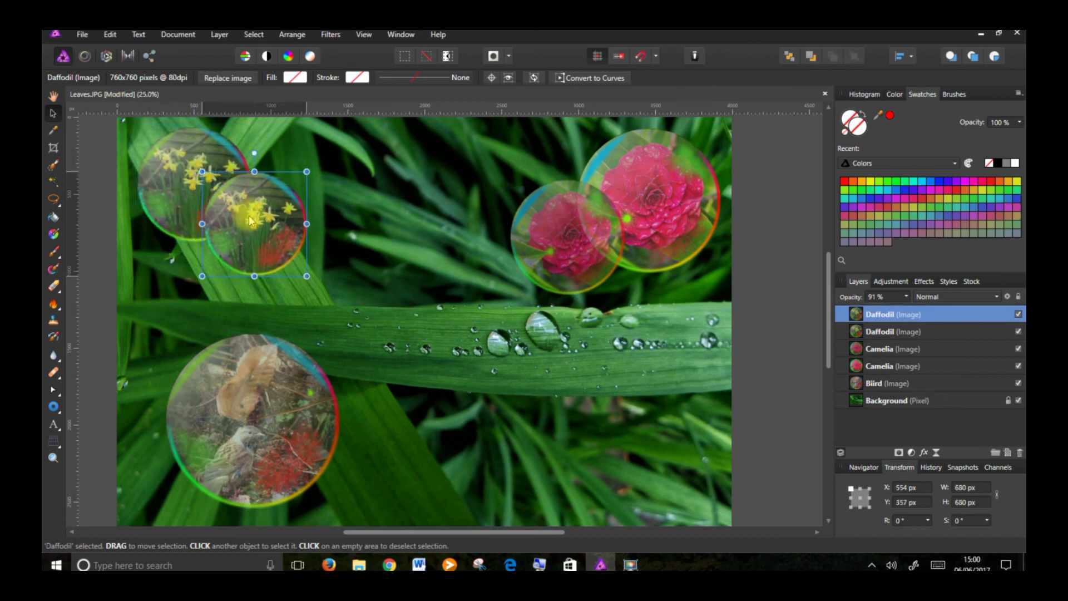
Step: Set the second Daffodil bubble's opacity to 75%
{"action": "left_click", "coordinate": [906, 298]}
{"action": "left_click_drag", "start_coordinate": [907, 311], "coordinate": [895, 313]}
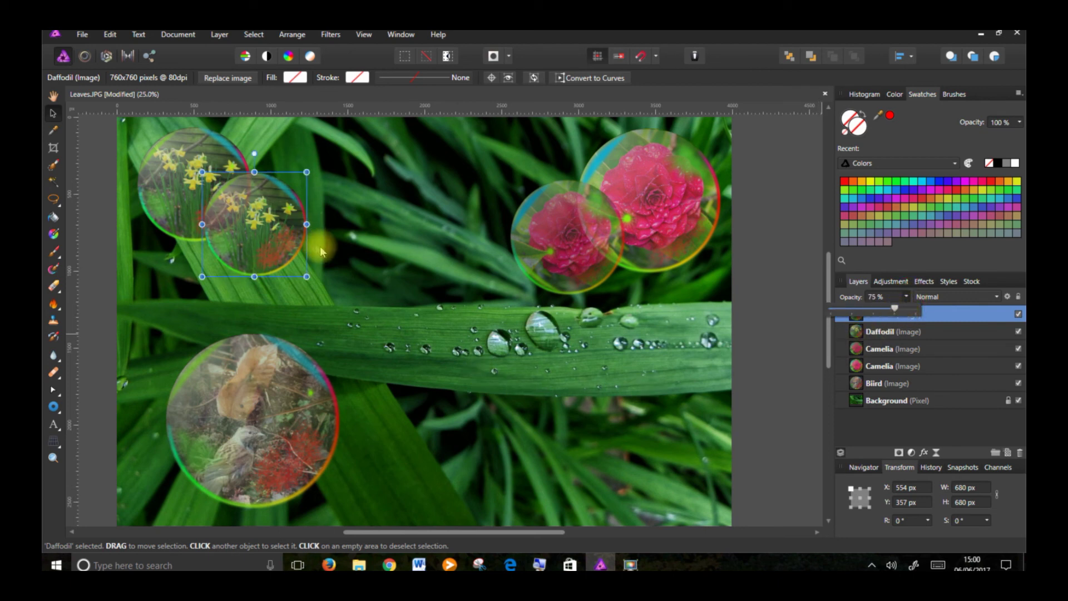
{"action": "left_click", "coordinate": [960, 315]}
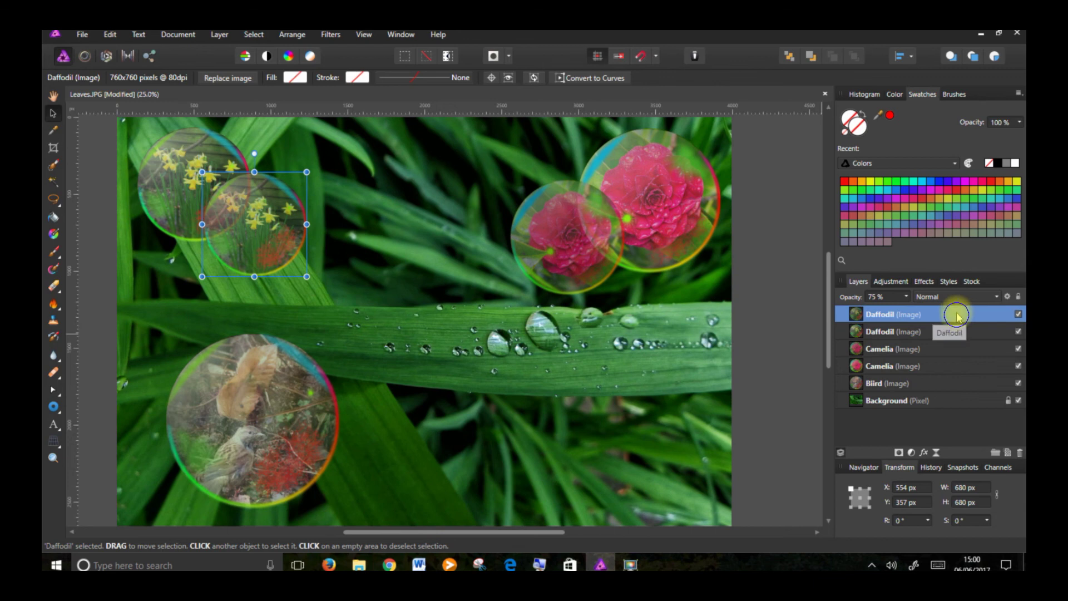
Step: Duplicate the second Daffodil bubble and place the copy, shrunk to about 554 px wide, overlapping its lower right
{"action": "right_click", "coordinate": [958, 315]}
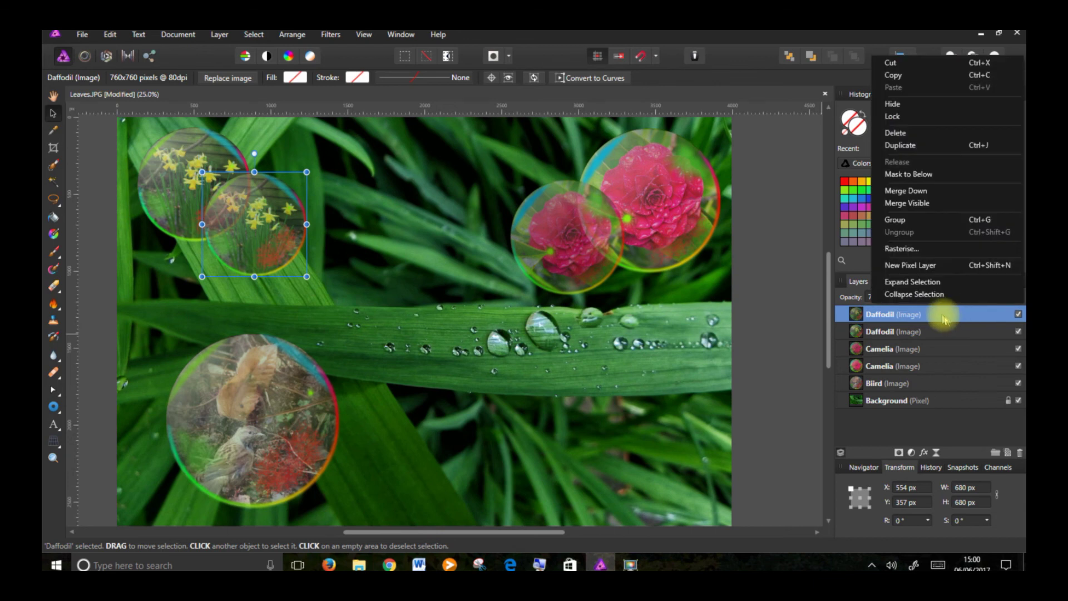
{"action": "left_click", "coordinate": [913, 146]}
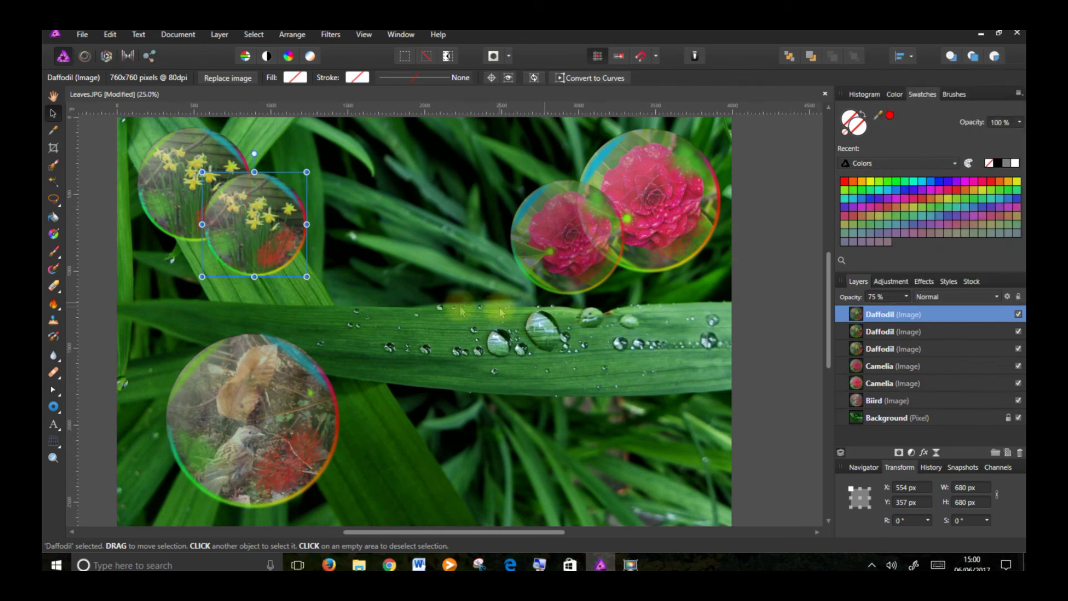
{"action": "left_click_drag", "start_coordinate": [282, 228], "coordinate": [345, 254]}
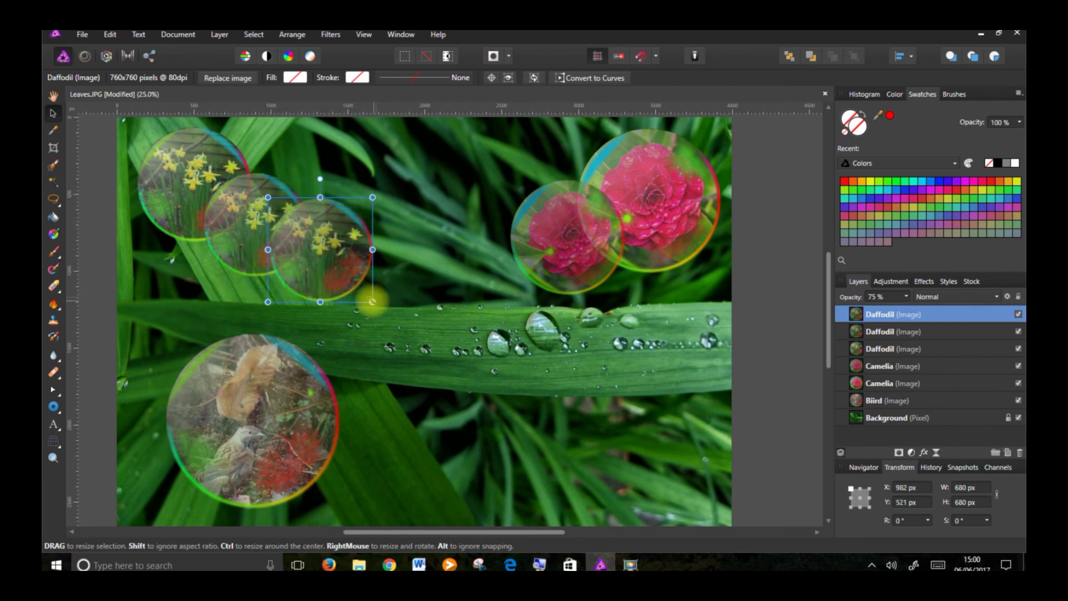
{"action": "left_click_drag", "start_coordinate": [374, 304], "coordinate": [333, 276]}
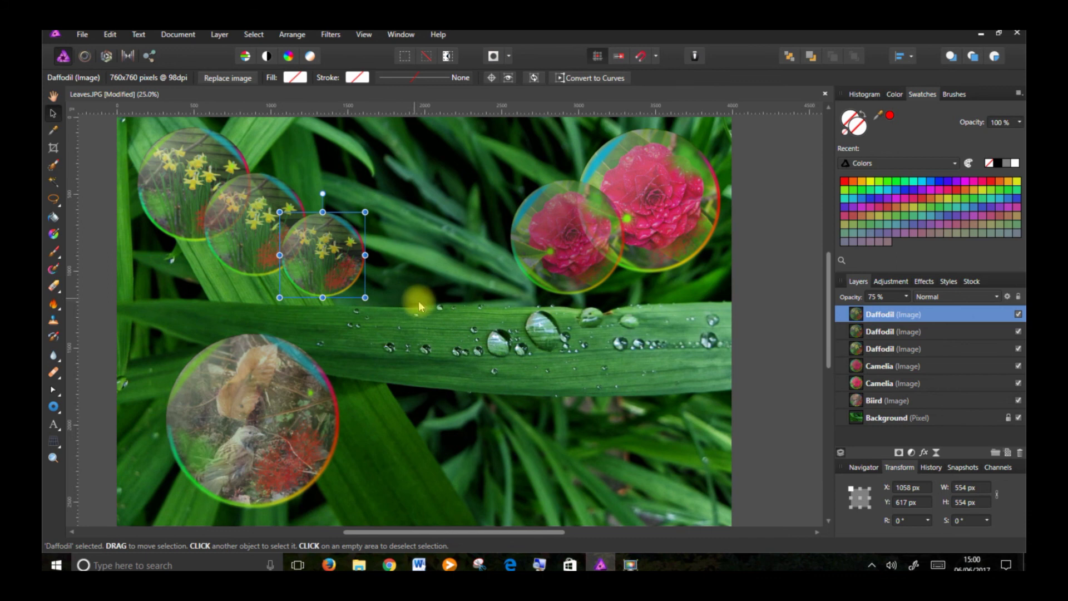
Step: Set the third Daffodil bubble's opacity to 67%
{"action": "left_click", "coordinate": [906, 296]}
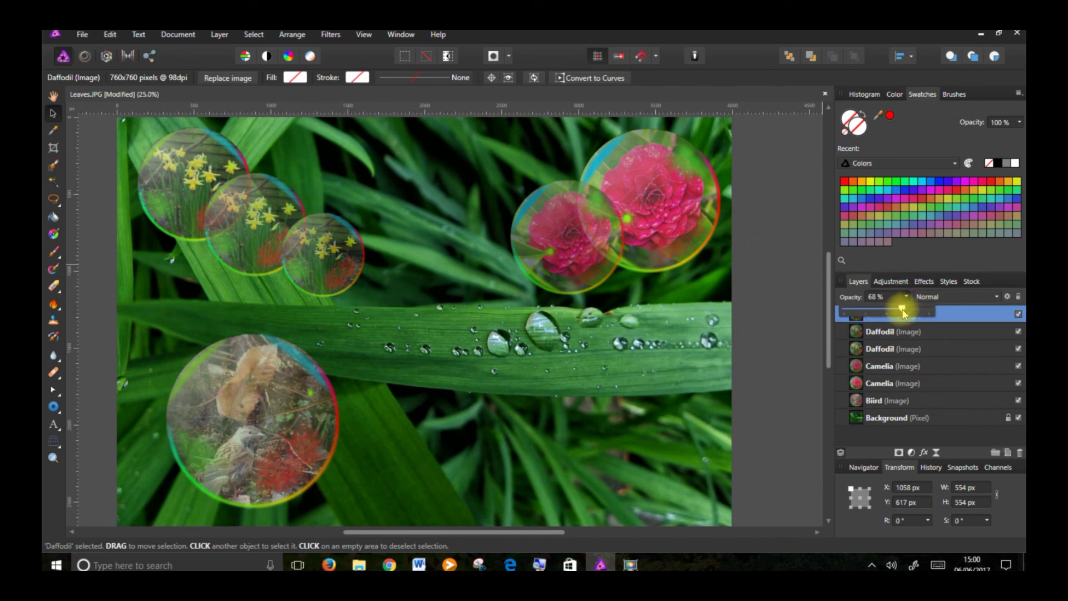
{"action": "left_click_drag", "start_coordinate": [902, 313], "coordinate": [900, 310]}
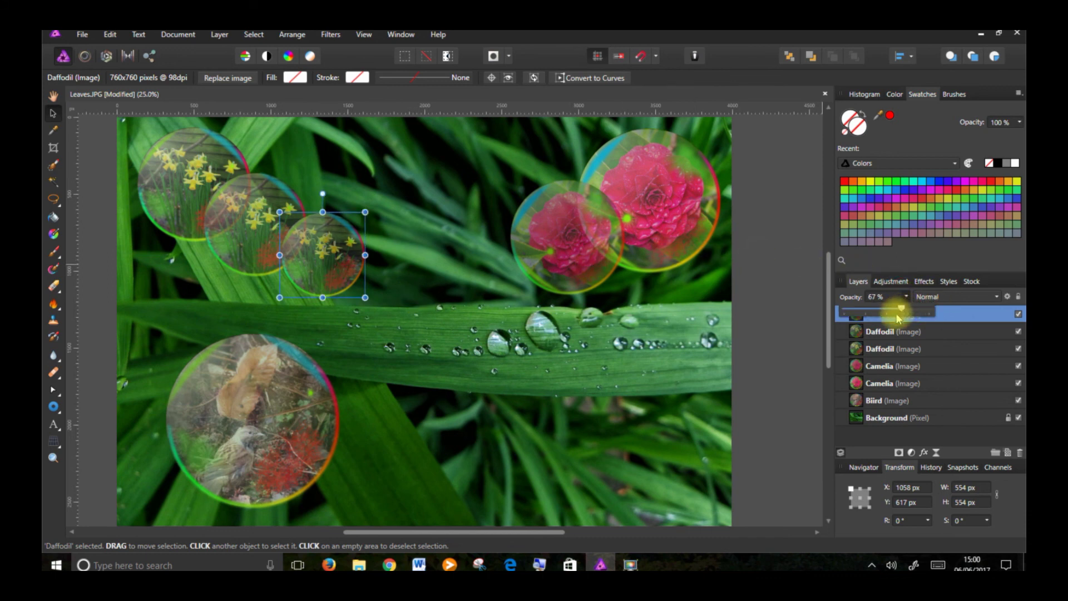
{"action": "left_click", "coordinate": [964, 318]}
Step: Duplicate the third Daffodil bubble and place the copy, shrunk to about 392 px wide, overlapping its lower right
{"action": "right_click", "coordinate": [958, 318]}
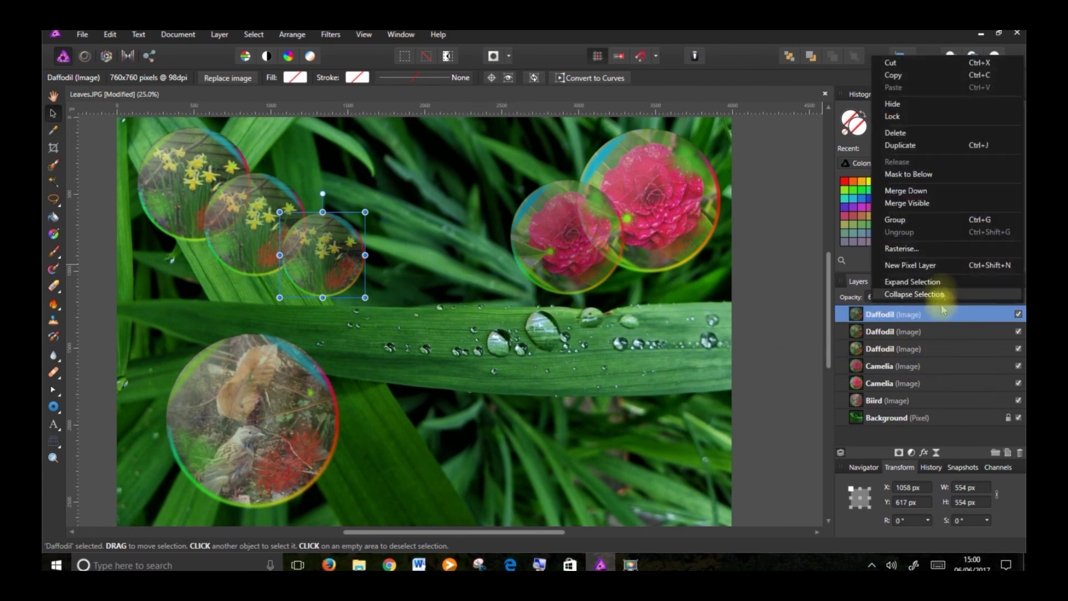
{"action": "left_click", "coordinate": [914, 148]}
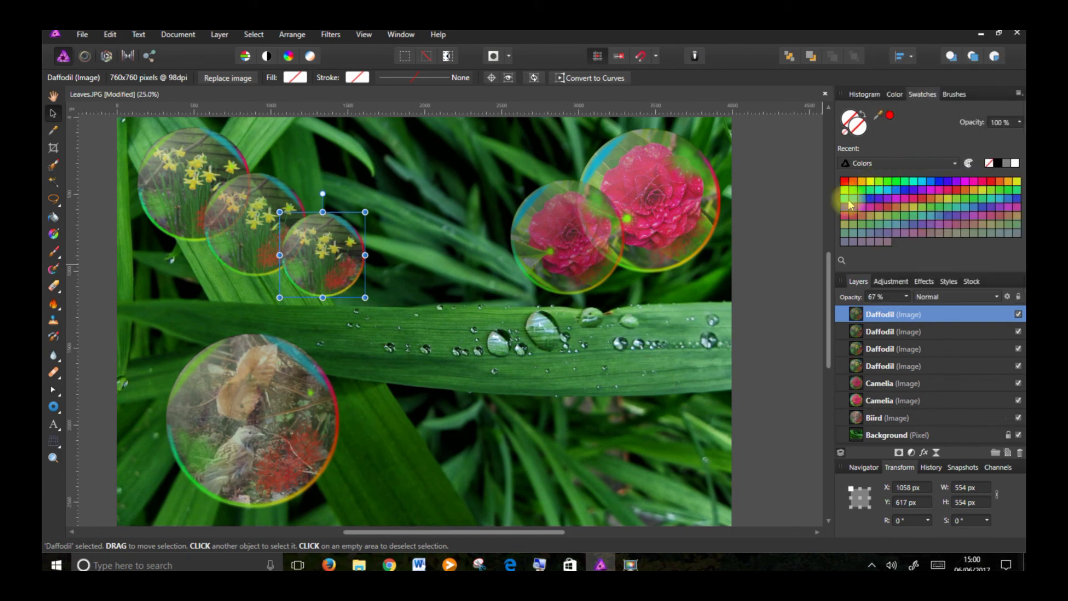
{"action": "left_click_drag", "start_coordinate": [341, 271], "coordinate": [416, 321]}
{"action": "left_click_drag", "start_coordinate": [407, 310], "coordinate": [381, 289]}
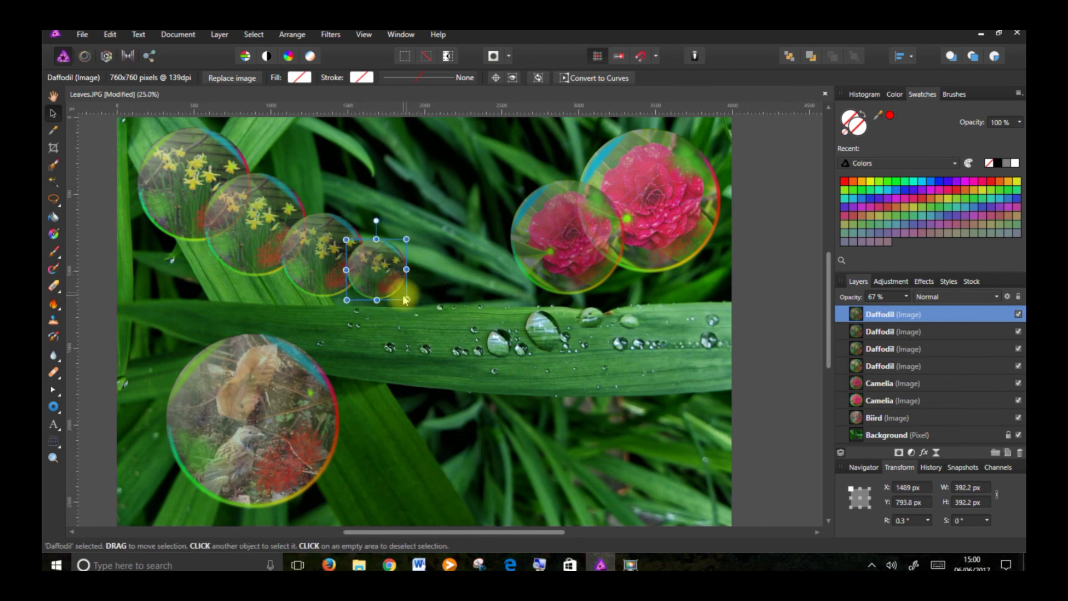
Step: Duplicate the fourth Daffodil bubble, place the copy at its lower right, about 310 px wide, and set its opacity to 59%
{"action": "right_click", "coordinate": [910, 313]}
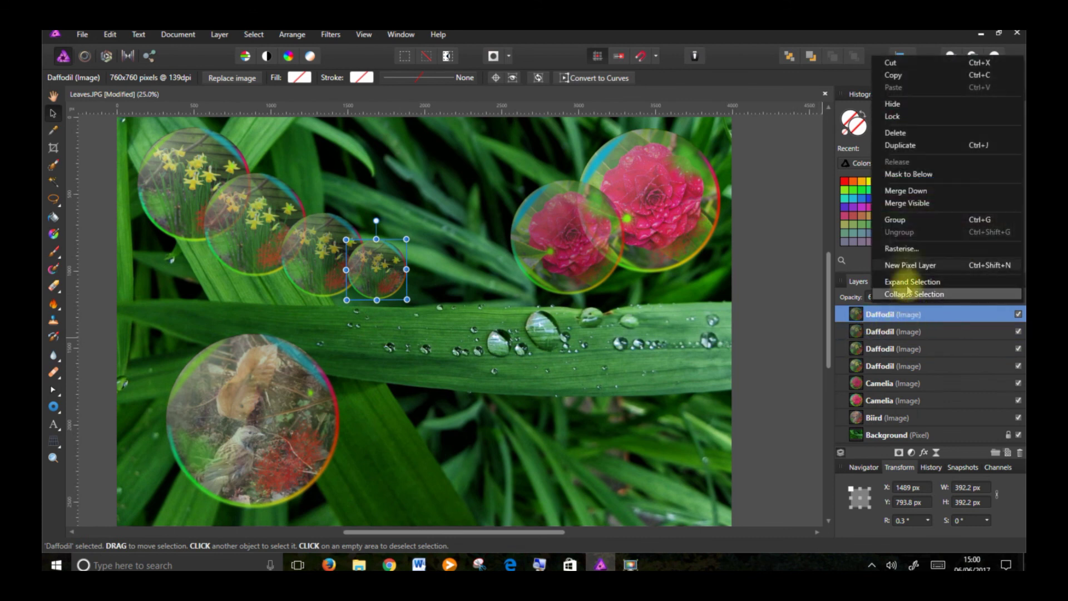
{"action": "left_click", "coordinate": [911, 146]}
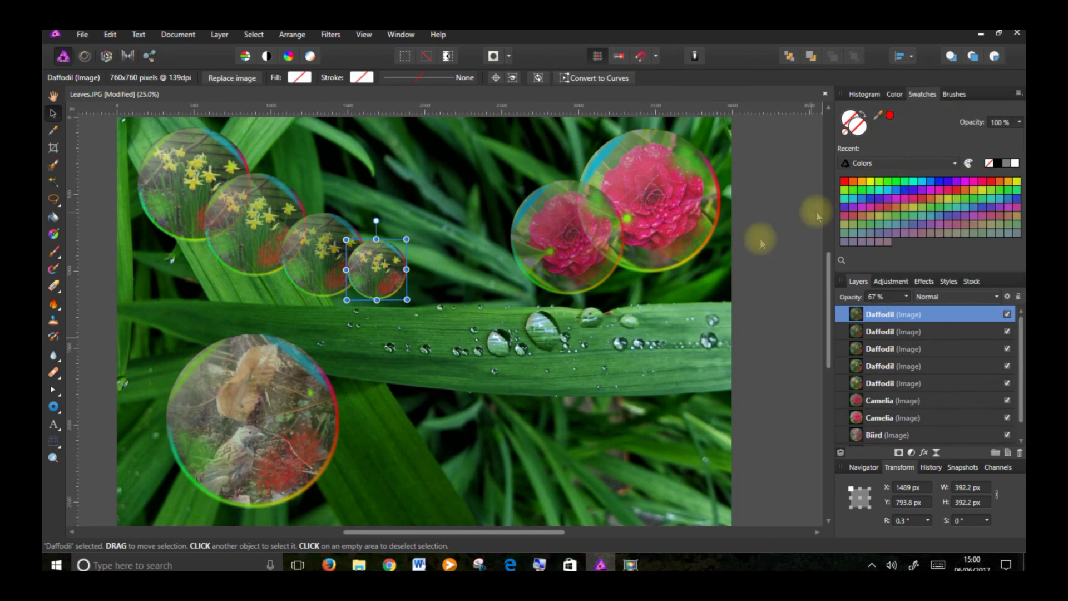
{"action": "left_click_drag", "start_coordinate": [394, 275], "coordinate": [431, 292]}
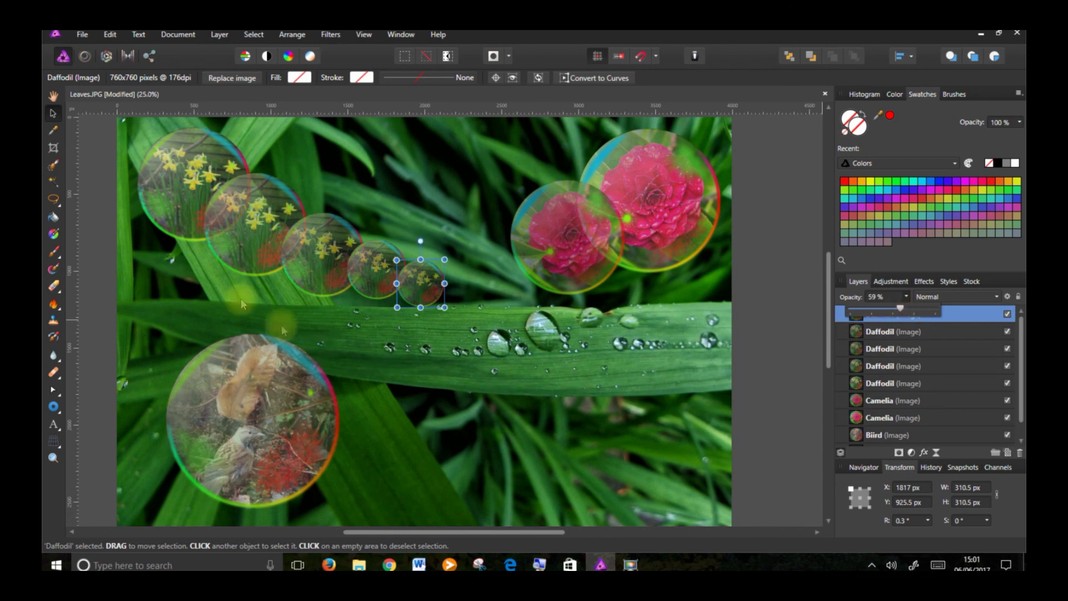
Step: Group the five Daffodil bubbles
{"action": "left_click", "coordinate": [201, 202]}
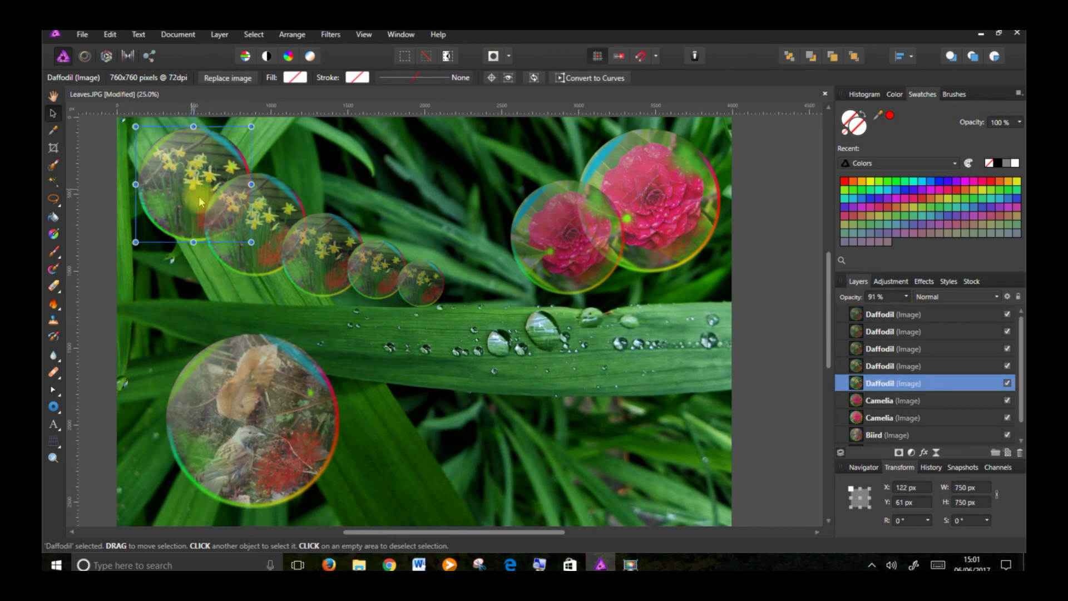
{"action": "left_click", "coordinate": [253, 226], "text": "shift"}
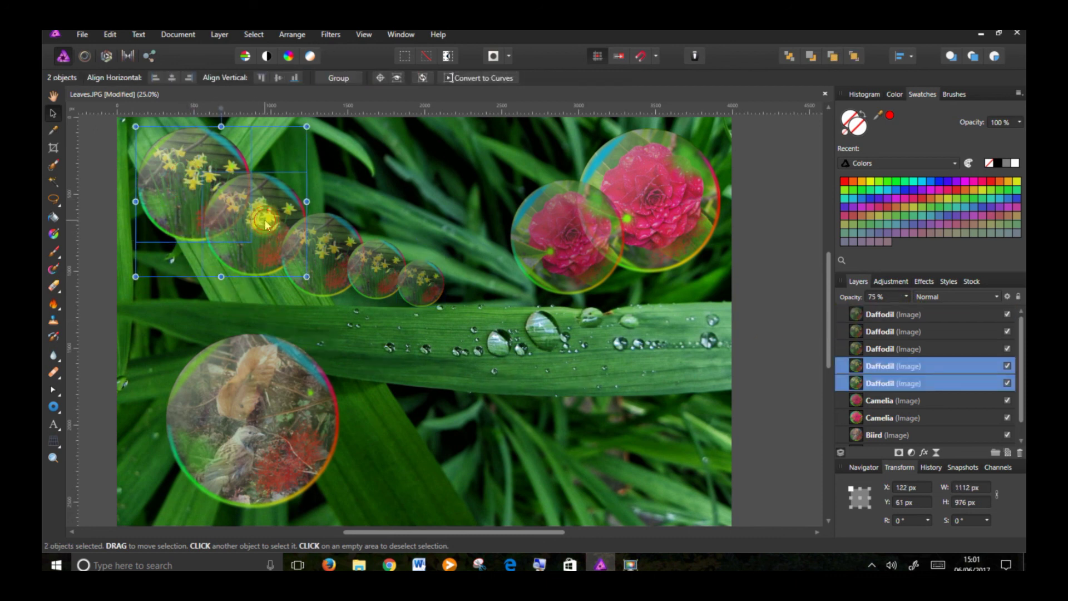
{"action": "left_click", "coordinate": [328, 253], "text": "shift"}
{"action": "left_click", "coordinate": [376, 271], "text": "shift"}
{"action": "left_click", "coordinate": [422, 281], "text": "shift"}
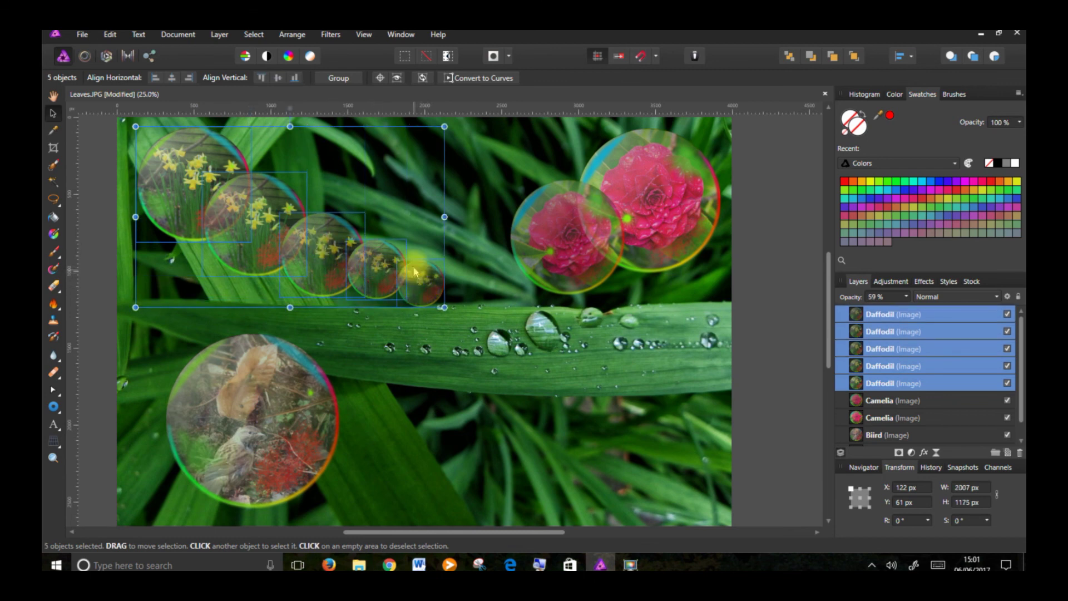
{"action": "right_click", "coordinate": [893, 317]}
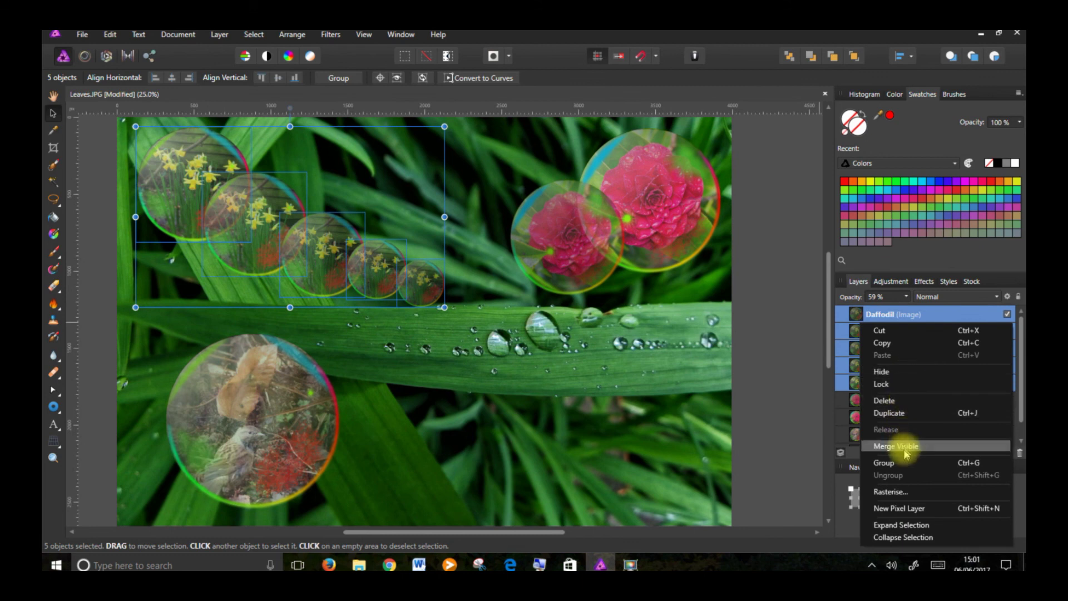
{"action": "left_click", "coordinate": [885, 463]}
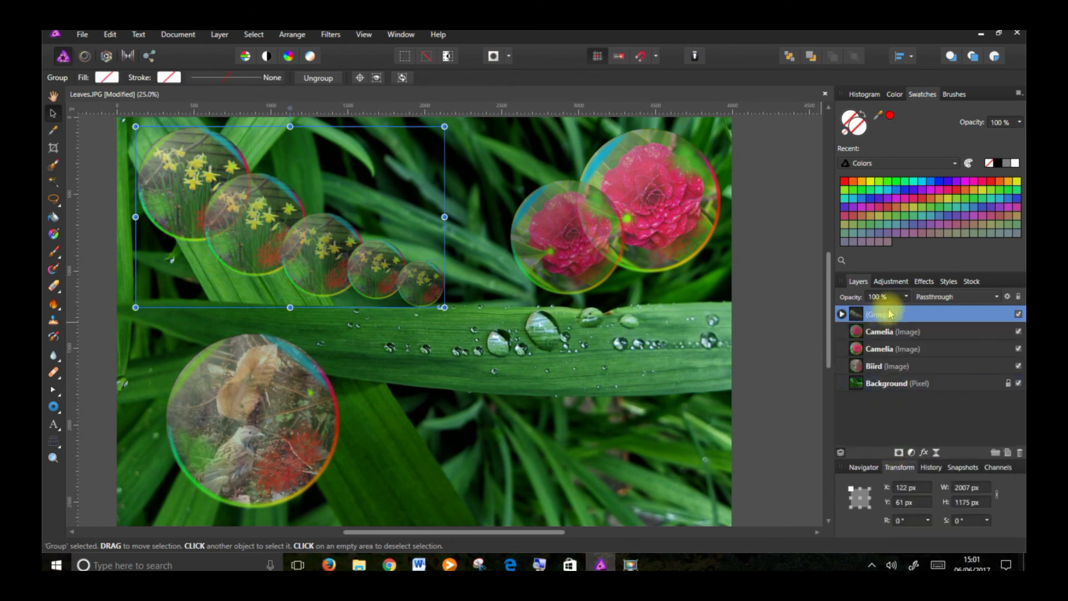
Step: Rename the new bubble group as Daffodils
{"action": "double_click", "coordinate": [886, 315]}
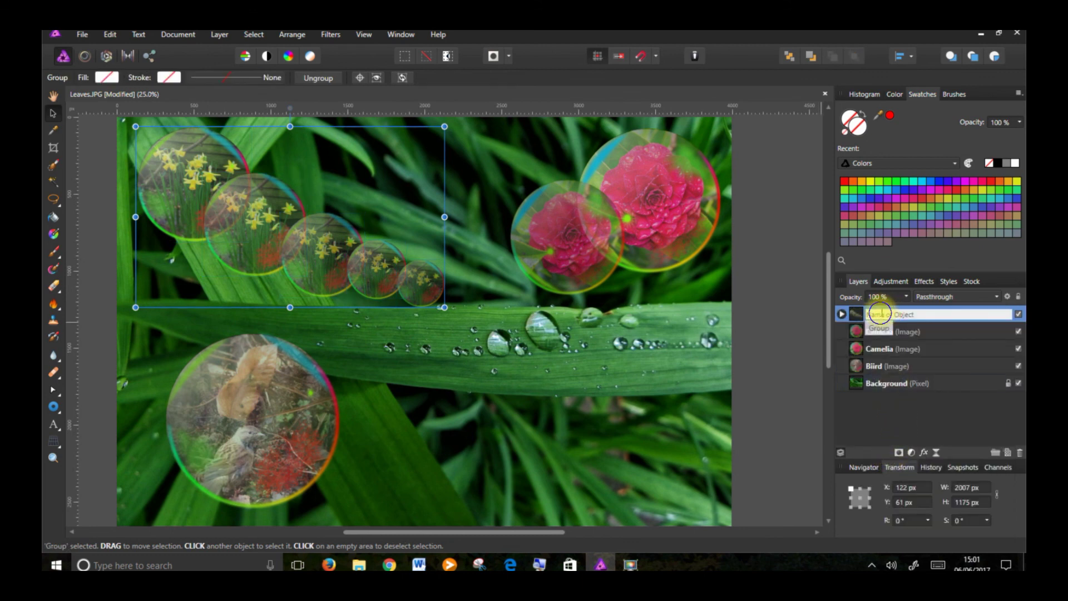
{"action": "right_click", "coordinate": [885, 315]}
{"action": "left_click", "coordinate": [884, 314]}
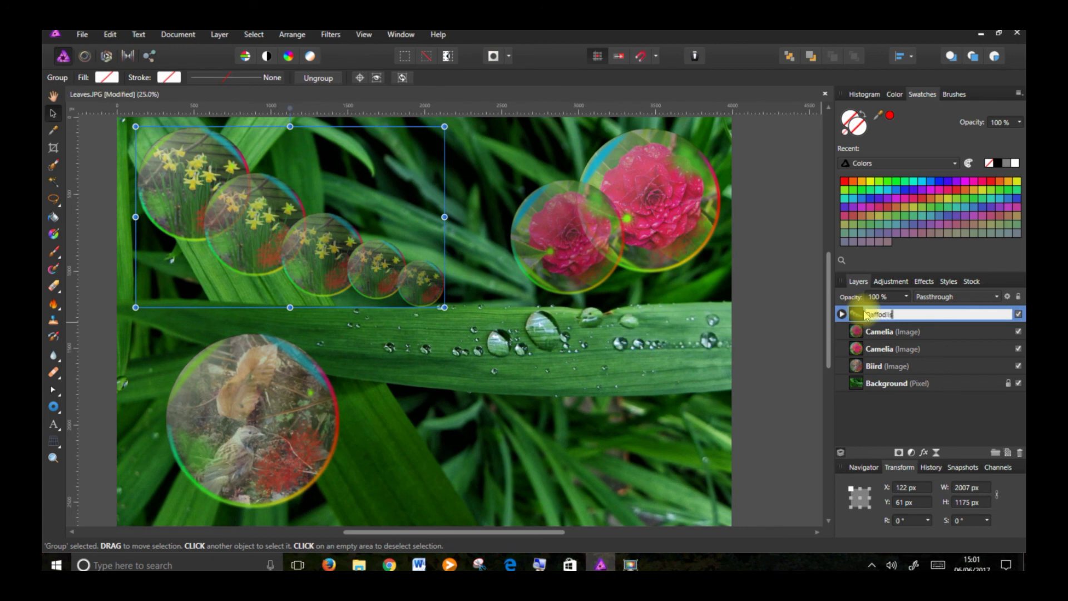
{"action": "key", "text": "Return"}
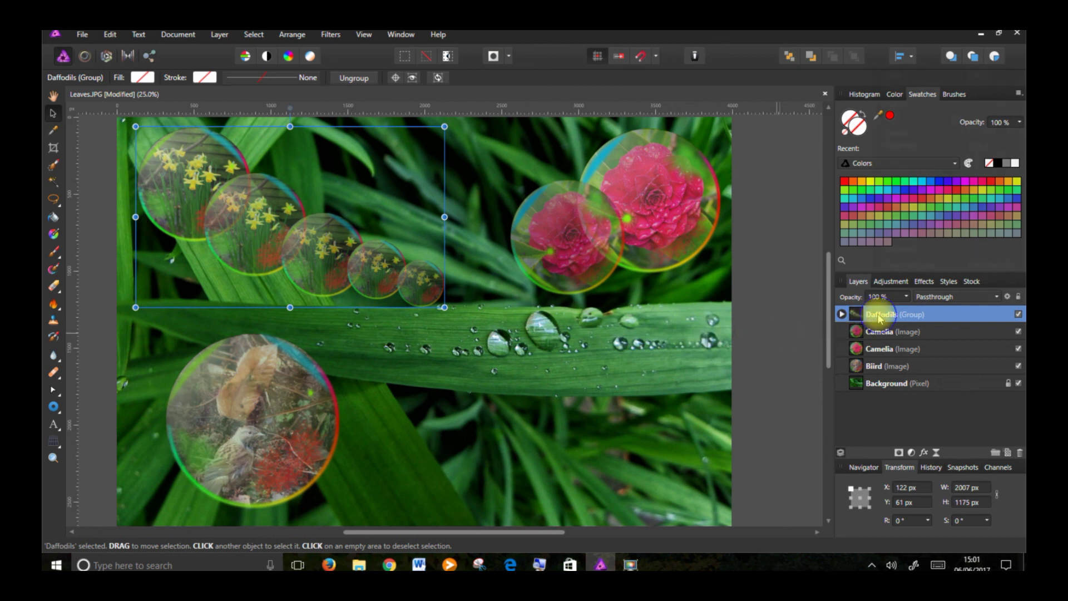
Step: Duplicate the Daffodils group and place the copy, shrunk to about 1571 px wide, above and to the right of the original
{"action": "right_click", "coordinate": [880, 317]}
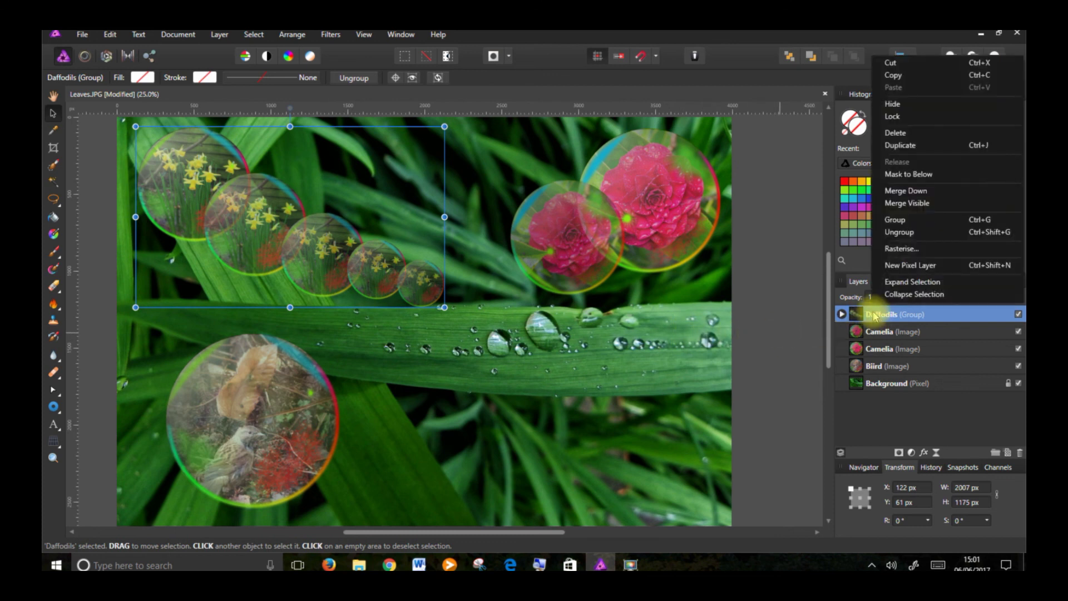
{"action": "left_click", "coordinate": [916, 150]}
{"action": "left_click_drag", "start_coordinate": [251, 210], "coordinate": [384, 211]}
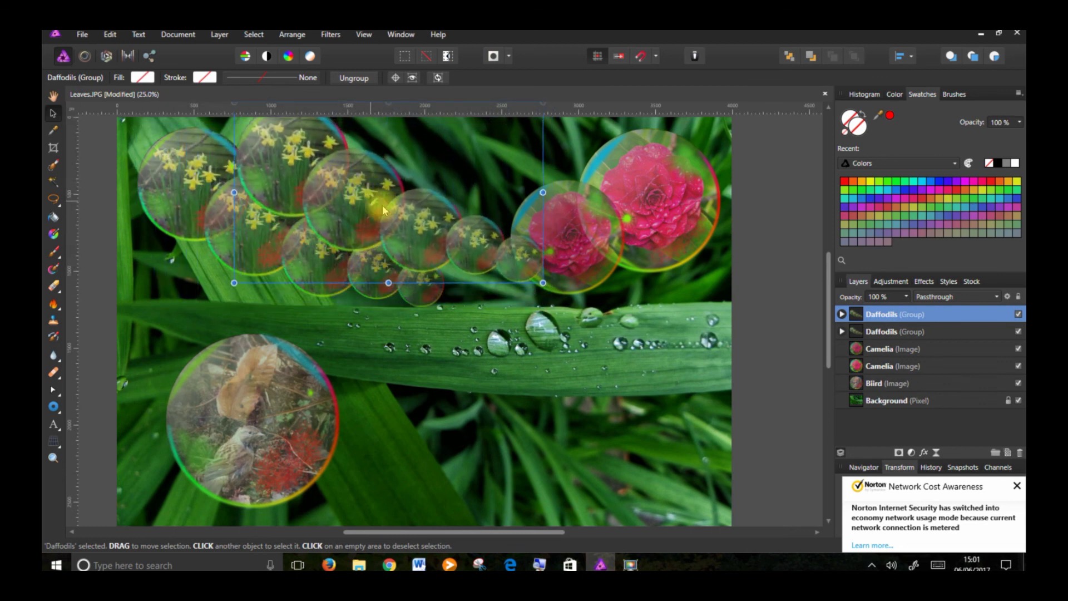
{"action": "left_click_drag", "start_coordinate": [543, 283], "coordinate": [477, 243]}
{"action": "left_click_drag", "start_coordinate": [350, 181], "coordinate": [384, 186]}
{"action": "left_click_drag", "start_coordinate": [468, 225], "coordinate": [462, 222]}
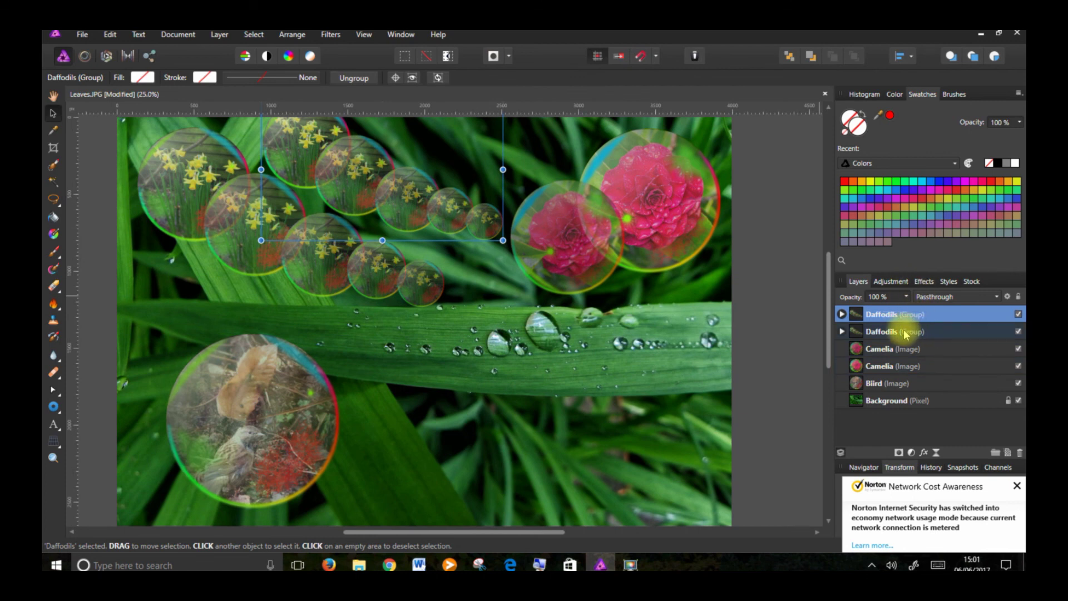
Step: Set the duplicated Daffodils group's opacity to 85%
{"action": "scroll", "coordinate": [835, 320], "scroll_direction": "up", "scroll_amount": 1}
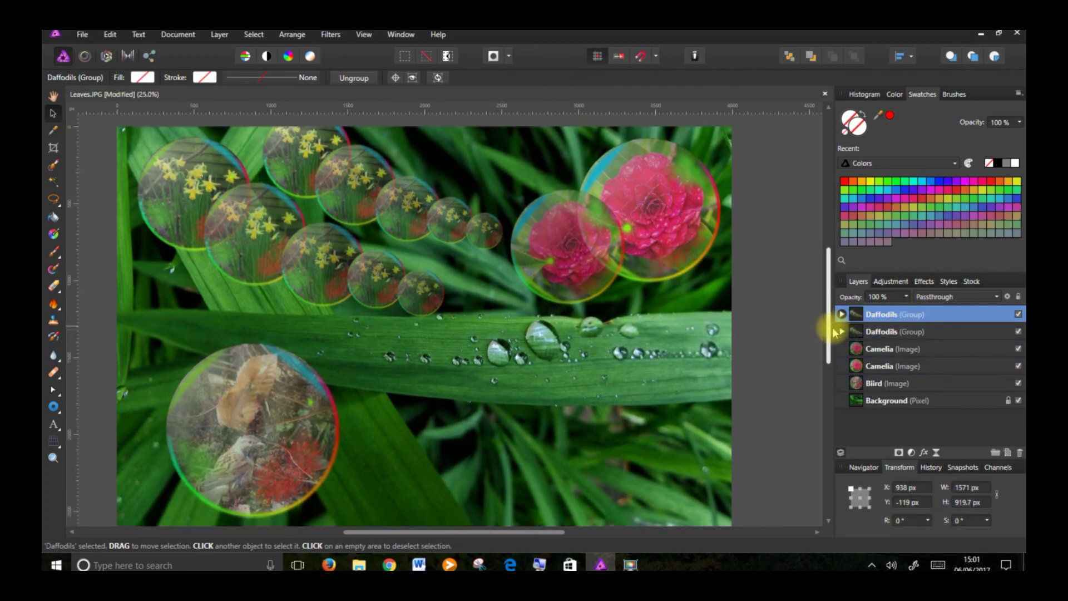
{"action": "left_click", "coordinate": [906, 297]}
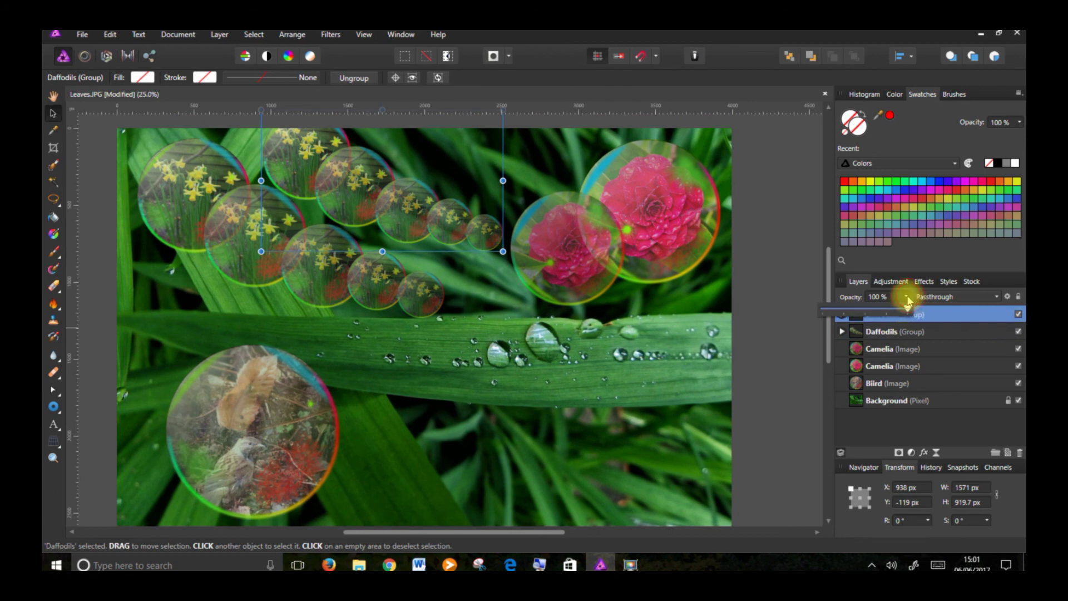
{"action": "left_click_drag", "start_coordinate": [908, 305], "coordinate": [891, 314]}
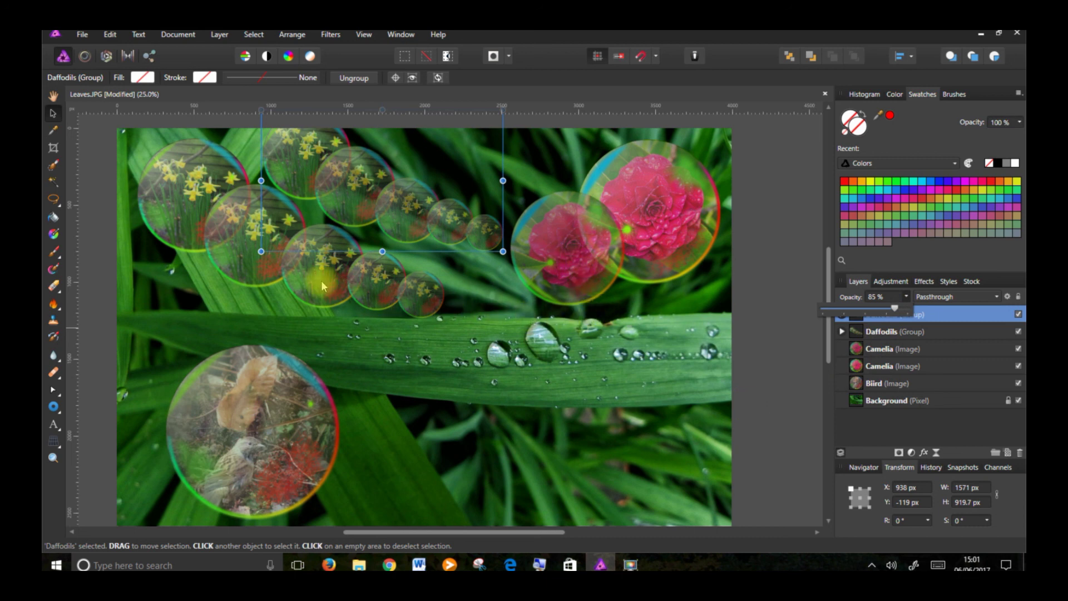
Step: Place the Snowdrop bubble image, about 576 px wide, near the photo's right edge at the lower side of the long leaf
{"action": "left_click", "coordinate": [82, 35]}
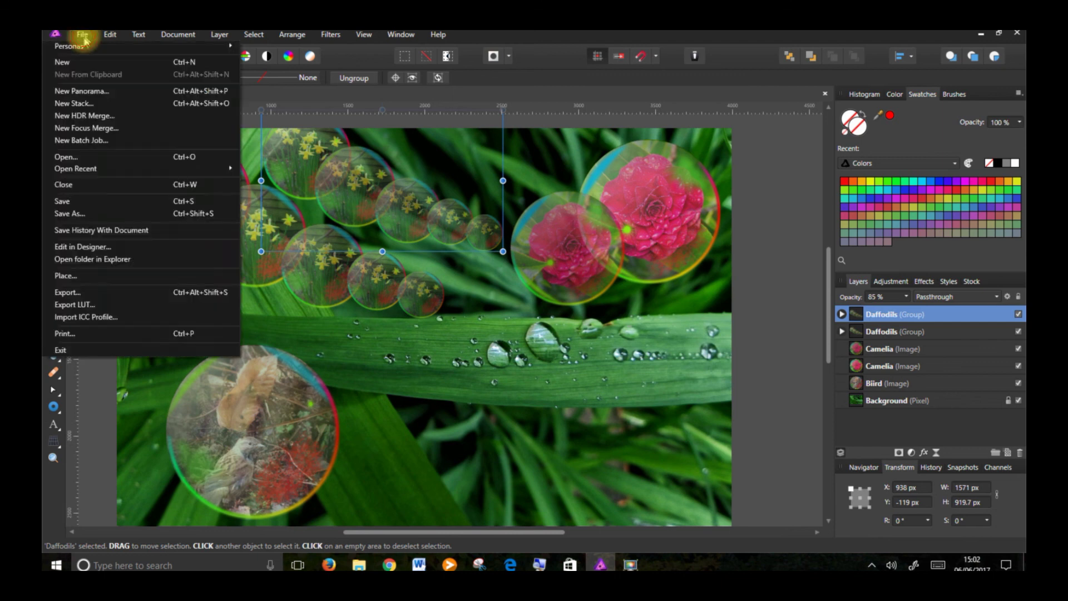
{"action": "left_click", "coordinate": [92, 277]}
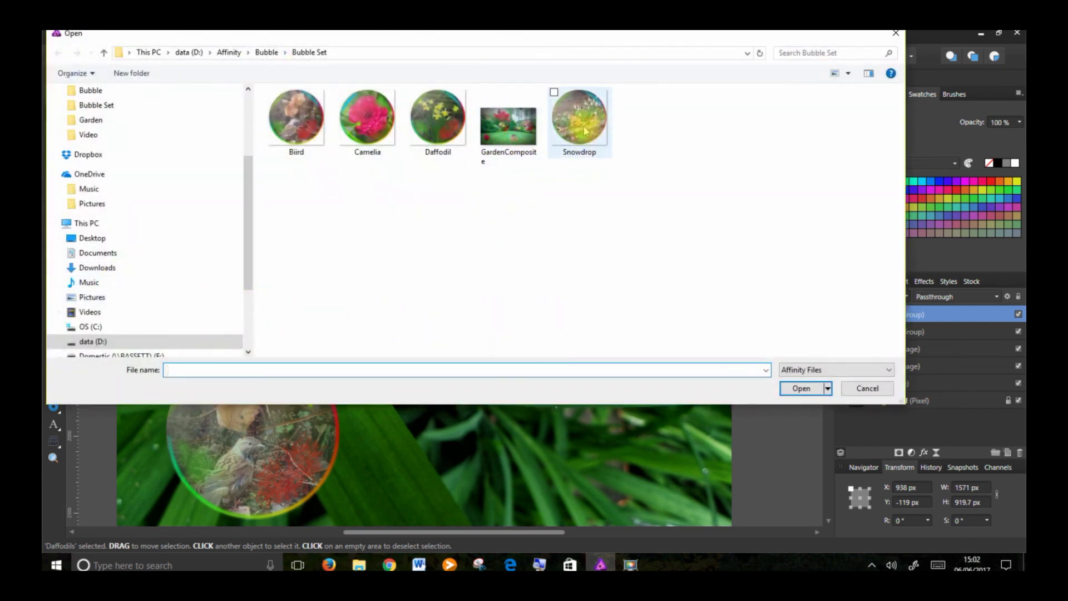
{"action": "double_click", "coordinate": [585, 131]}
{"action": "left_click_drag", "start_coordinate": [685, 412], "coordinate": [595, 499]}
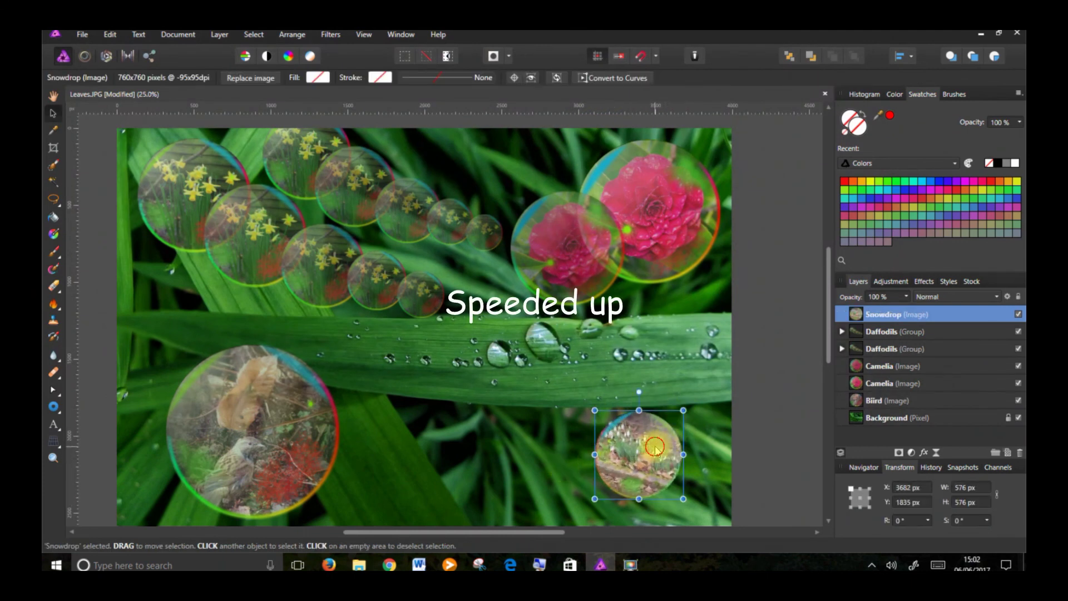
{"action": "left_click_drag", "start_coordinate": [655, 449], "coordinate": [695, 411]}
Step: Duplicate the Snowdrop bubble, place the copy at its lower left, about 436 px wide, and set its opacity to 87%
{"action": "right_click", "coordinate": [897, 314]}
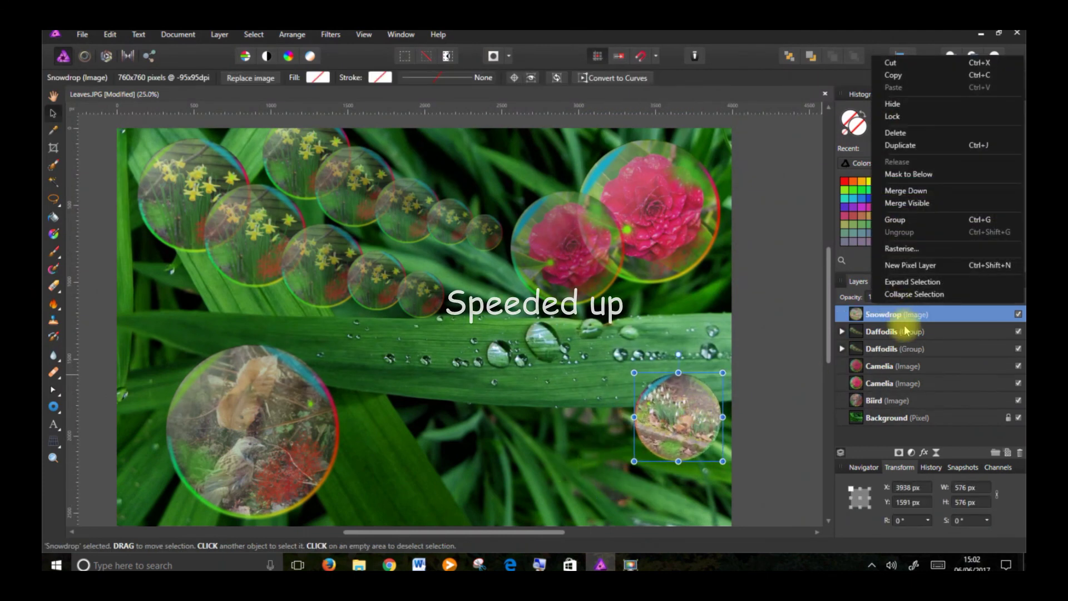
{"action": "left_click", "coordinate": [900, 145]}
{"action": "left_click_drag", "start_coordinate": [688, 413], "coordinate": [639, 441]}
{"action": "left_click_drag", "start_coordinate": [584, 489], "coordinate": [620, 467]}
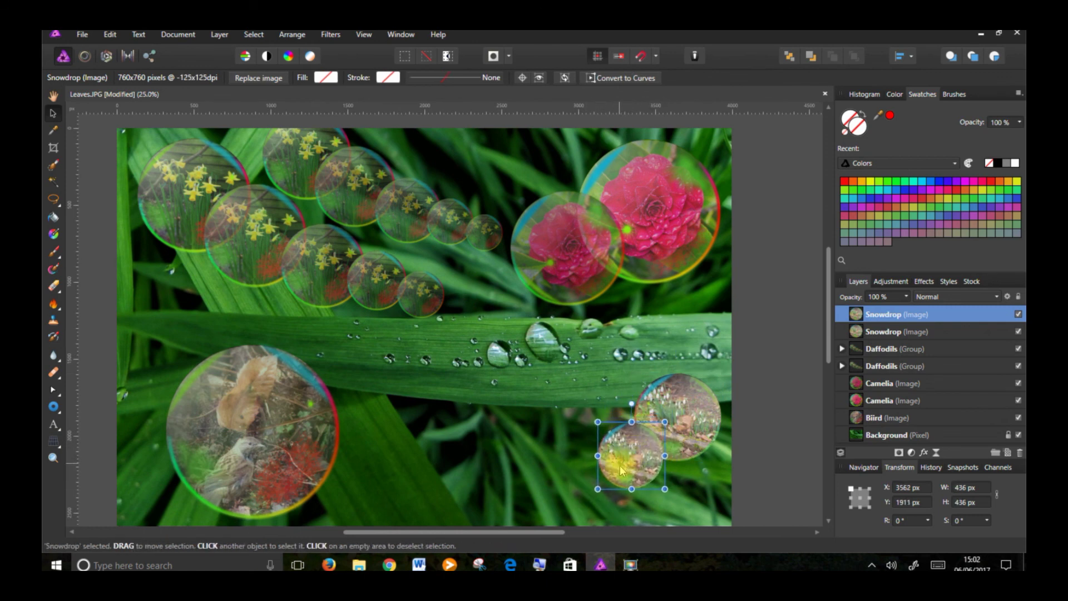
{"action": "left_click_drag", "start_coordinate": [906, 296], "coordinate": [897, 315]}
Step: Duplicate the second Snowdrop bubble, place the copy at its lower left, about 384 px wide, and set its opacity to 79%
{"action": "right_click", "coordinate": [628, 454]}
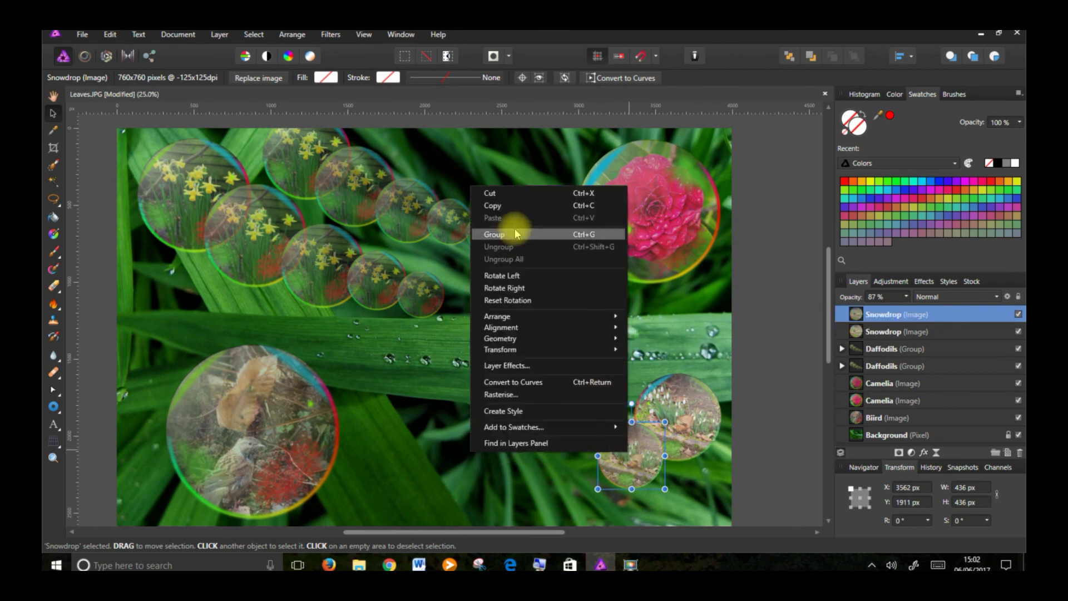
{"action": "left_click", "coordinate": [851, 307]}
{"action": "right_click", "coordinate": [855, 318]}
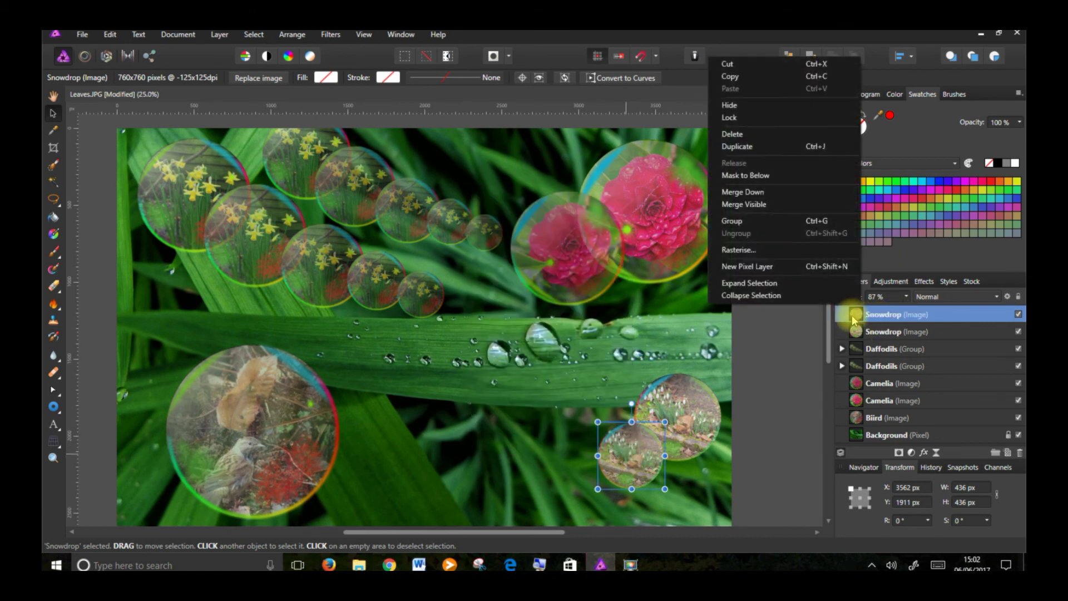
{"action": "left_click", "coordinate": [737, 146]}
{"action": "left_click_drag", "start_coordinate": [632, 456], "coordinate": [591, 474]}
{"action": "left_click_drag", "start_coordinate": [557, 507], "coordinate": [579, 473]}
{"action": "left_click", "coordinate": [906, 297]}
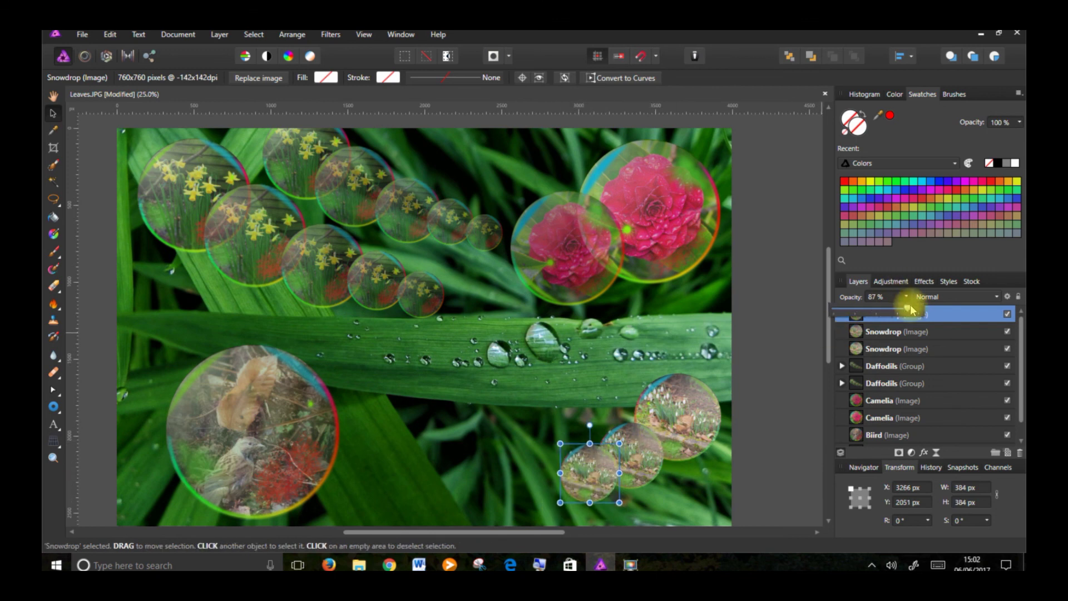
Step: Duplicate the third Snowdrop bubble, place the copy at its lower left, about 325 px wide, and set its opacity to 72%
{"action": "right_click", "coordinate": [939, 312]}
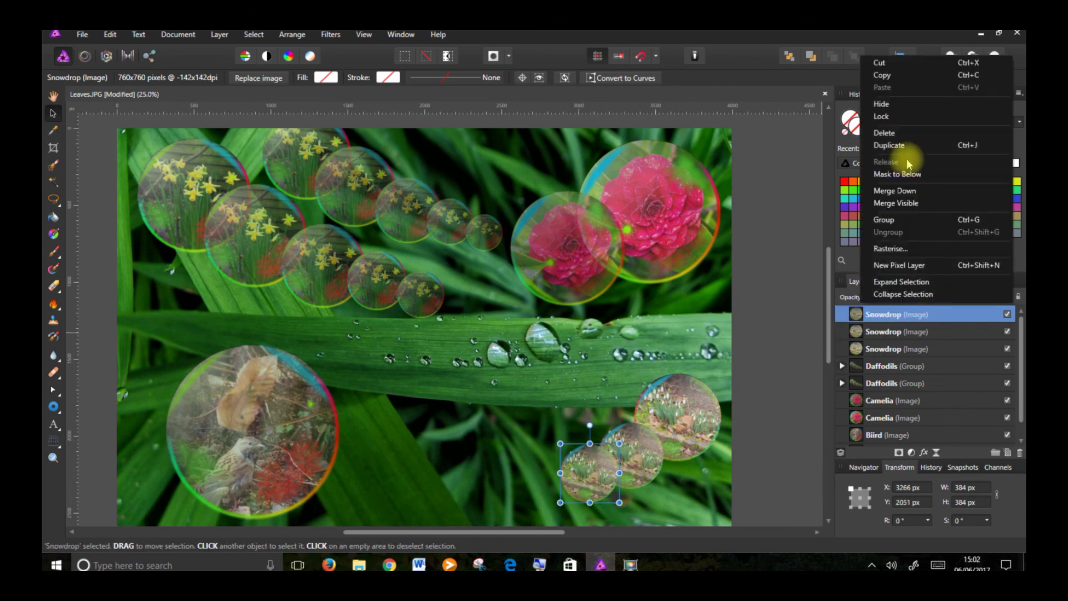
{"action": "left_click", "coordinate": [903, 147]}
{"action": "left_click_drag", "start_coordinate": [596, 485], "coordinate": [546, 489]}
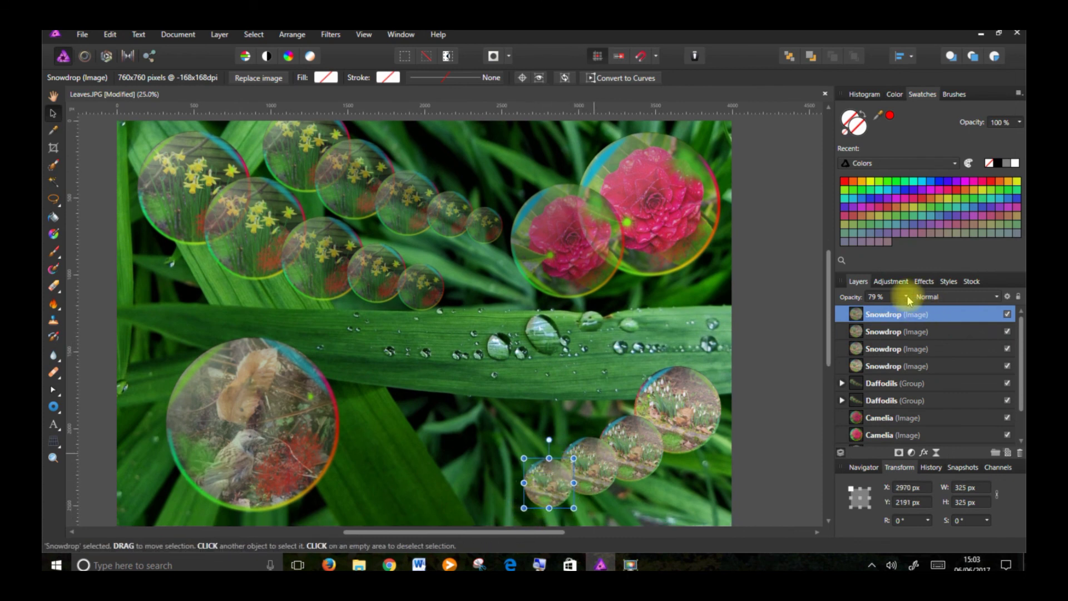
{"action": "left_click_drag", "start_coordinate": [908, 300], "coordinate": [906, 316]}
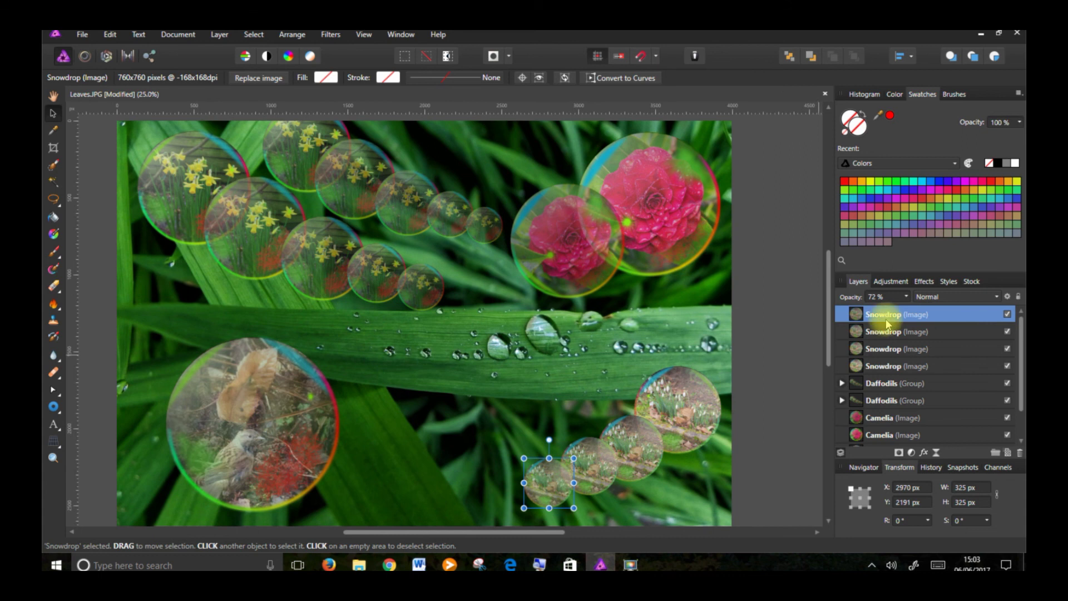
Step: Duplicate the fourth Snowdrop bubble and place the copy, shrunk to about 307 px wide, overlapping its lower left
{"action": "right_click", "coordinate": [886, 311]}
{"action": "left_click", "coordinate": [897, 147]}
{"action": "left_click_drag", "start_coordinate": [541, 480], "coordinate": [507, 492]}
{"action": "left_click_drag", "start_coordinate": [489, 521], "coordinate": [501, 492]}
{"action": "scroll", "coordinate": [500, 513], "scroll_direction": "down", "scroll_amount": 1}
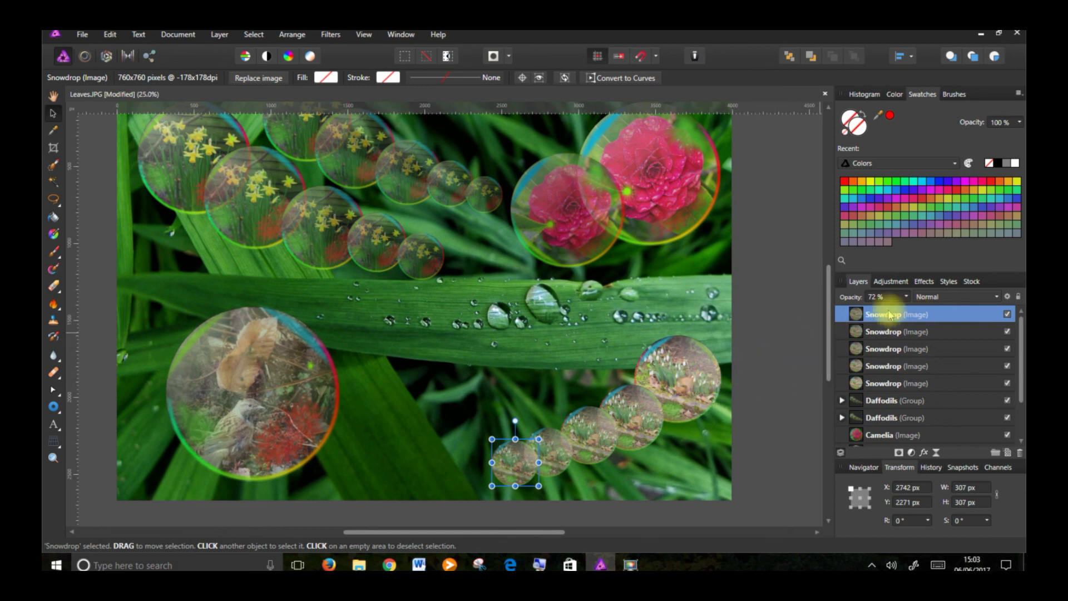
Step: Group the five Snowdrop bubbles
{"action": "left_click", "coordinate": [878, 384], "text": "shift"}
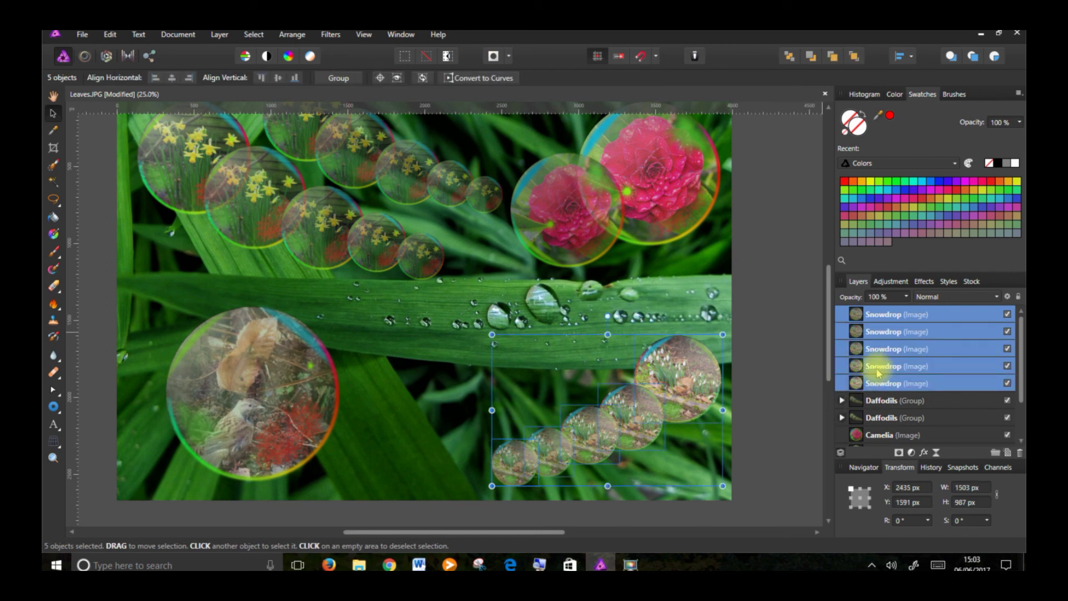
{"action": "right_click", "coordinate": [889, 337]}
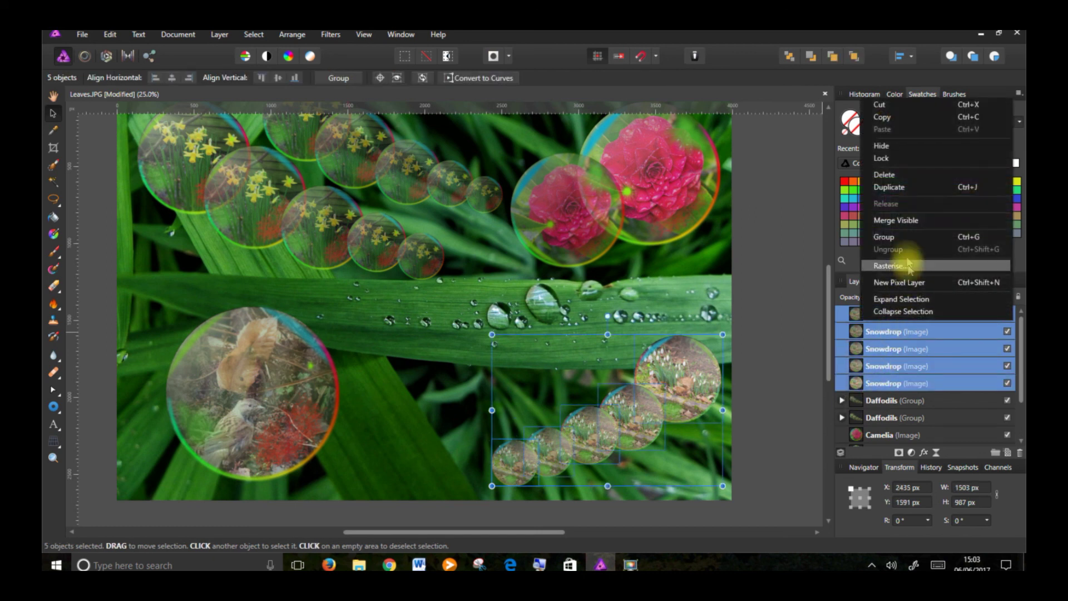
{"action": "left_click", "coordinate": [888, 238]}
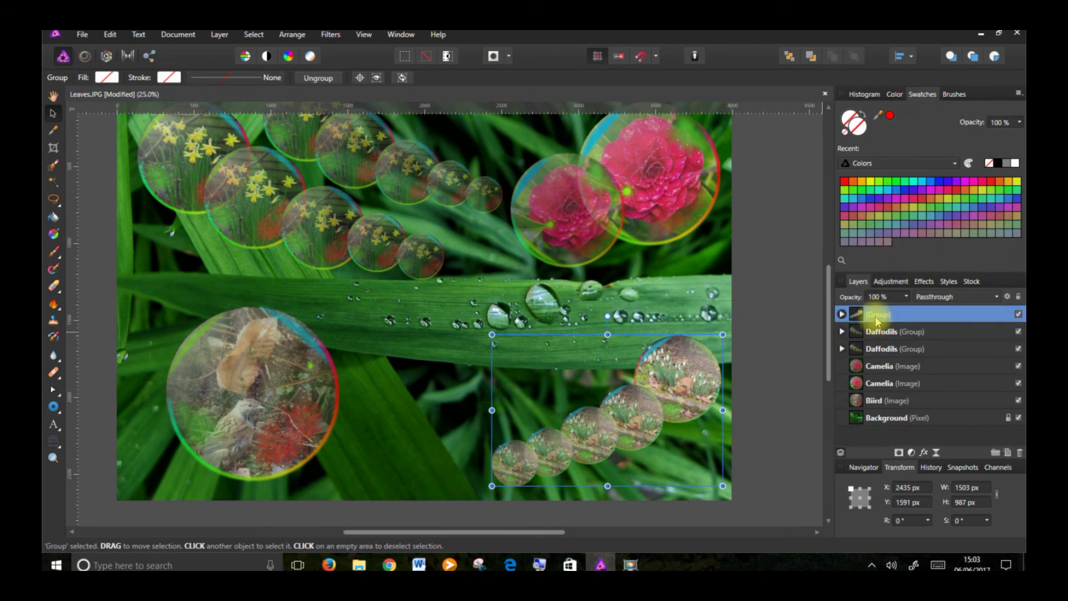
Step: Rename the new group of five Snowdrop bubbles as Snowdrops and duplicate the group
{"action": "double_click", "coordinate": [877, 316]}
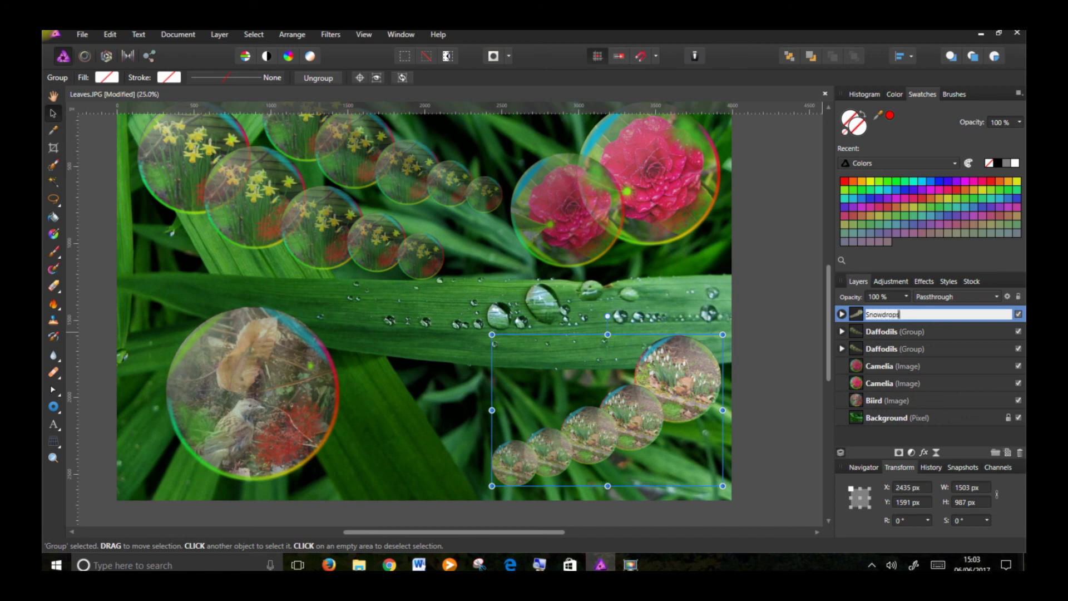
{"action": "left_click", "coordinate": [872, 317]}
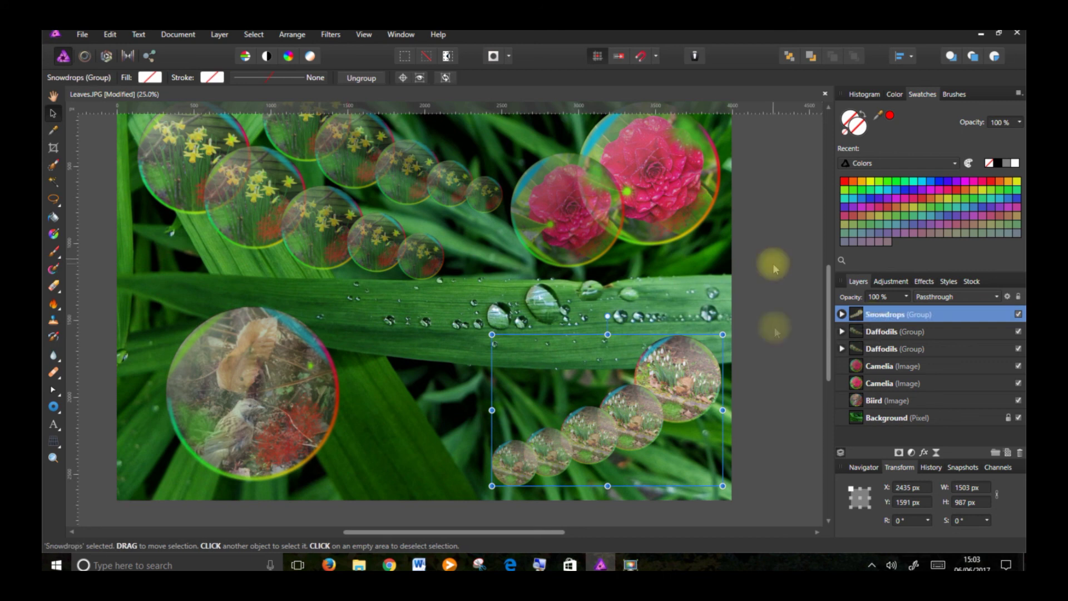
{"action": "right_click", "coordinate": [881, 315]}
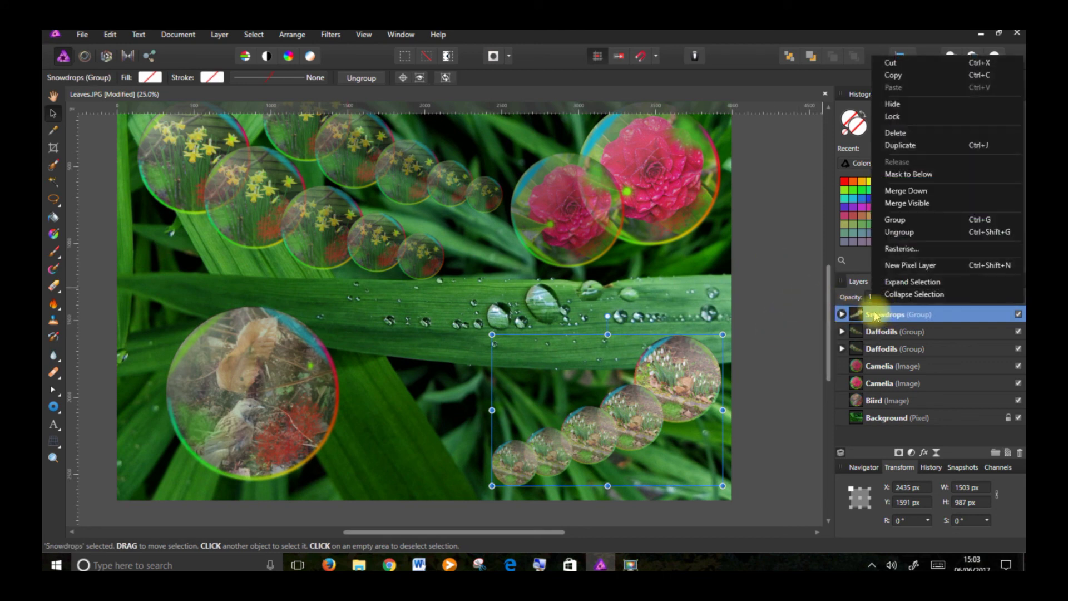
{"action": "left_click", "coordinate": [915, 147]}
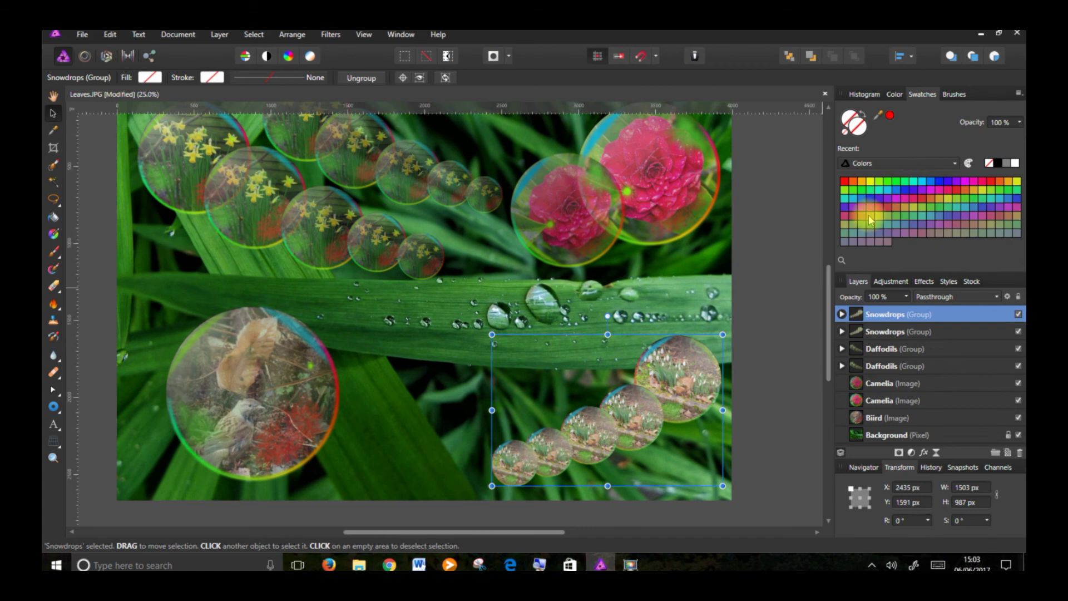
Step: Place the Snowdrops group copy to the left of the original at about X 1591, Y 1527 px and set its opacity to 63%
{"action": "left_click_drag", "start_coordinate": [644, 423], "coordinate": [529, 388]}
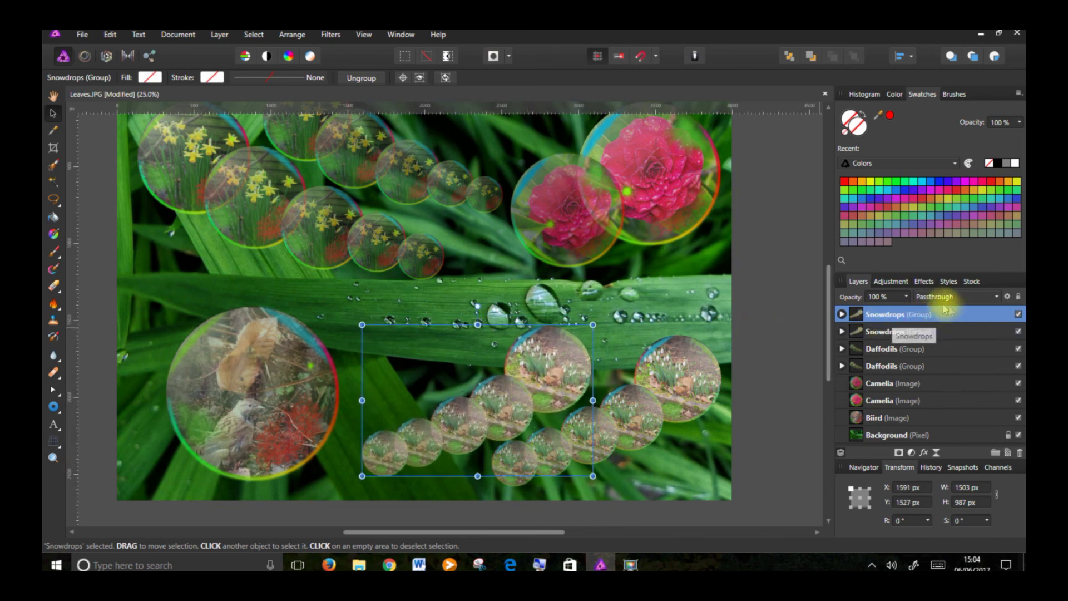
{"action": "left_click", "coordinate": [908, 296]}
{"action": "left_click_drag", "start_coordinate": [915, 316], "coordinate": [877, 311]}
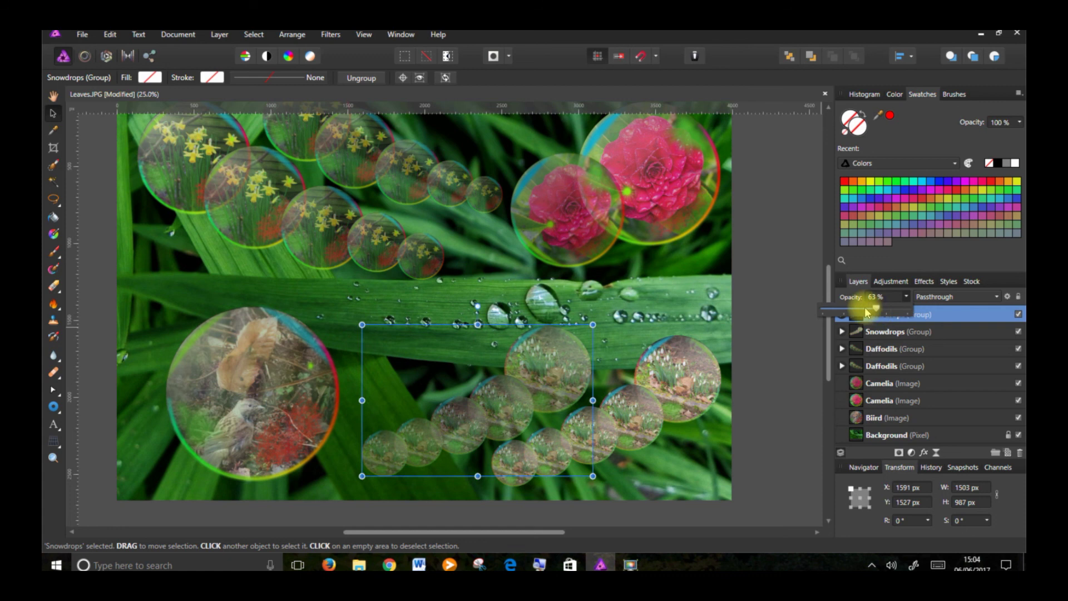
Step: Save the composite as an Affinity file named Leaves in the Bubble folder inside Affinity on the data drive
{"action": "left_click", "coordinate": [83, 37]}
{"action": "left_click", "coordinate": [83, 36]}
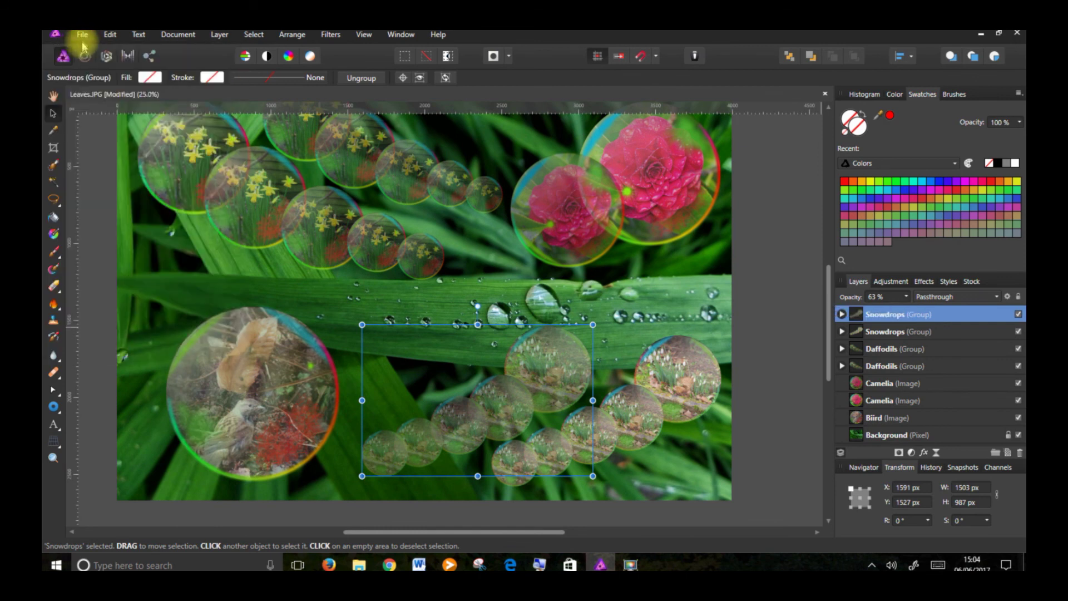
{"action": "left_click", "coordinate": [82, 42]}
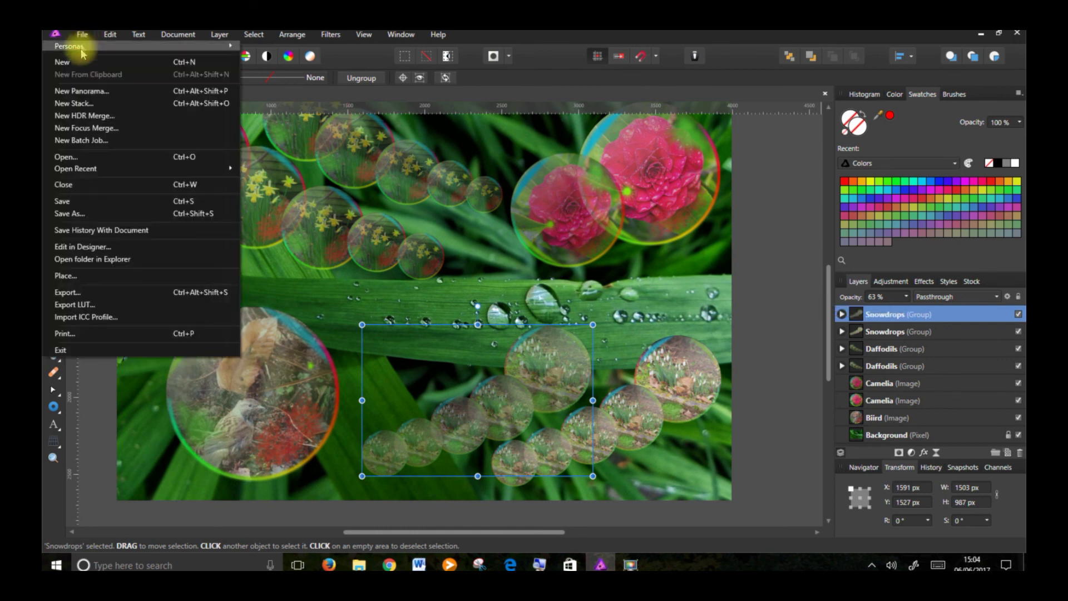
{"action": "left_click", "coordinate": [97, 214]}
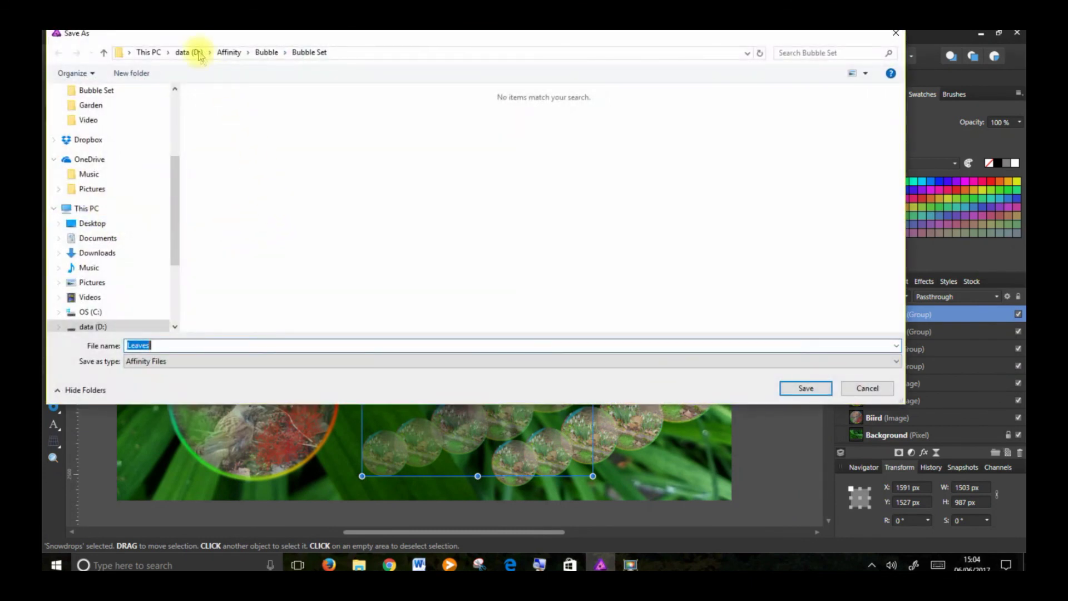
{"action": "left_click", "coordinate": [229, 53]}
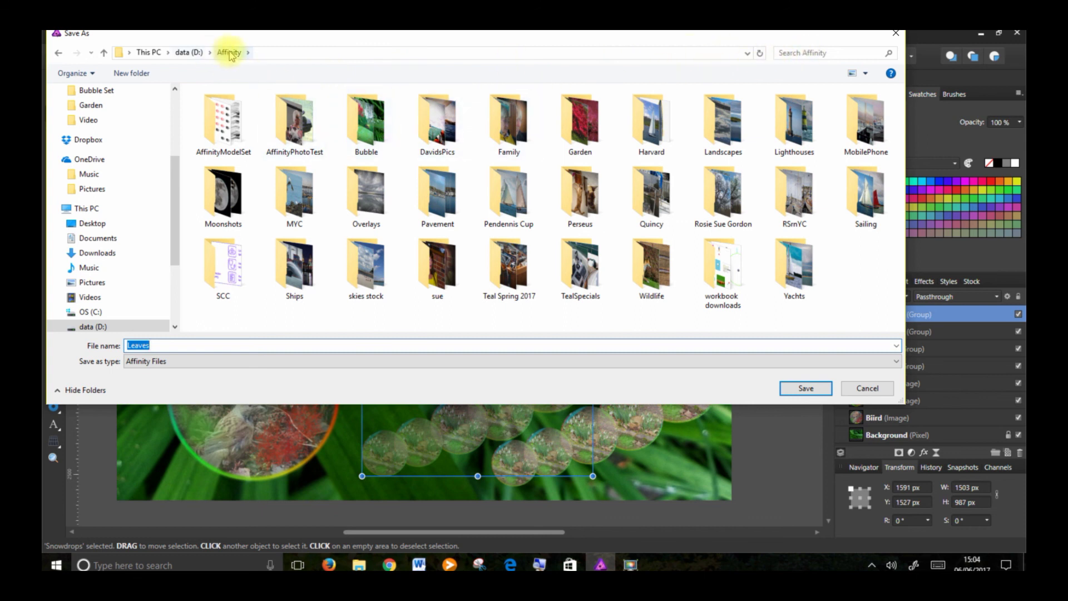
{"action": "double_click", "coordinate": [369, 134]}
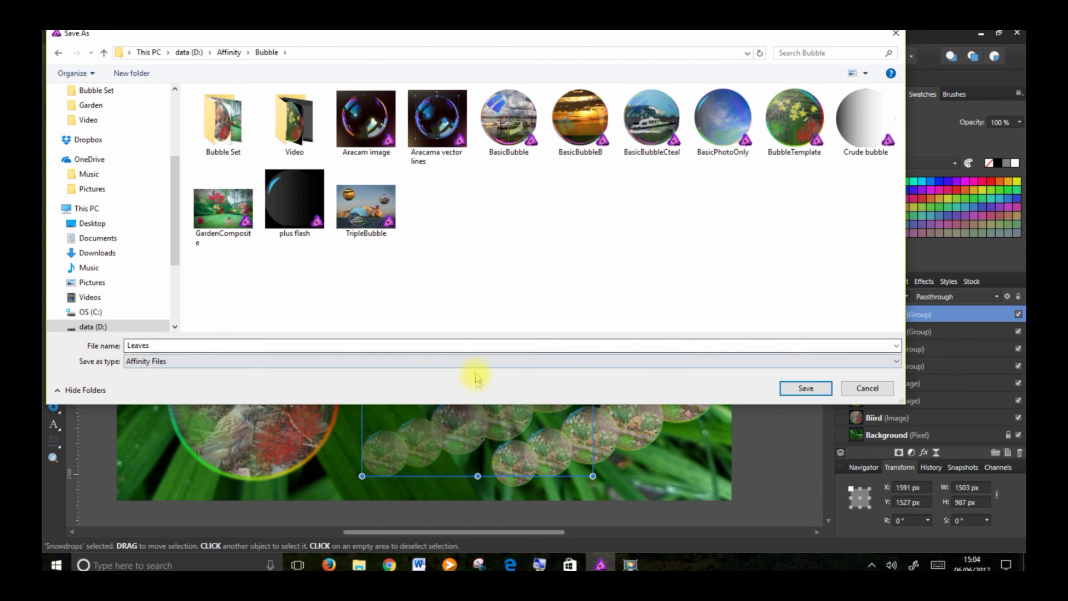
{"action": "left_click", "coordinate": [808, 389]}
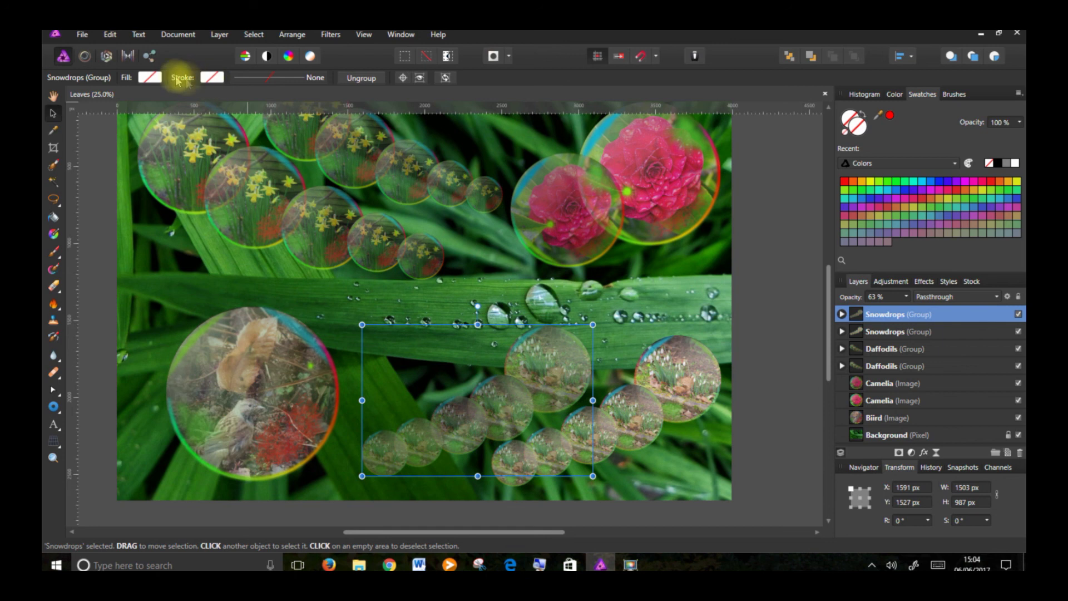
Step: Export the whole document as a high-quality 4000 × 2672 px JPEG named Spring Dream in the Bubble Set folder
{"action": "left_click", "coordinate": [82, 35]}
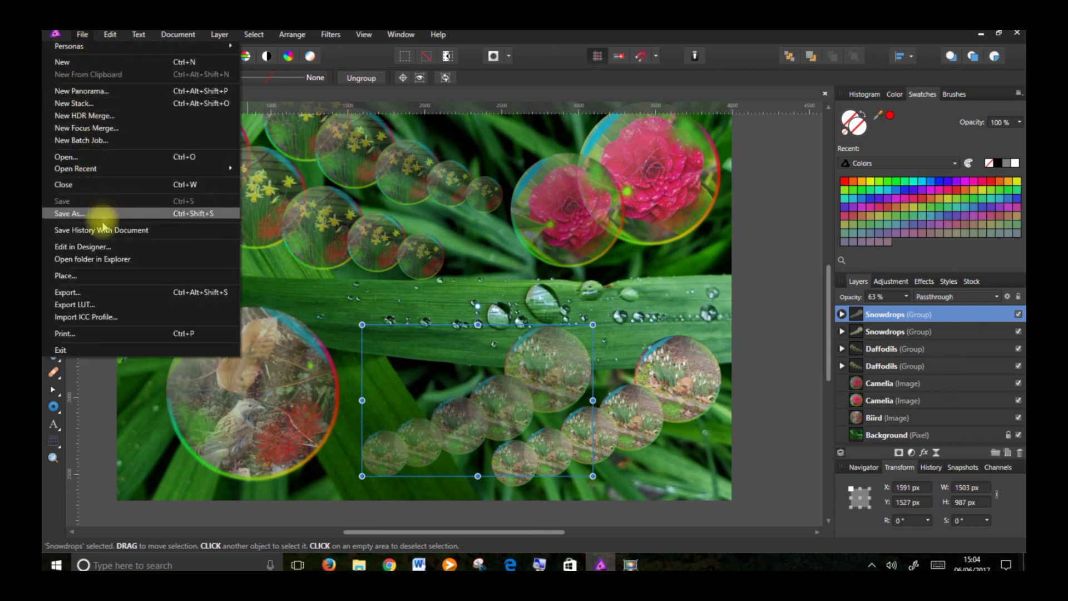
{"action": "left_click", "coordinate": [88, 293]}
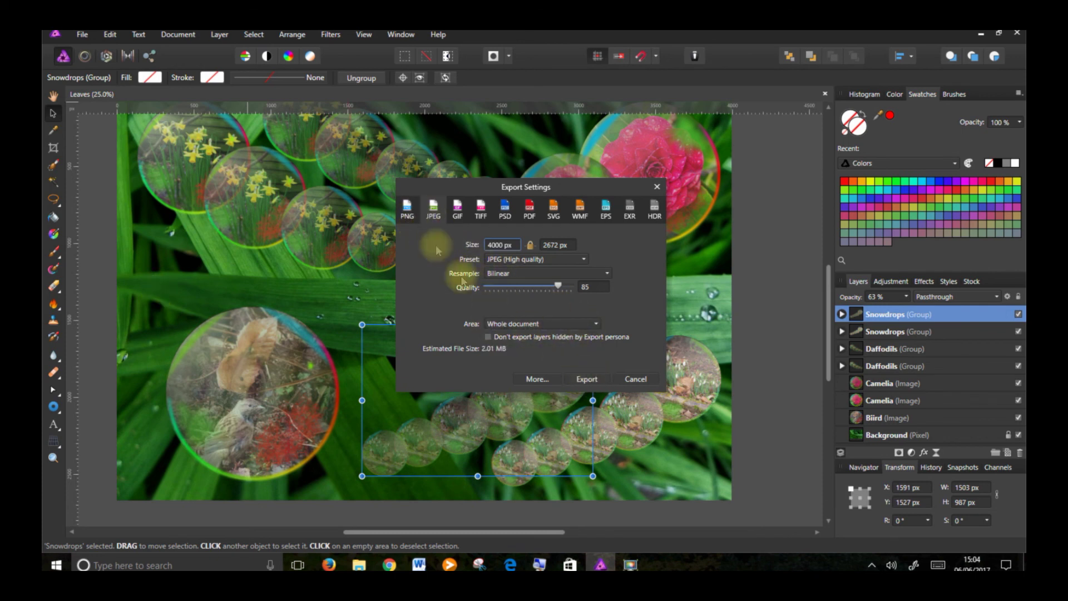
{"action": "left_click", "coordinate": [590, 381]}
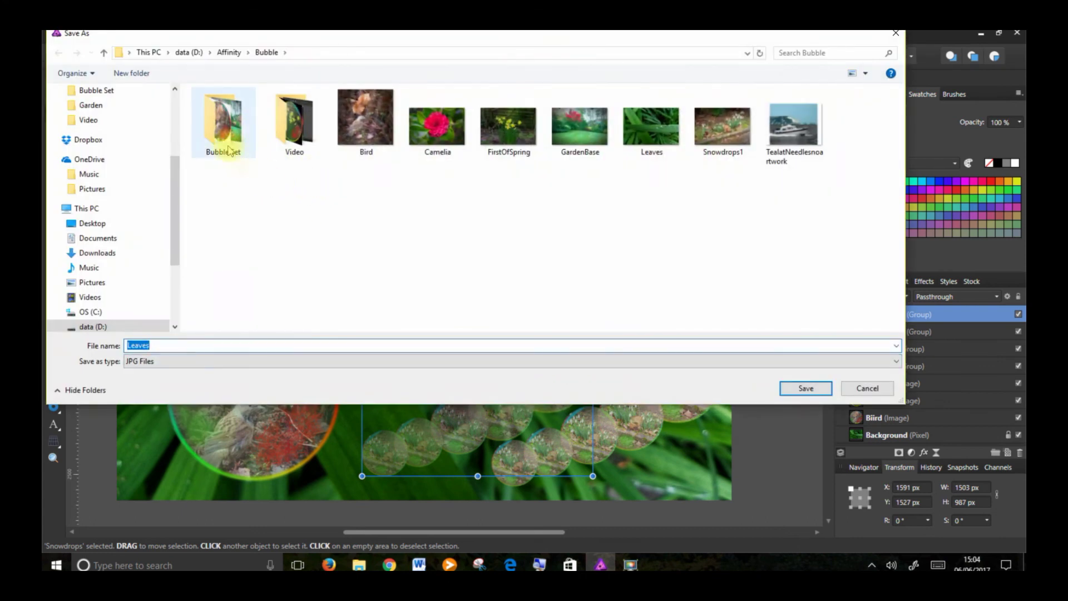
{"action": "double_click", "coordinate": [223, 121]}
{"action": "double_click", "coordinate": [154, 344]}
{"action": "type", "text": "Spring Dream"}
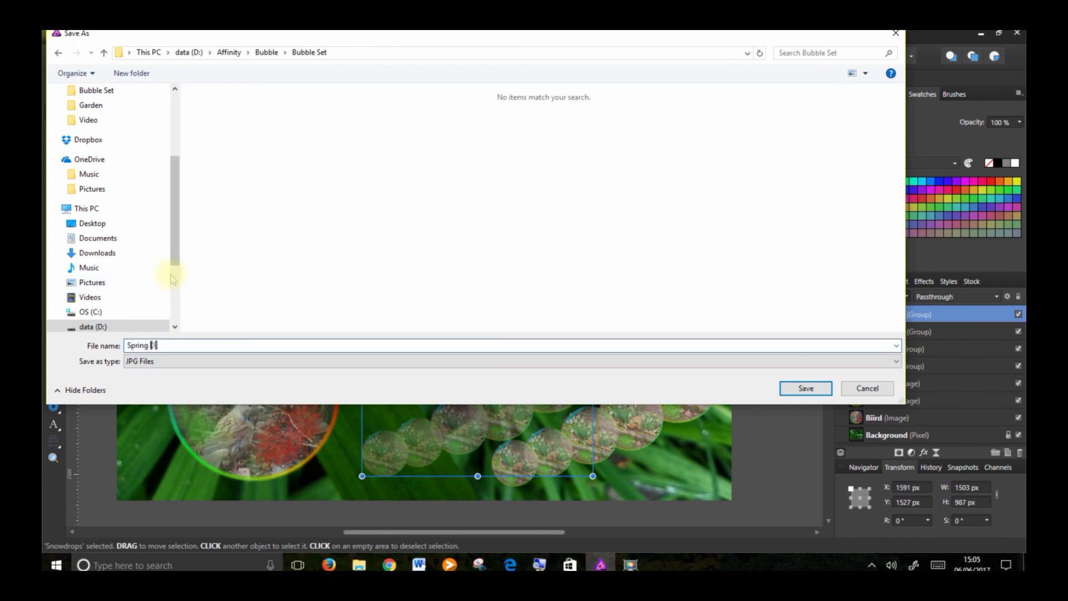
{"action": "left_click", "coordinate": [827, 392]}
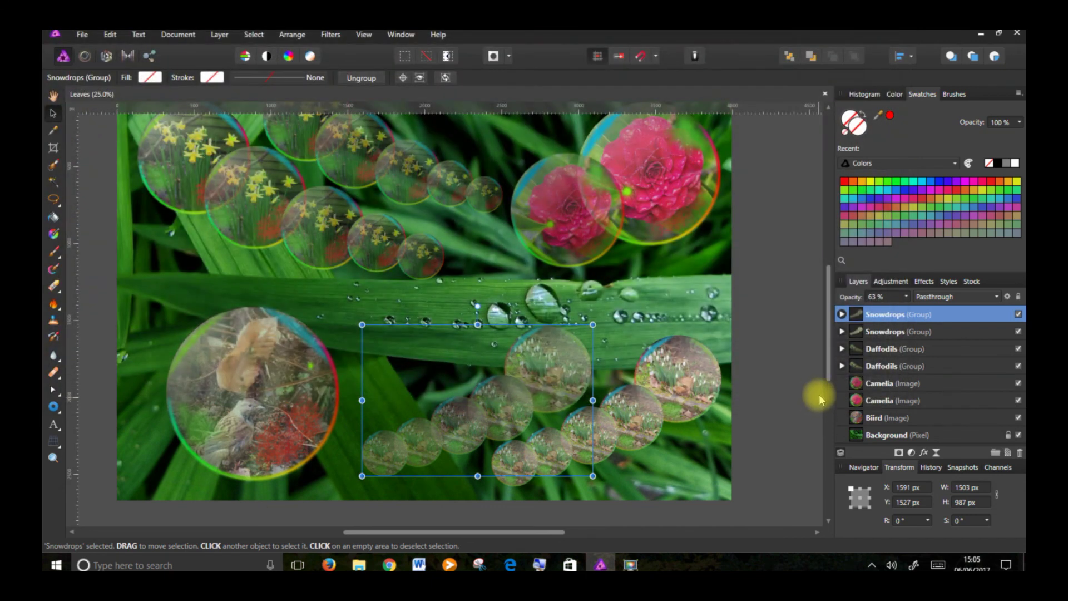